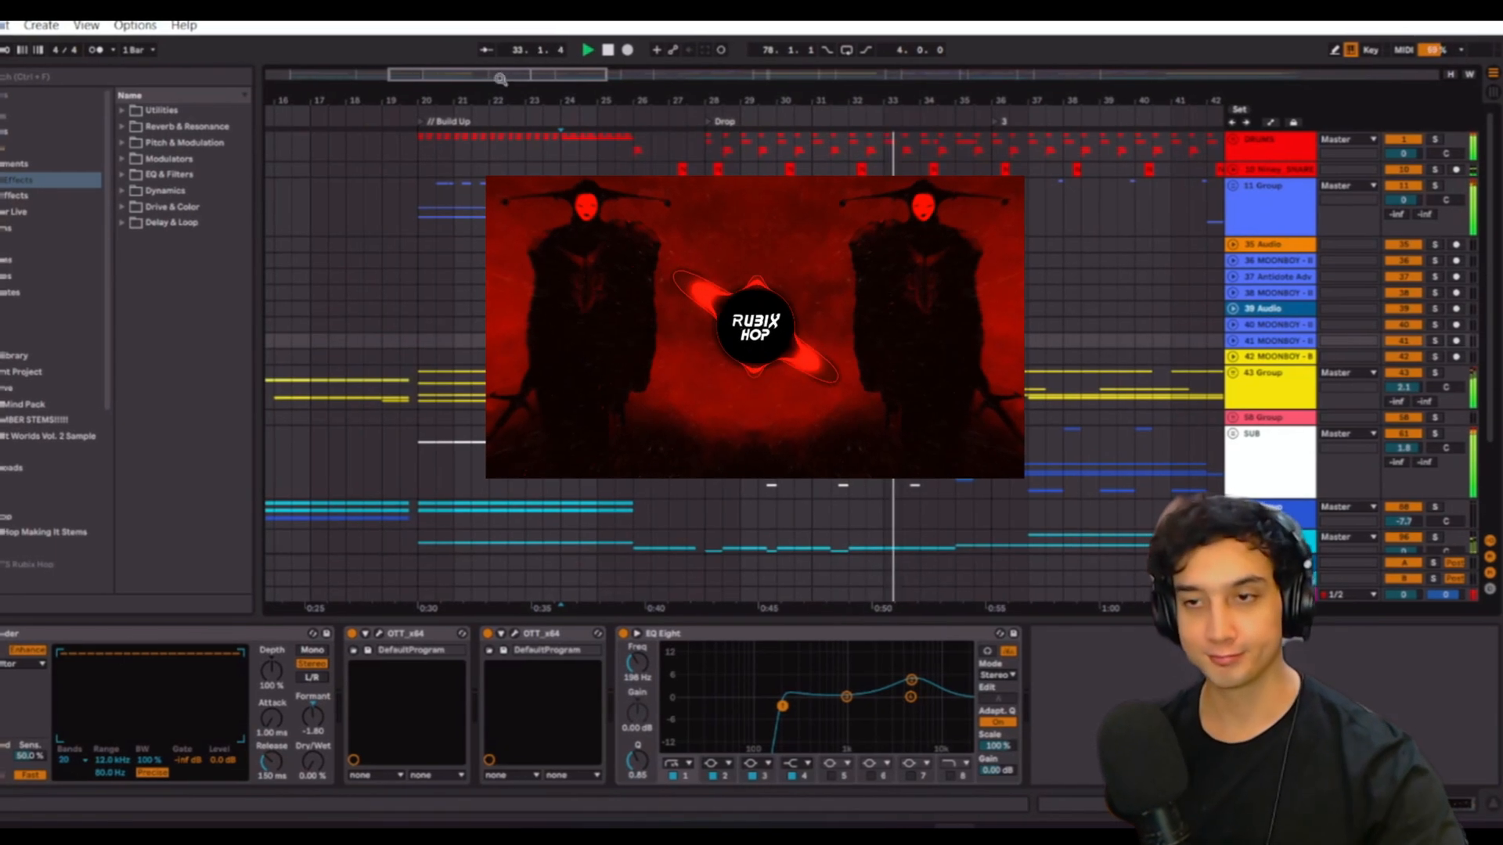
pyautogui.moveTo(488, 75); pyautogui.dragTo(488, 84)
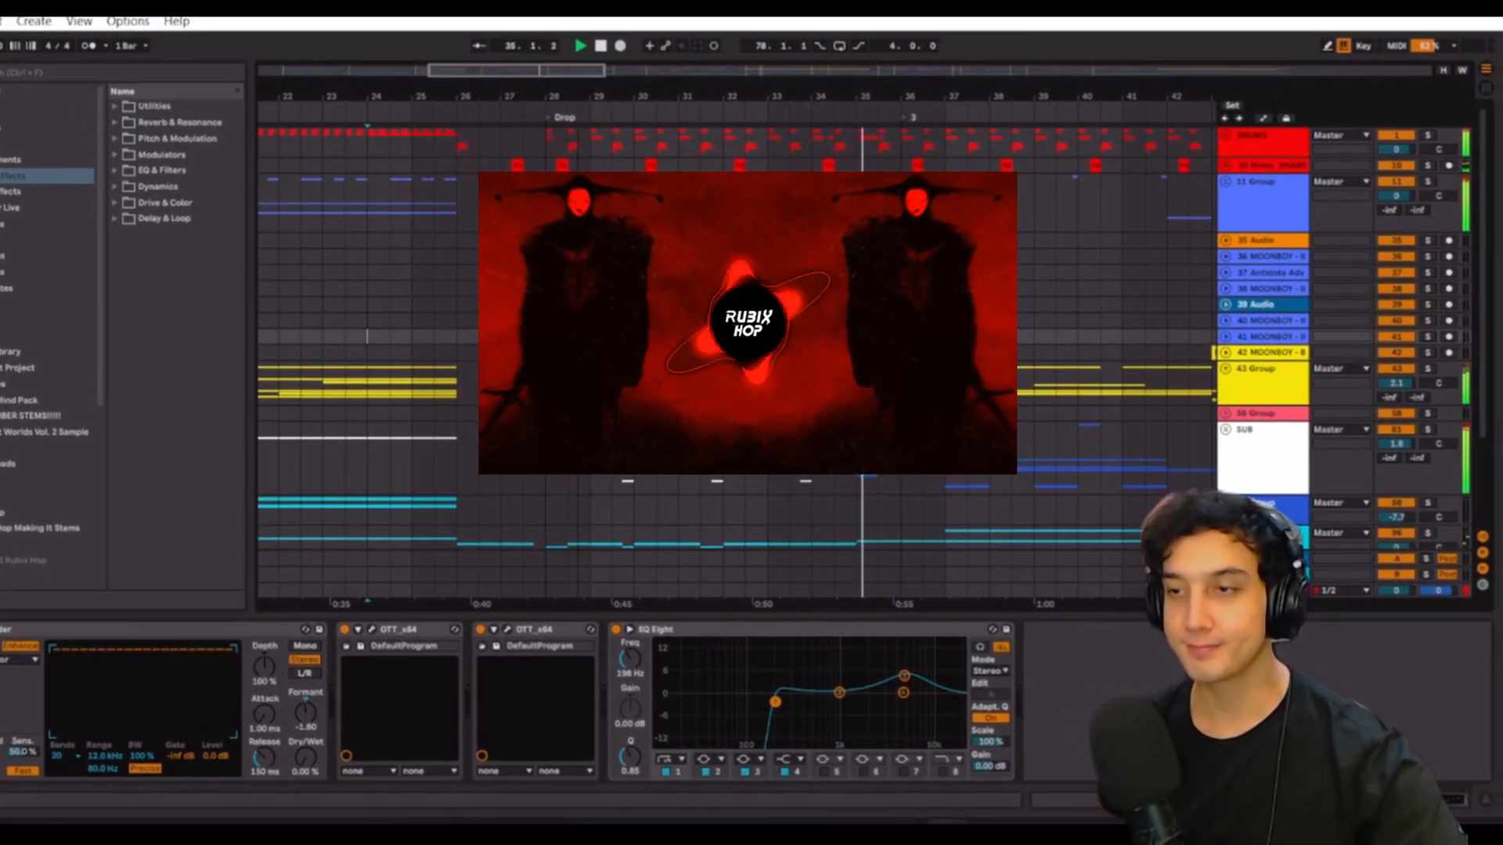
pyautogui.moveTo(517, 72); pyautogui.dragTo(525, 71)
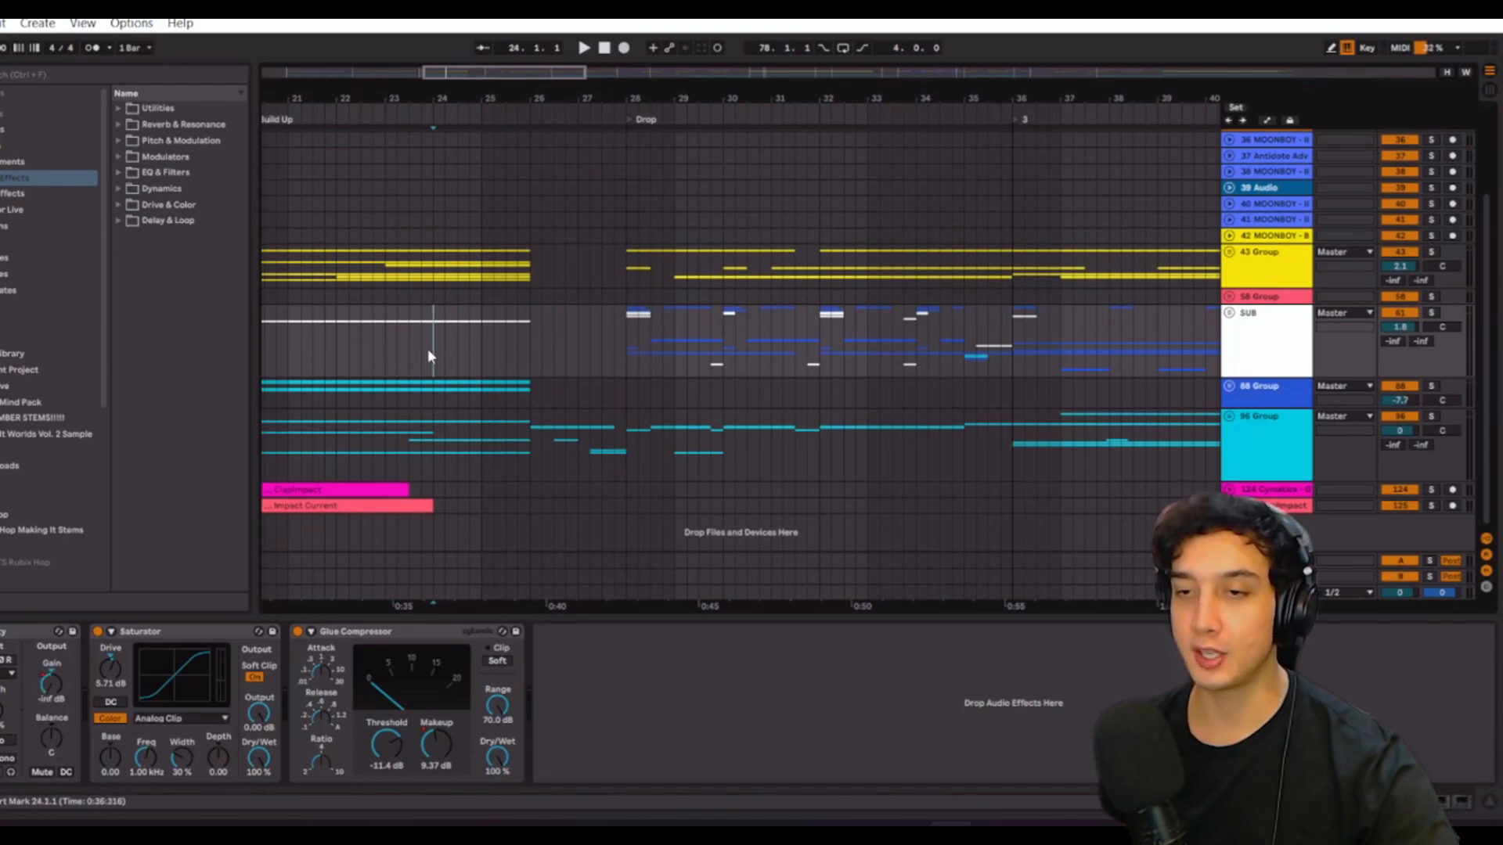
pyautogui.click(387, 357)
pyautogui.scroll(3, 1107, 386)
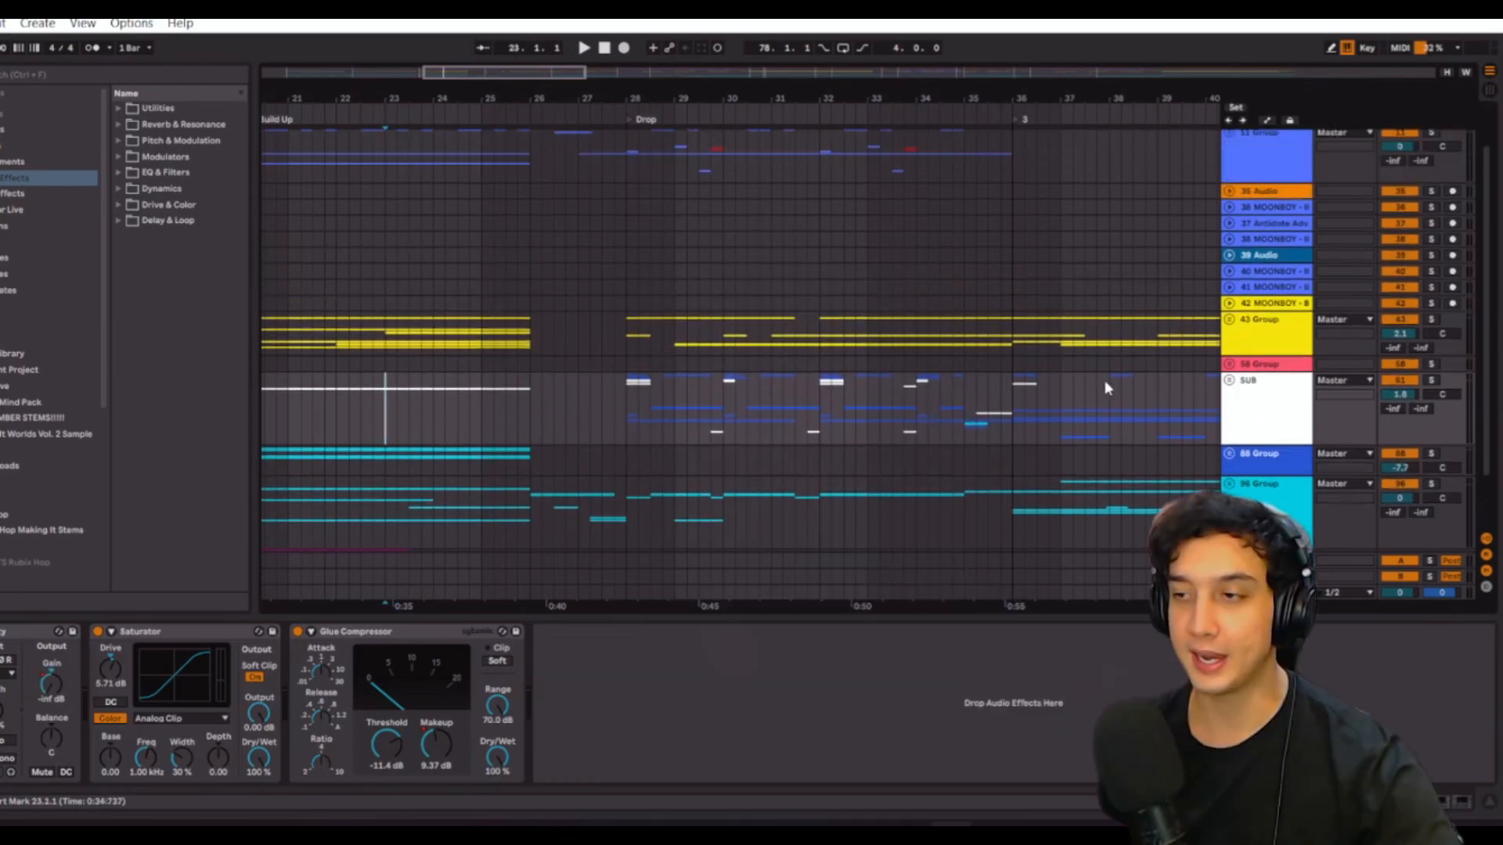
# - Unfold the 11 Group to reveal the nested 12 Group and its audio tracks
pyautogui.click(1228, 183)
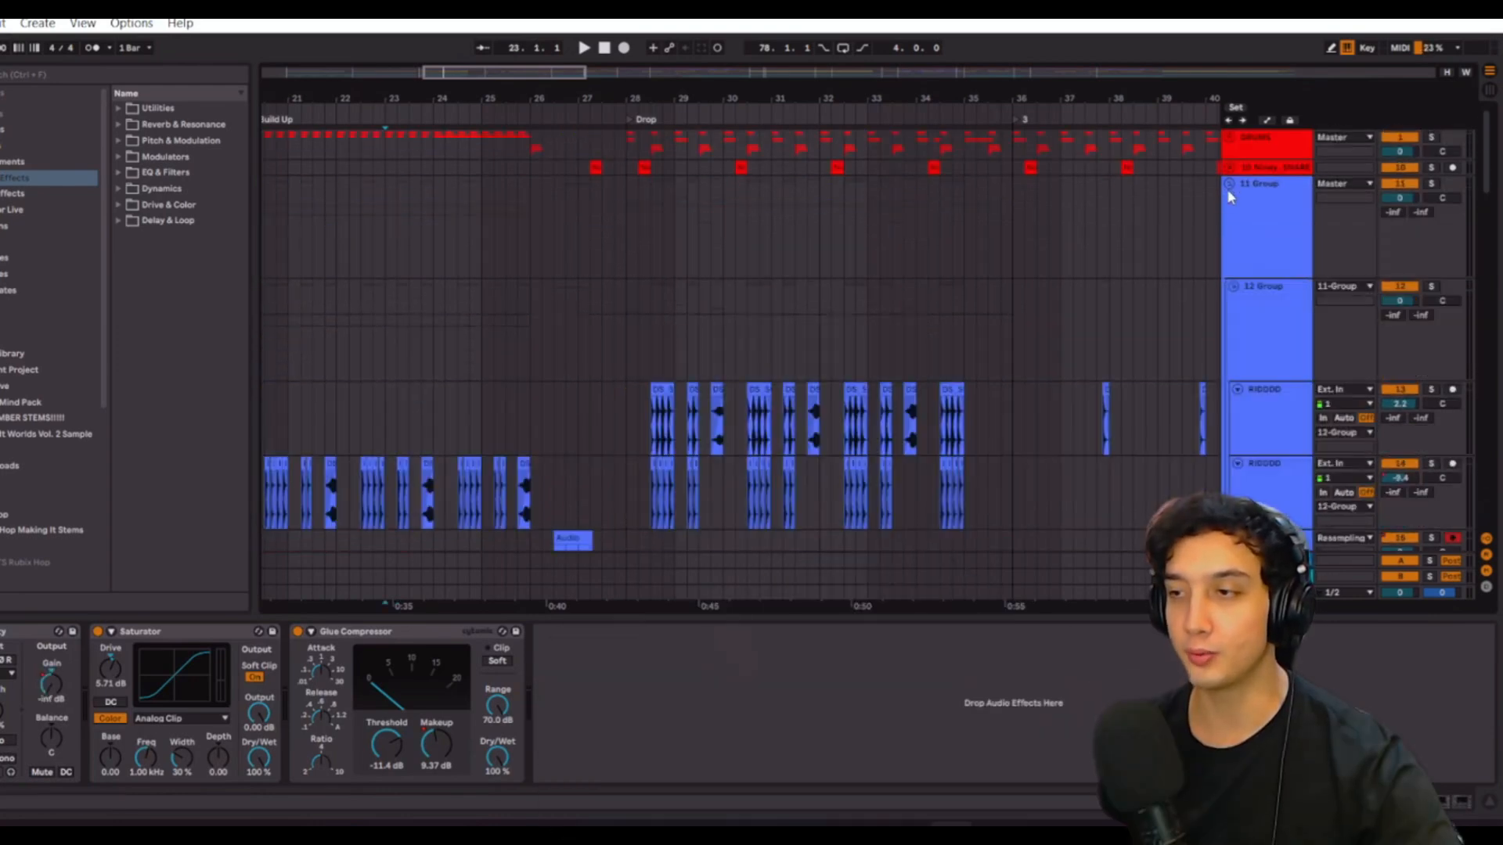
pyautogui.click(1228, 192)
pyautogui.click(1228, 183)
pyautogui.click(1229, 183)
pyautogui.click(650, 336)
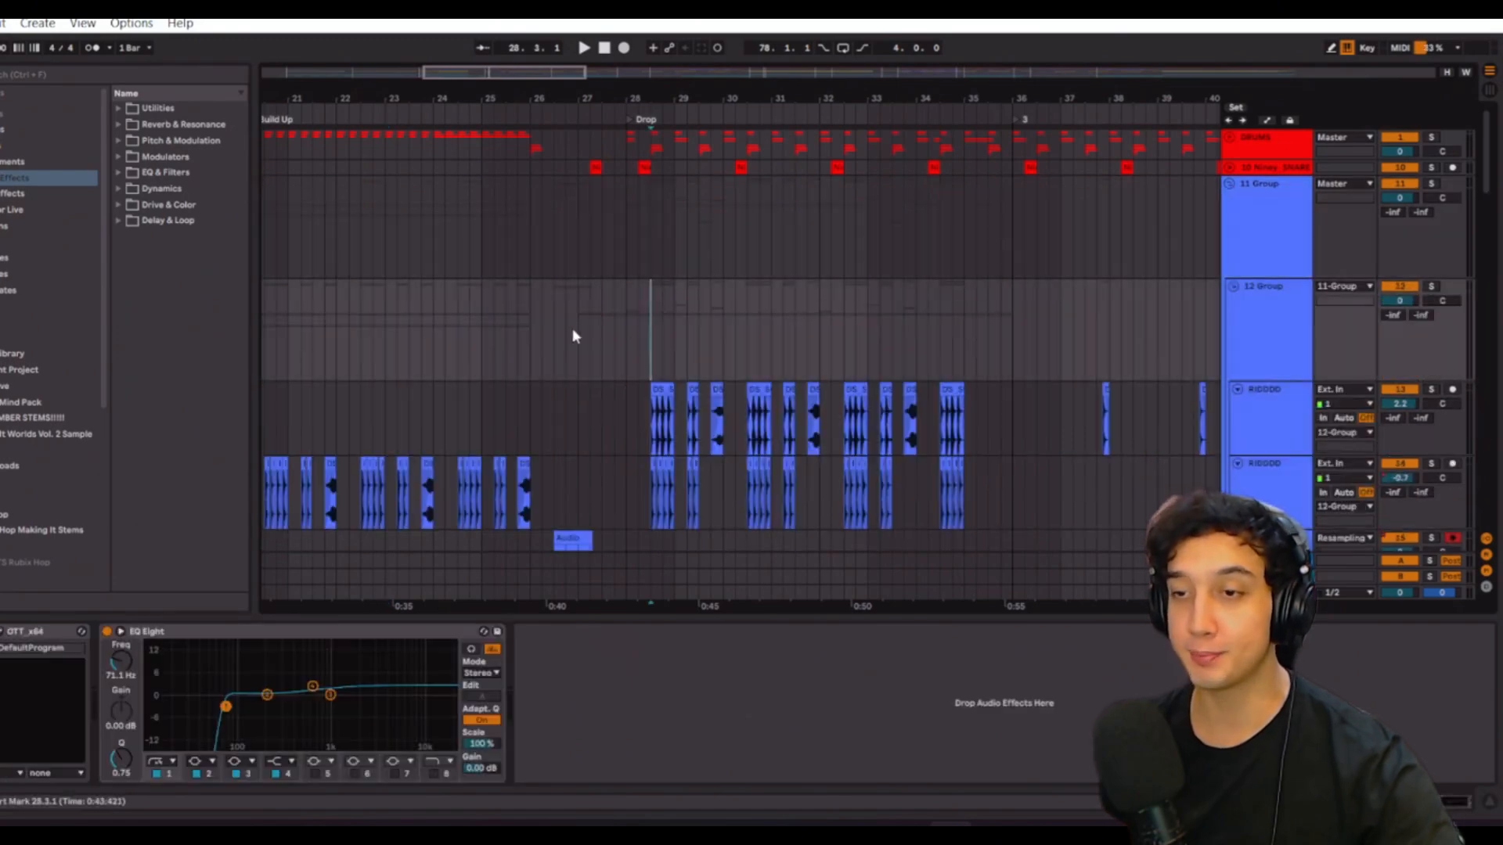
# - Examine the clips on the 12 Group's nested tracks around the start of the drop
pyautogui.moveTo(536, 102); pyautogui.dragTo(587, 153)
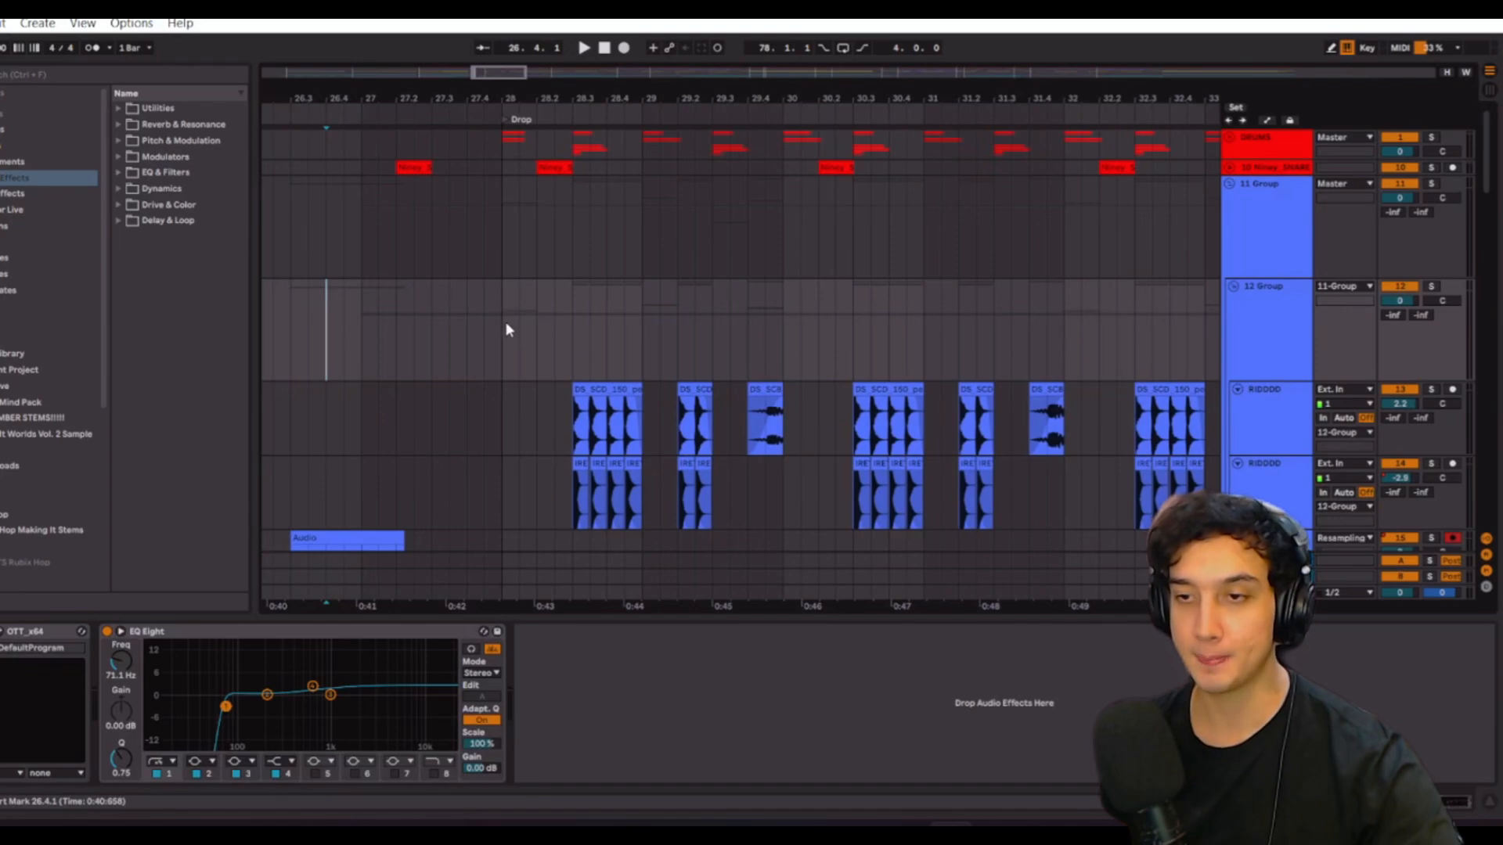
pyautogui.click(365, 331)
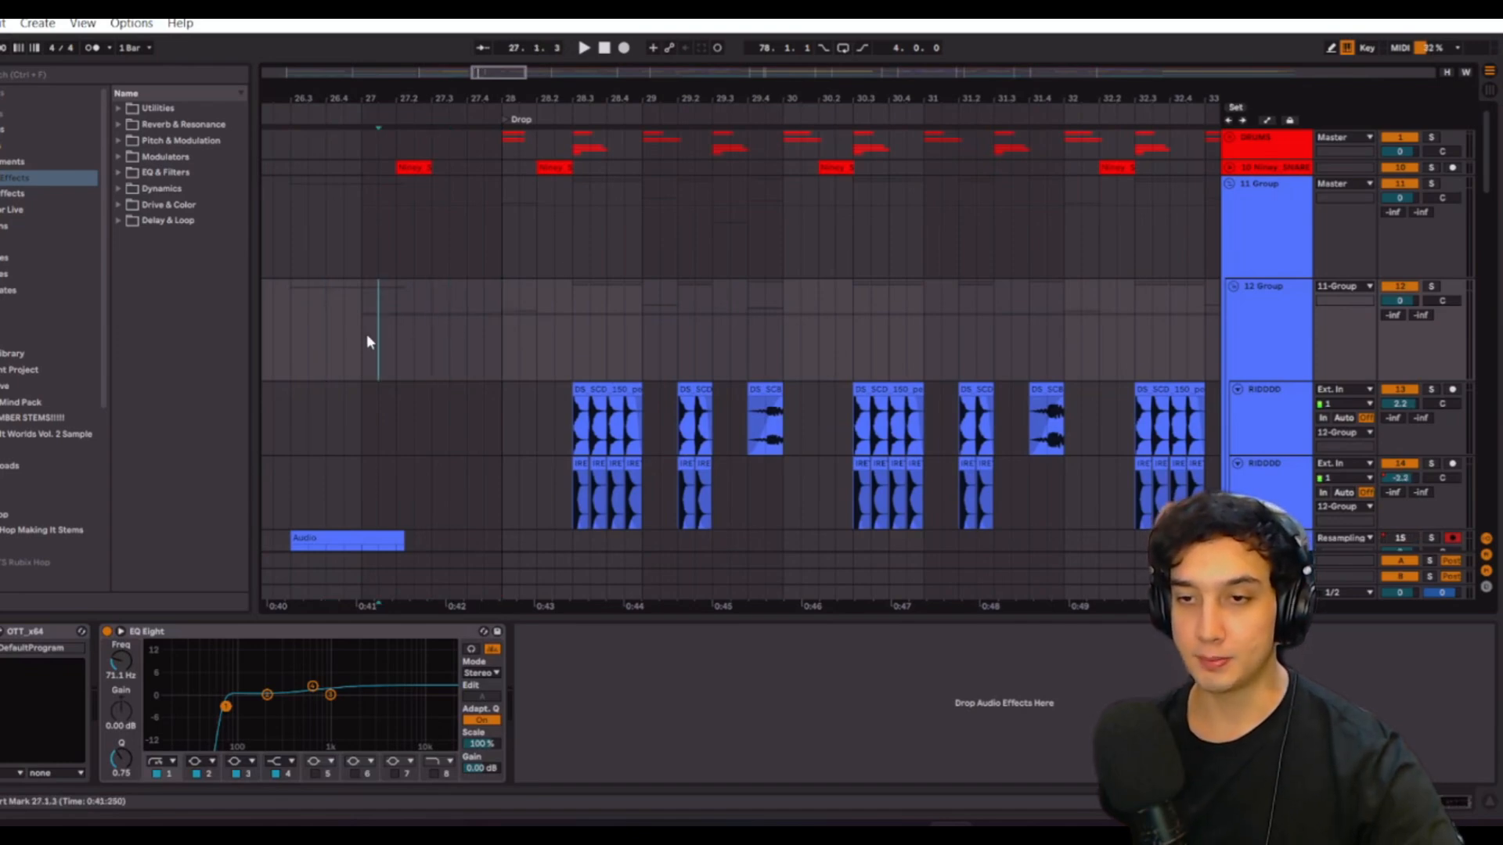
pyautogui.scroll(-3, 385, 332)
pyautogui.scroll(3, 503, 377)
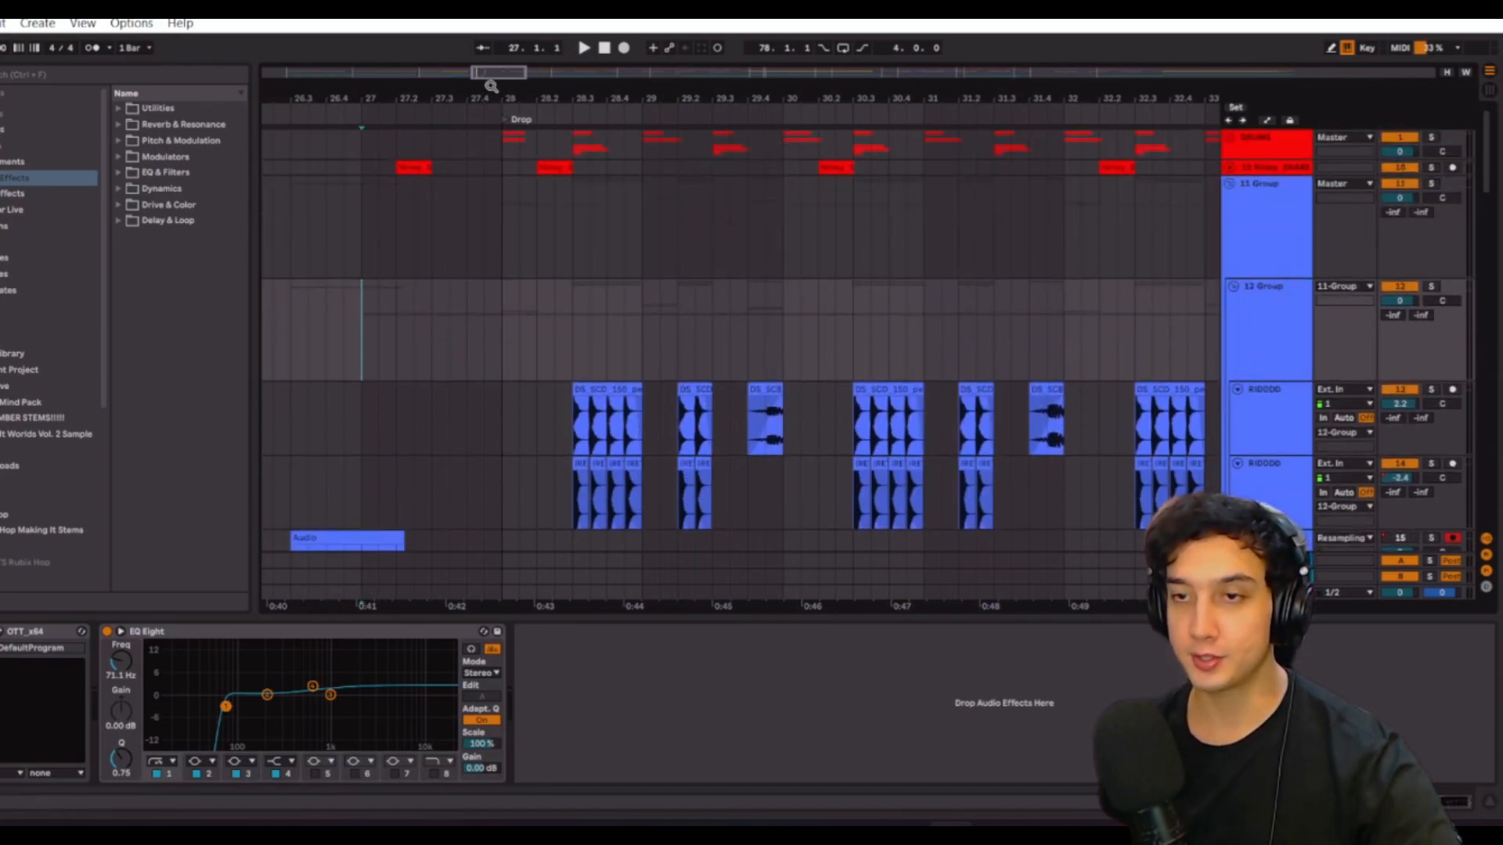
pyautogui.moveTo(490, 86); pyautogui.dragTo(490, 73)
pyautogui.scroll(-6, 767, 308)
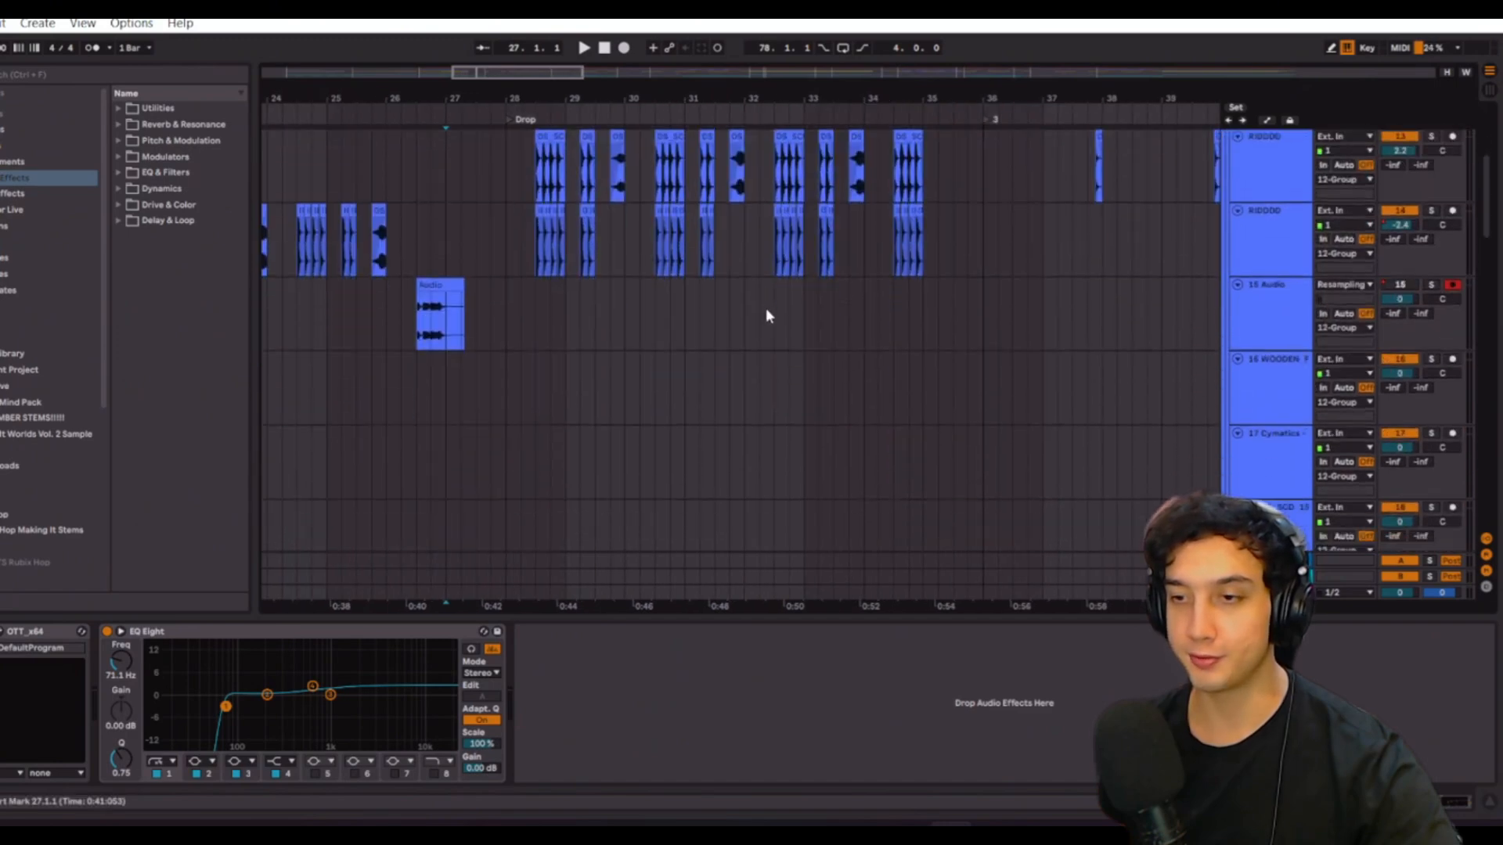
pyautogui.scroll(-10, 610, 356)
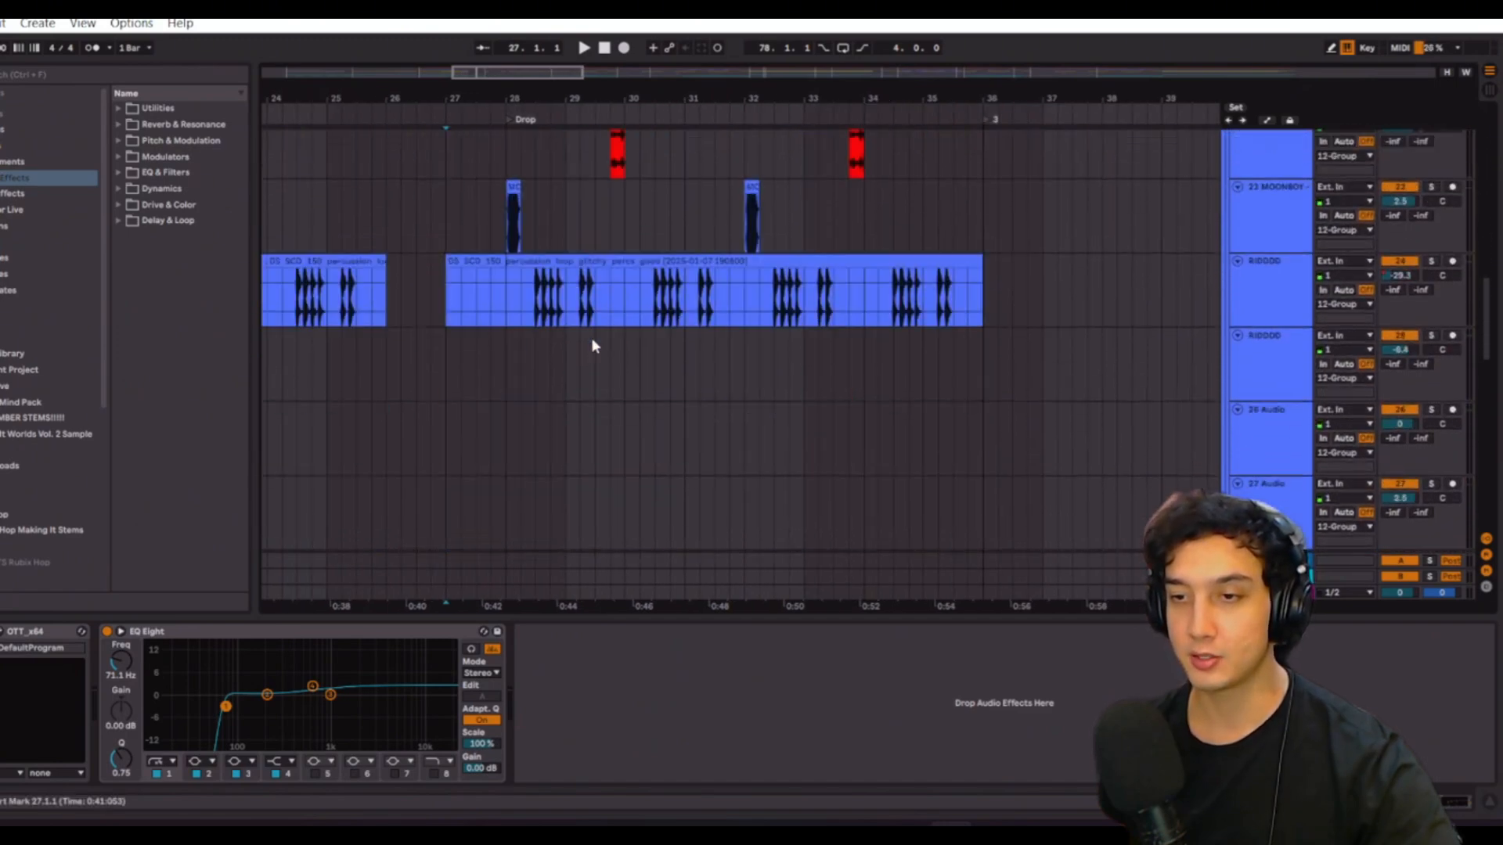
pyautogui.scroll(-12, 592, 345)
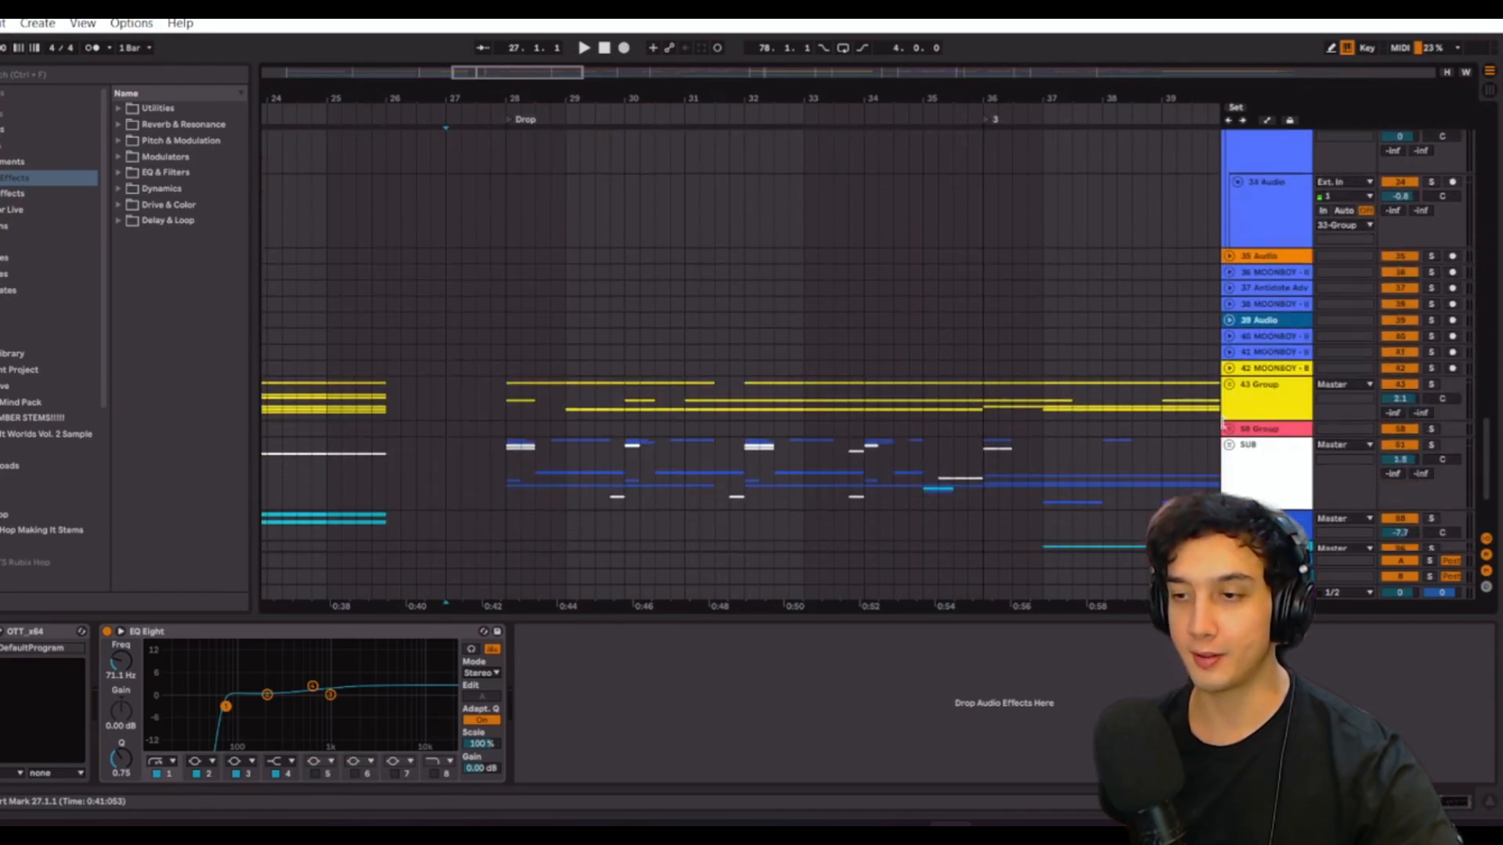
pyautogui.scroll(-3, 1223, 424)
pyautogui.moveTo(1492, 509); pyautogui.dragTo(1499, 138)
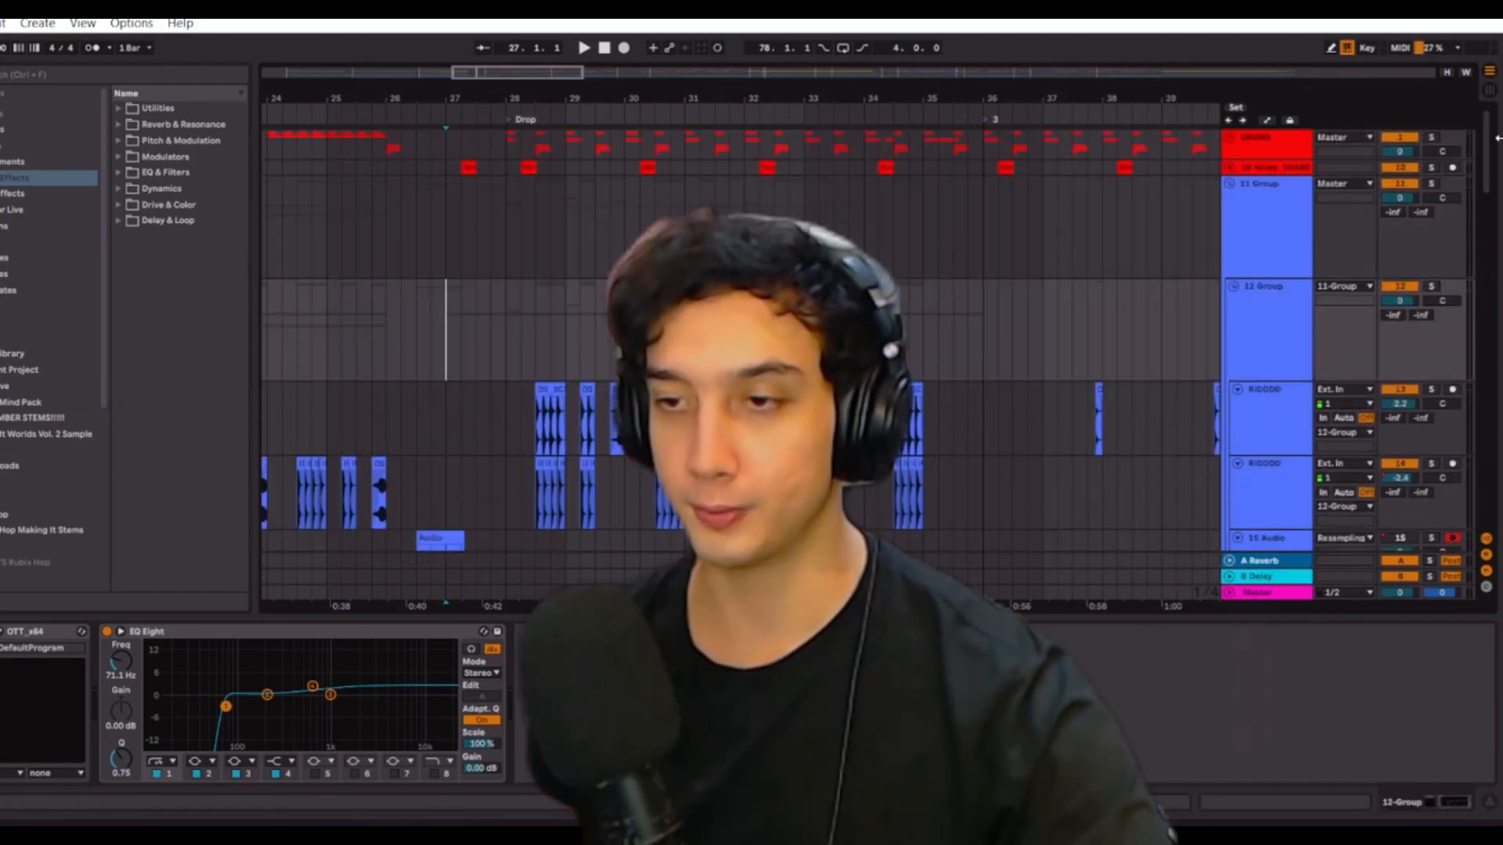
# - Fold the 11 Group so its nested tracks are hidden in the arrangement
pyautogui.moveTo(490, 78); pyautogui.dragTo(646, 344)
pyautogui.click(610, 160)
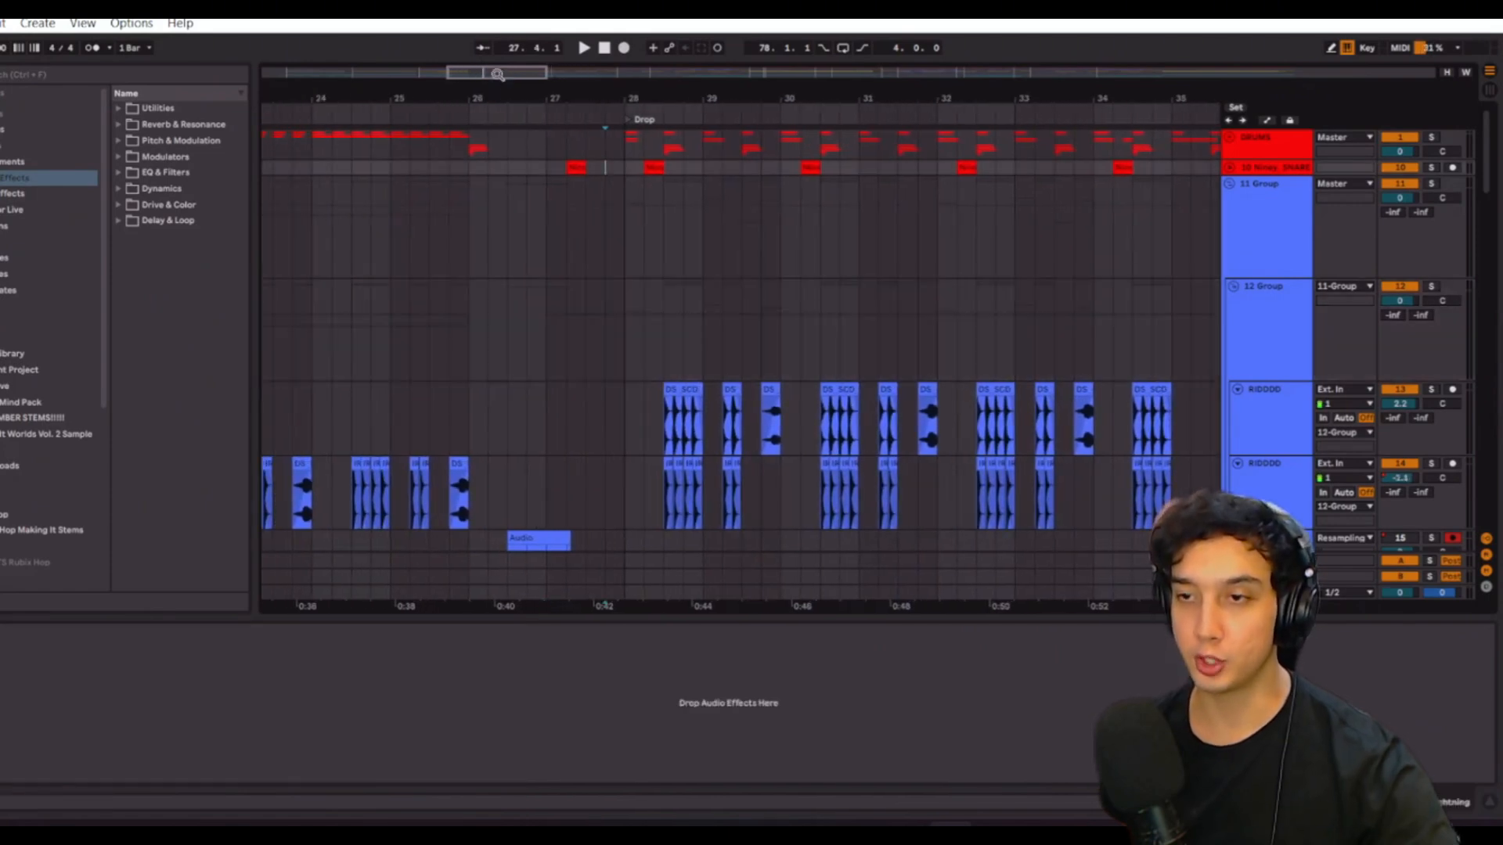
pyautogui.press('-')
pyautogui.click(1230, 185)
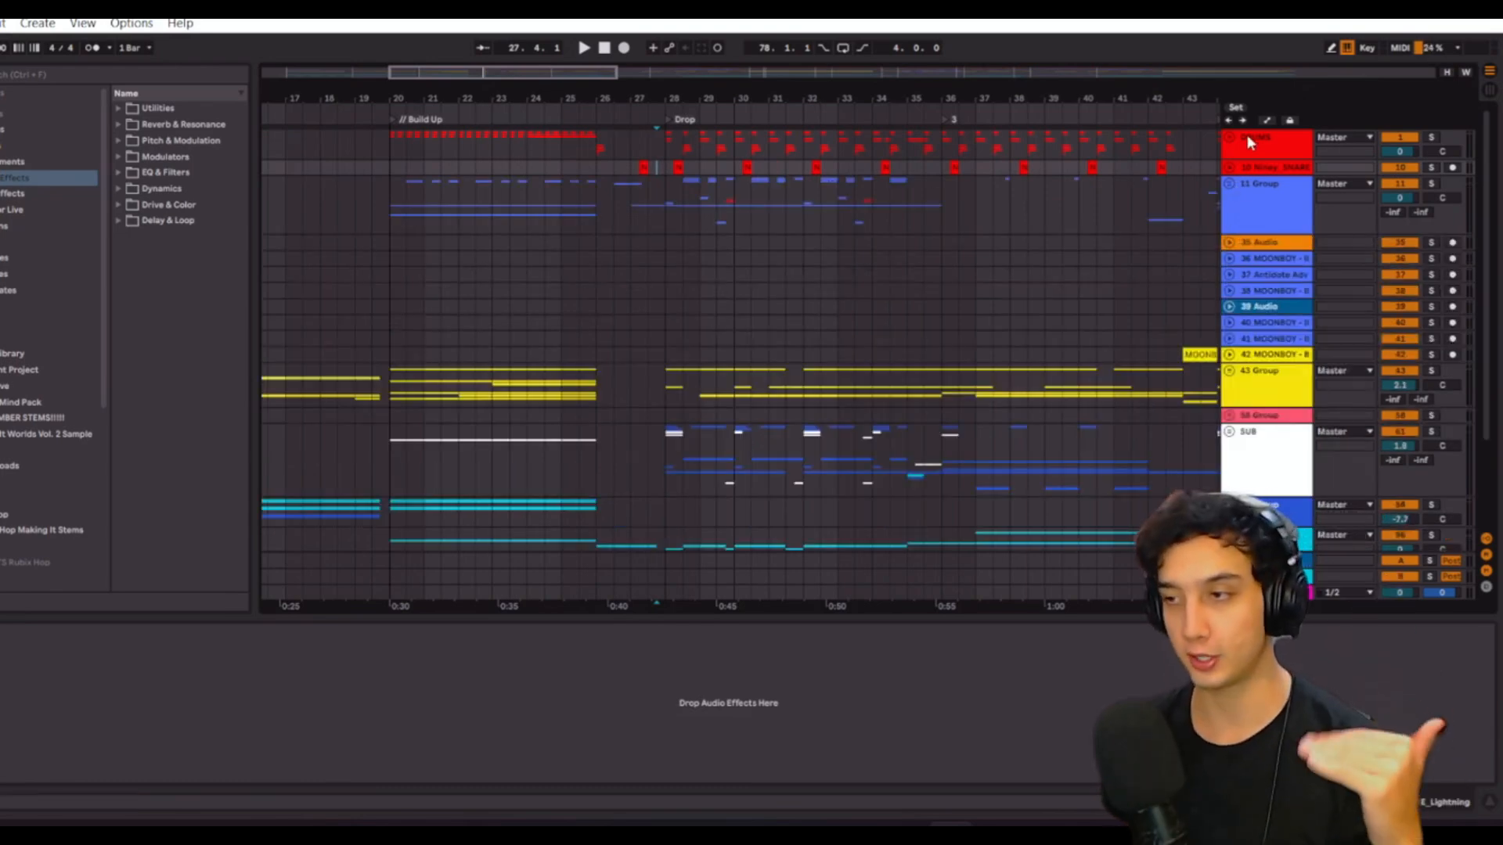
# - Unfold the DRUMS group and place the insert marker at bar 28, the start of the drop
pyautogui.scroll(-3, 1120, 332)
pyautogui.scroll(3, 1120, 332)
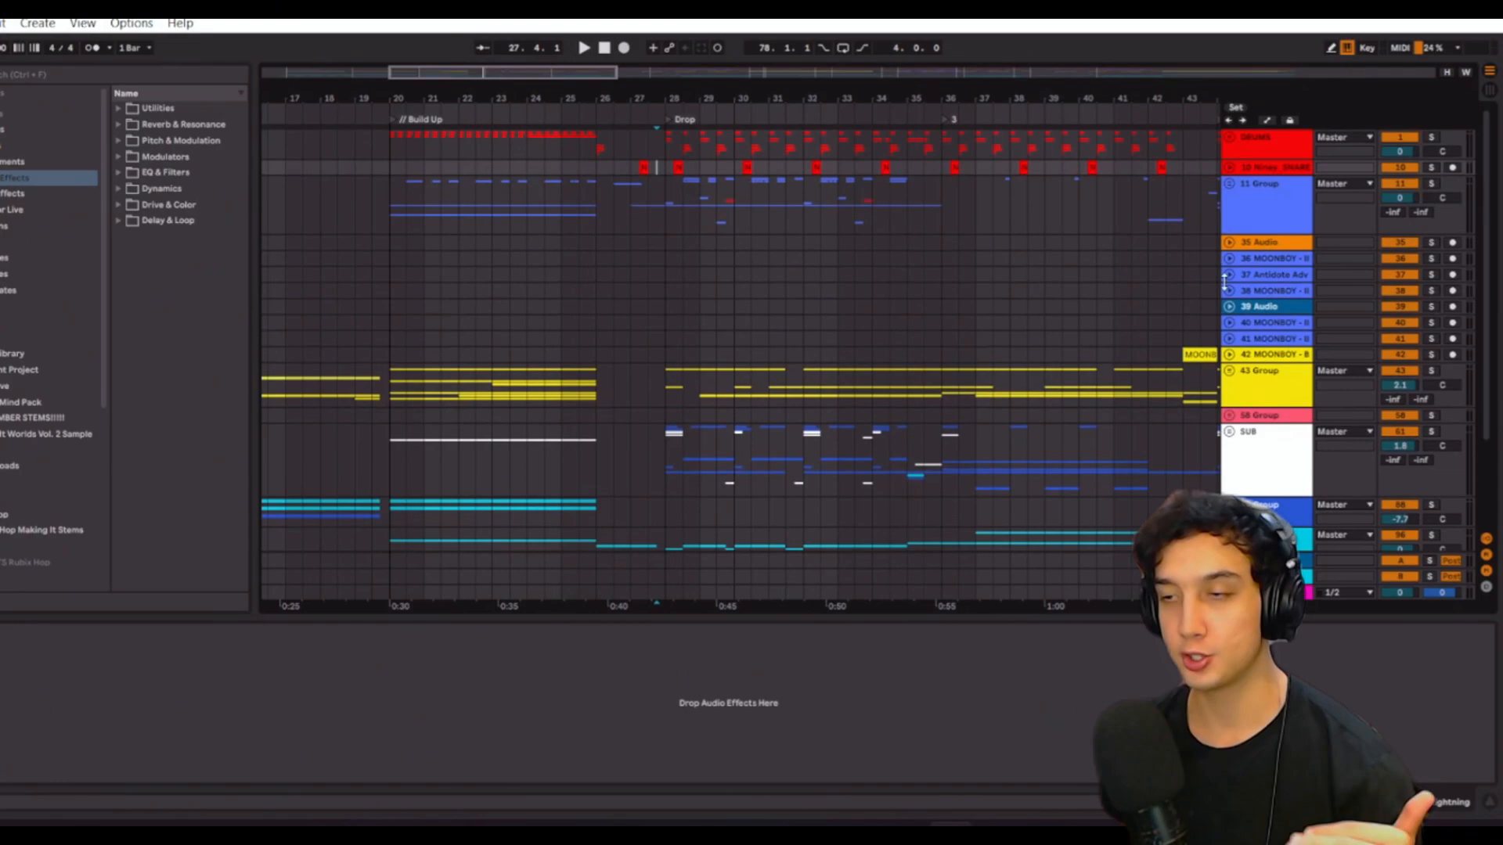
pyautogui.click(1228, 138)
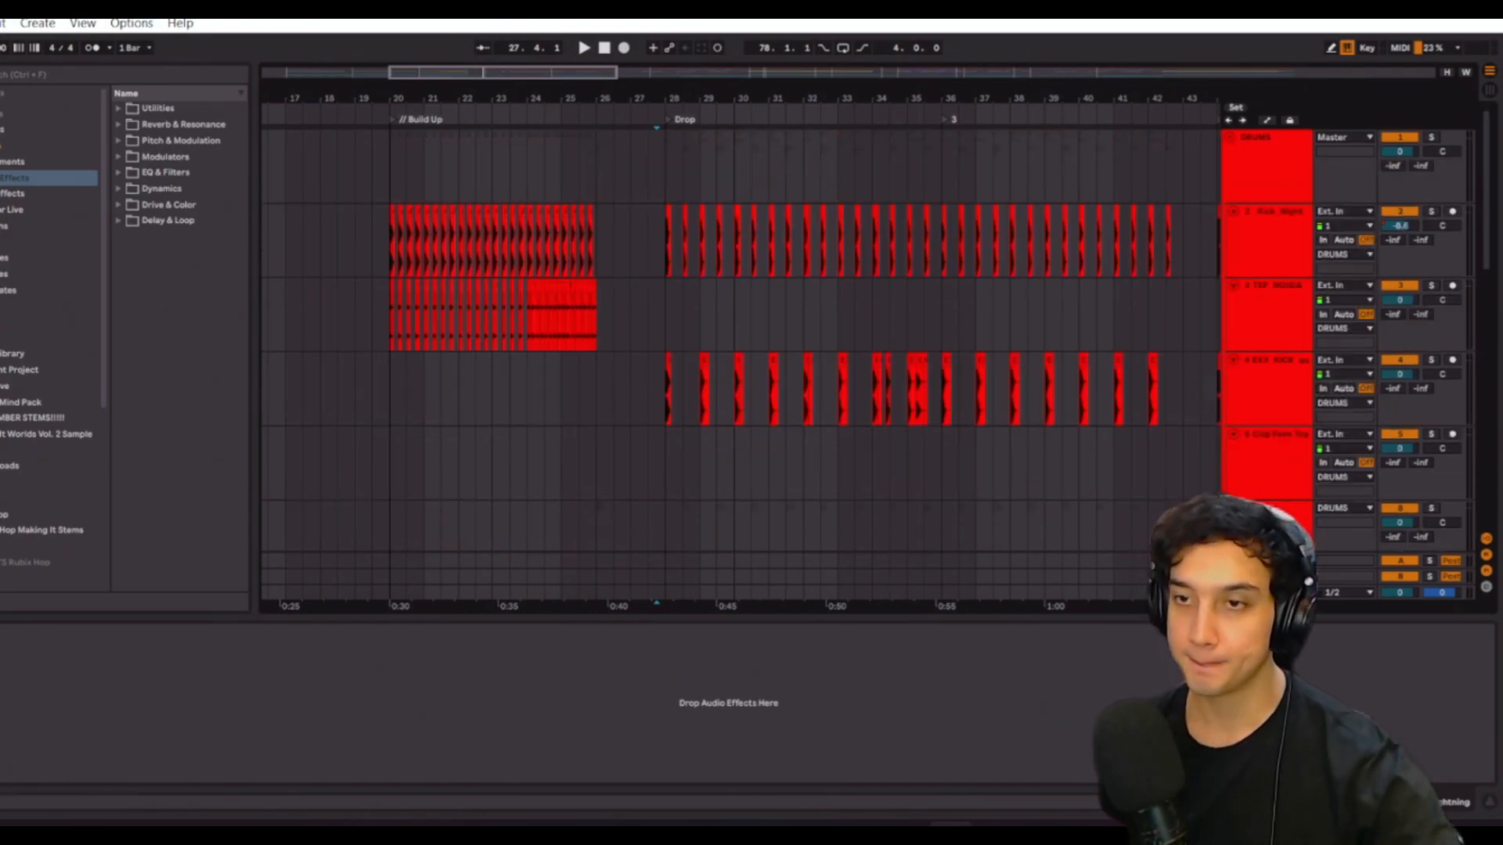
pyautogui.moveTo(733, 99); pyautogui.dragTo(733, 149)
pyautogui.click(595, 303)
pyautogui.scroll(-3, 608, 313)
pyautogui.scroll(1, 614, 313)
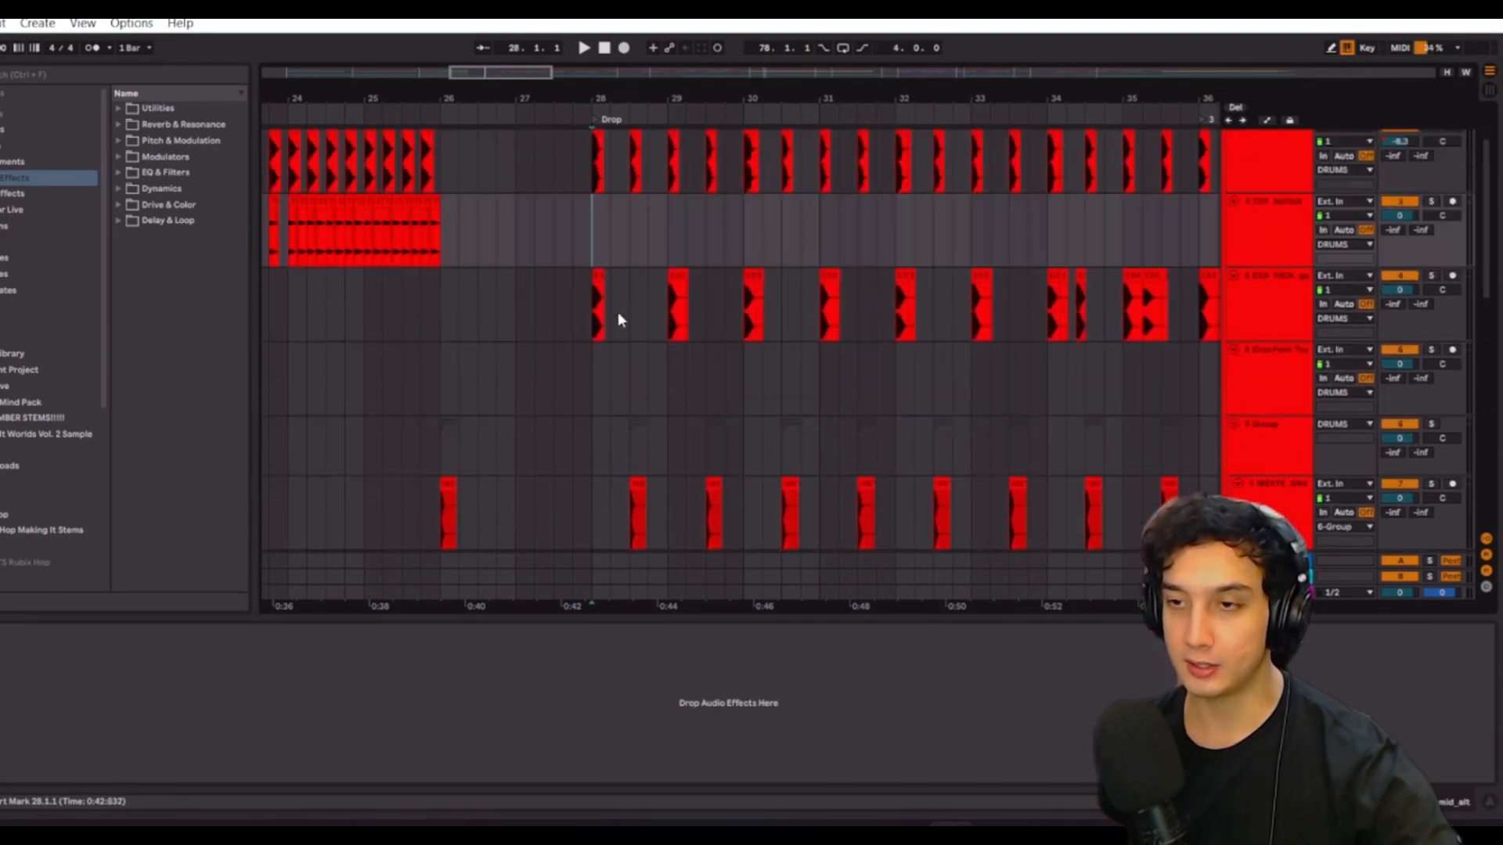
pyautogui.scroll(-10, 626, 311)
pyautogui.scroll(8, 656, 333)
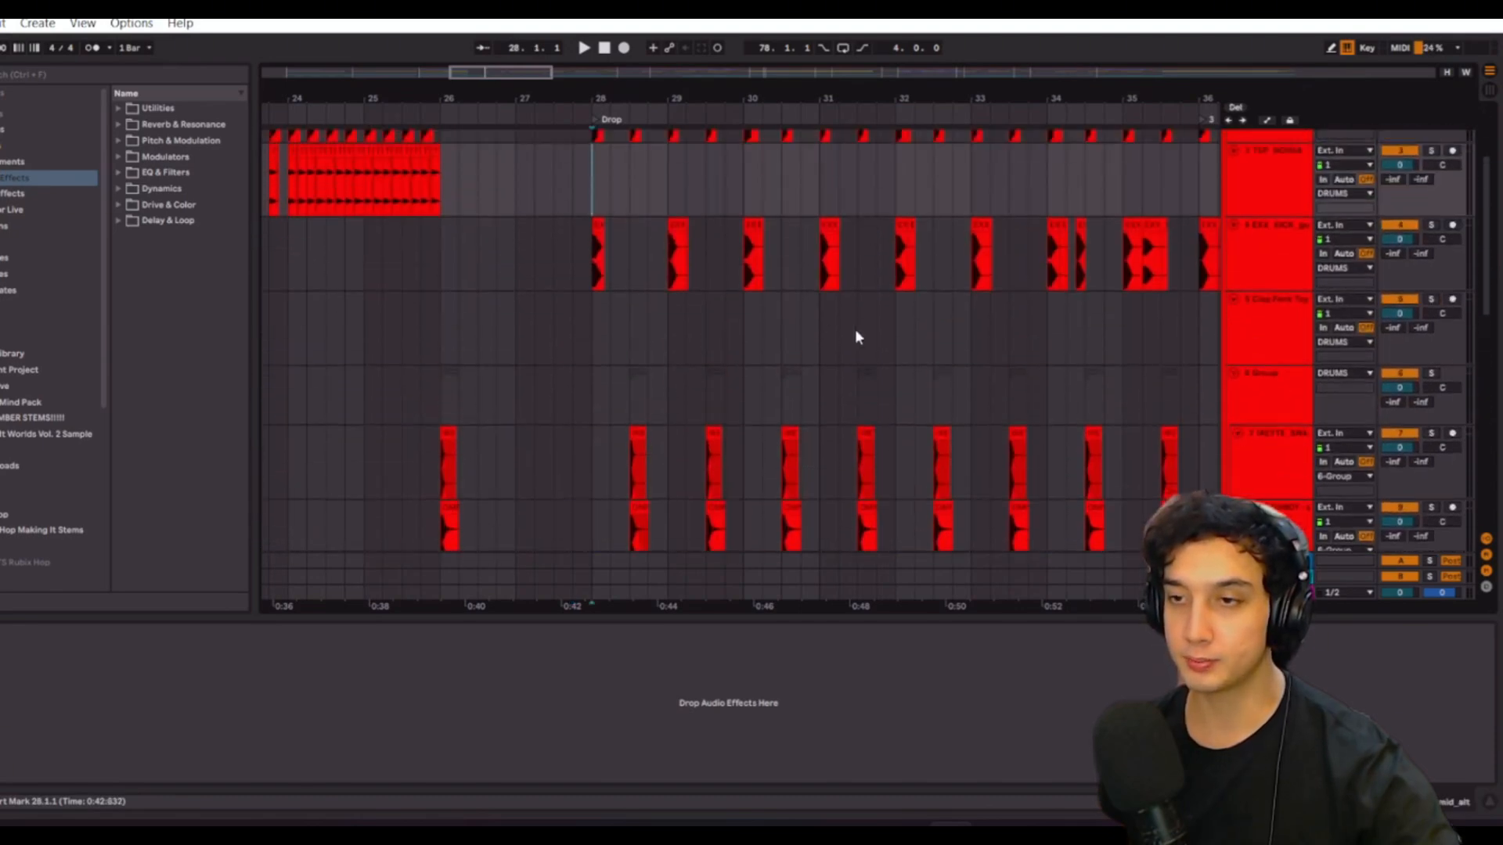
# - Solo the DRUMS group and play the drum pattern from the start of the drop
pyautogui.moveTo(498, 72); pyautogui.dragTo(521, 76)
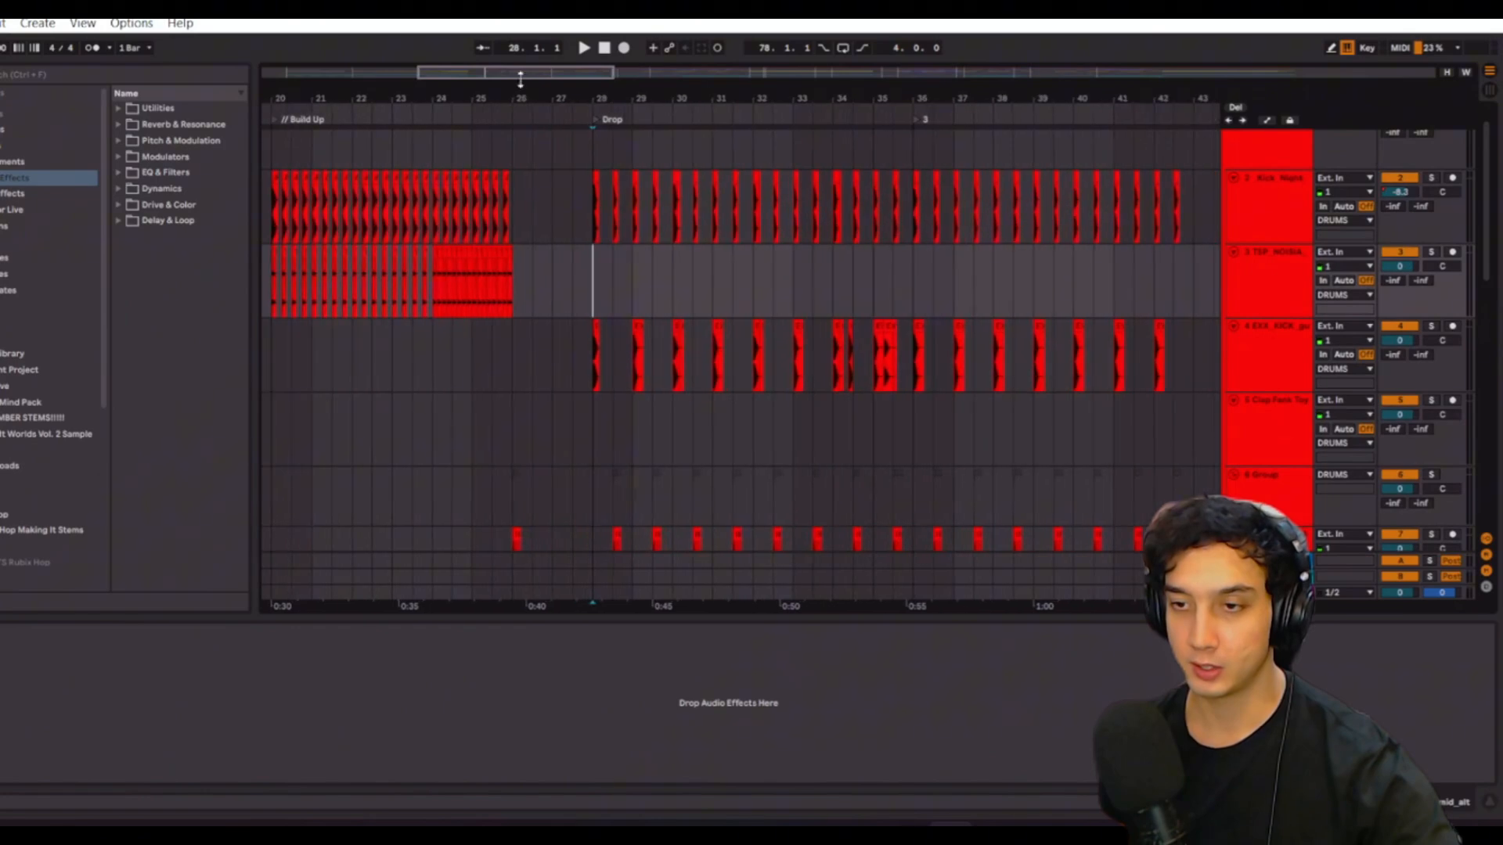
pyautogui.scroll(1, 1295, 264)
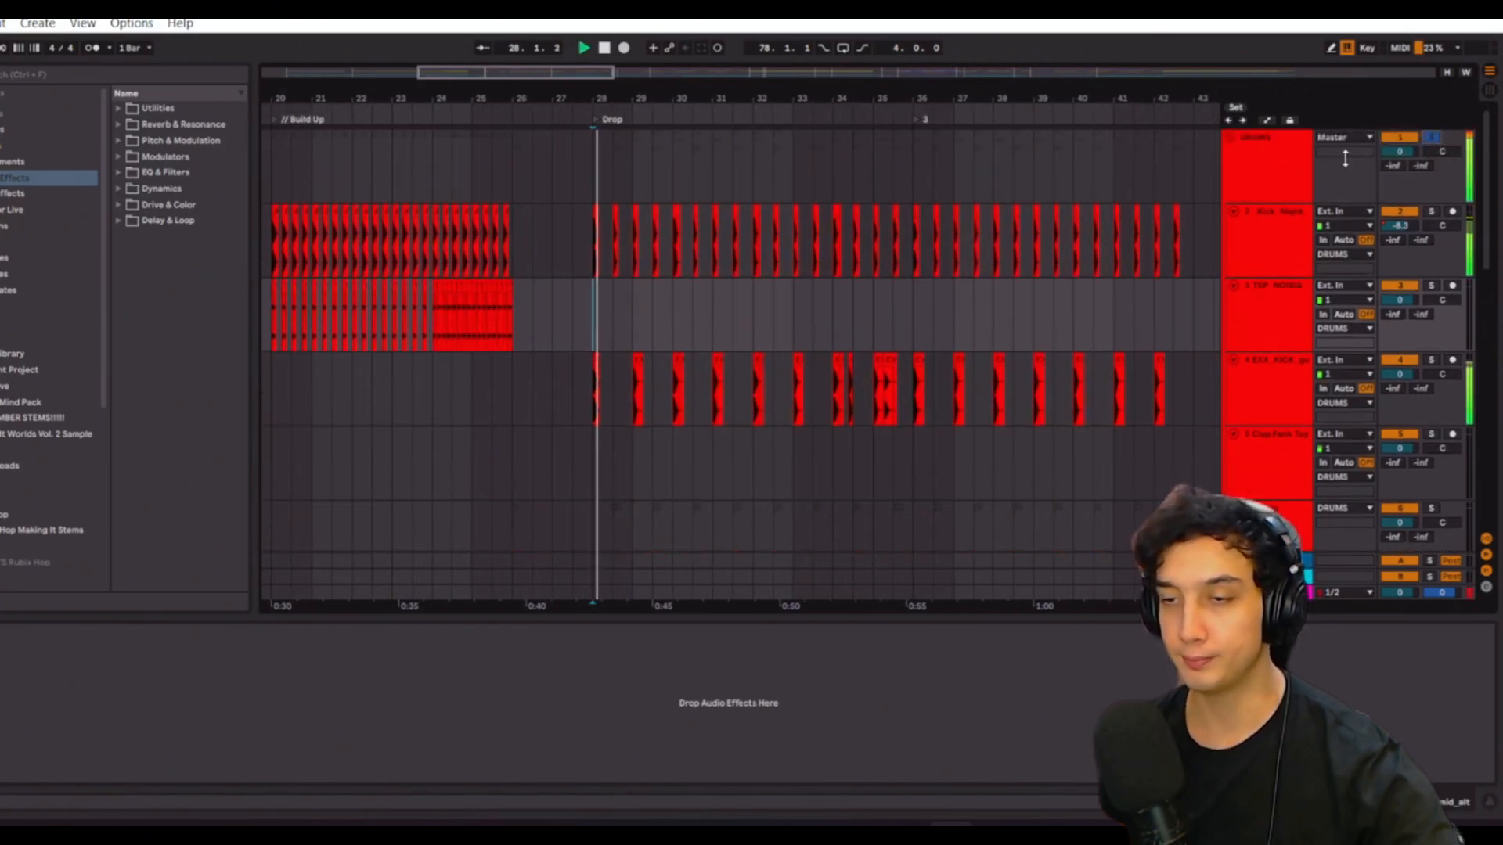
pyautogui.moveTo(494, 70); pyautogui.dragTo(512, 153)
pyautogui.scroll(-3, 1137, 290)
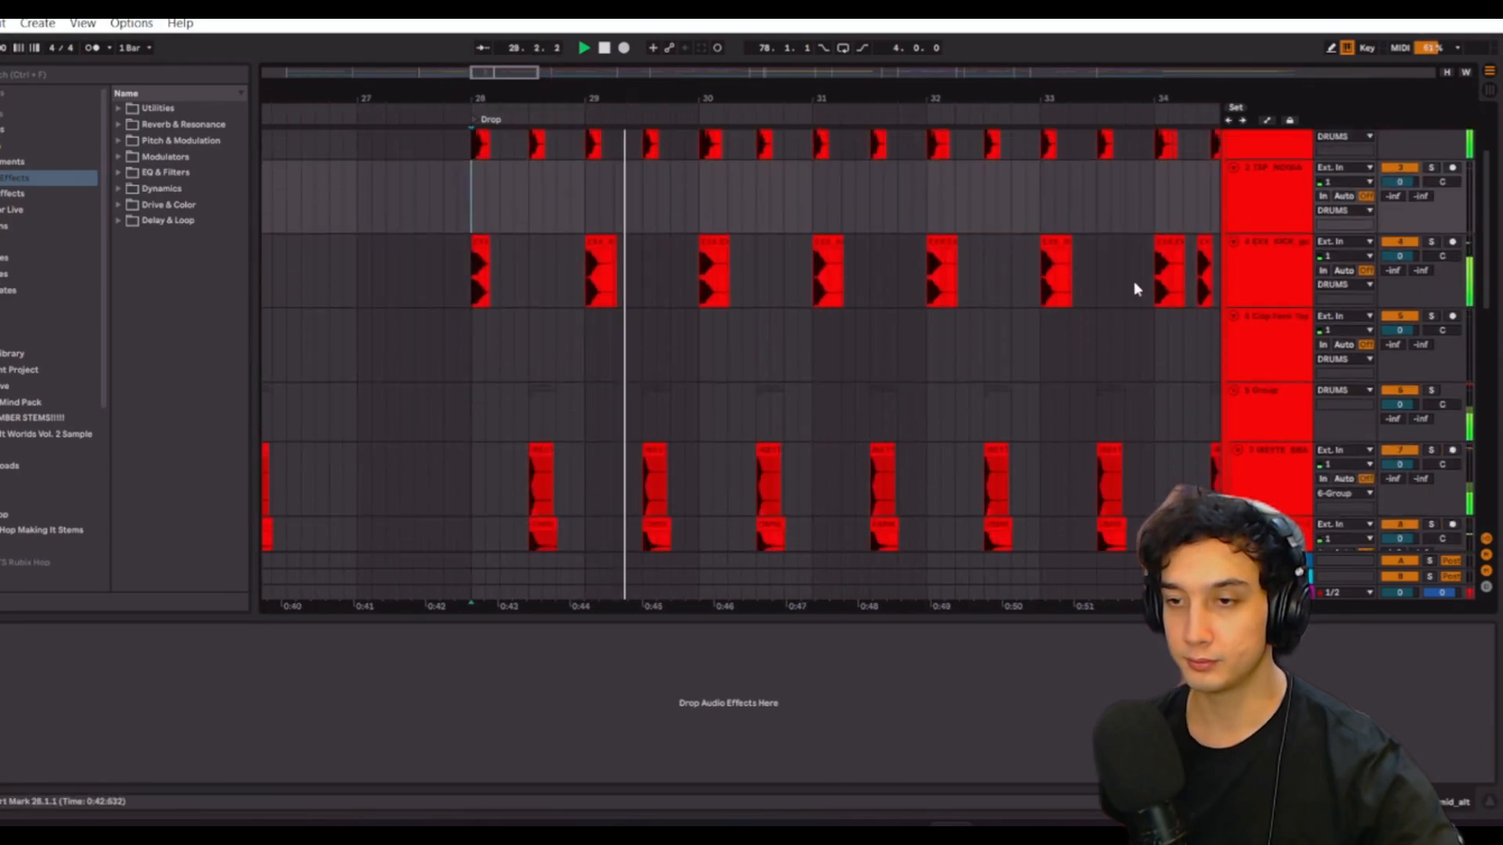
pyautogui.scroll(3, 1411, 172)
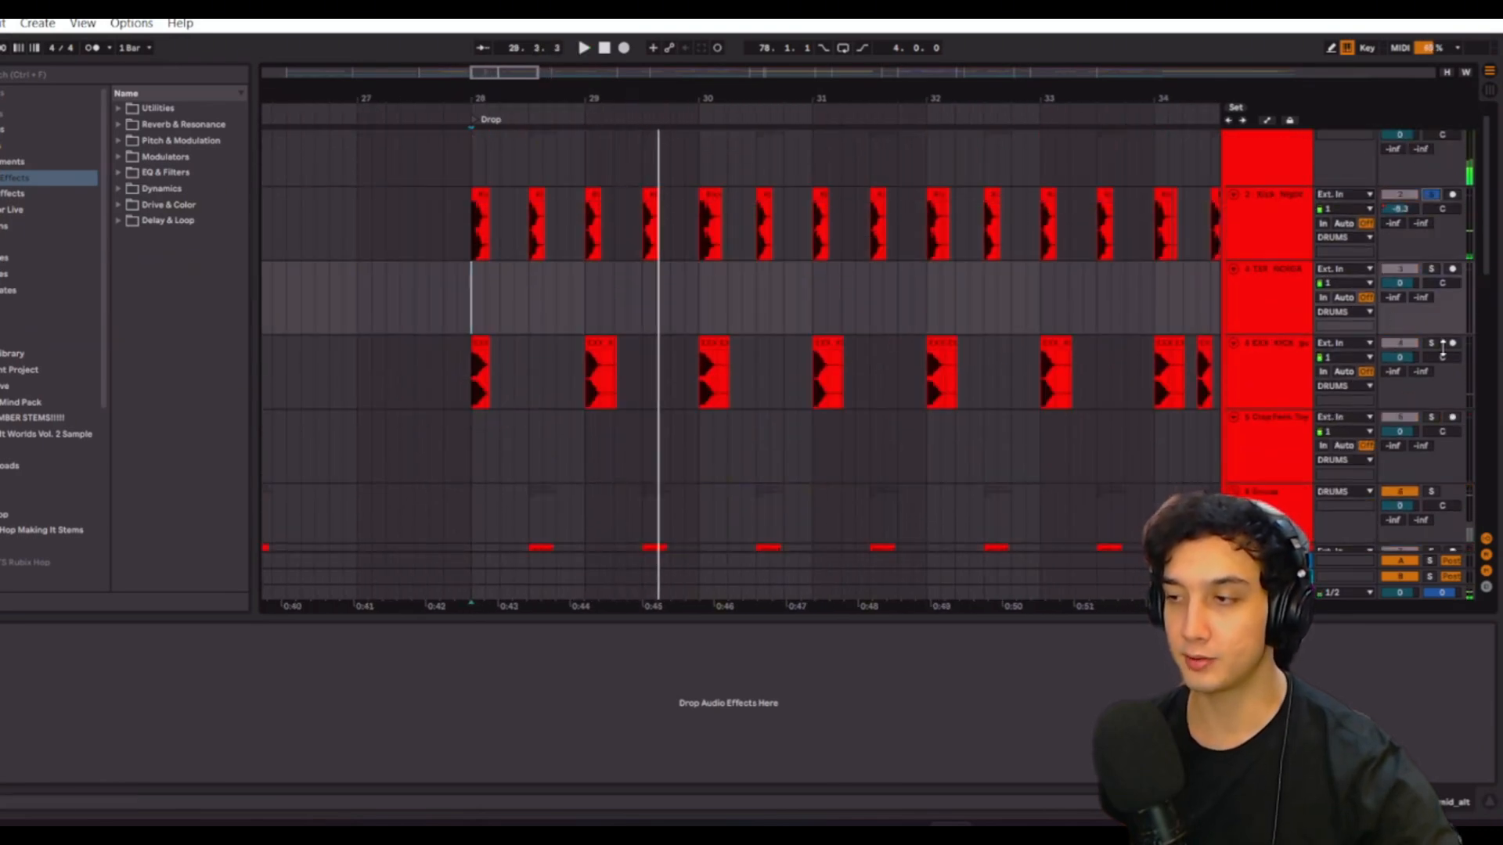
# - Solo the Kick_Night track and audition its first hit repeatedly from bar 28
pyautogui.click(1430, 344)
pyautogui.click(1289, 363)
pyautogui.press('space')
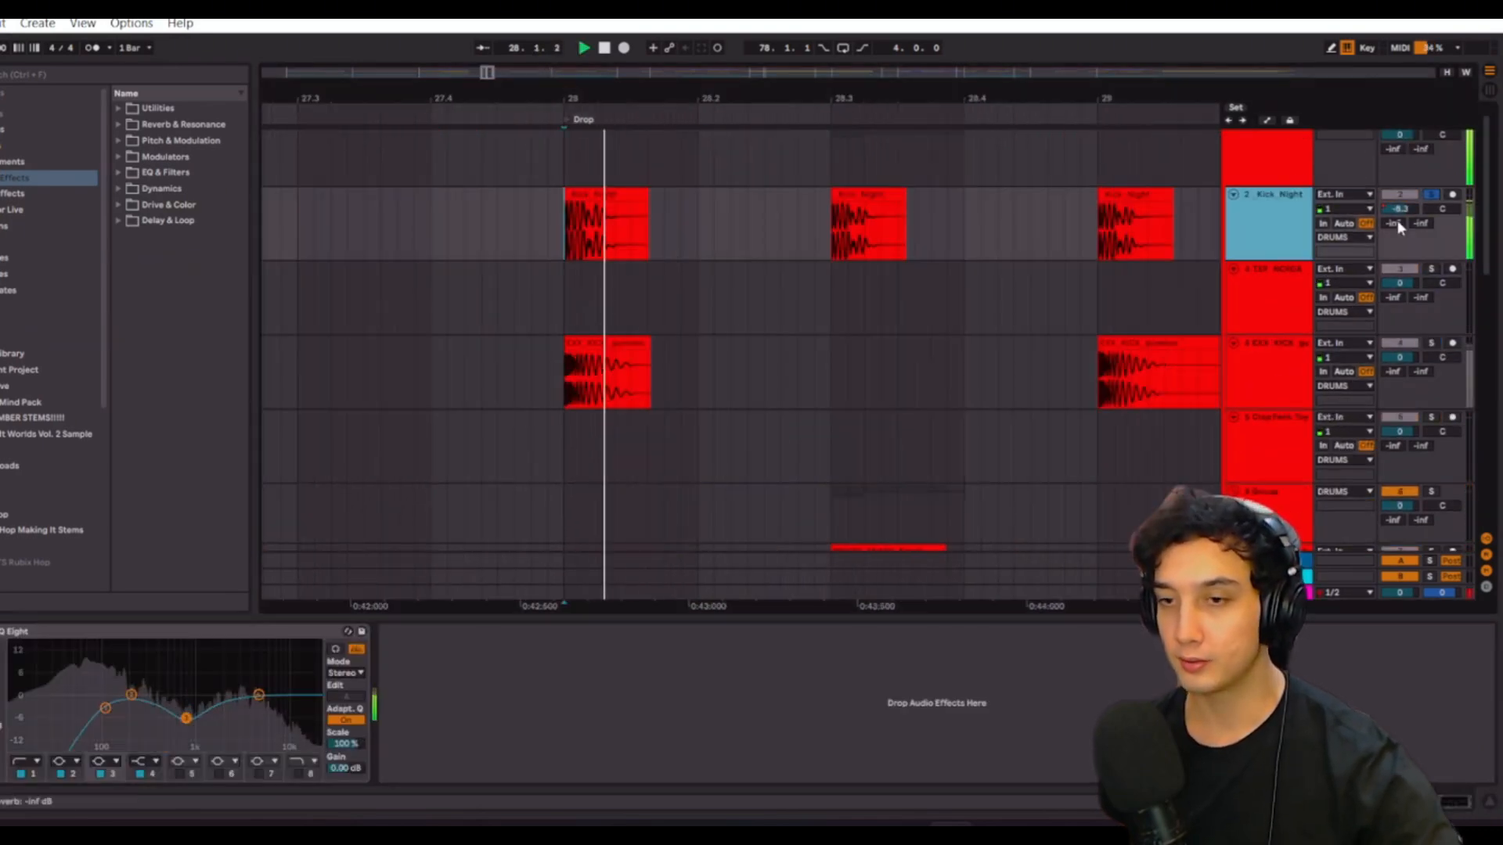
pyautogui.press('space')
pyautogui.press('space')
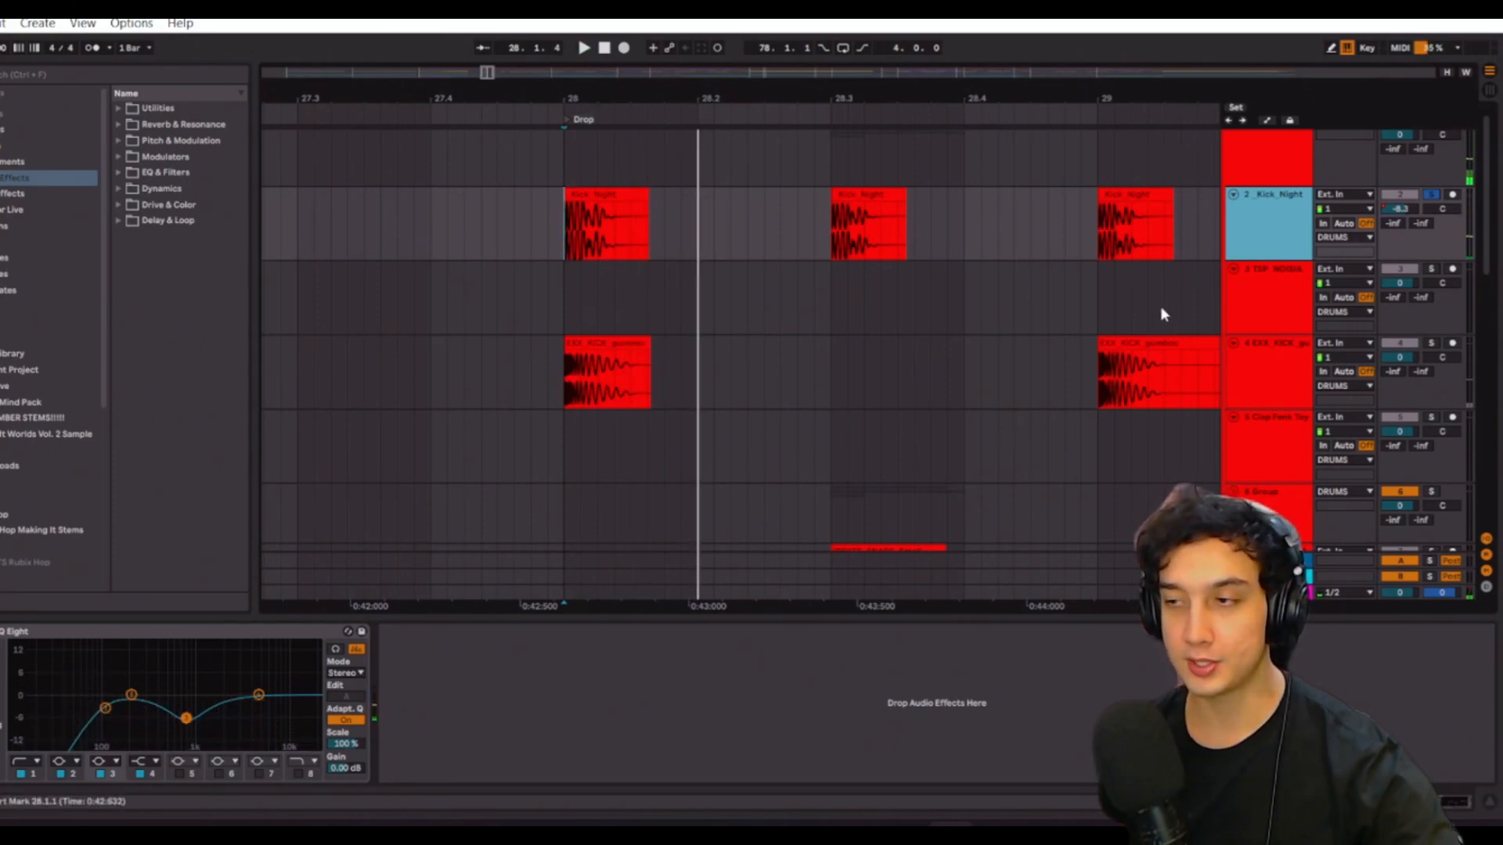
pyautogui.press('space')
pyautogui.press('space')
pyautogui.press('space')
pyautogui.press('space')
# - Solo the kick on track 4 alongside Kick_Night and audition the kick layers from bar 28
pyautogui.click(1432, 346)
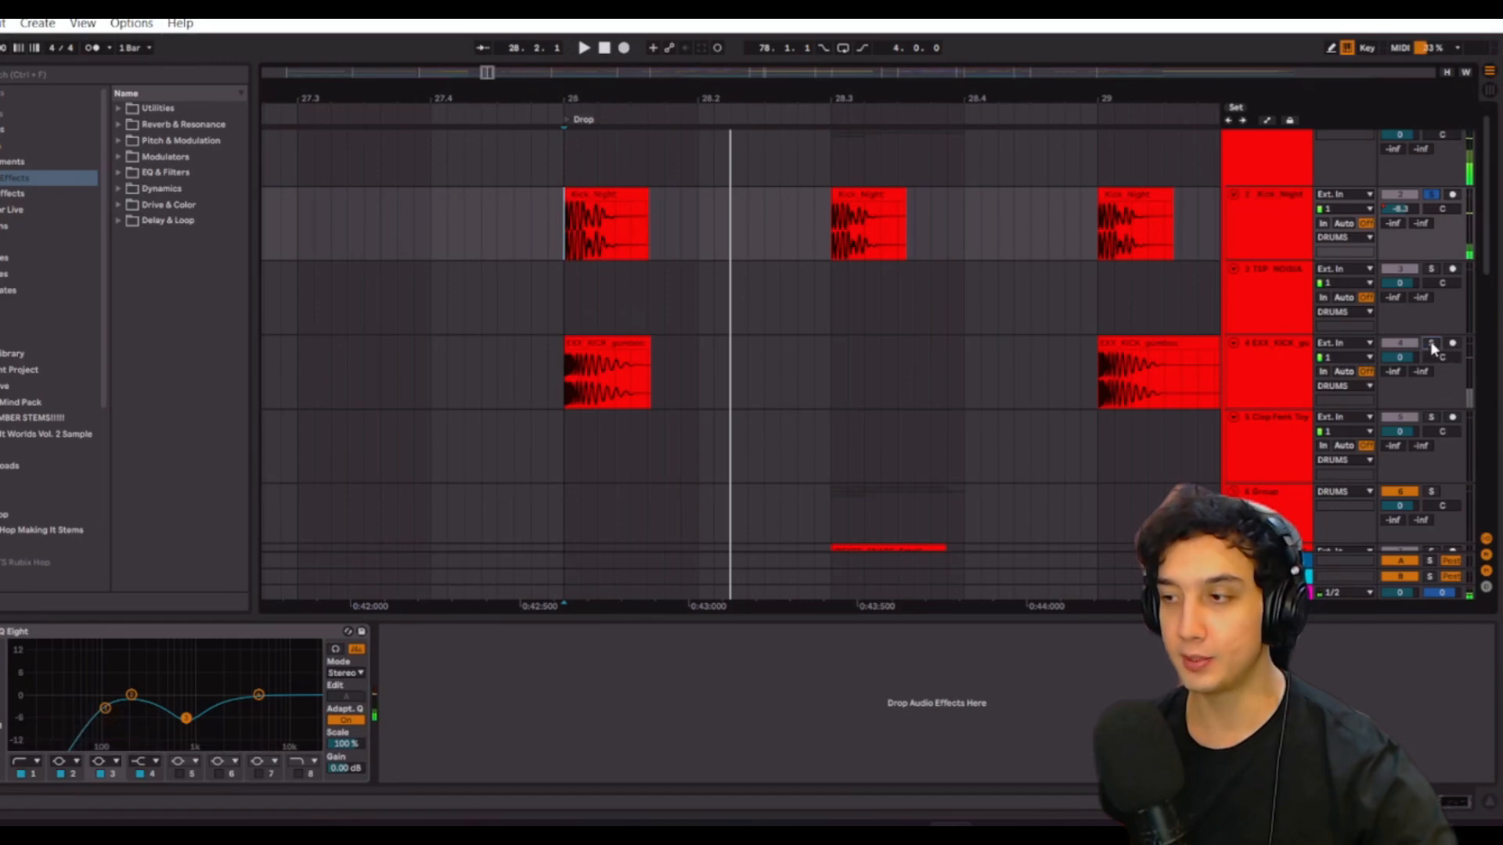
pyautogui.press('space')
pyautogui.press('space')
pyautogui.press('space')
pyautogui.press('space')
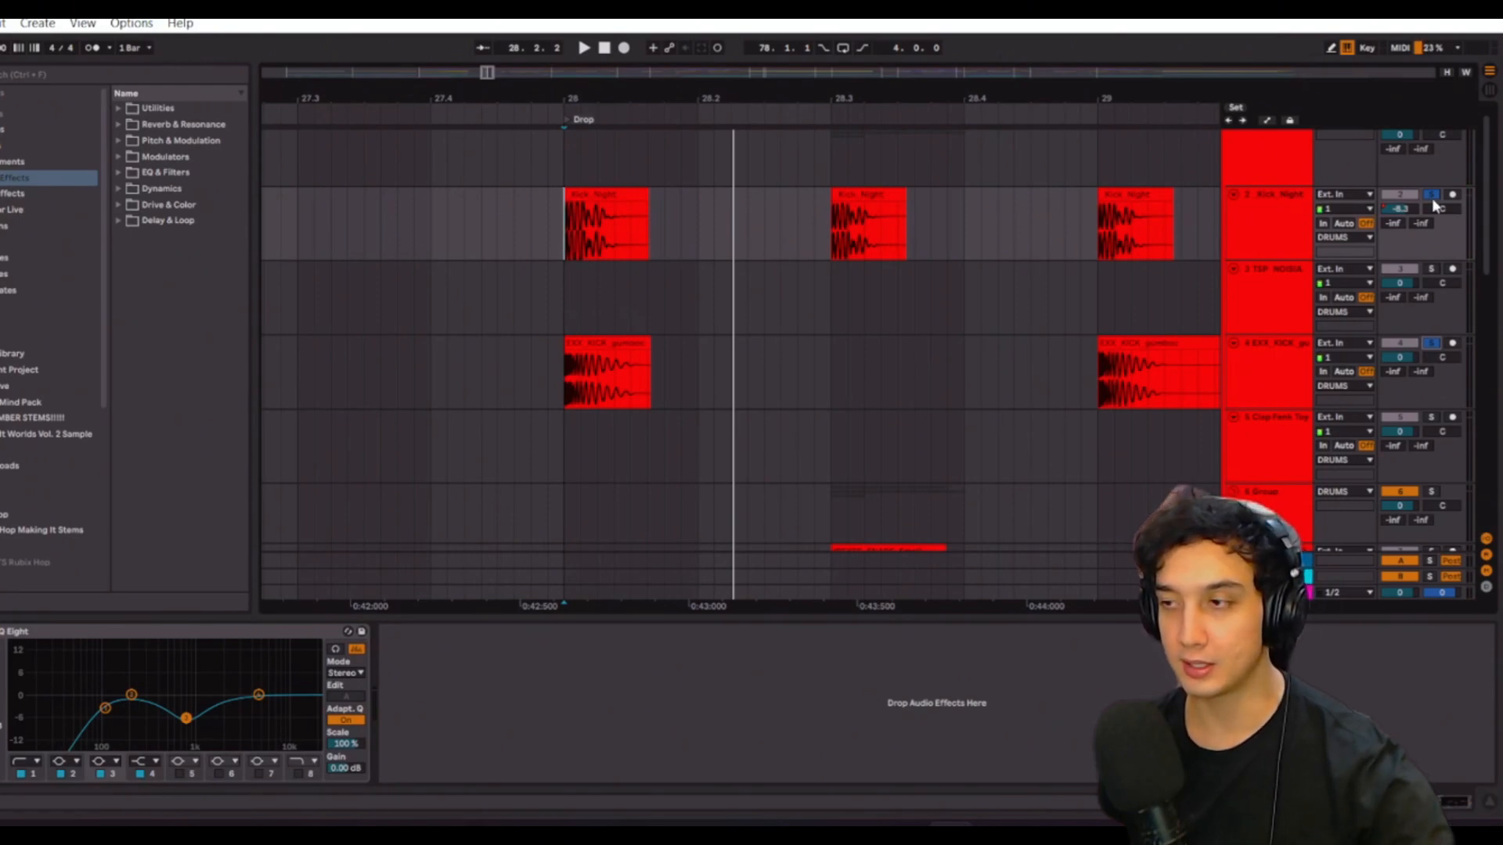
pyautogui.press('space')
pyautogui.press('space')
pyautogui.press('space')
pyautogui.scroll(-5, 938, 339)
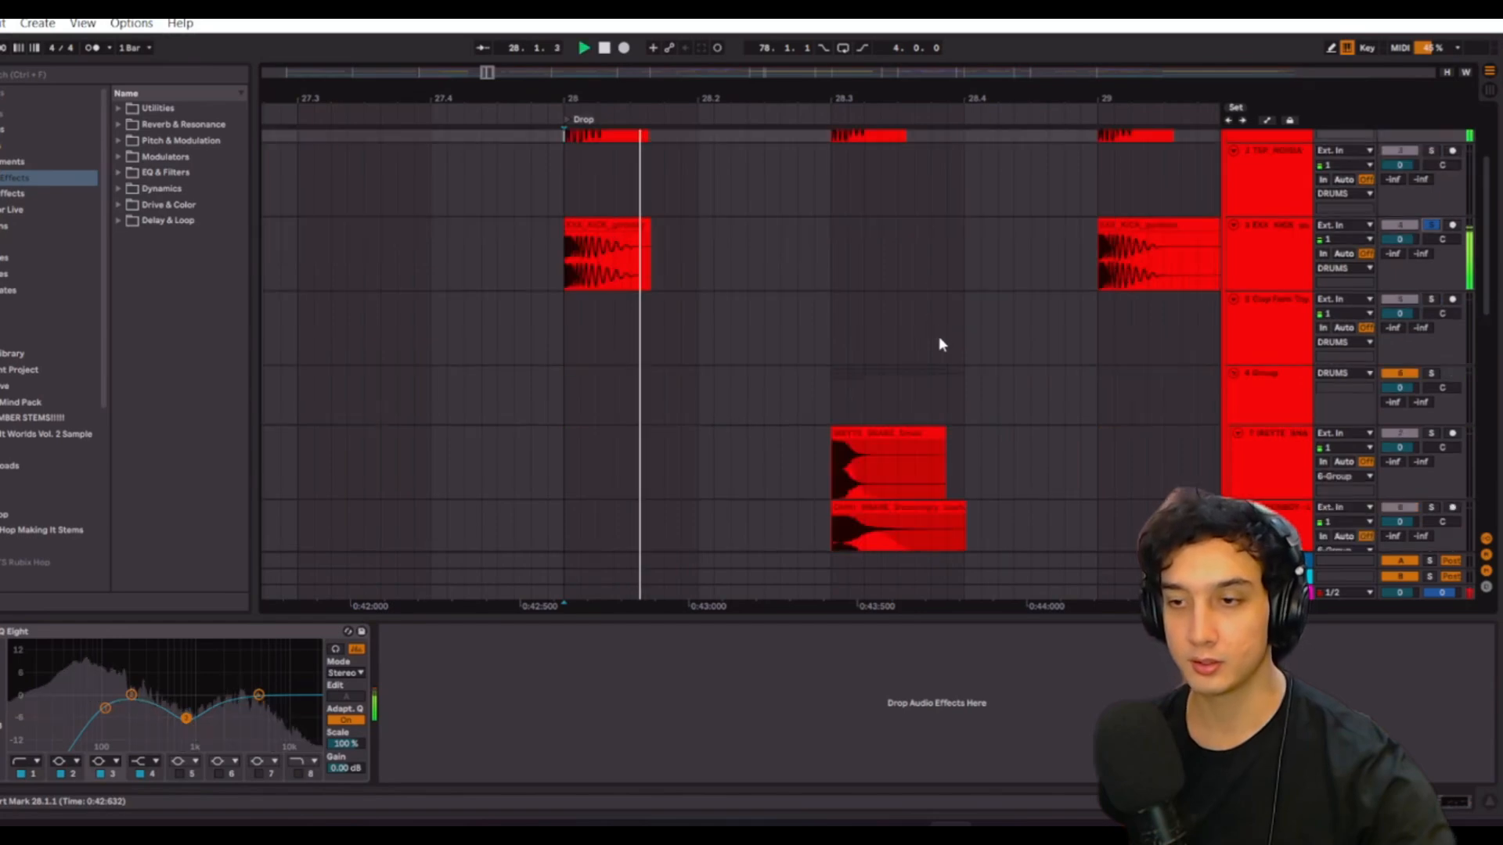
pyautogui.press('space')
pyautogui.press('space')
# - Place the insert marker at 28.3.1, the start of the first drop snare on track 7
pyautogui.scroll(2, 887, 369)
pyautogui.click(824, 377)
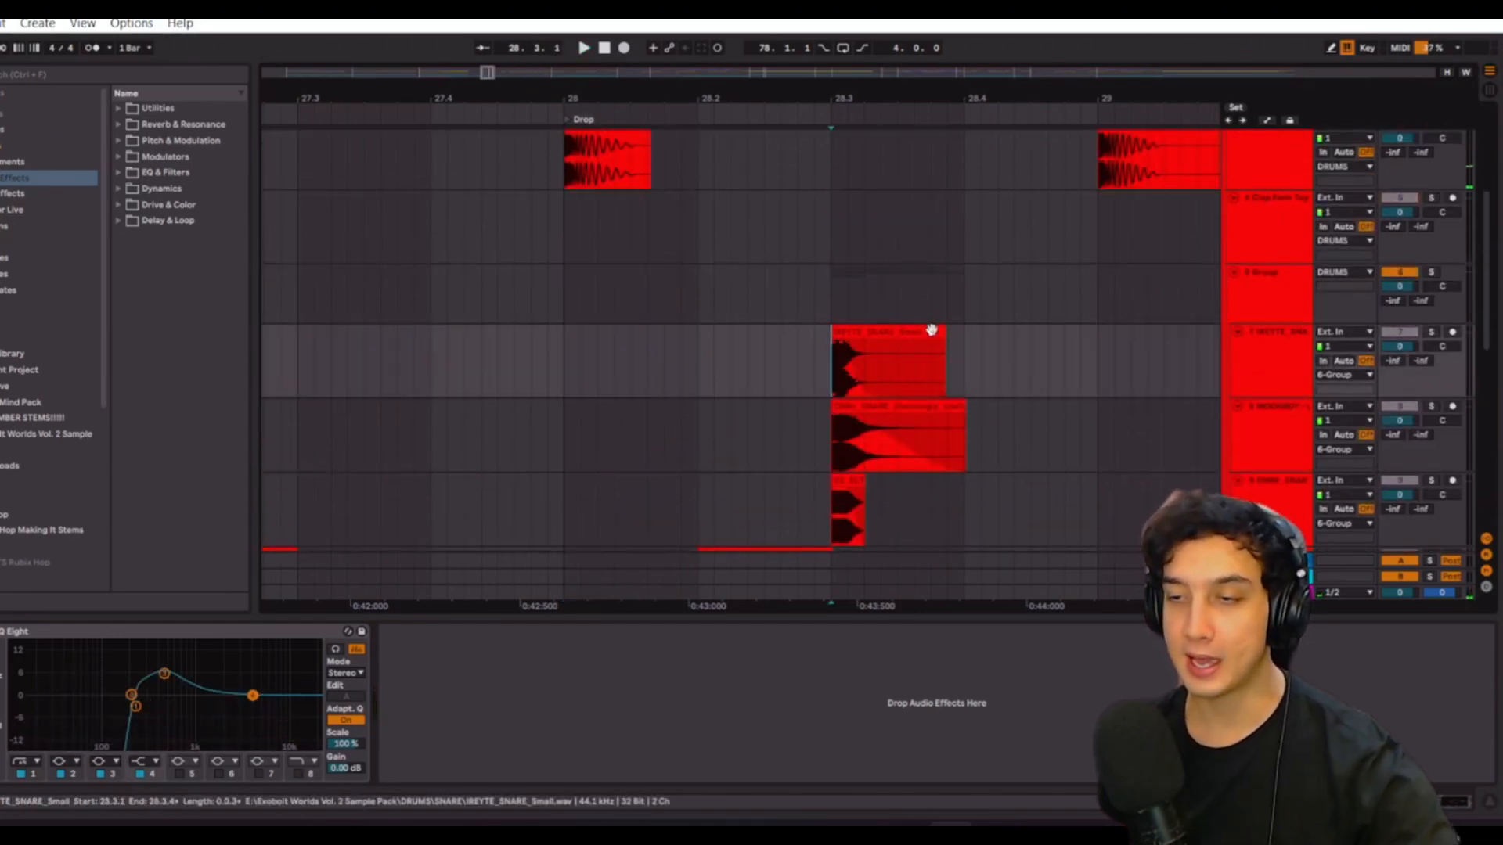
pyautogui.moveTo(487, 72); pyautogui.dragTo(490, 72)
pyautogui.scroll(-2, 627, 394)
pyautogui.scroll(1, 1413, 299)
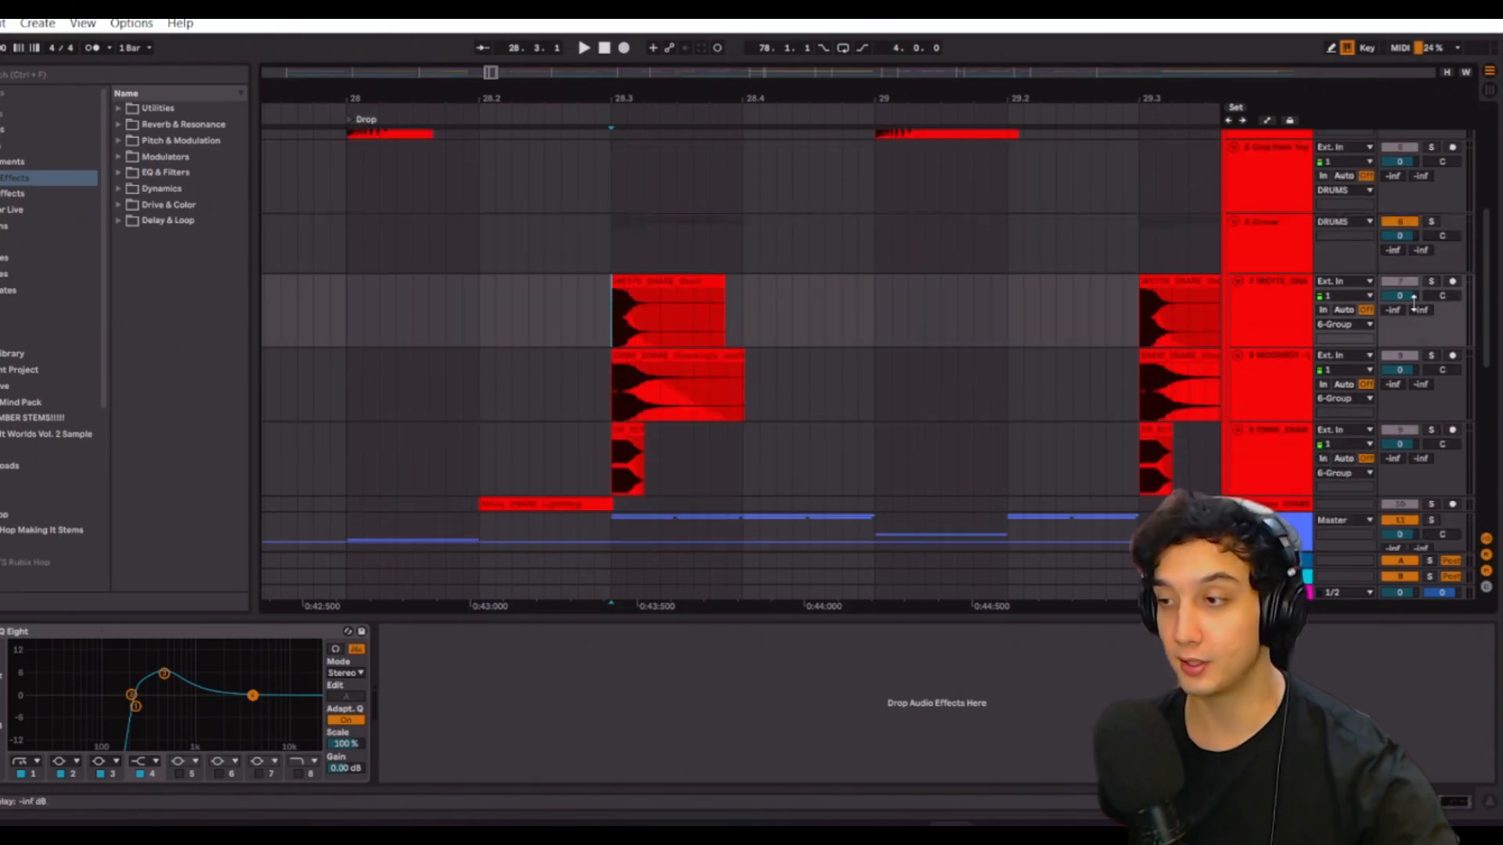
# - Solo the snare on track 7 and audition its hit repeatedly from 28.3.1
pyautogui.press('space')
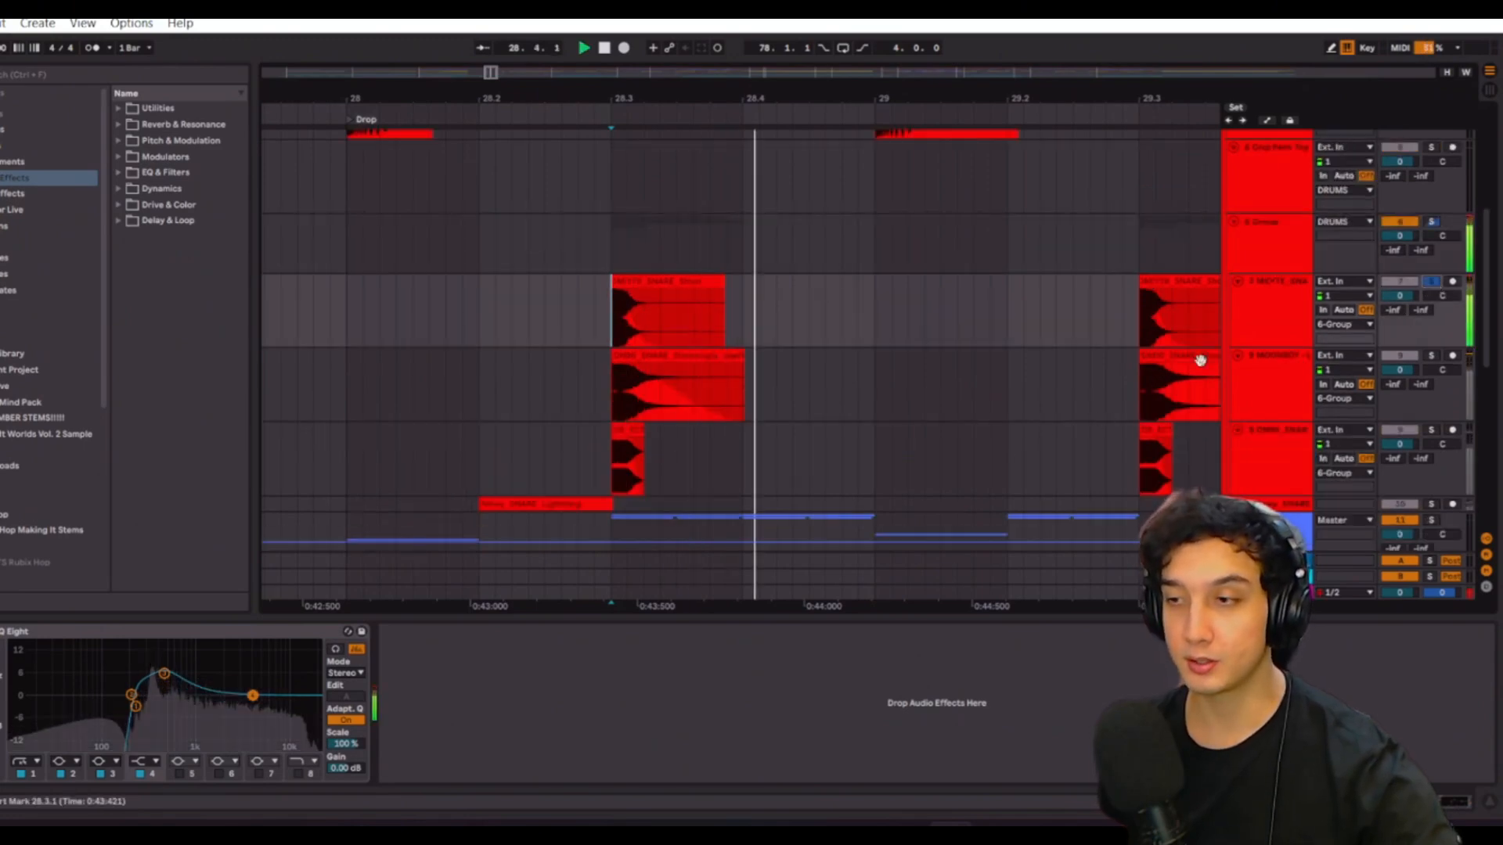
pyautogui.press('space')
pyautogui.press('space')
pyautogui.press('space')
pyautogui.press('space')
pyautogui.press('space')
pyautogui.press('space')
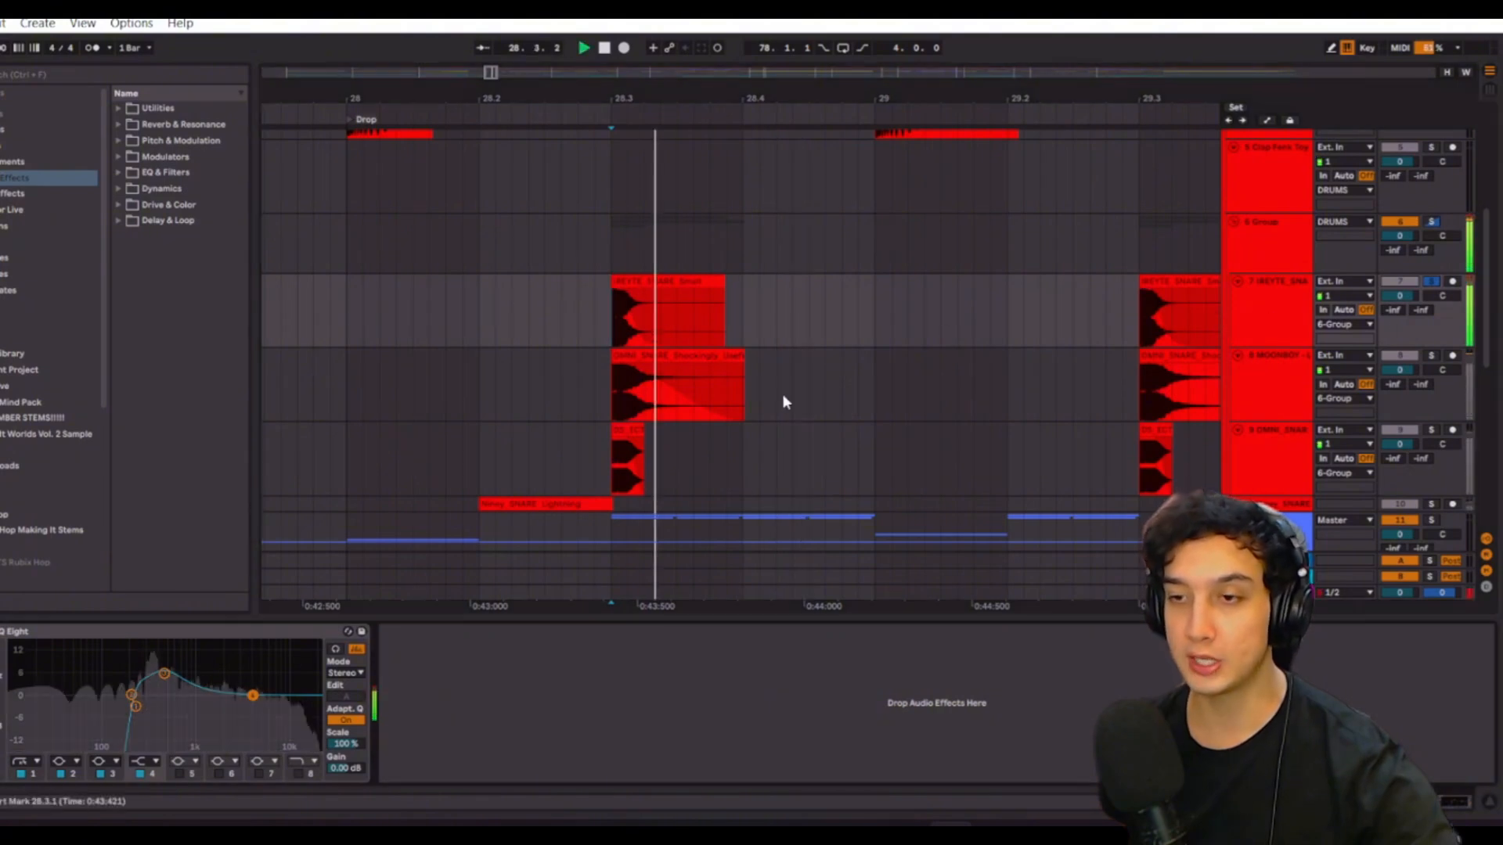
# - Solo only the MOONBOY snare on track 8 and audition it from 28.3.1
pyautogui.click(1433, 356)
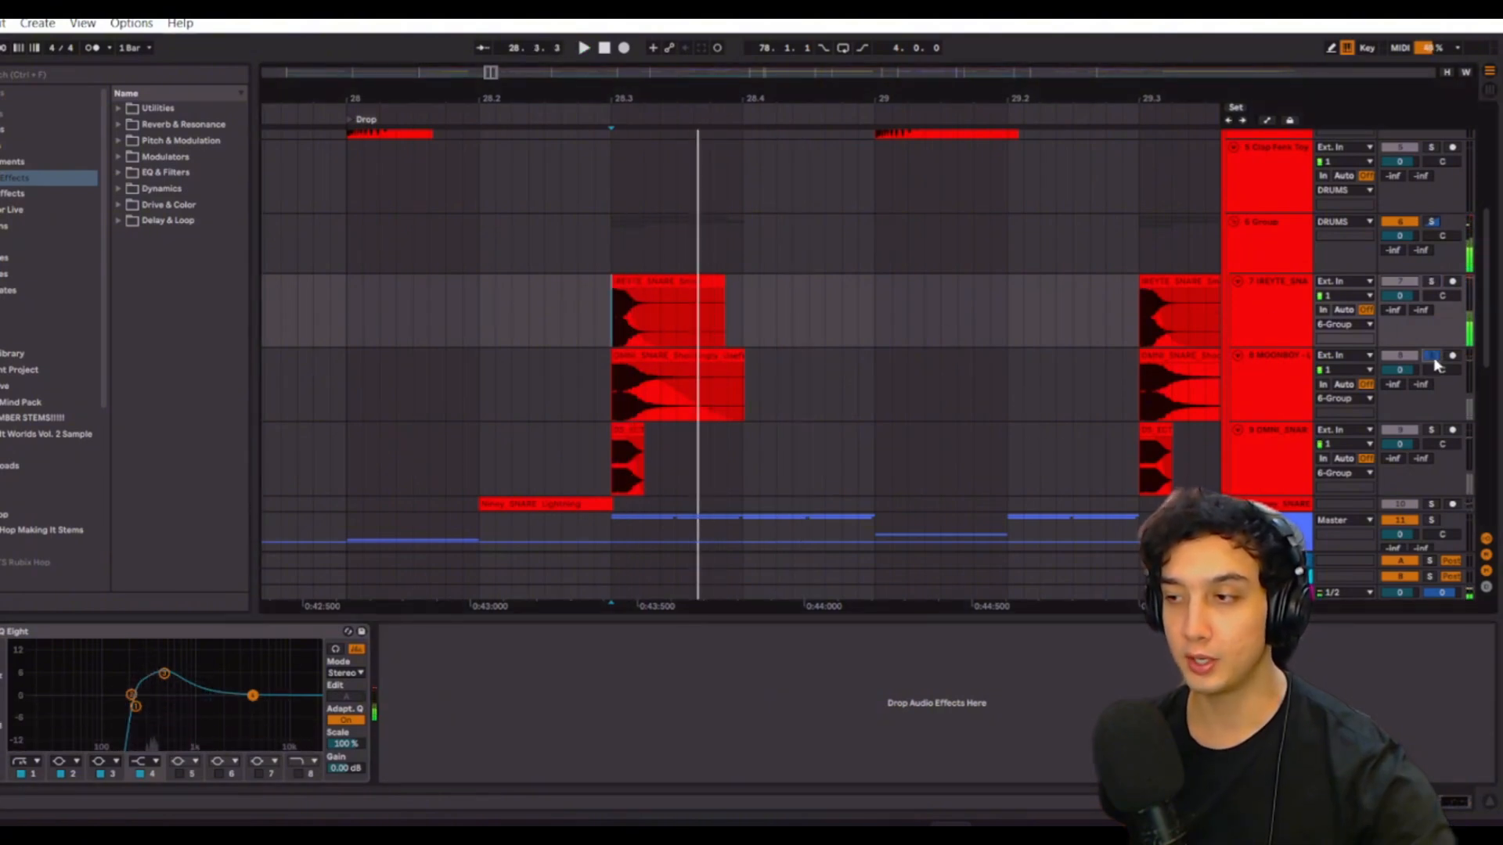
pyautogui.press('space')
pyautogui.press('space')
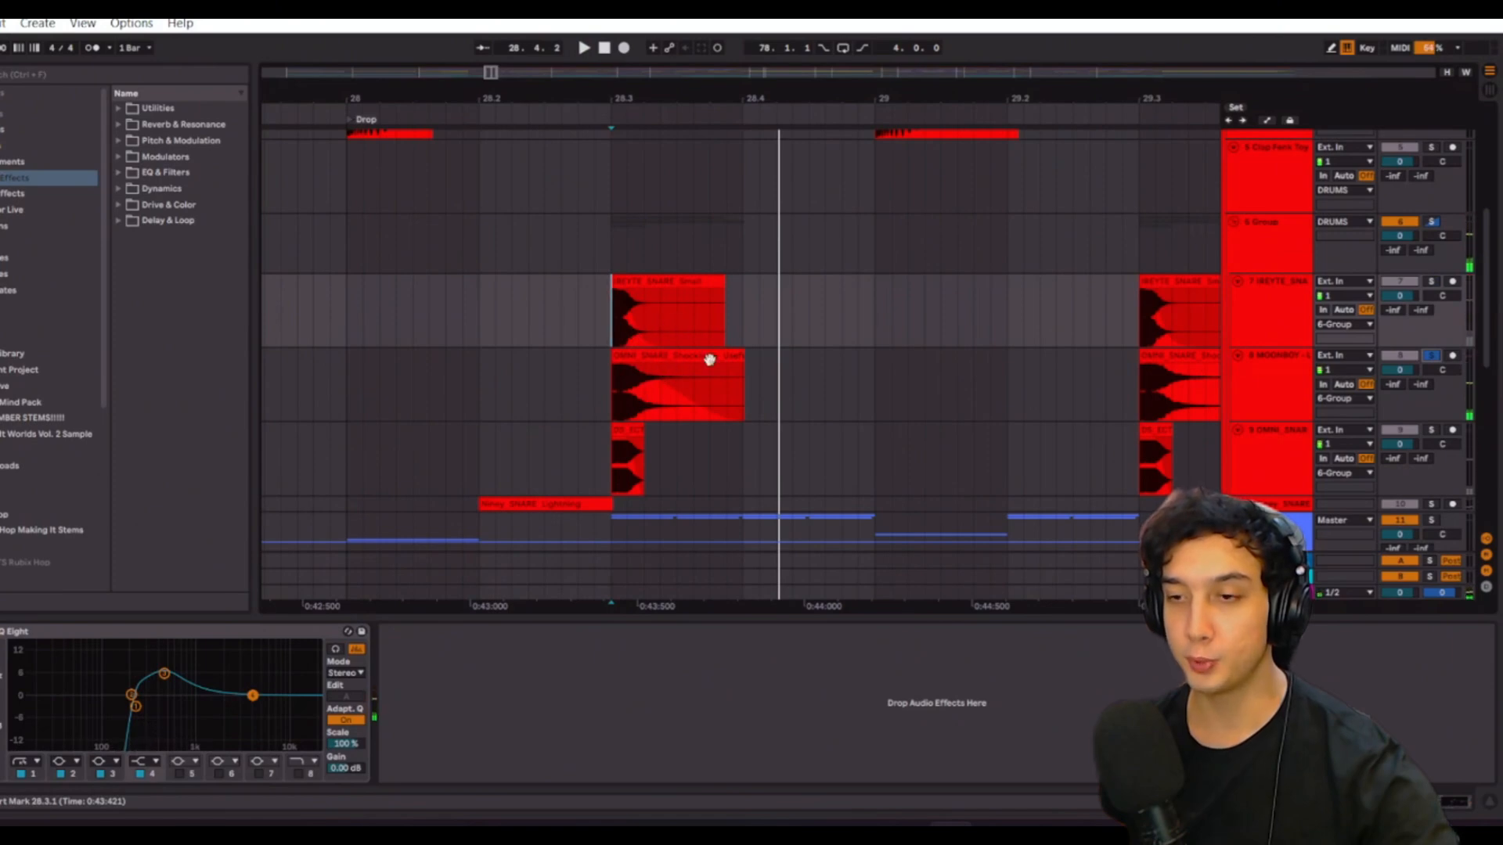
# - Add the track 7 snare to the solo and audition it layered with the track 8 snare
pyautogui.click(1432, 281)
pyautogui.press('space')
pyautogui.press('space')
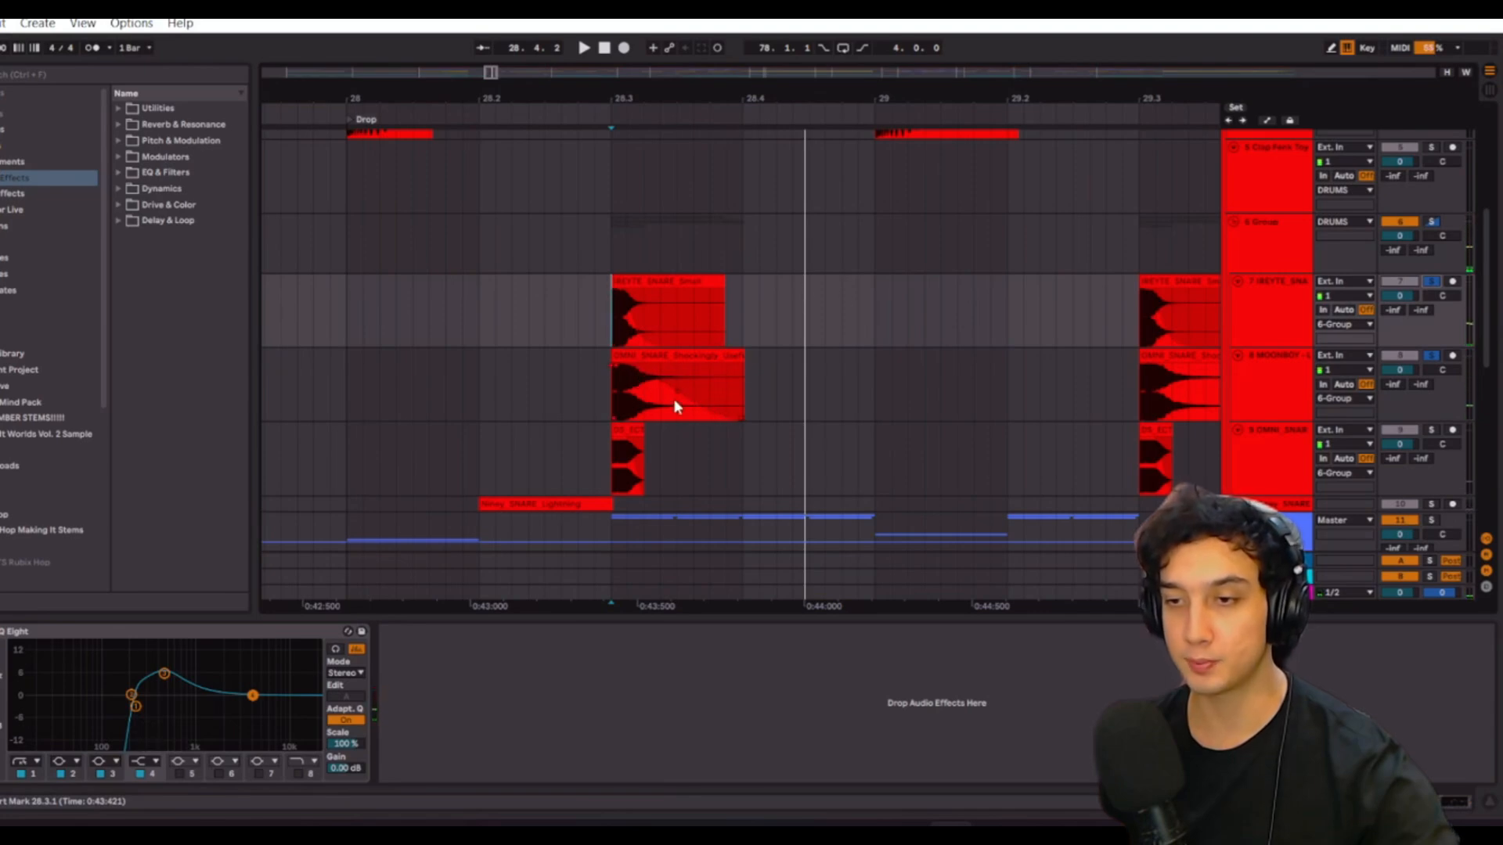
# - Isolate the track 8 snare by itself again and replay its hit
pyautogui.click(1431, 357)
pyautogui.press('space')
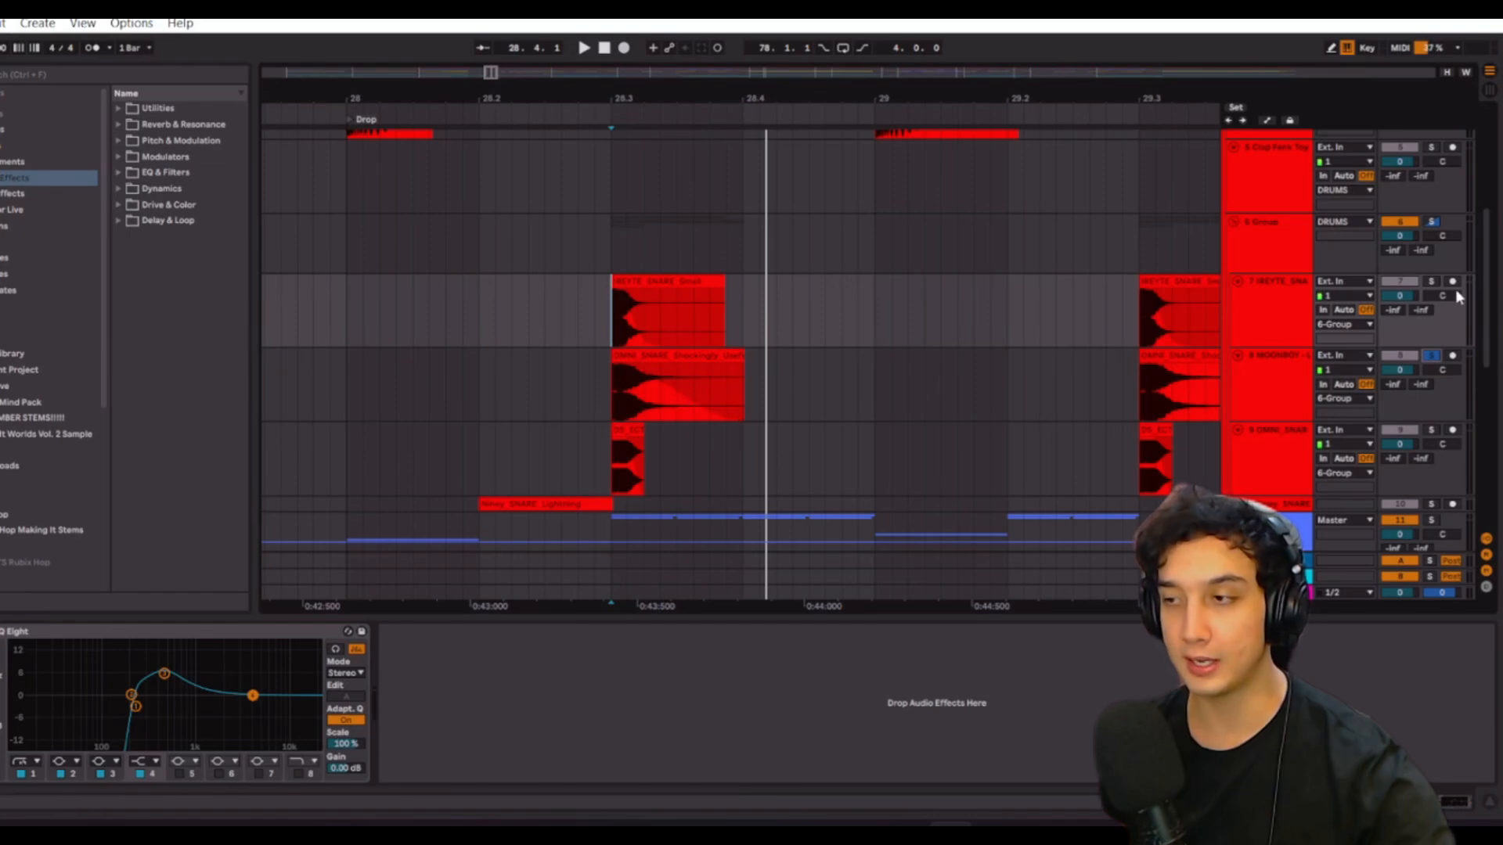
# - Solo only the track 7 snare and audition its hit again from 28.3.1
pyautogui.press('space')
pyautogui.press('space')
pyautogui.press('space')
pyautogui.press('space')
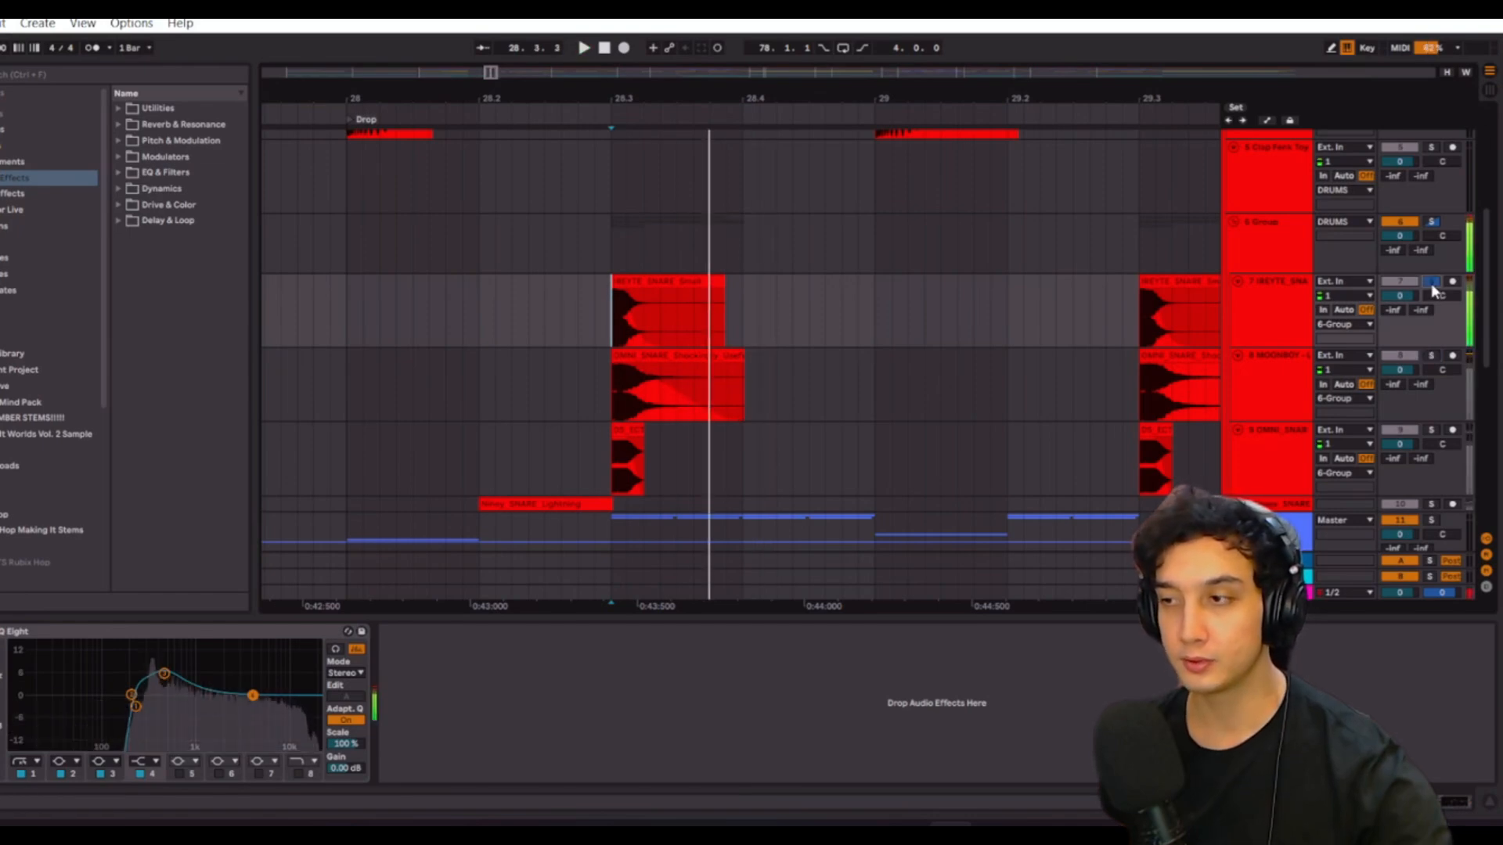
# - Add the track 8 snare to the solo and replay the two layered snares
pyautogui.click(1431, 355)
pyautogui.press('space')
pyautogui.press('space')
pyautogui.press('space')
pyautogui.press('space')
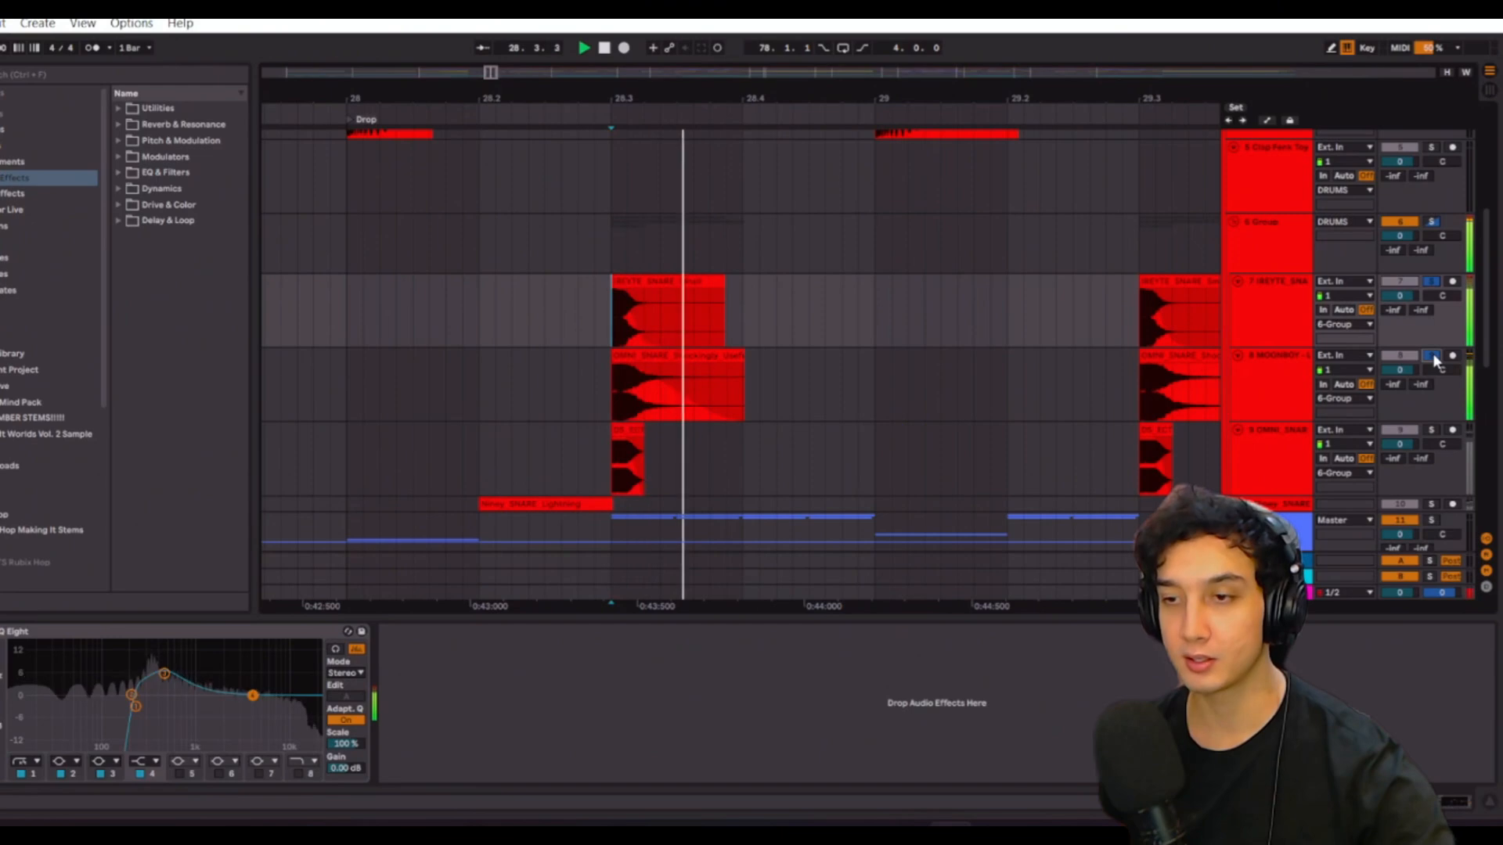
# - Add the track 9 snare to the solo and audition the full snare stack
pyautogui.click(1430, 430)
pyautogui.press('space')
pyautogui.press('space')
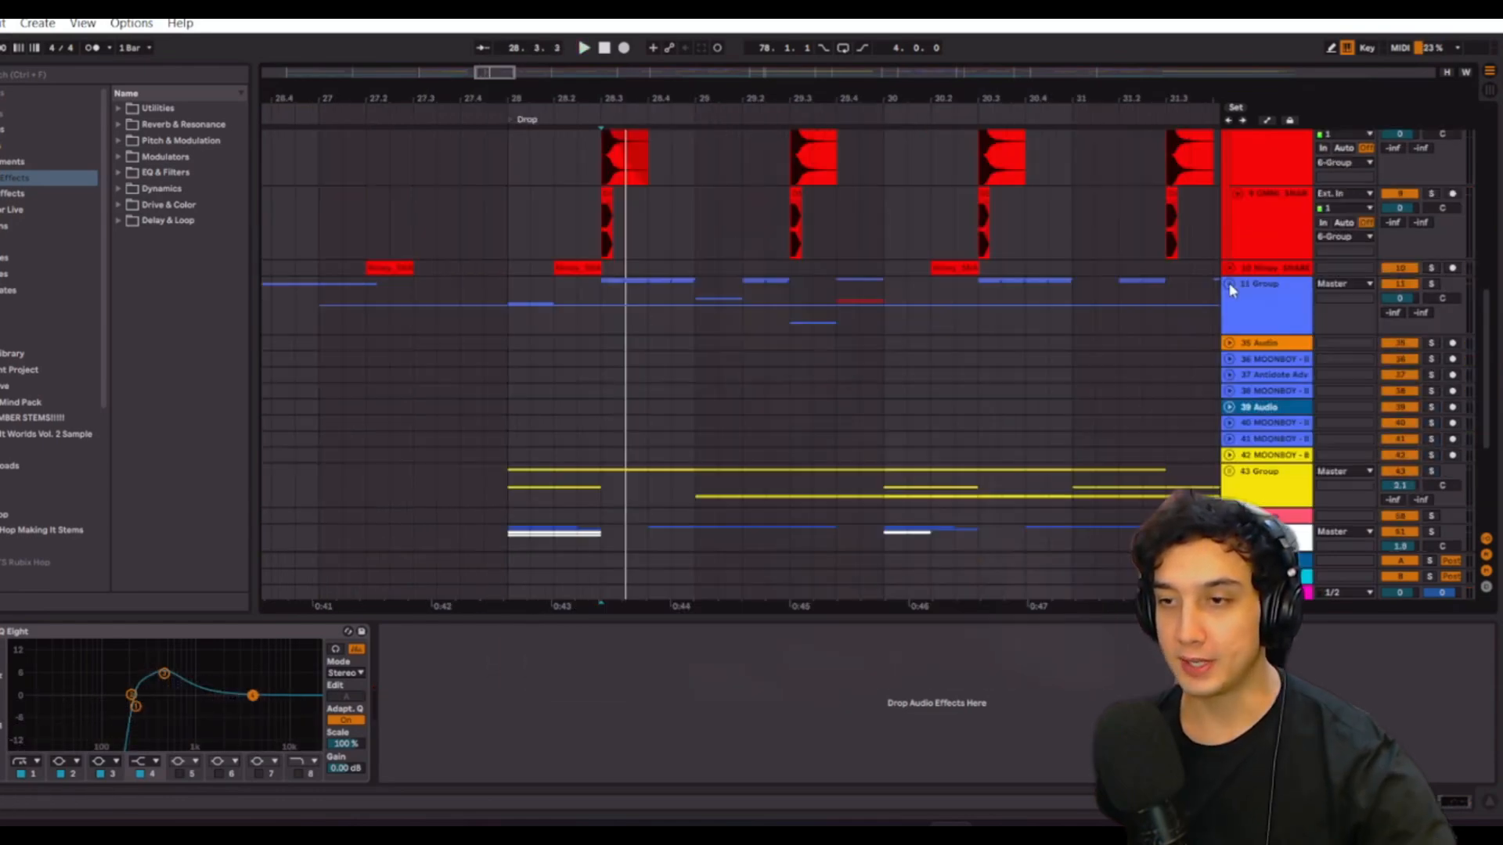
# - Return to the DRUMS group track and show its effect chain with the Glue Compressor and OTT
pyautogui.scroll(5, 1127, 319)
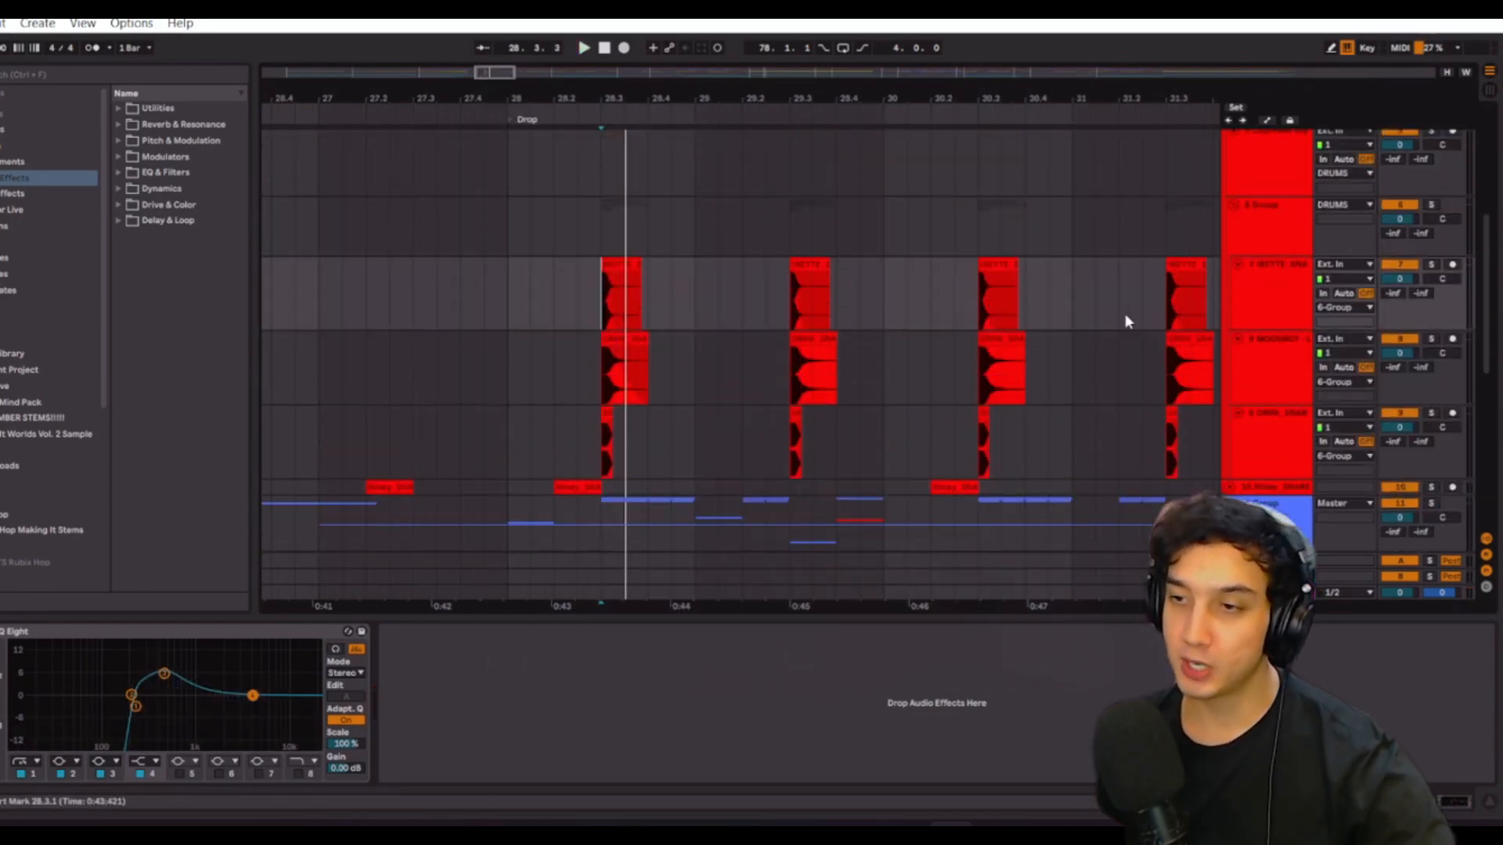
pyautogui.moveTo(551, 95)
pyautogui.mouseDown()
pyautogui.moveTo(660, 63)
pyautogui.moveTo(567, 87)
pyautogui.mouseUp()
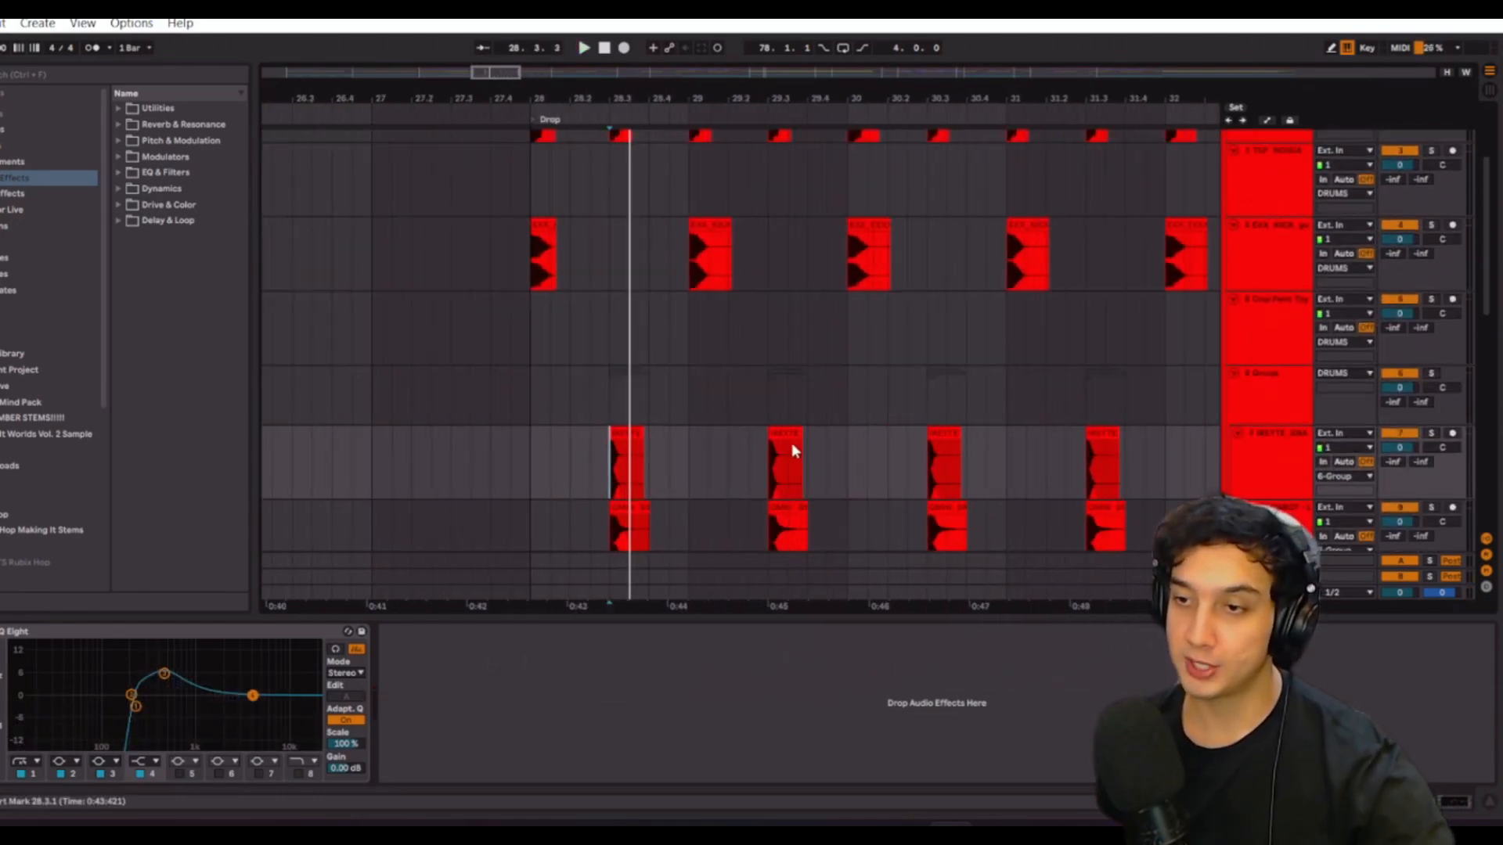
pyautogui.scroll(-4, 791, 443)
pyautogui.scroll(8, 1200, 383)
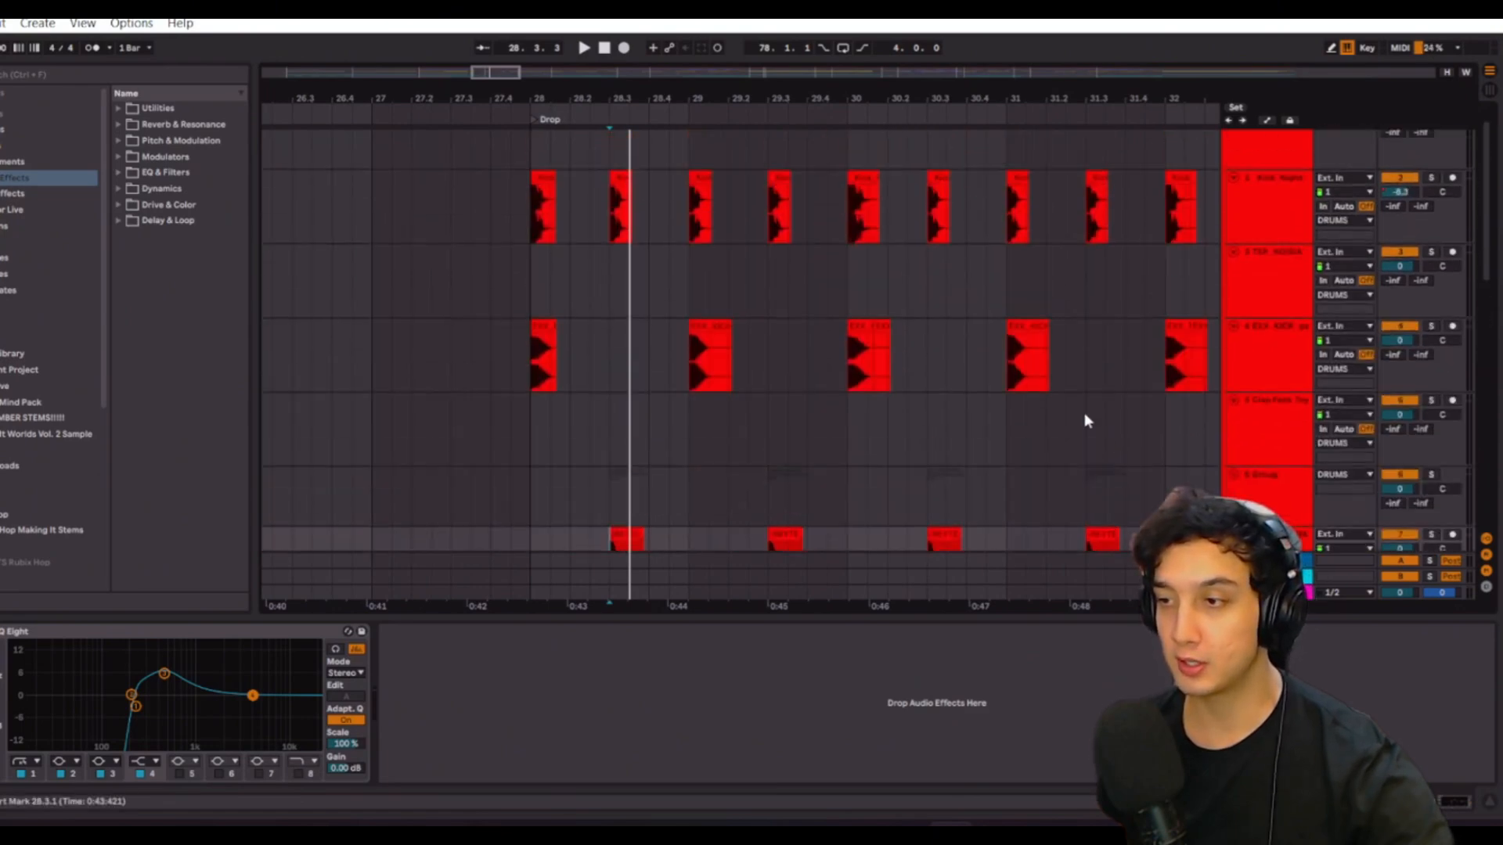
pyautogui.click(471, 336)
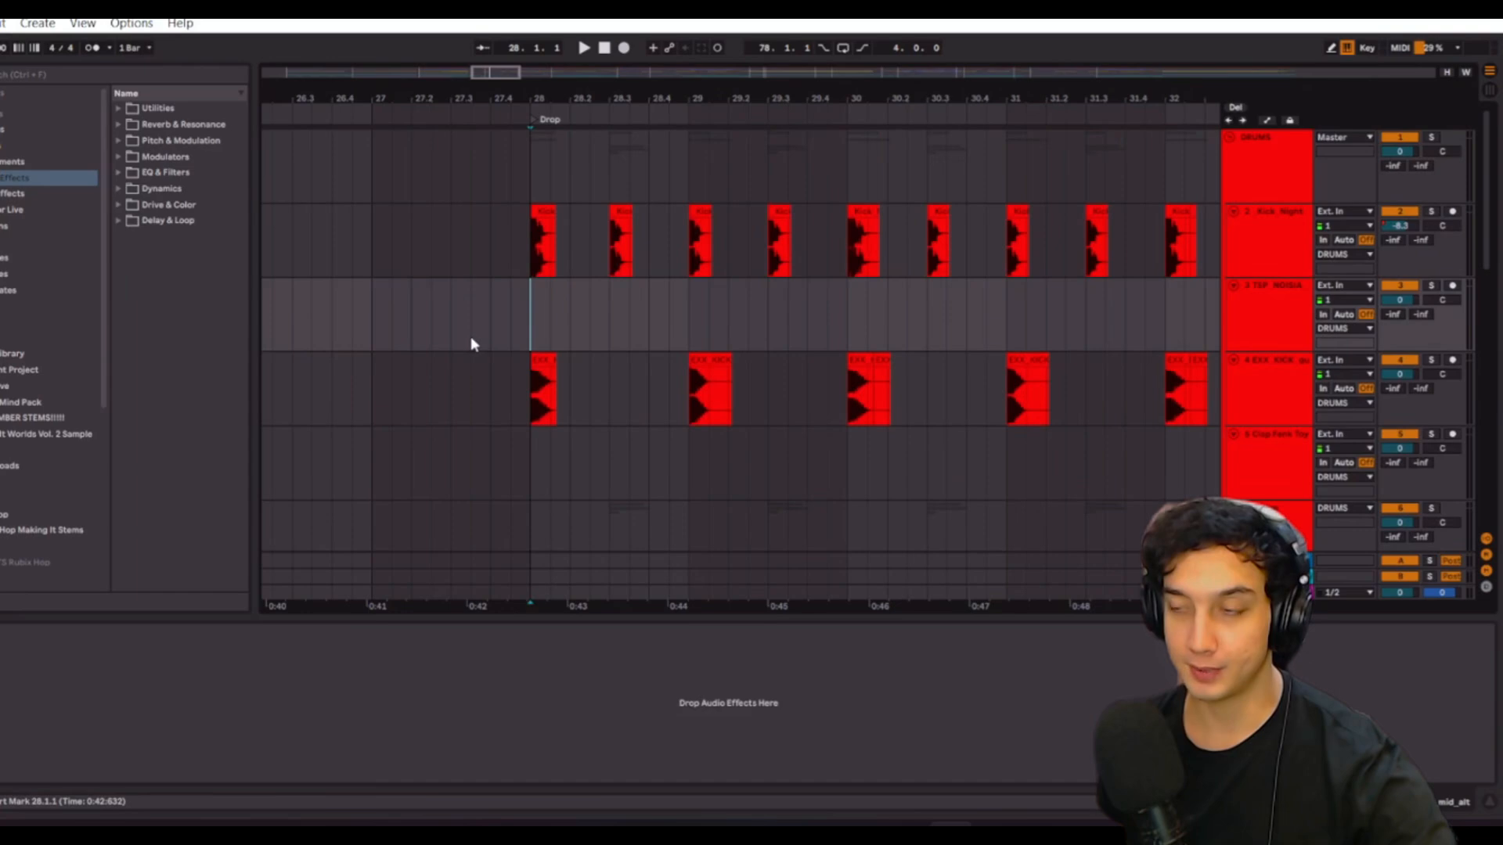
pyautogui.click(1270, 144)
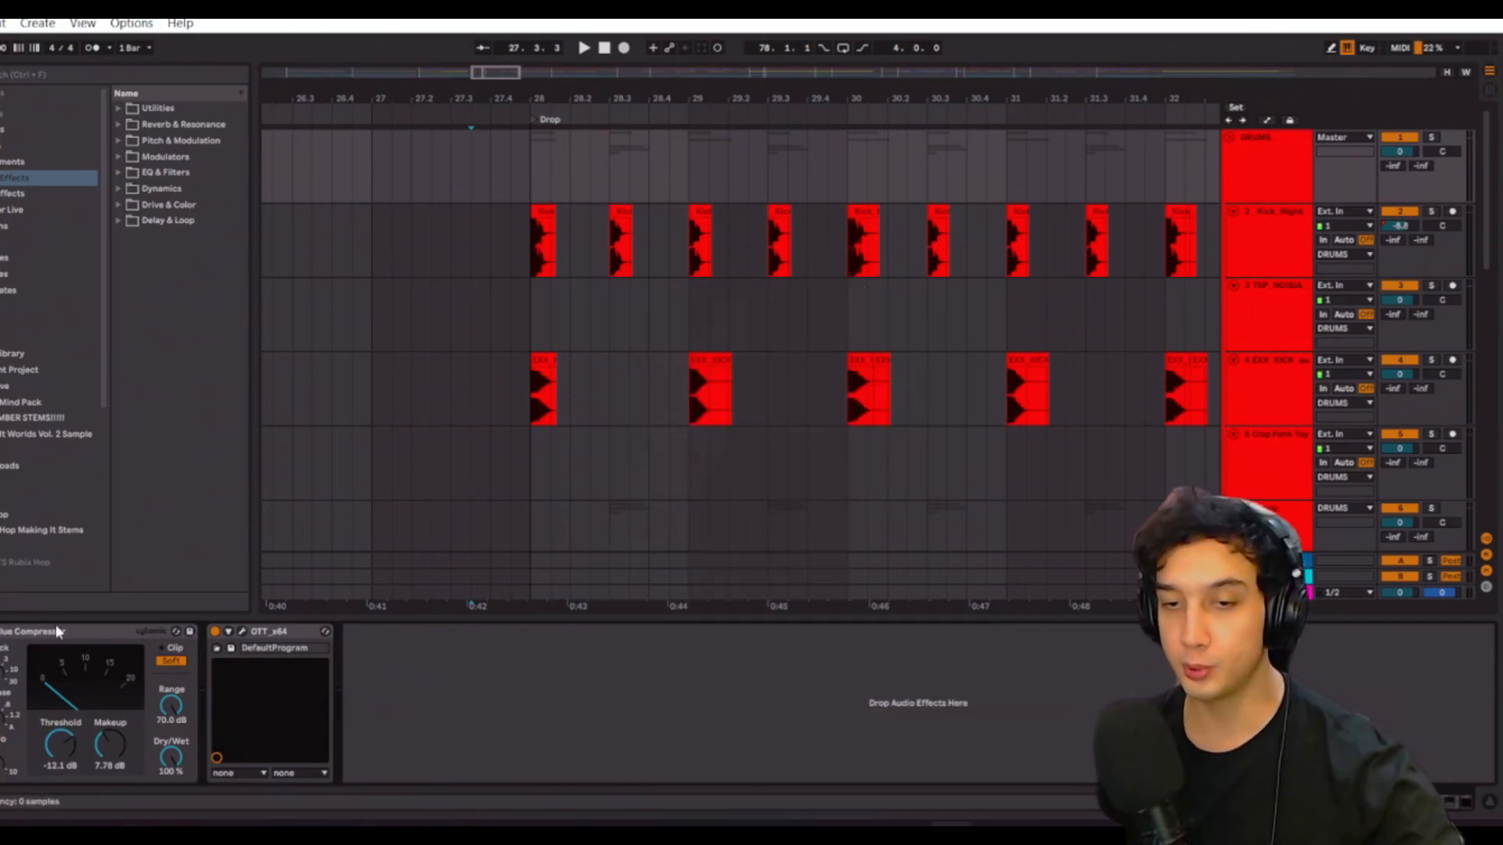
# - Unfold the blue 11 Group below the drums to reveal its nested tracks
pyautogui.scroll(-5, 973, 356)
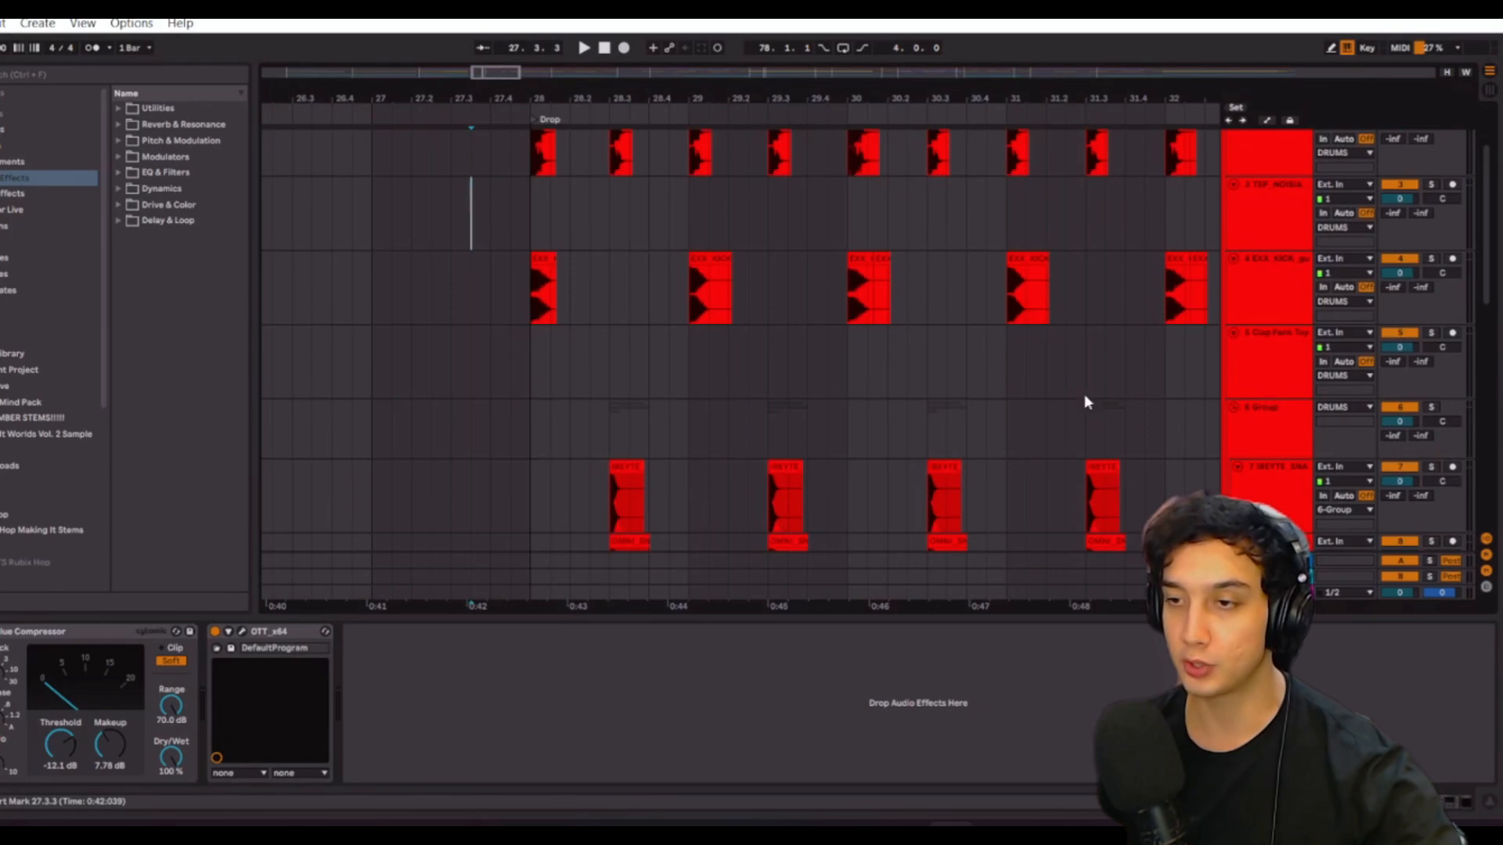
pyautogui.scroll(-5, 814, 401)
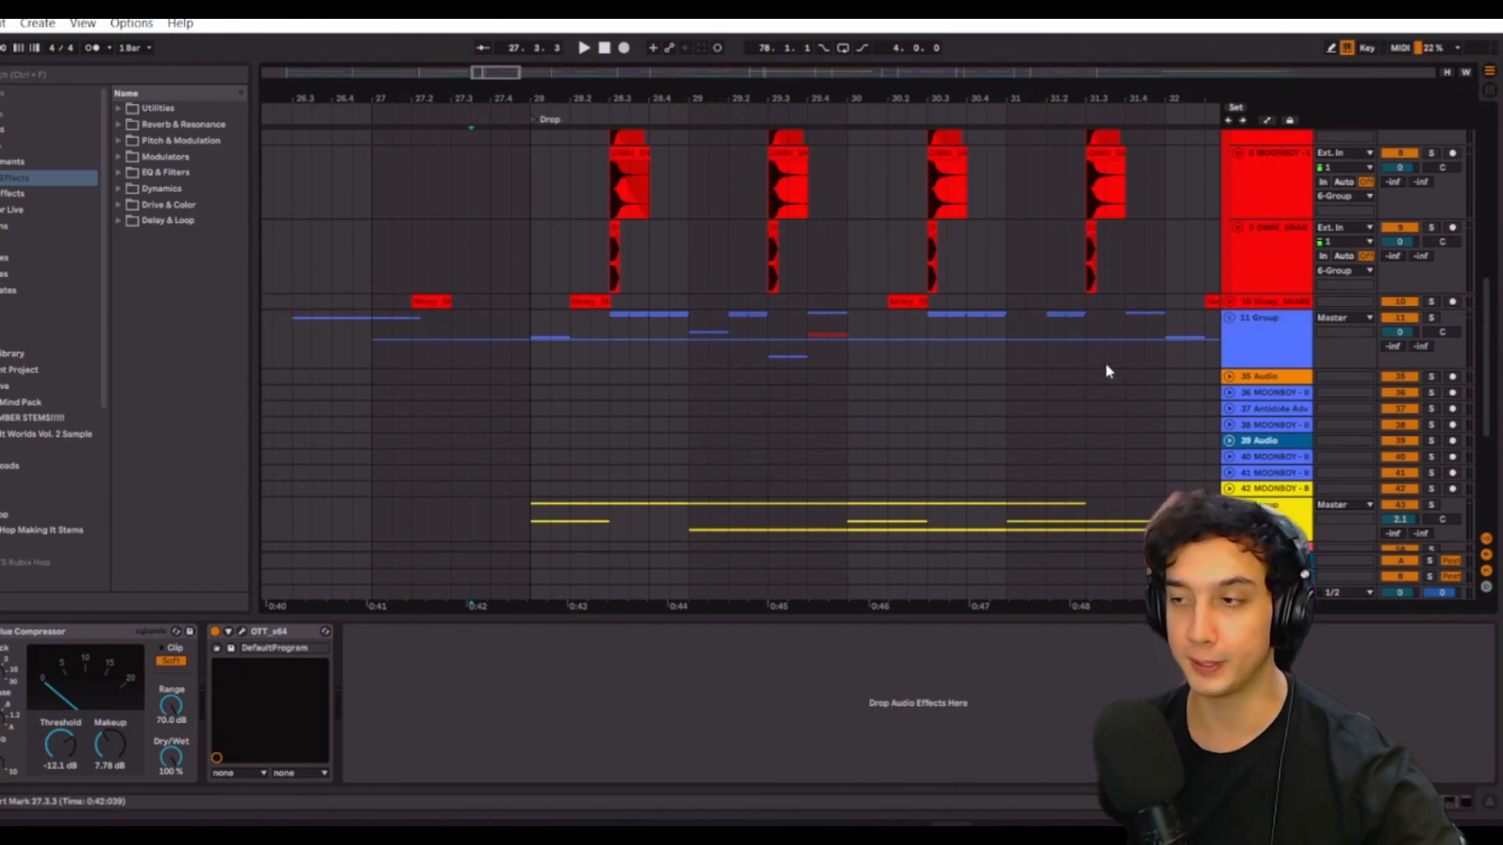
pyautogui.scroll(-3, 1106, 365)
pyautogui.click(1229, 251)
pyautogui.scroll(-3, 721, 365)
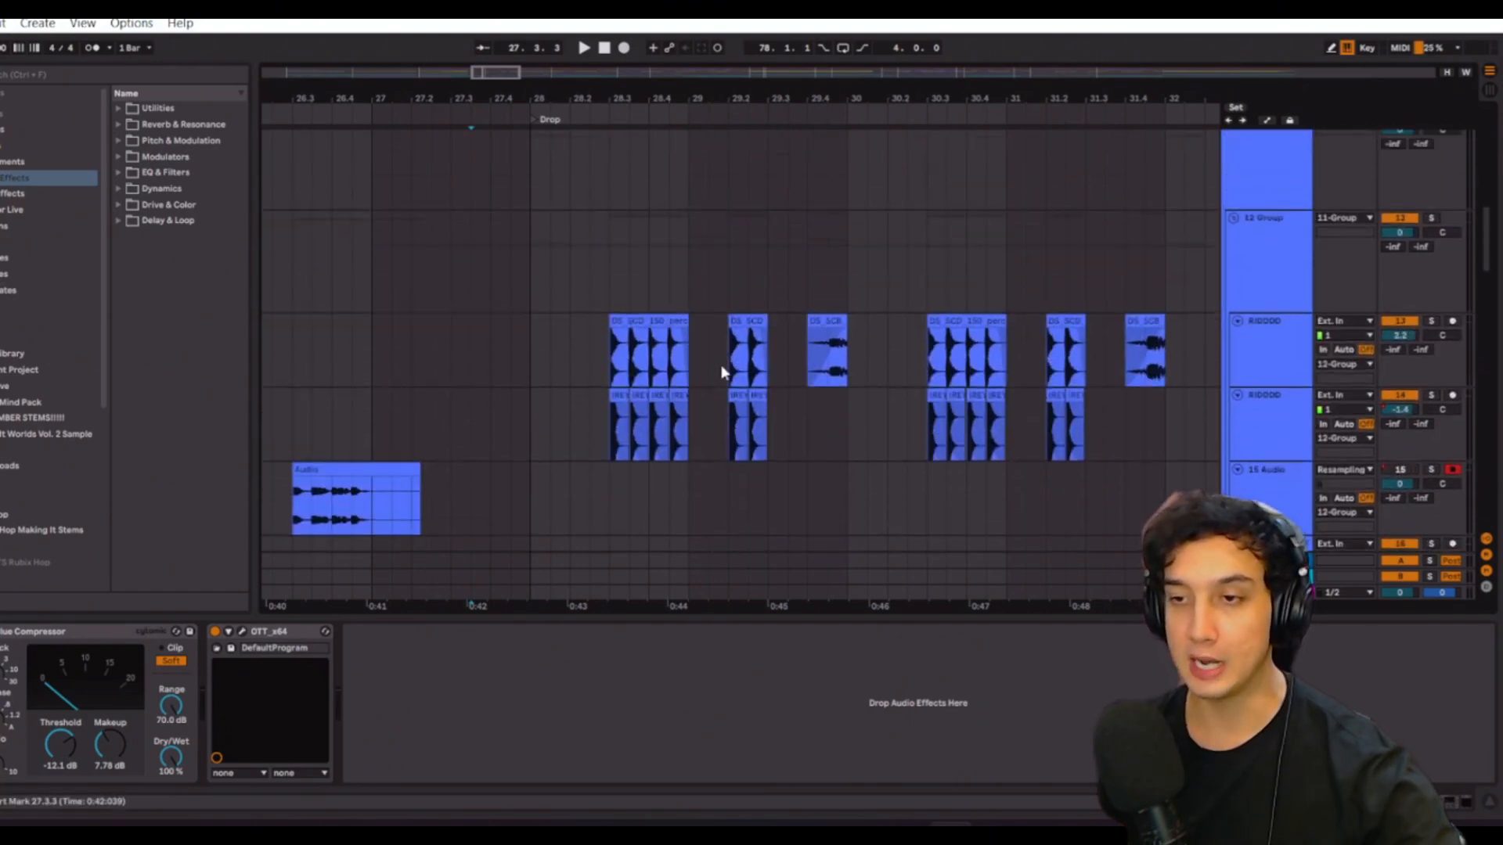
# - Solo the nested 12 Group and play its bass clips from 28.3.1
pyautogui.scroll(3, 689, 348)
pyautogui.scroll(-5, 657, 325)
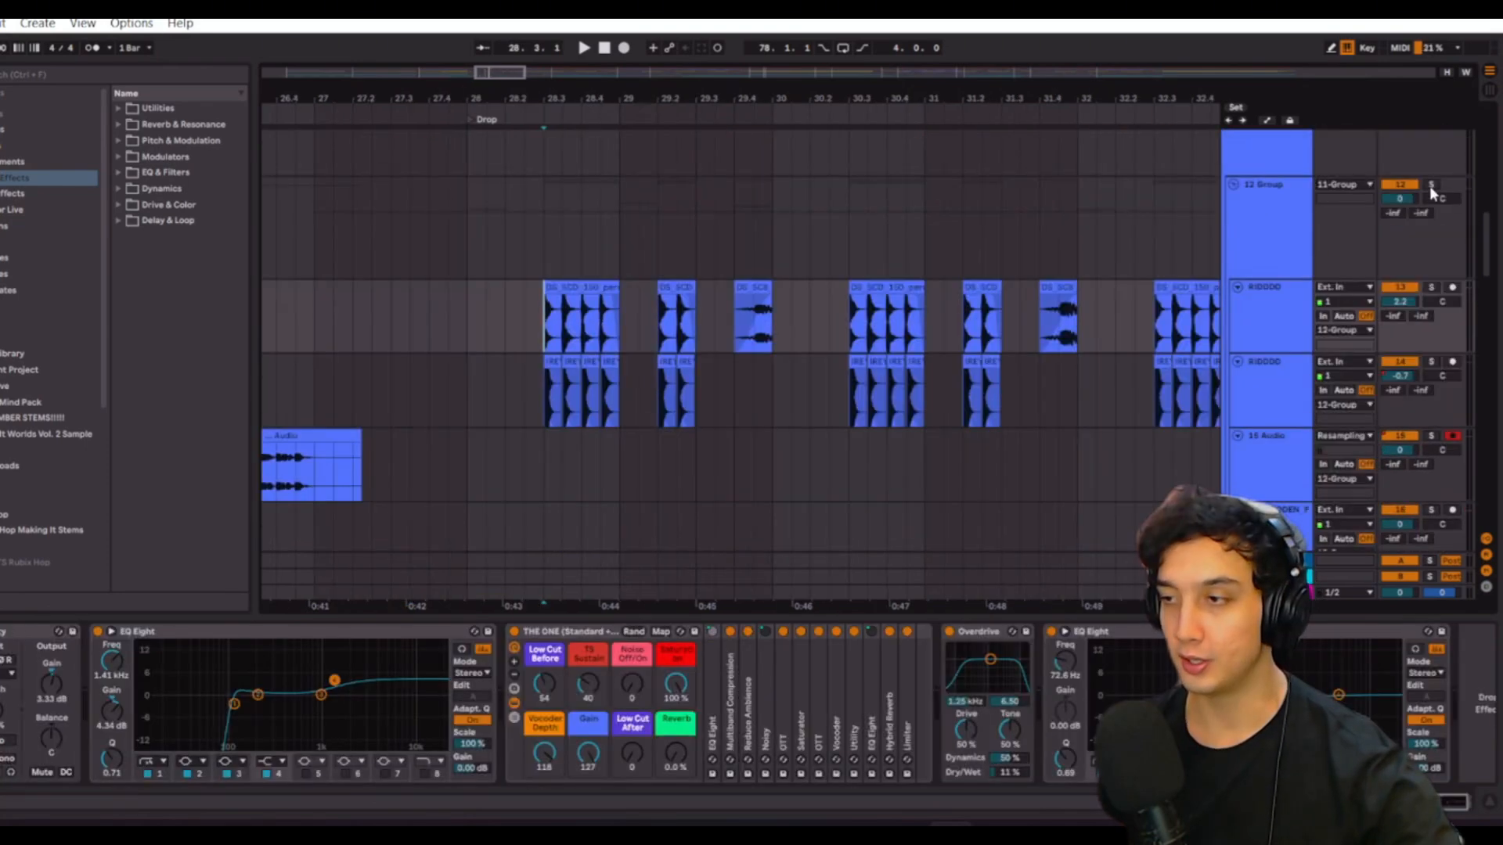
pyautogui.click(1429, 185)
pyautogui.press('space')
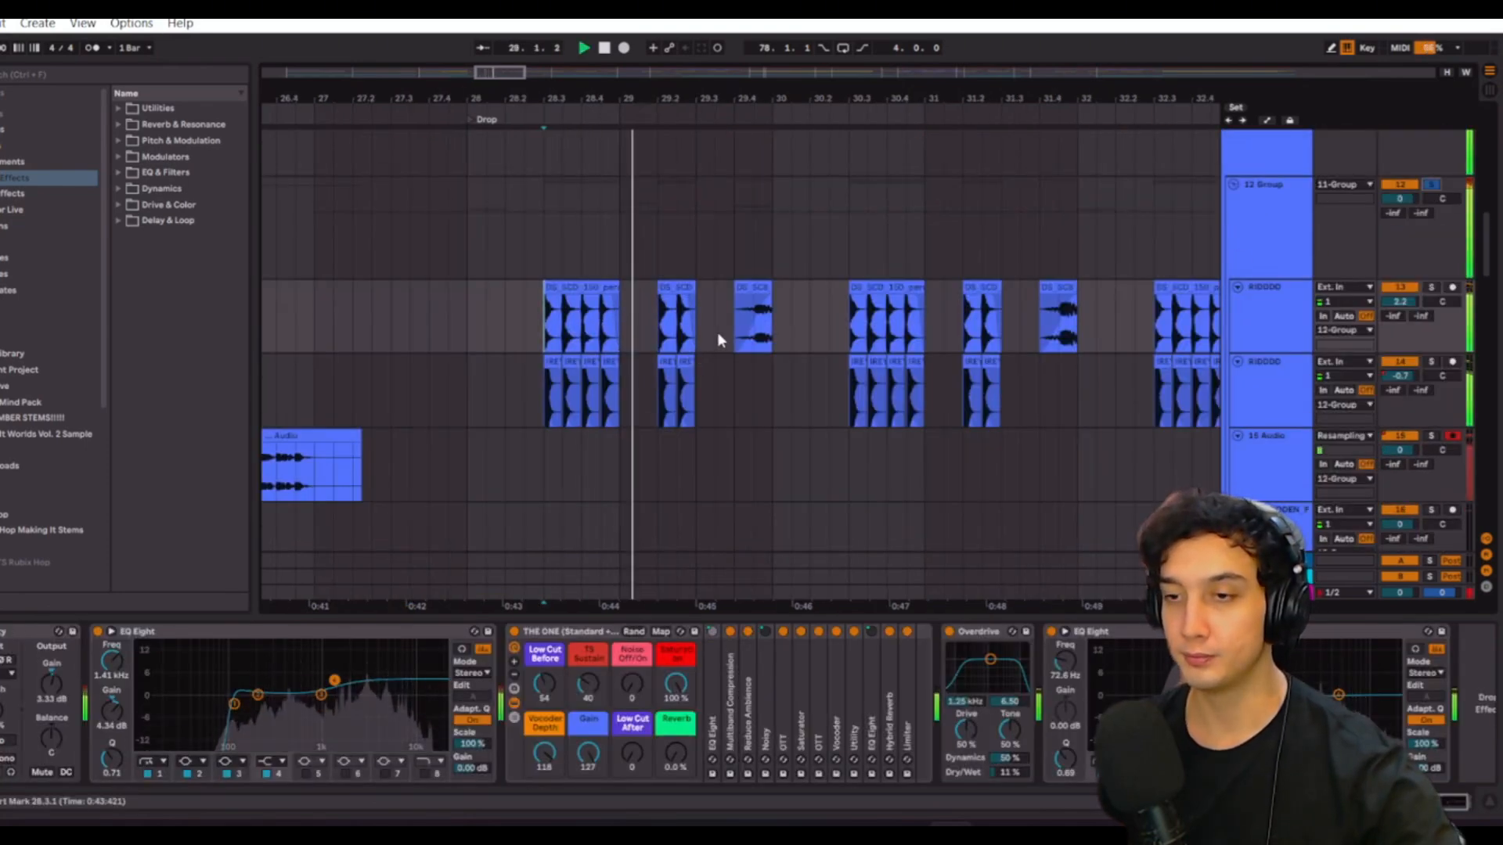
# - Add the DRUMS group to the solo and play it together with 12 Group from the drop at 28.1.1
pyautogui.scroll(-1, 717, 332)
pyautogui.click(476, 284)
pyautogui.press('space')
pyautogui.scroll(5, 1360, 286)
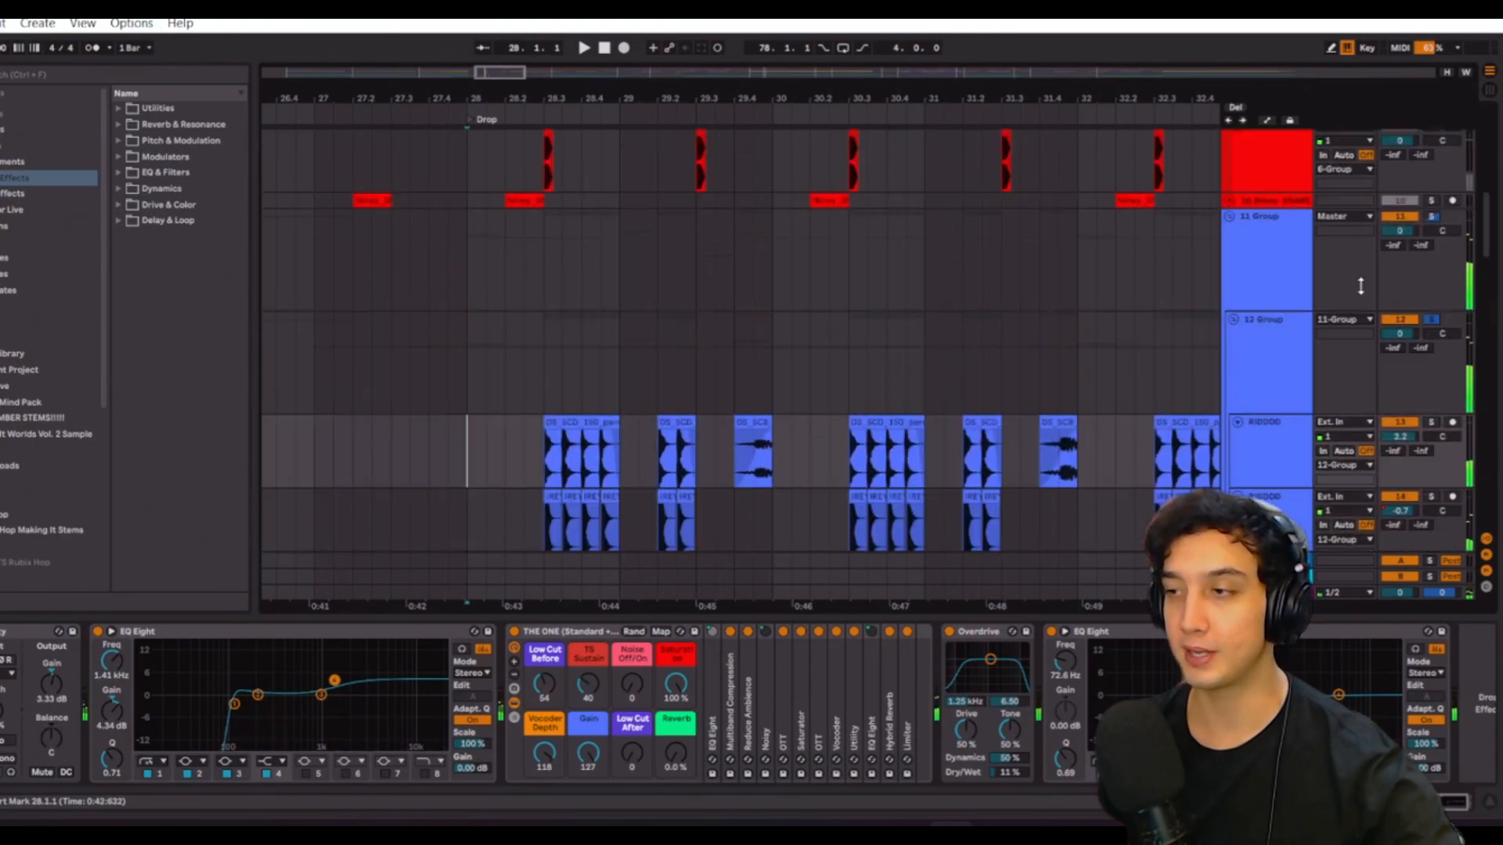
pyautogui.scroll(5, 1361, 313)
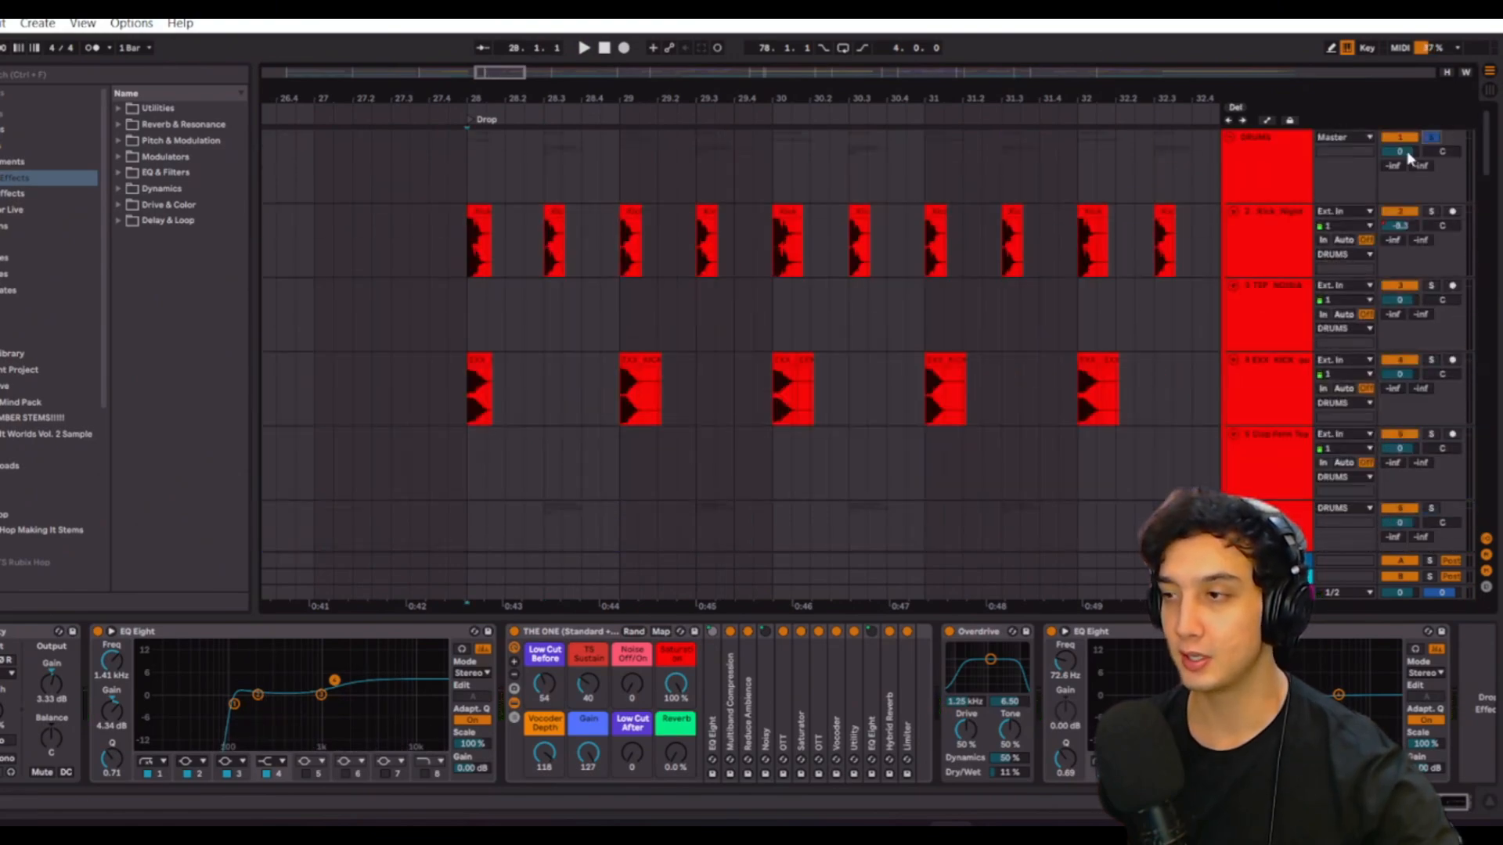
pyautogui.scroll(-8, 1073, 325)
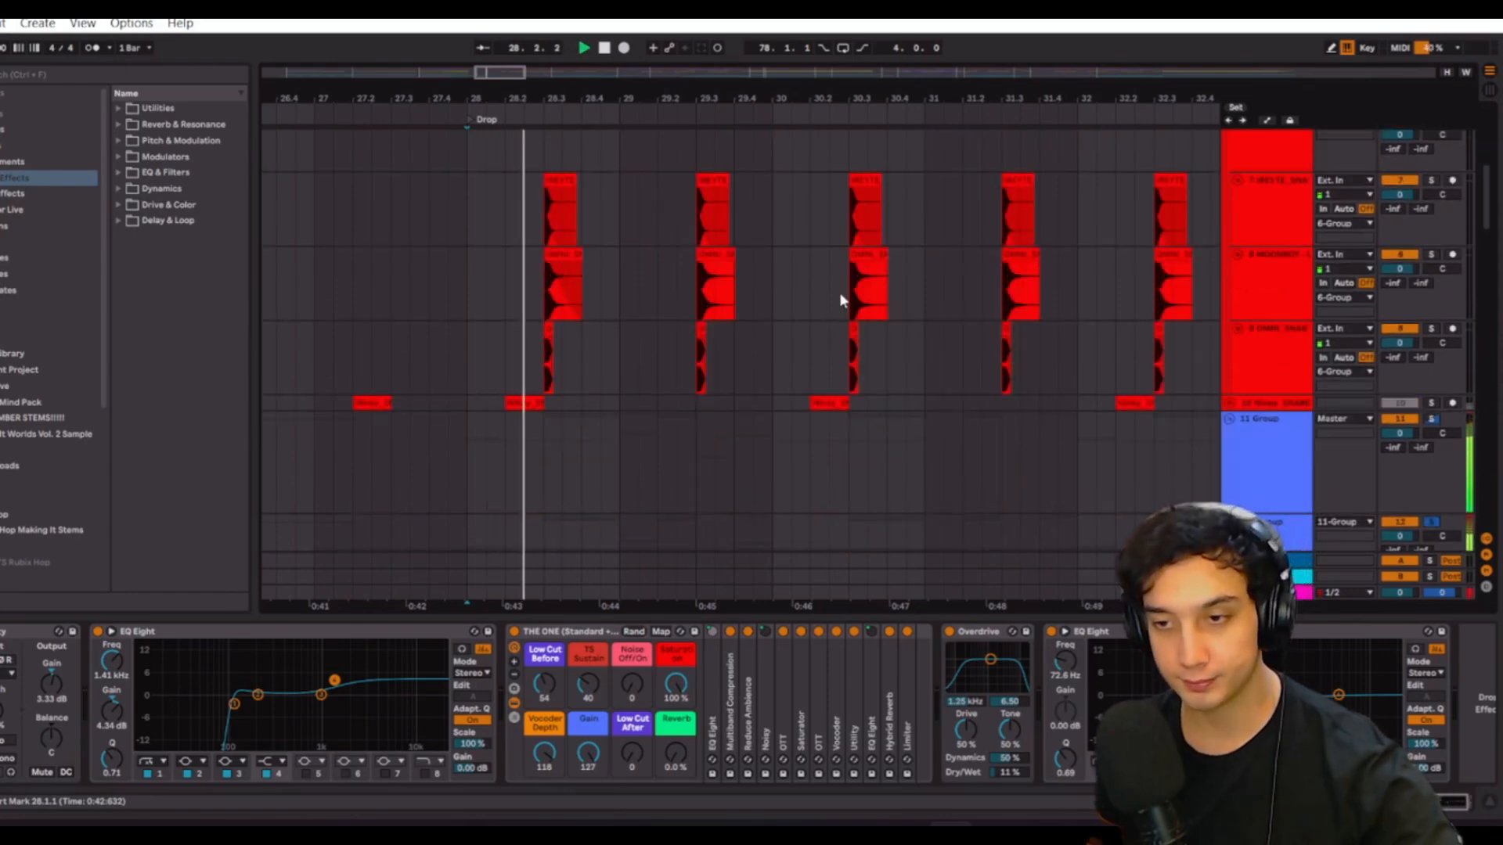
pyautogui.scroll(-5, 839, 298)
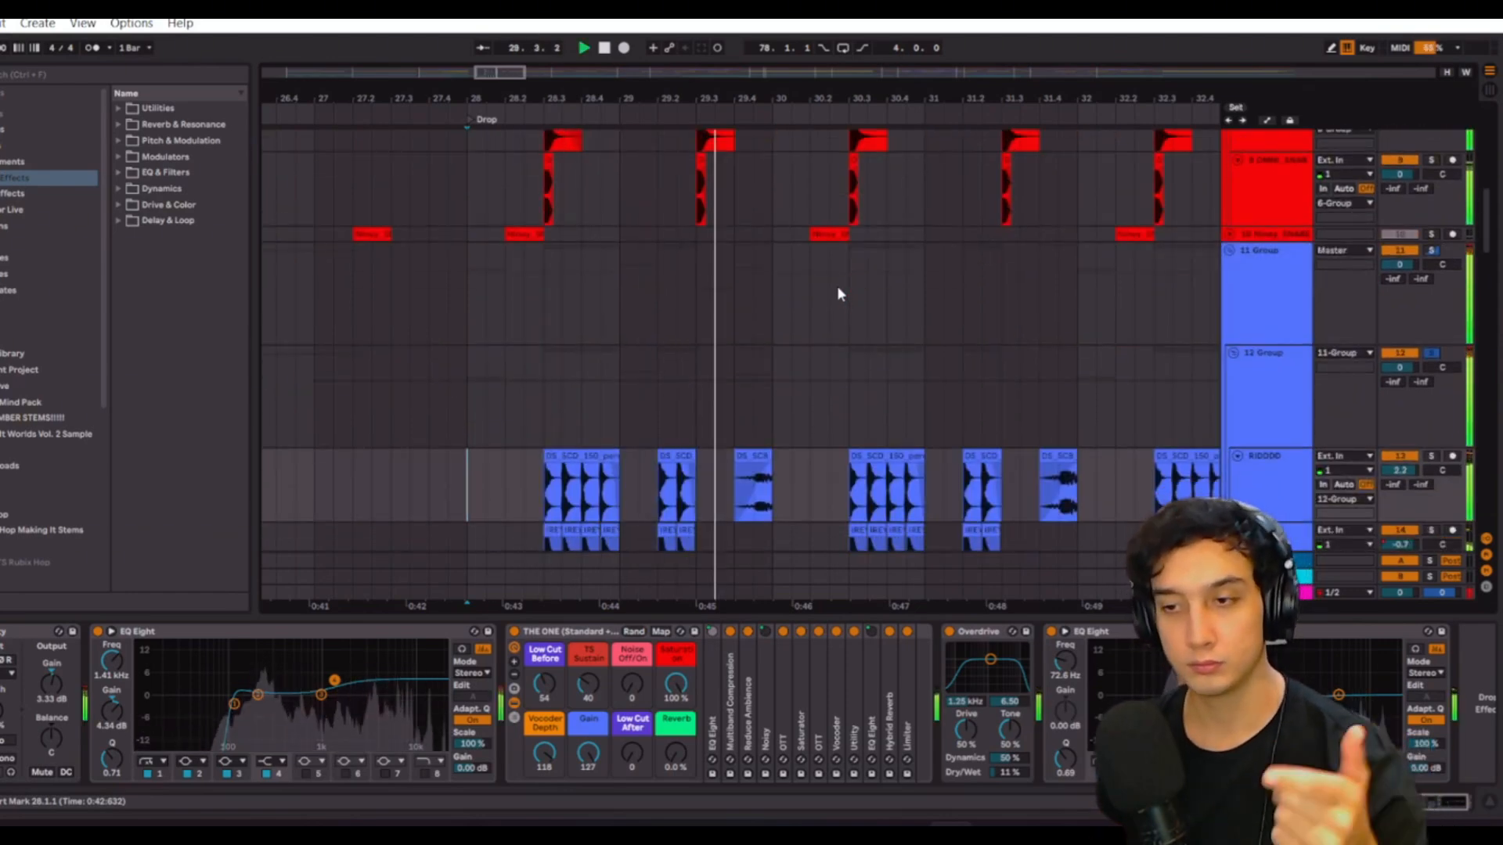
pyautogui.scroll(-2, 842, 329)
pyautogui.scroll(-6, 876, 341)
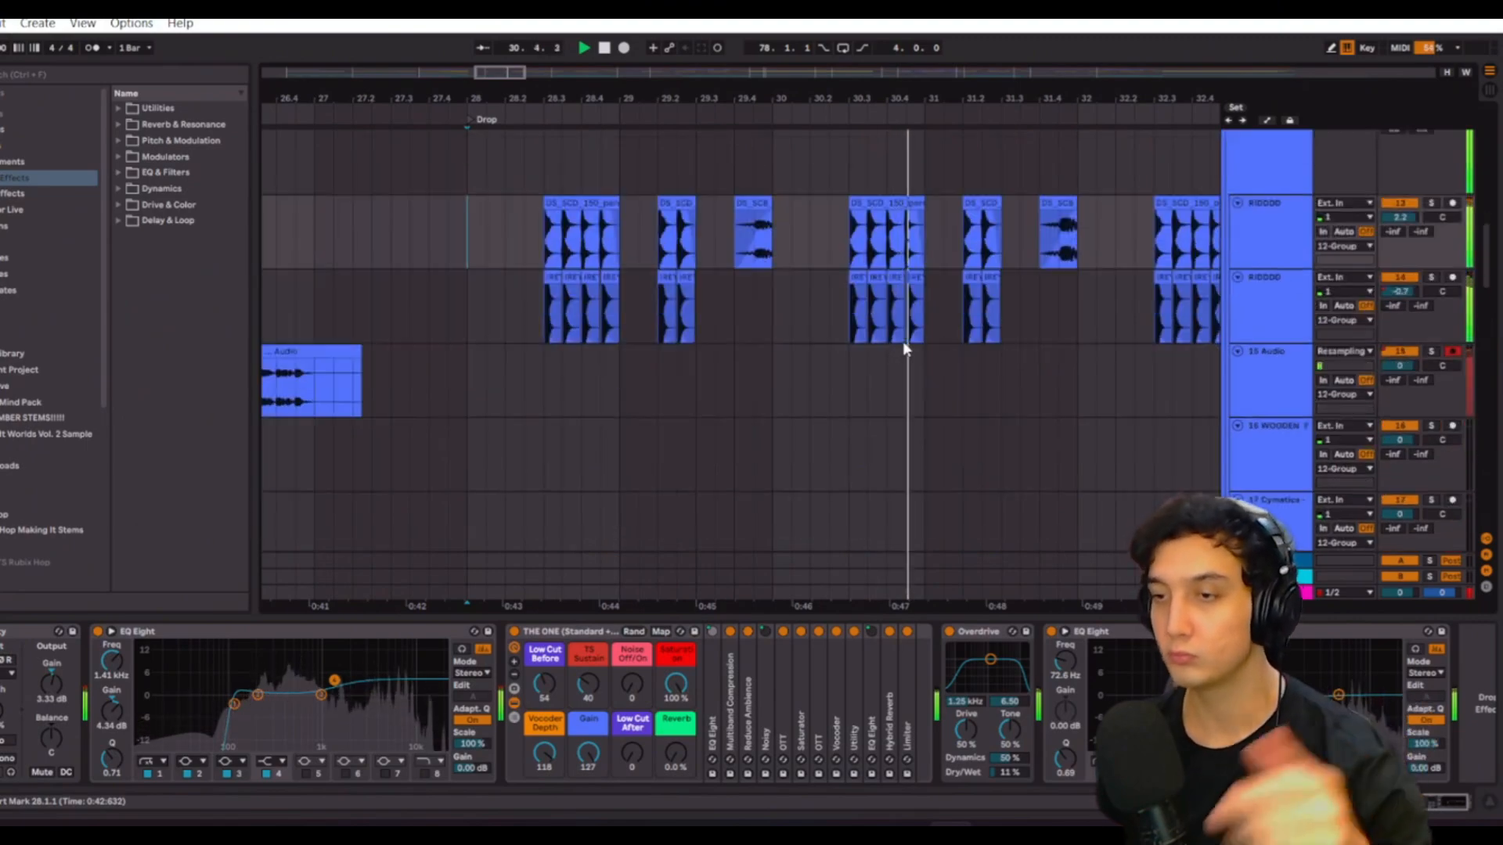
pyautogui.scroll(3, 1080, 380)
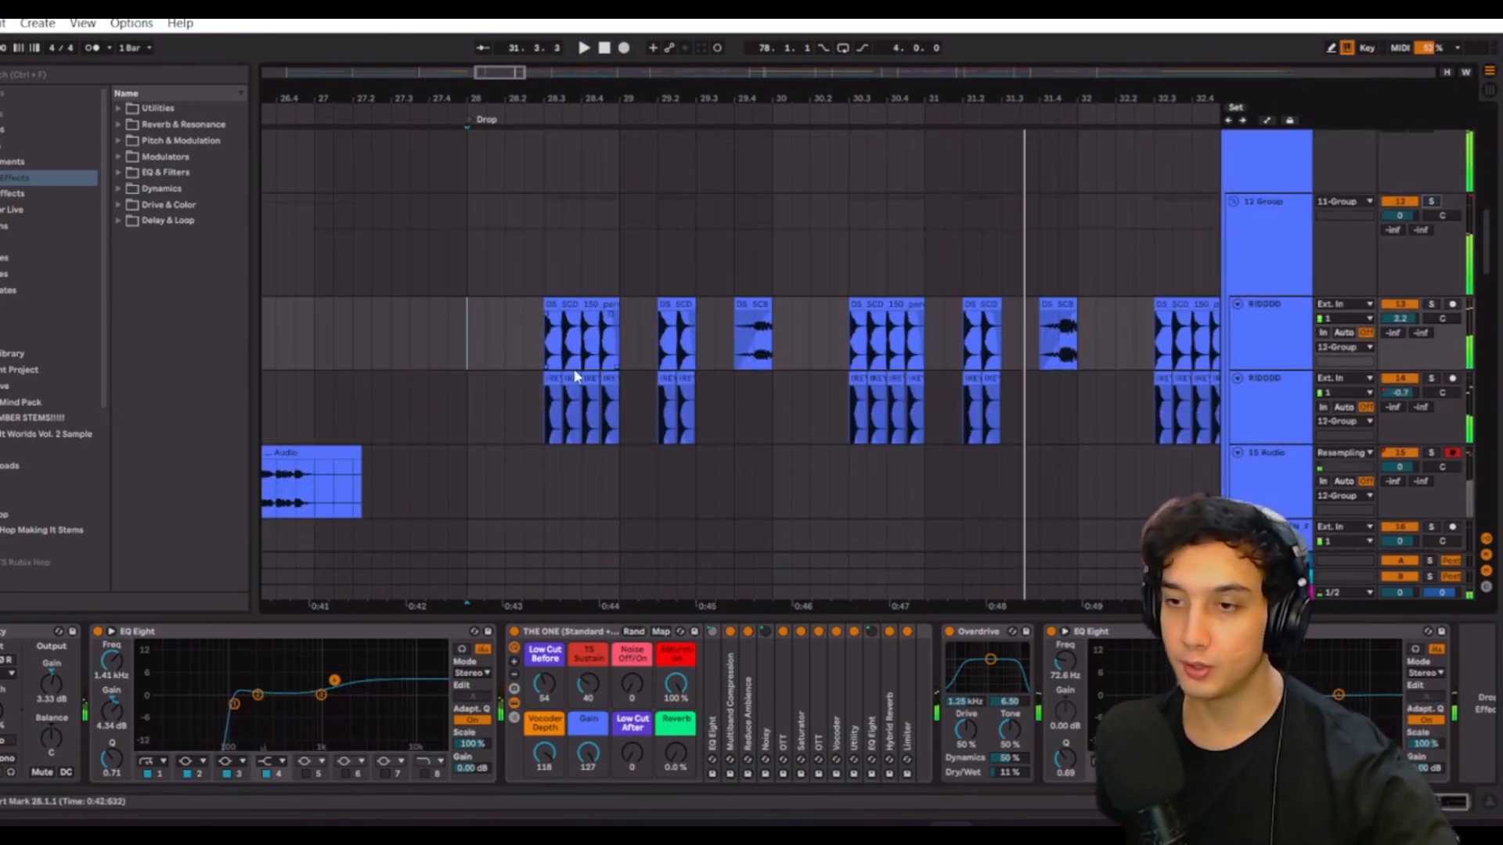
# - Solo only track 13 within 12 Group and audition its bass clips from 28.3.1
pyautogui.click(545, 332)
pyautogui.press('space')
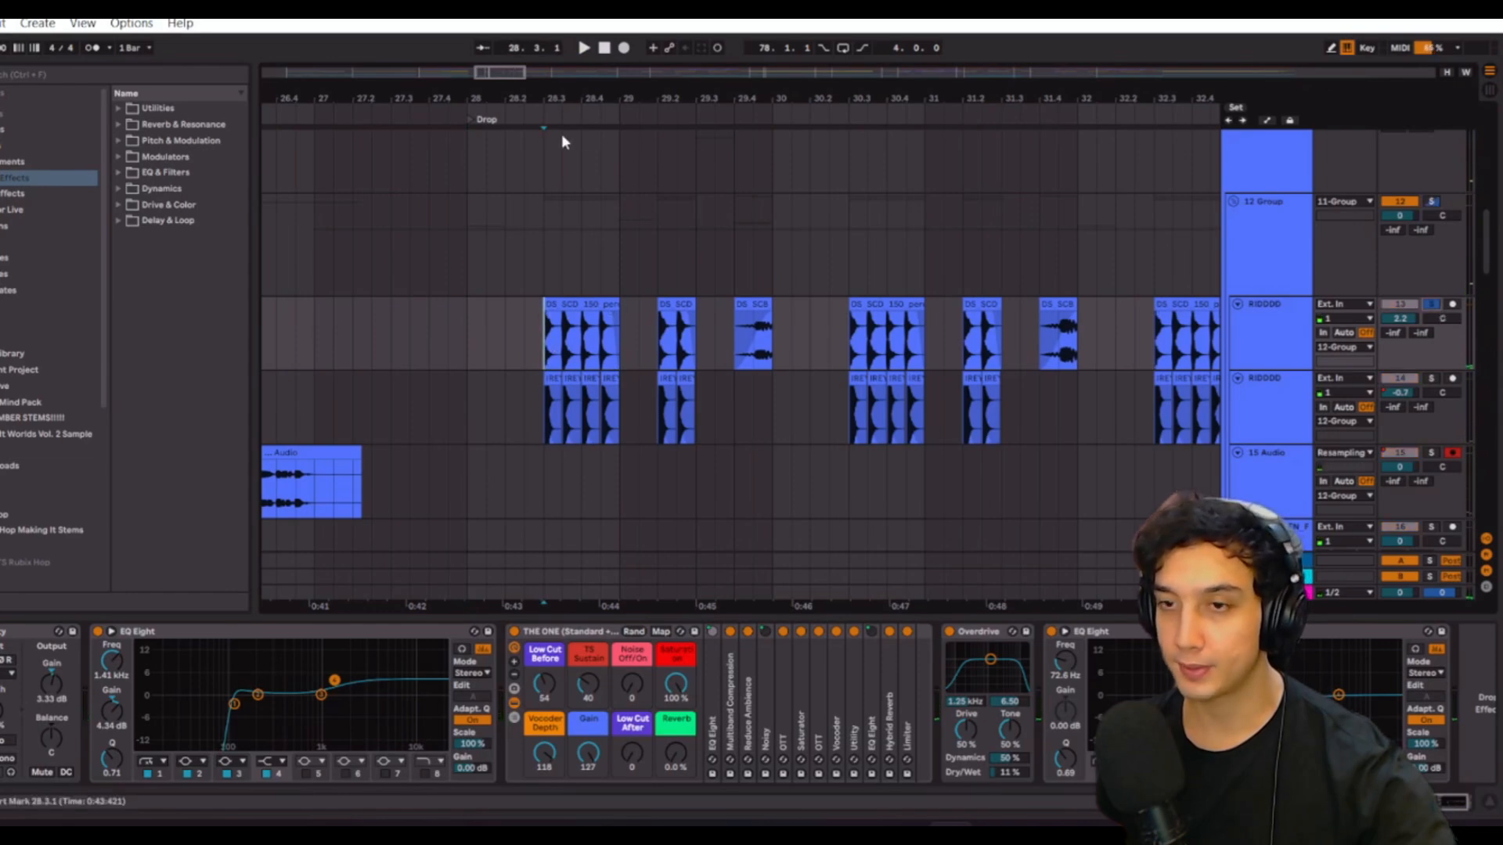
pyautogui.moveTo(498, 75); pyautogui.dragTo(498, 82)
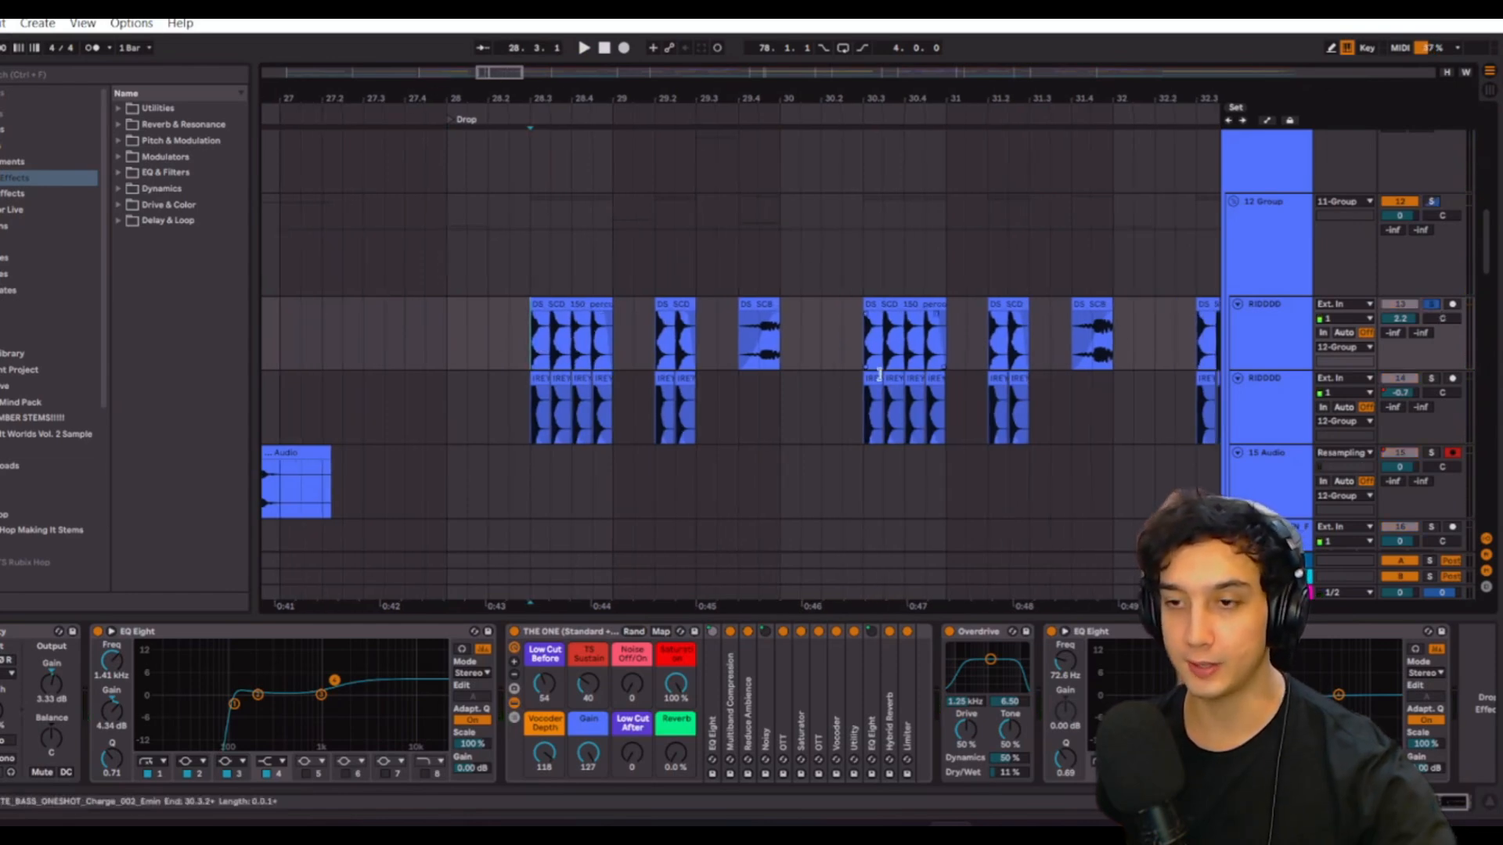
pyautogui.press('space')
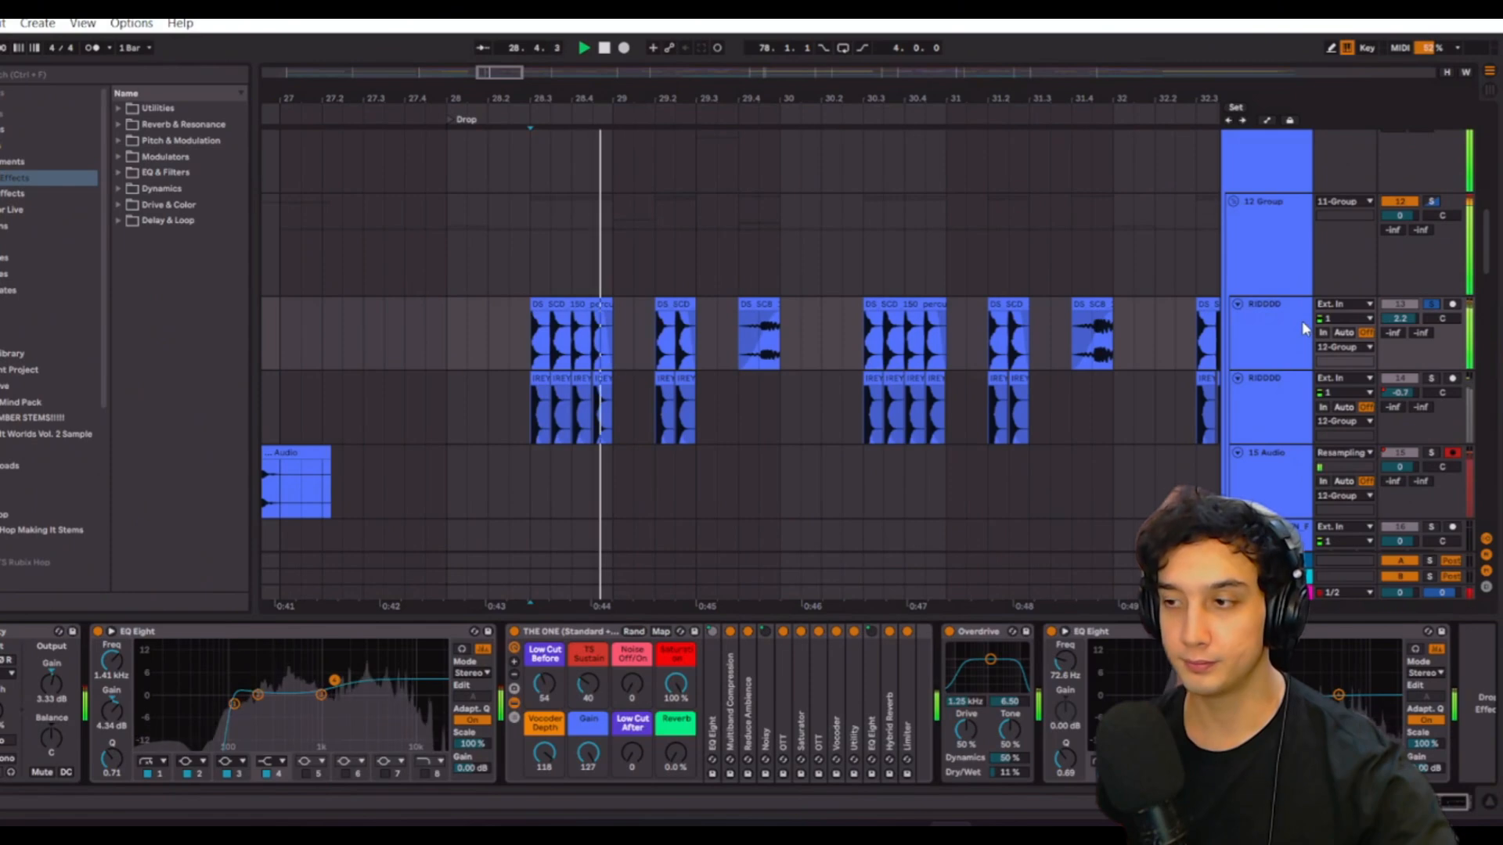
pyautogui.press('space')
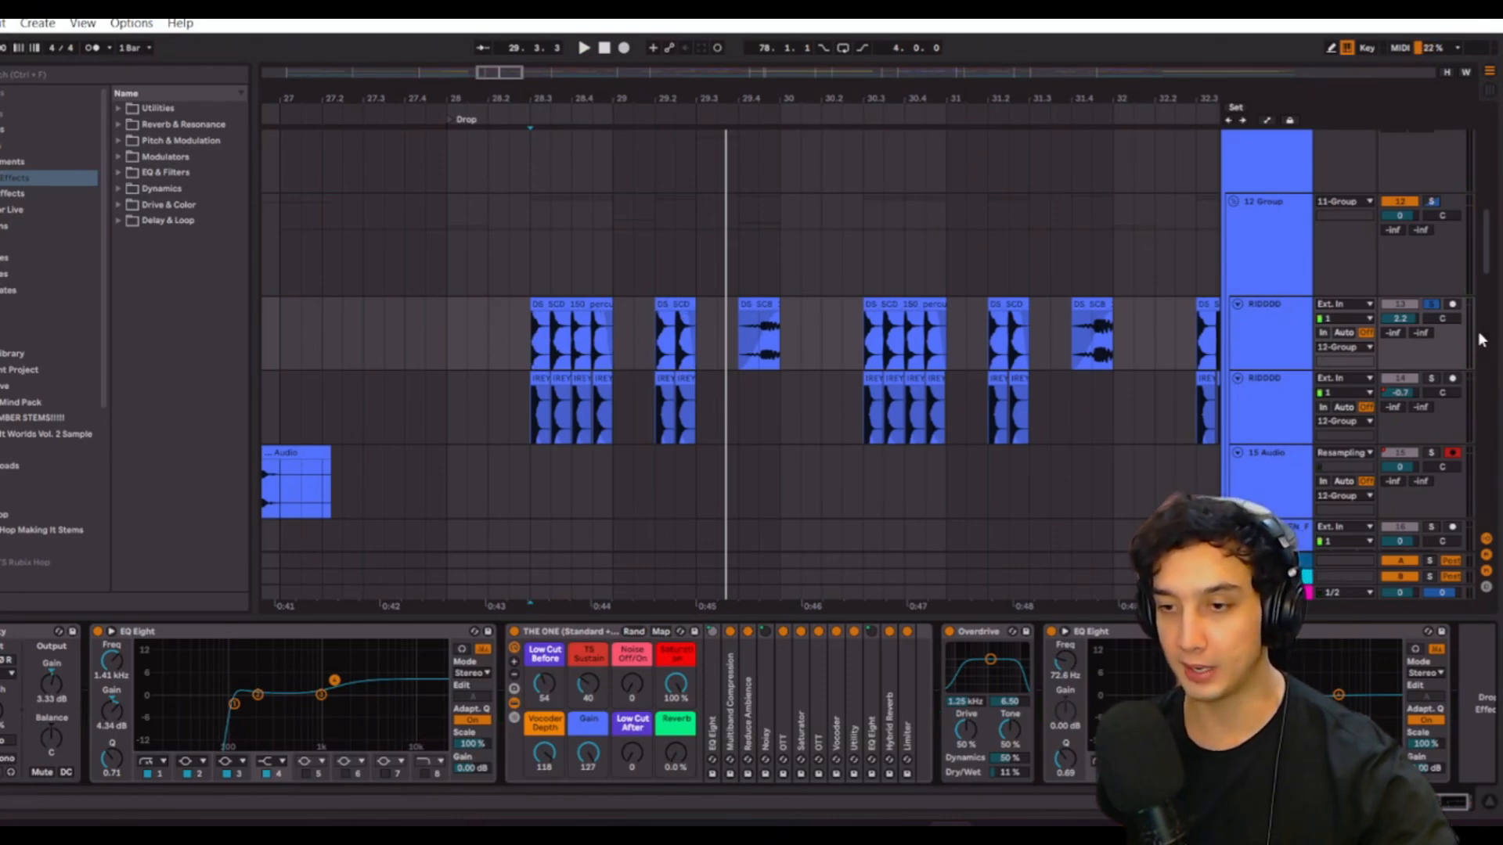
pyautogui.press('space')
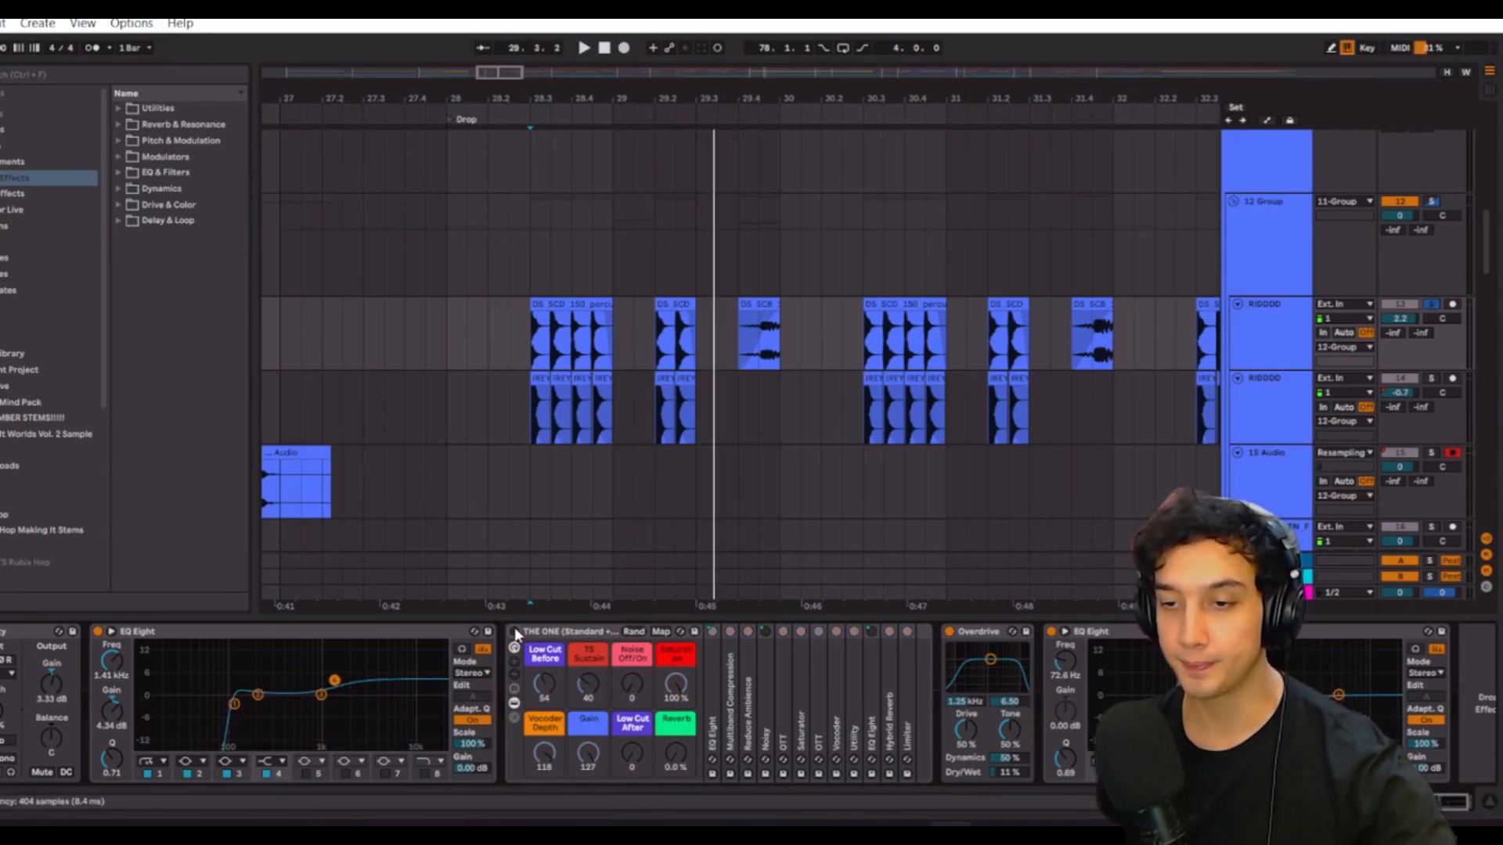
pyautogui.press('space')
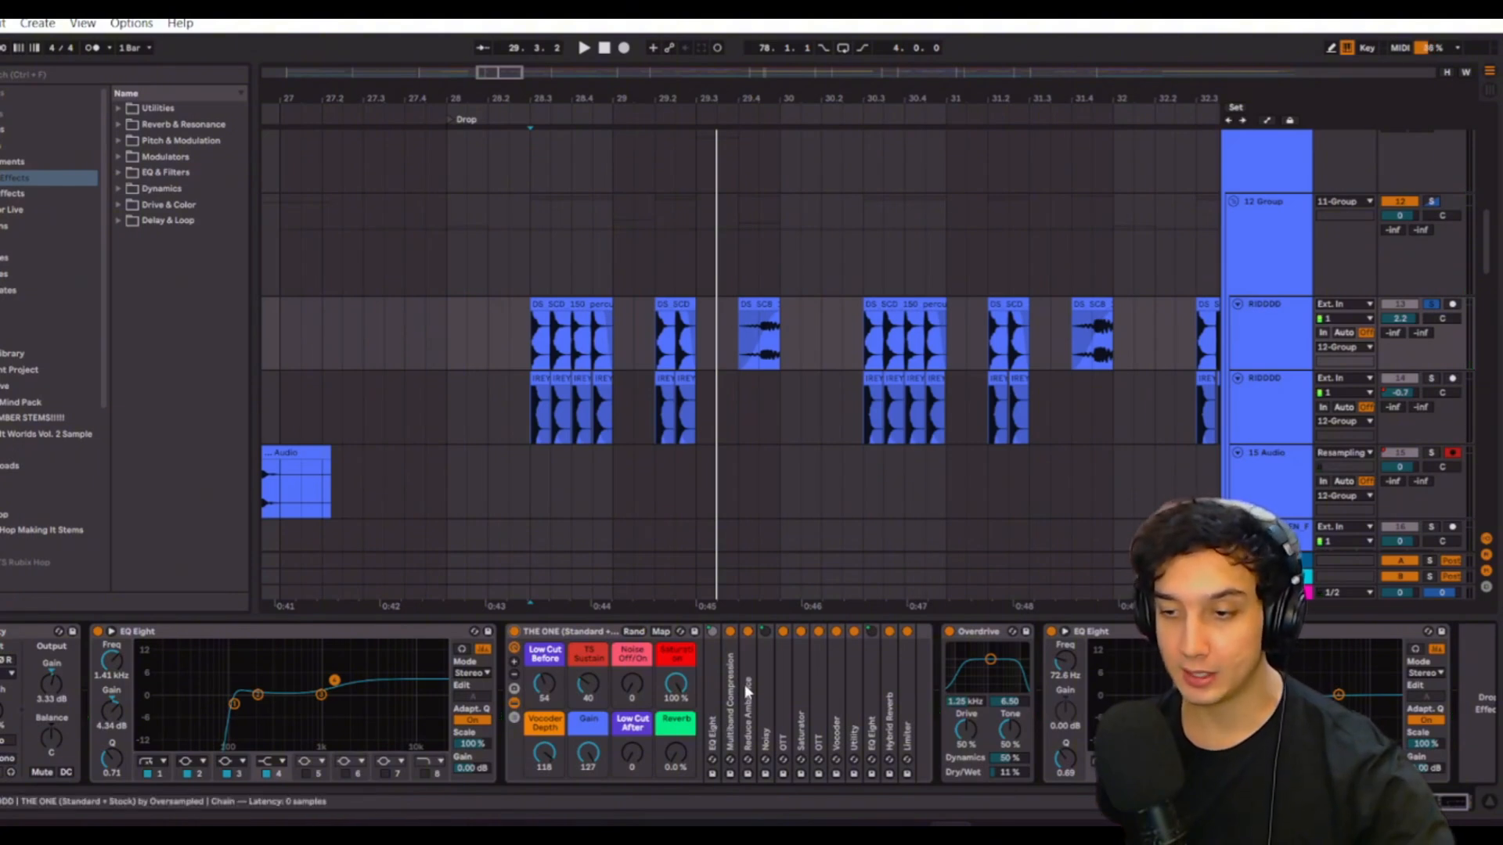
# - Expand the first EQ Eight, Multiband Compression and Vocoder in track 13's THE ONE rack to examine their settings
pyautogui.doubleClick(711, 717)
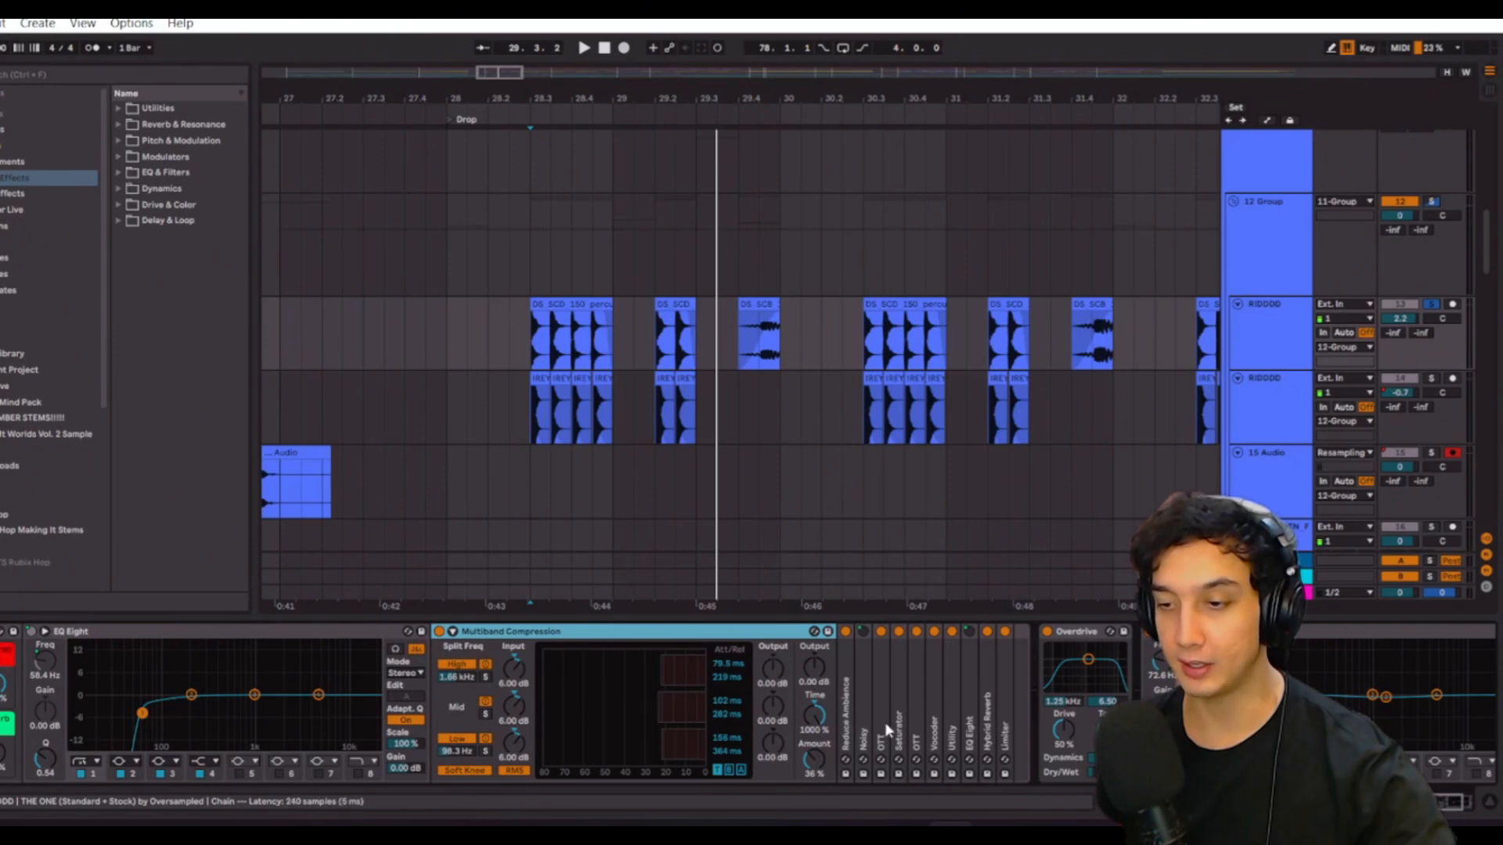
pyautogui.scroll(-2, 889, 730)
pyautogui.doubleClick(791, 704)
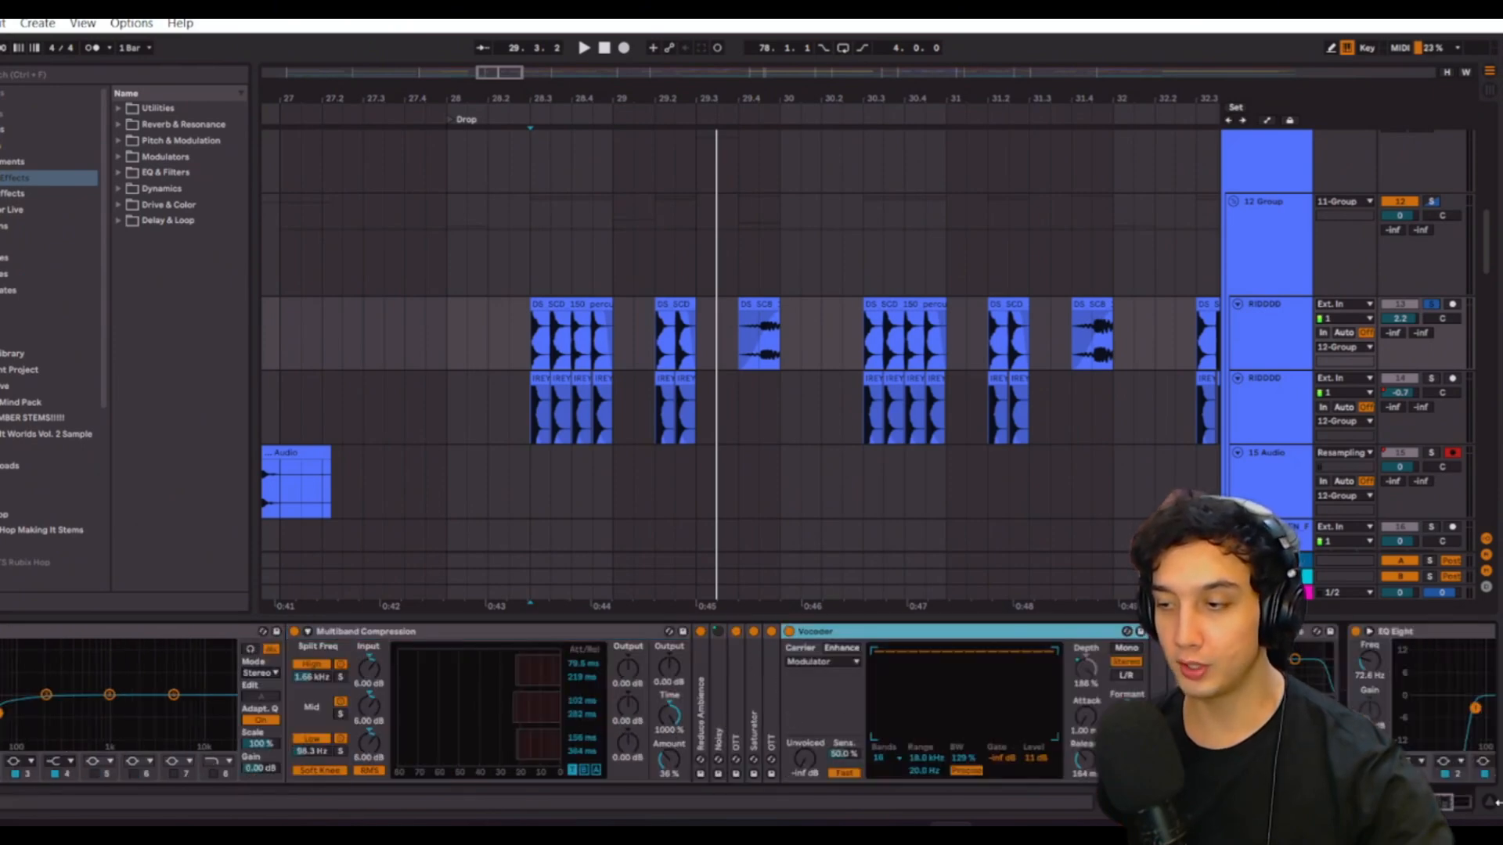
pyautogui.scroll(-5, 836, 774)
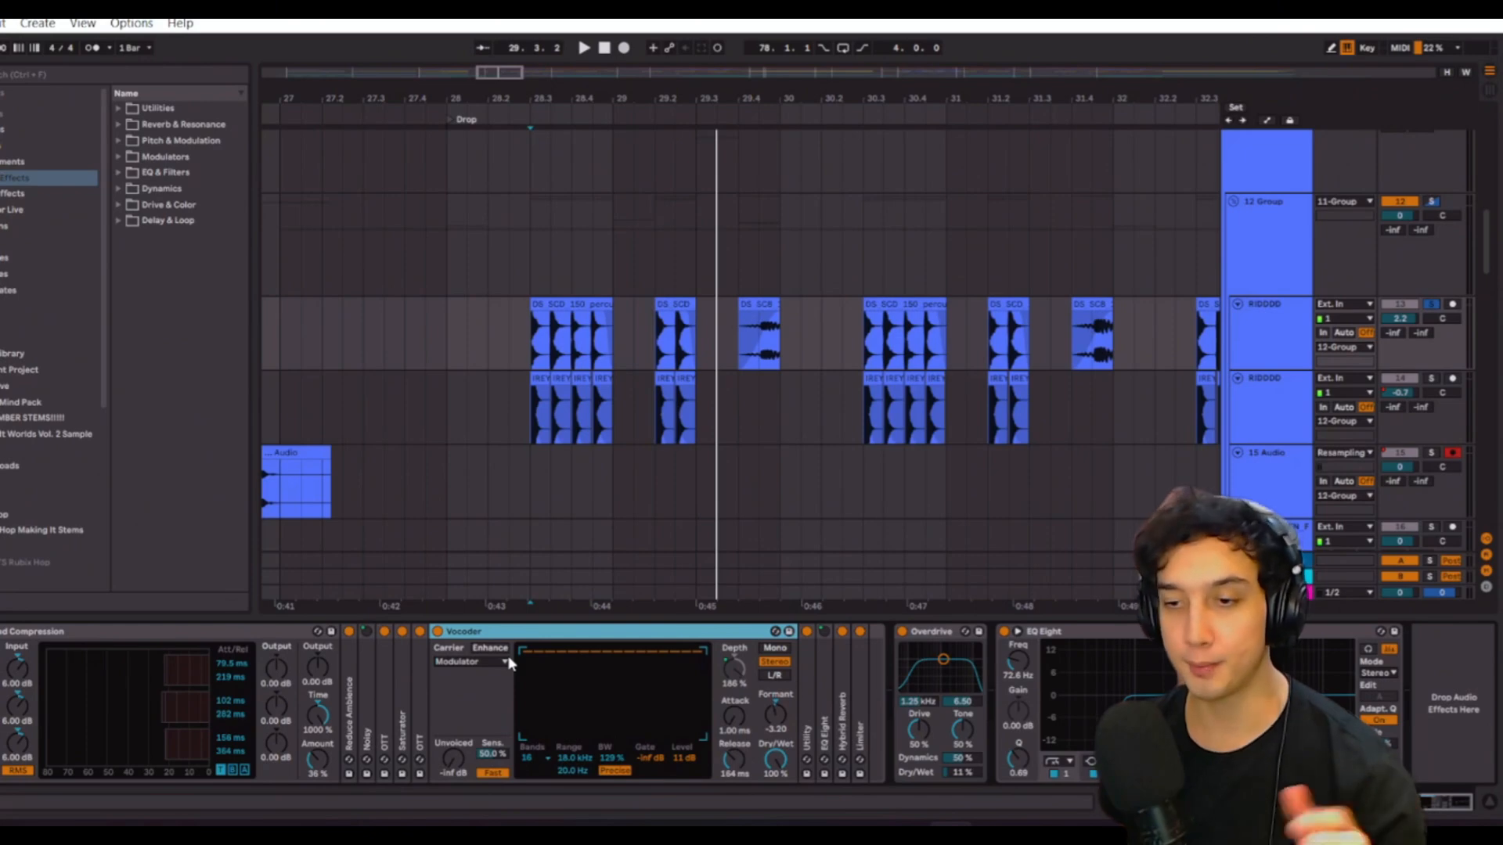
# - Expand the Utility and the EQ Eight after the Vocoder in THE ONE rack to examine their settings
pyautogui.click(535, 346)
pyautogui.doubleClick(809, 711)
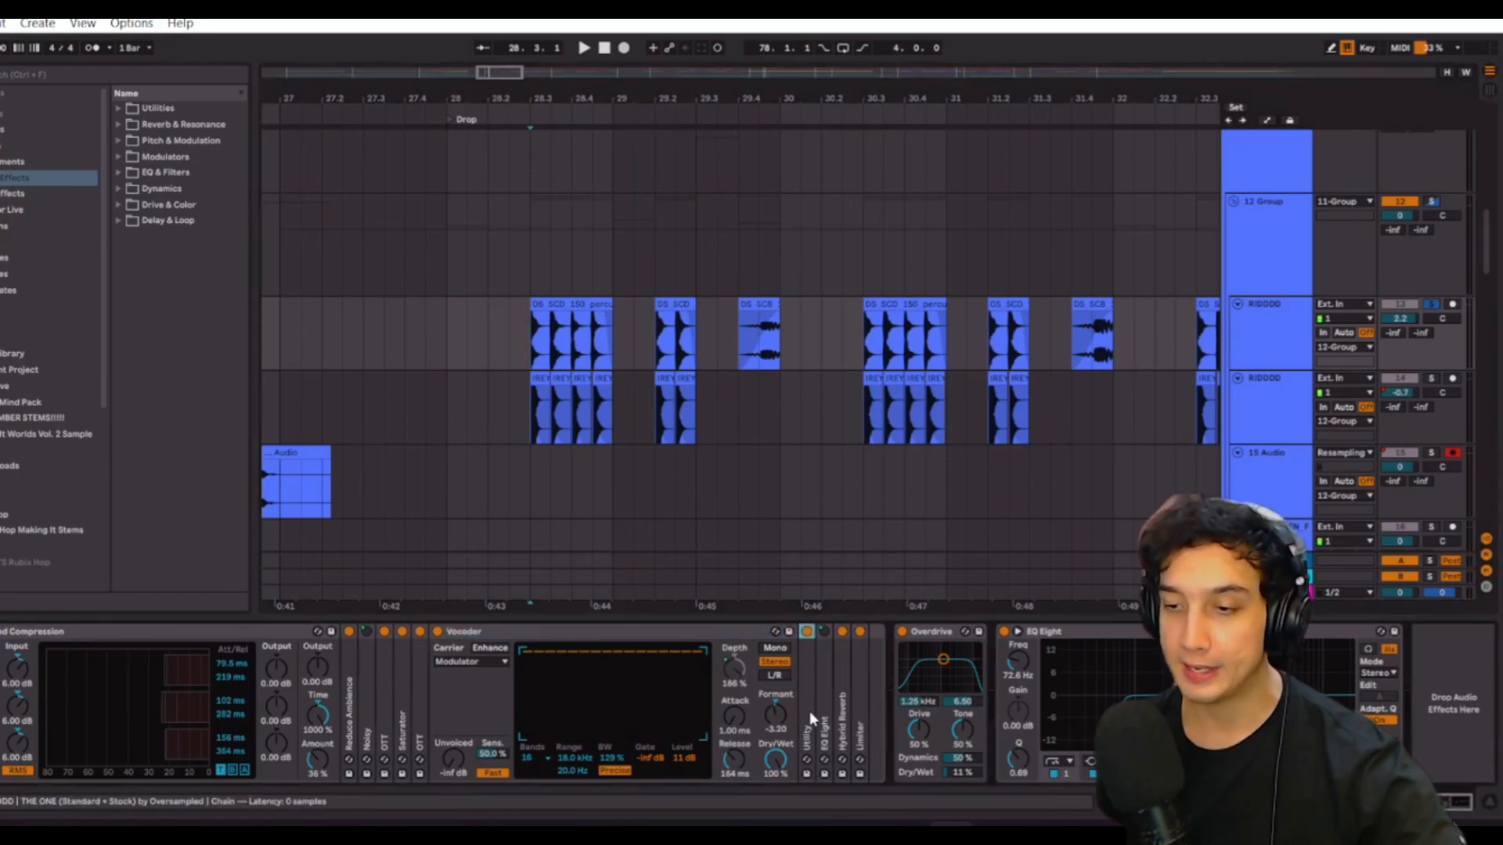
pyautogui.doubleClick(927, 725)
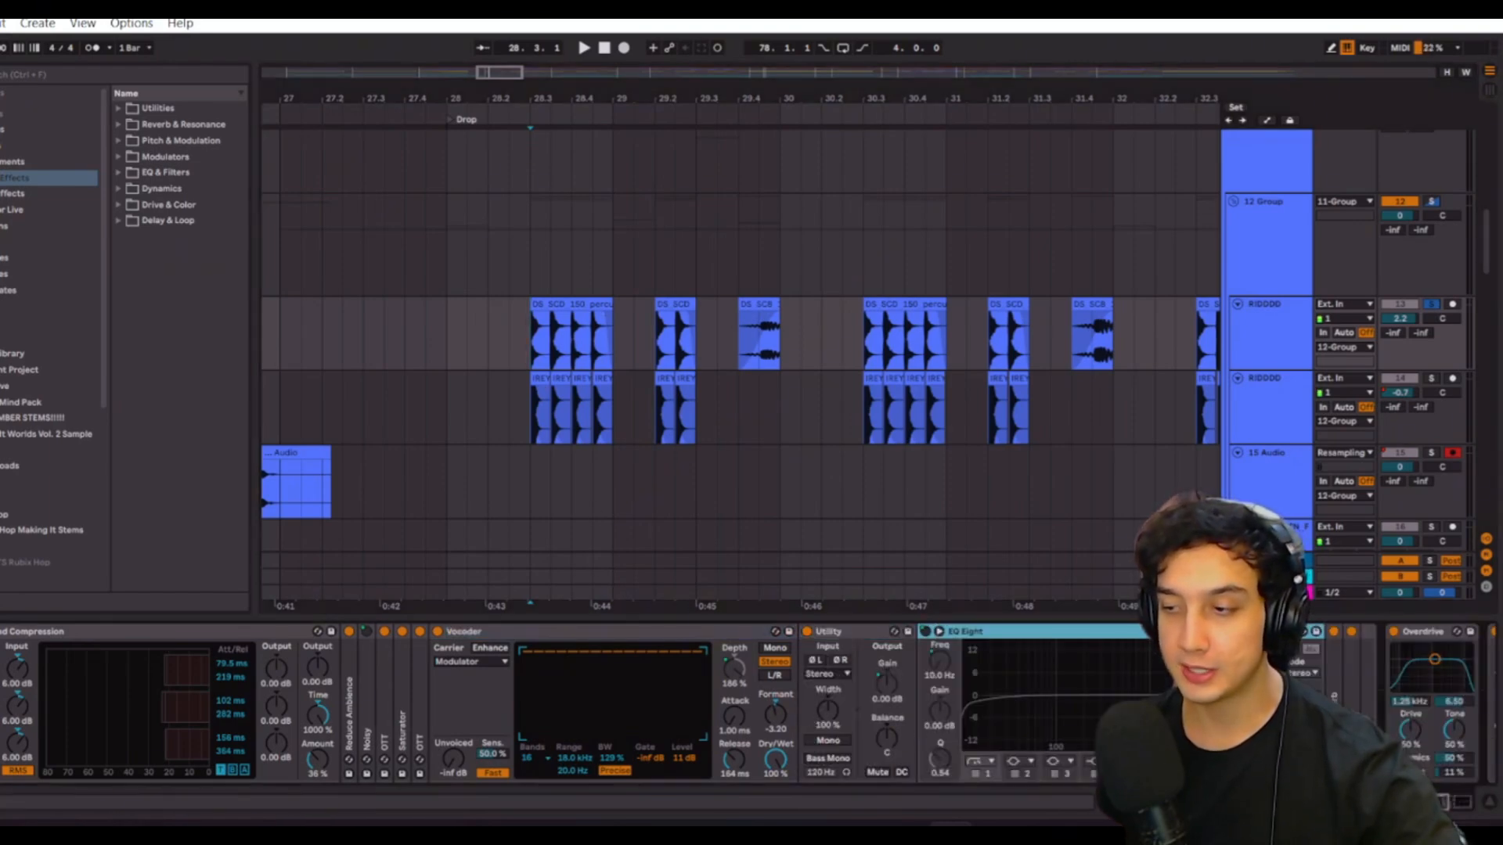
pyautogui.moveTo(1437, 803); pyautogui.dragTo(1488, 814)
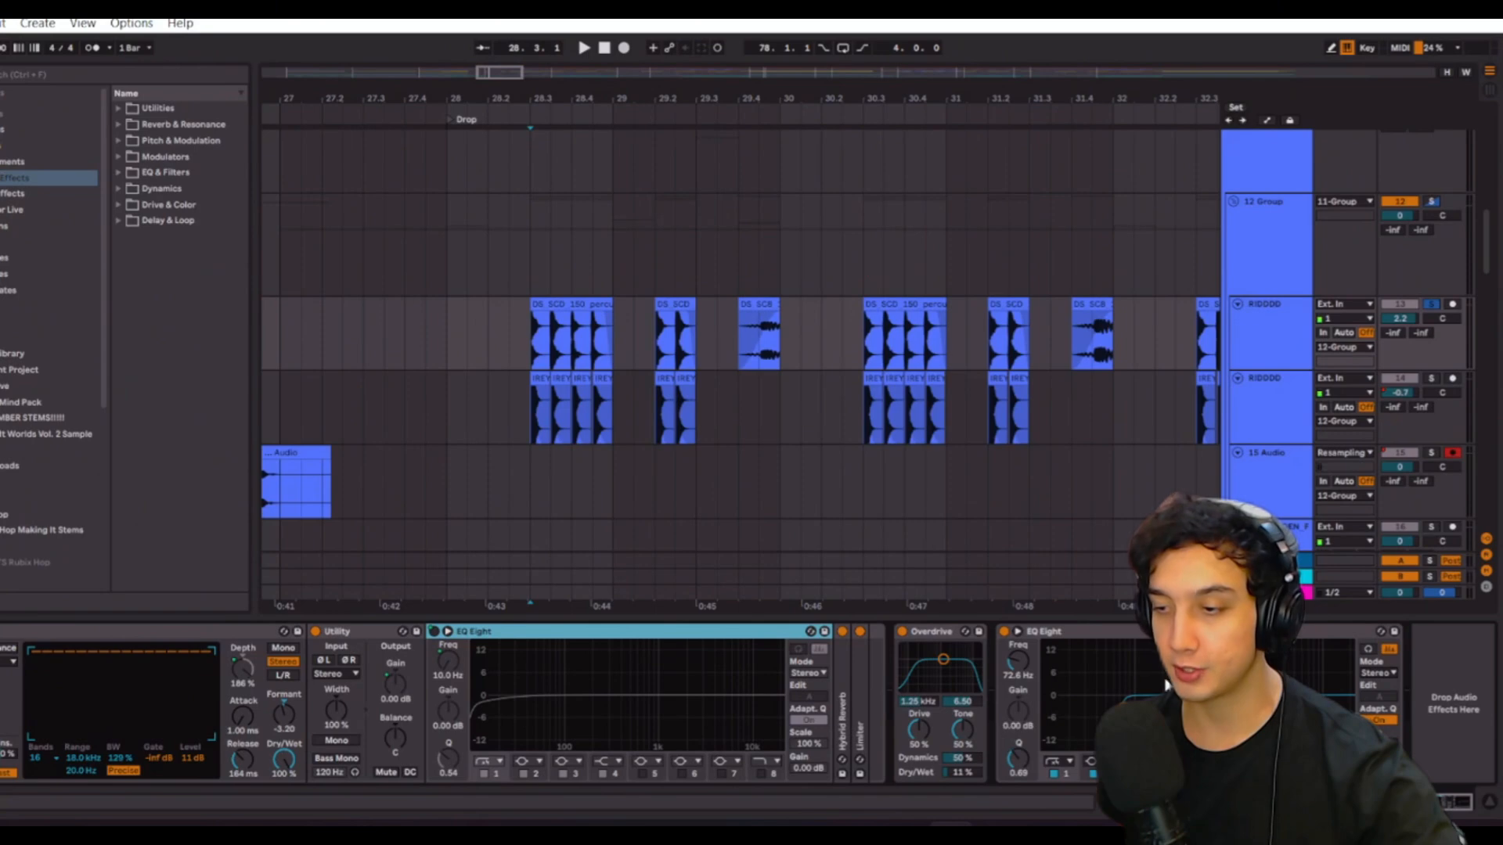
# - Replay track 13 from 28.3.1 and compare it with track 14 soloed by itself
pyautogui.click(1426, 305)
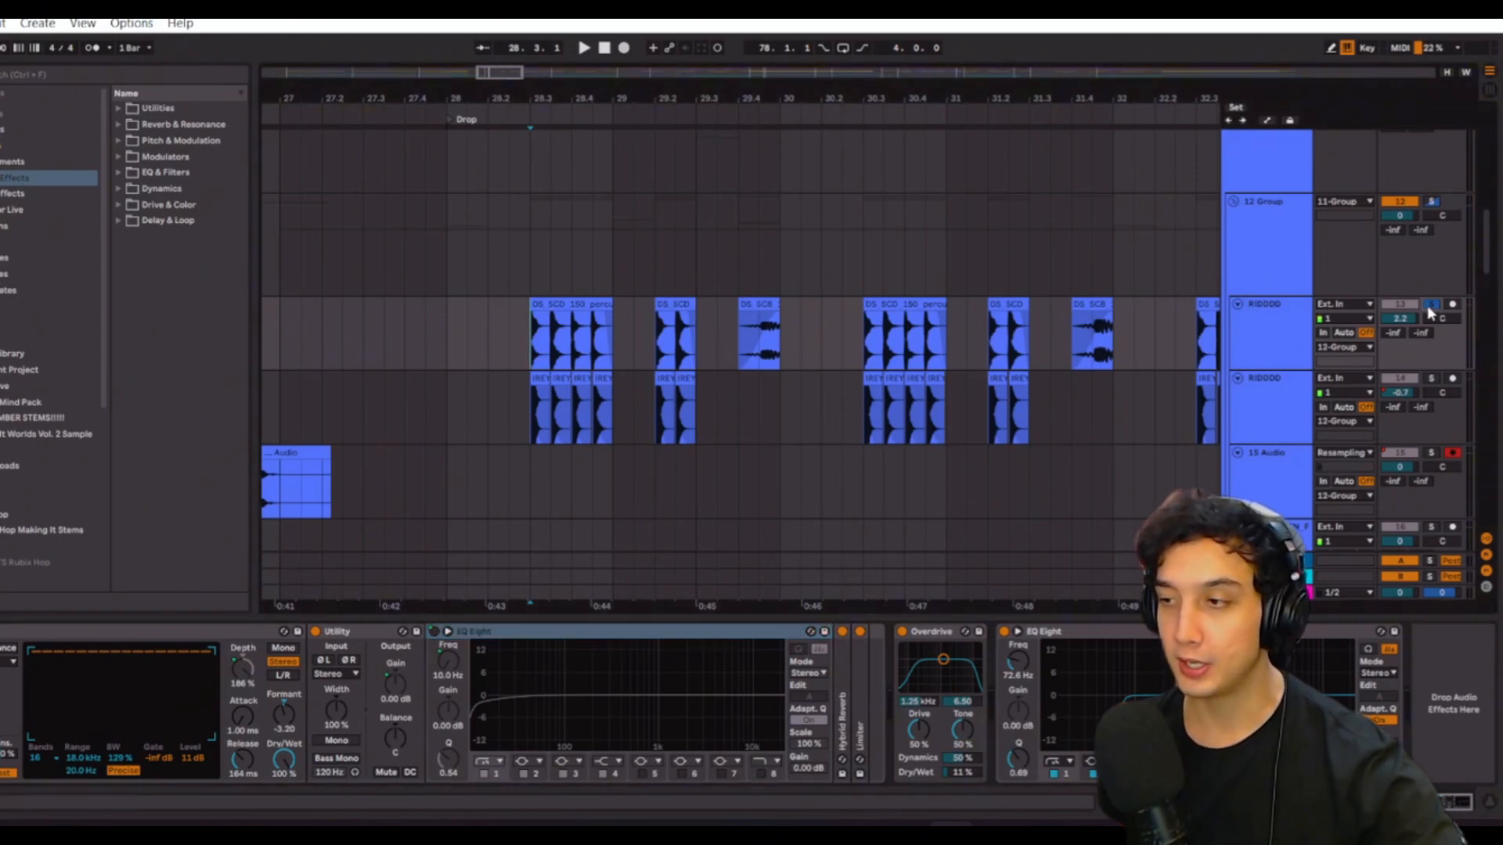
pyautogui.press('space')
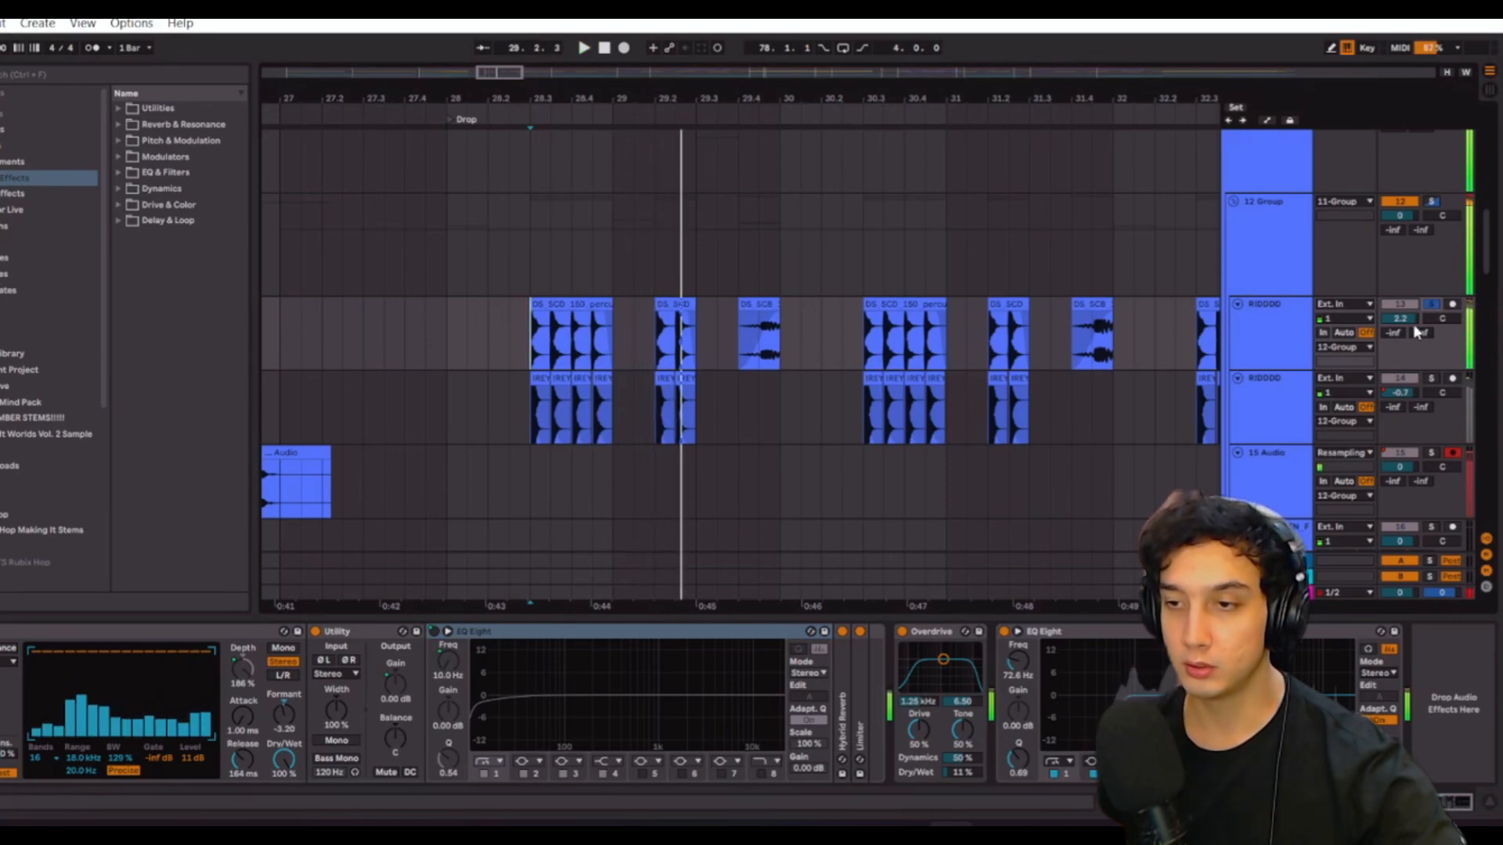
pyautogui.click(1431, 379)
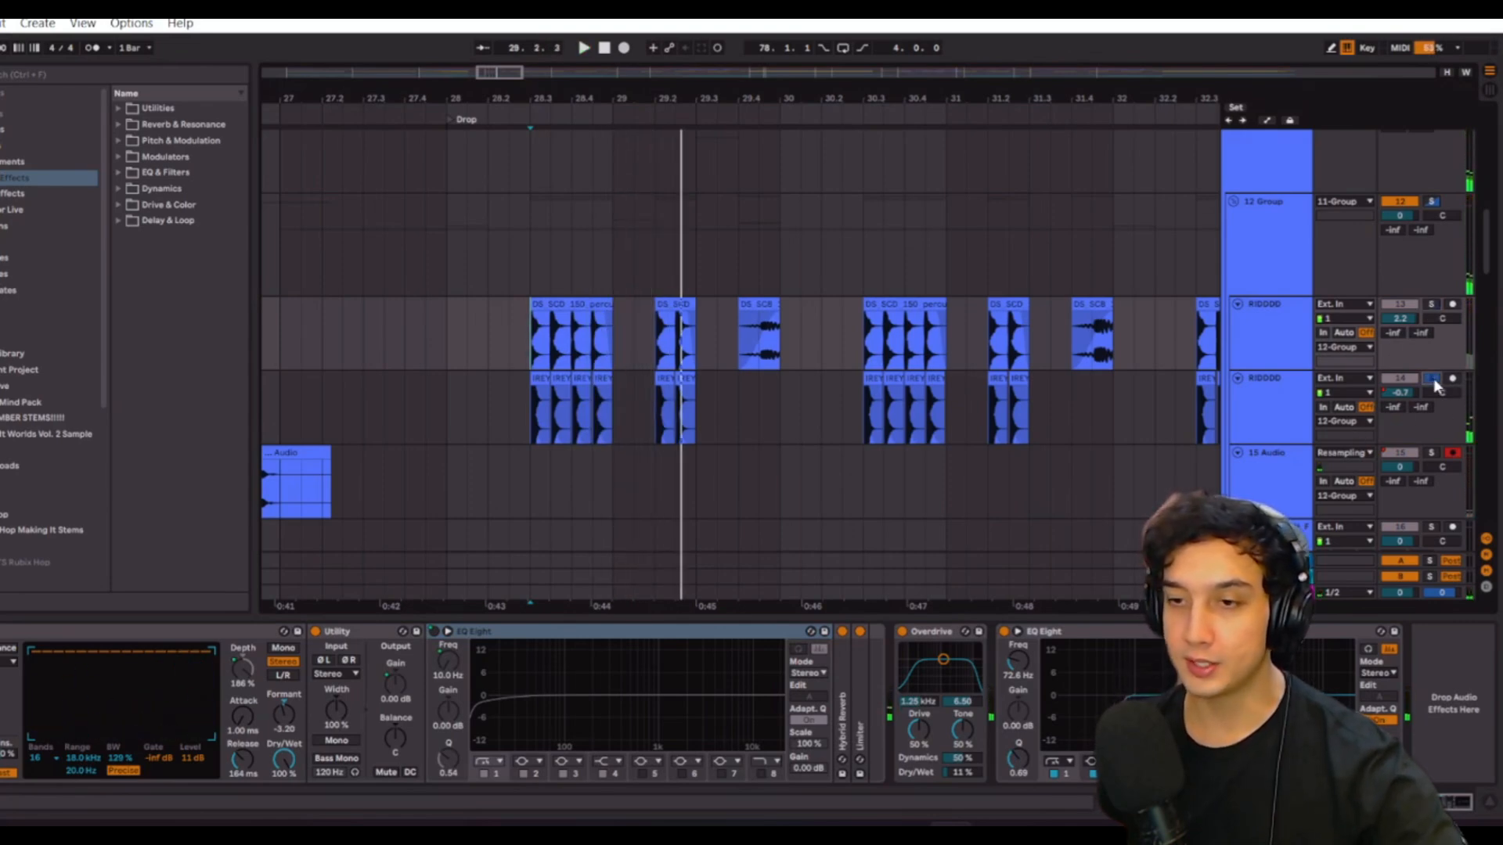
pyautogui.press('space')
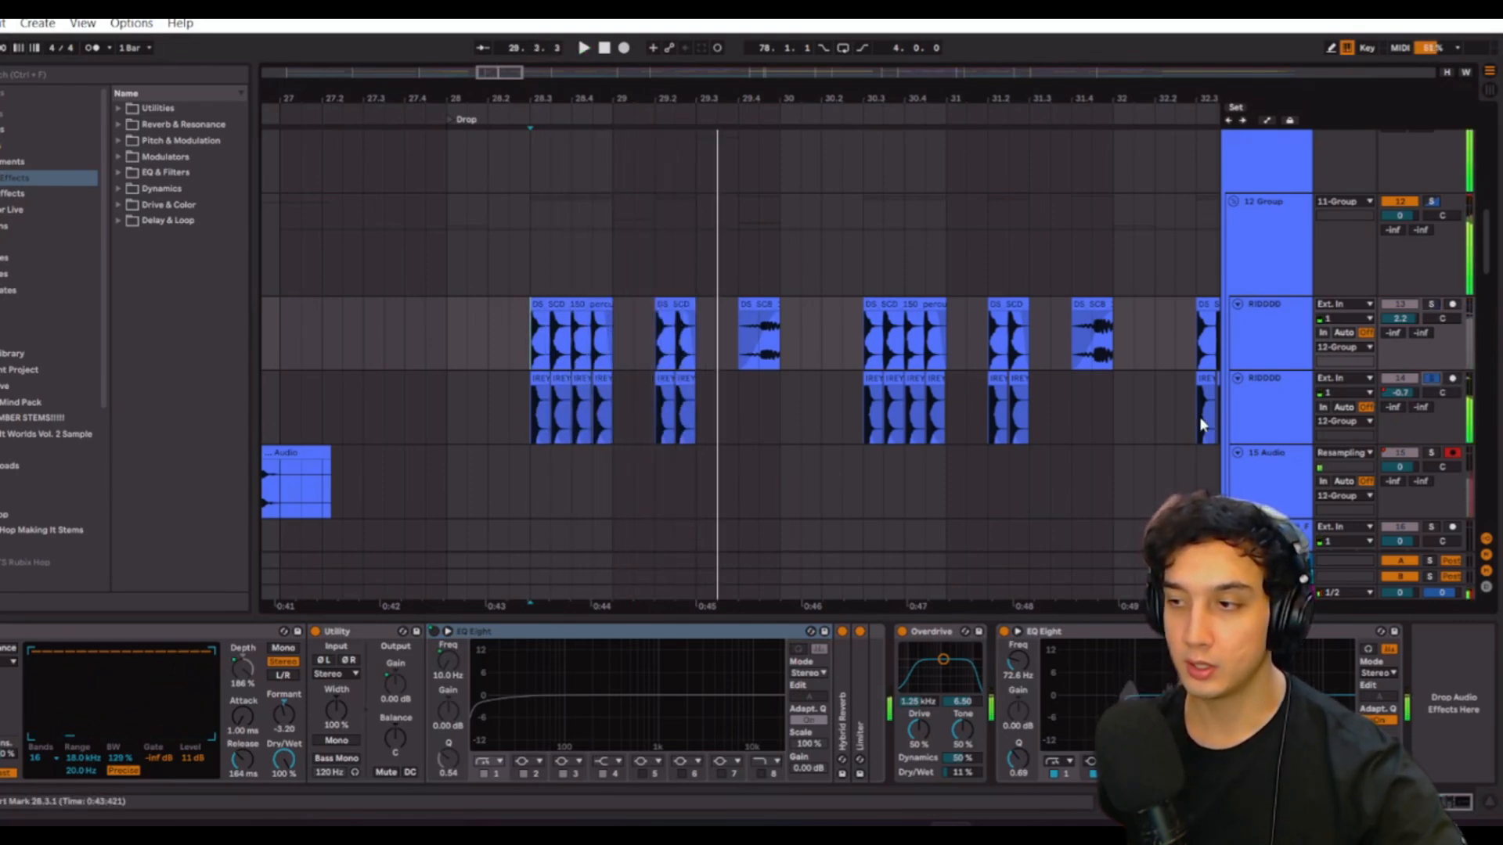
# - Solo tracks 13 and 14 together in 12 Group and audition the layered bass clips
pyautogui.click(1267, 407)
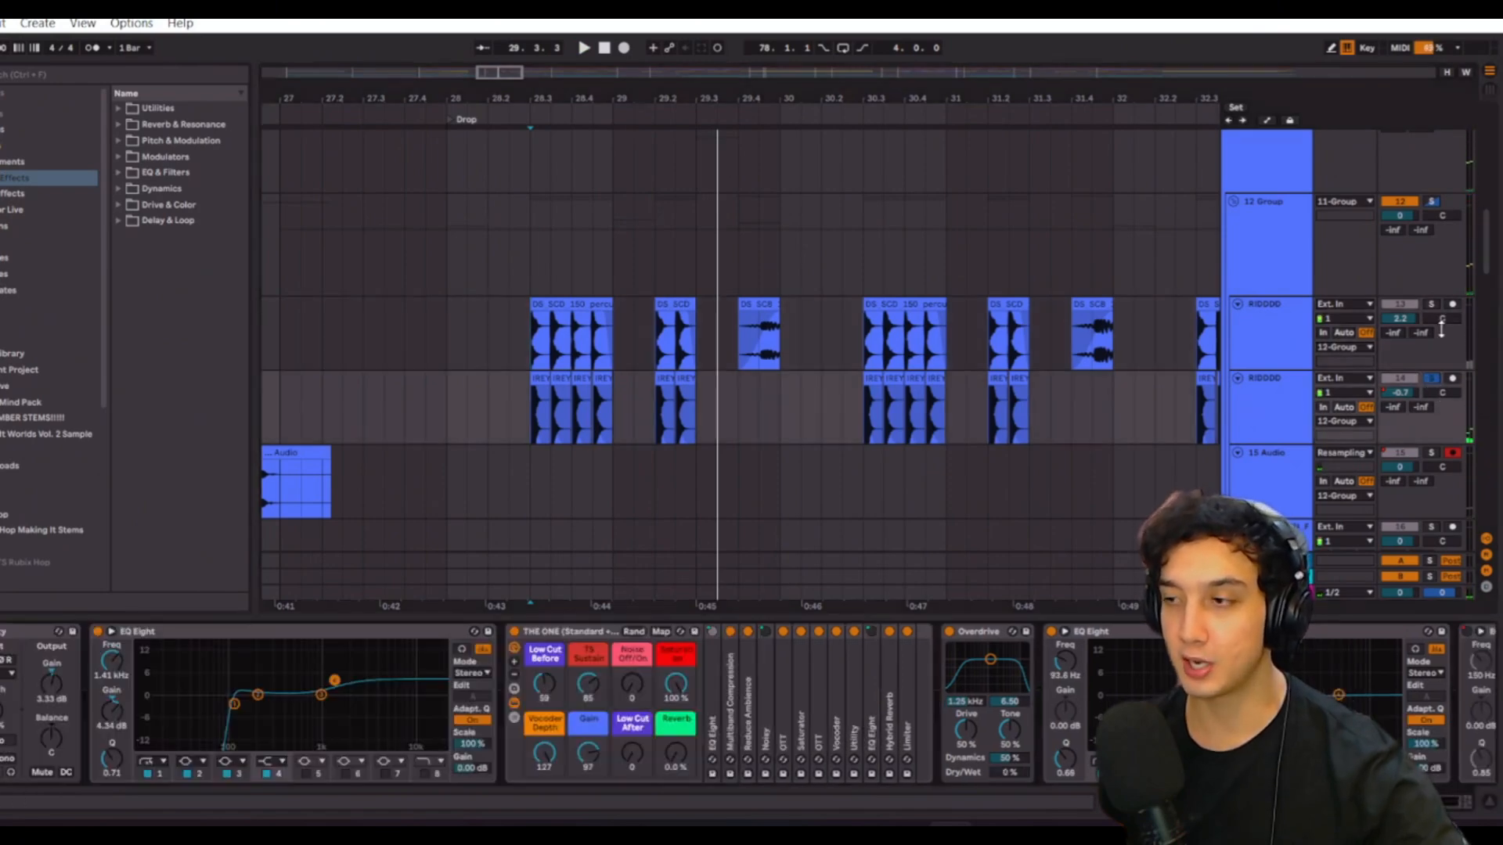
pyautogui.click(1431, 306)
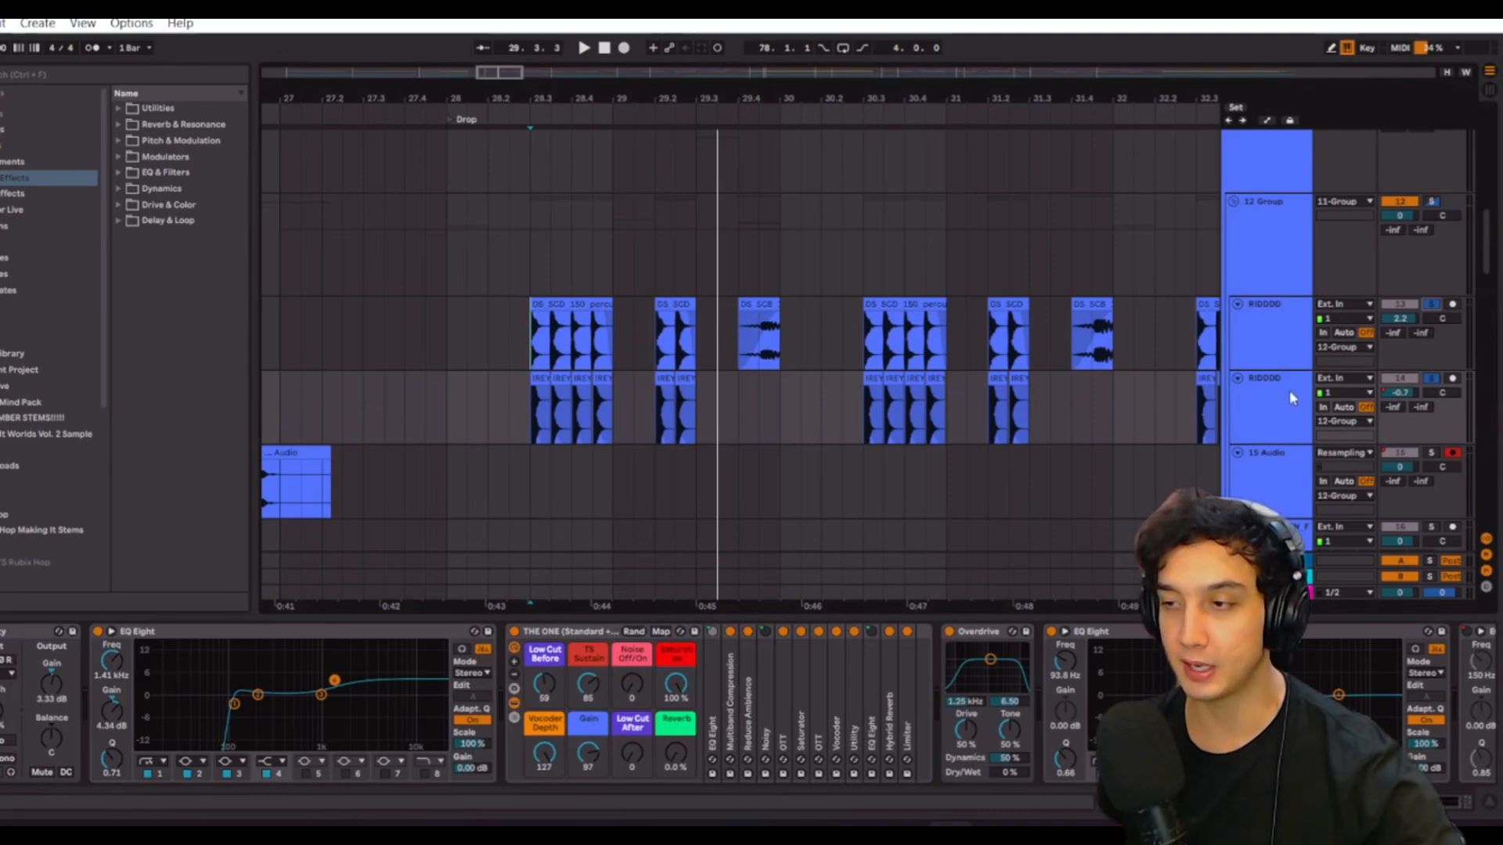
pyautogui.press('space')
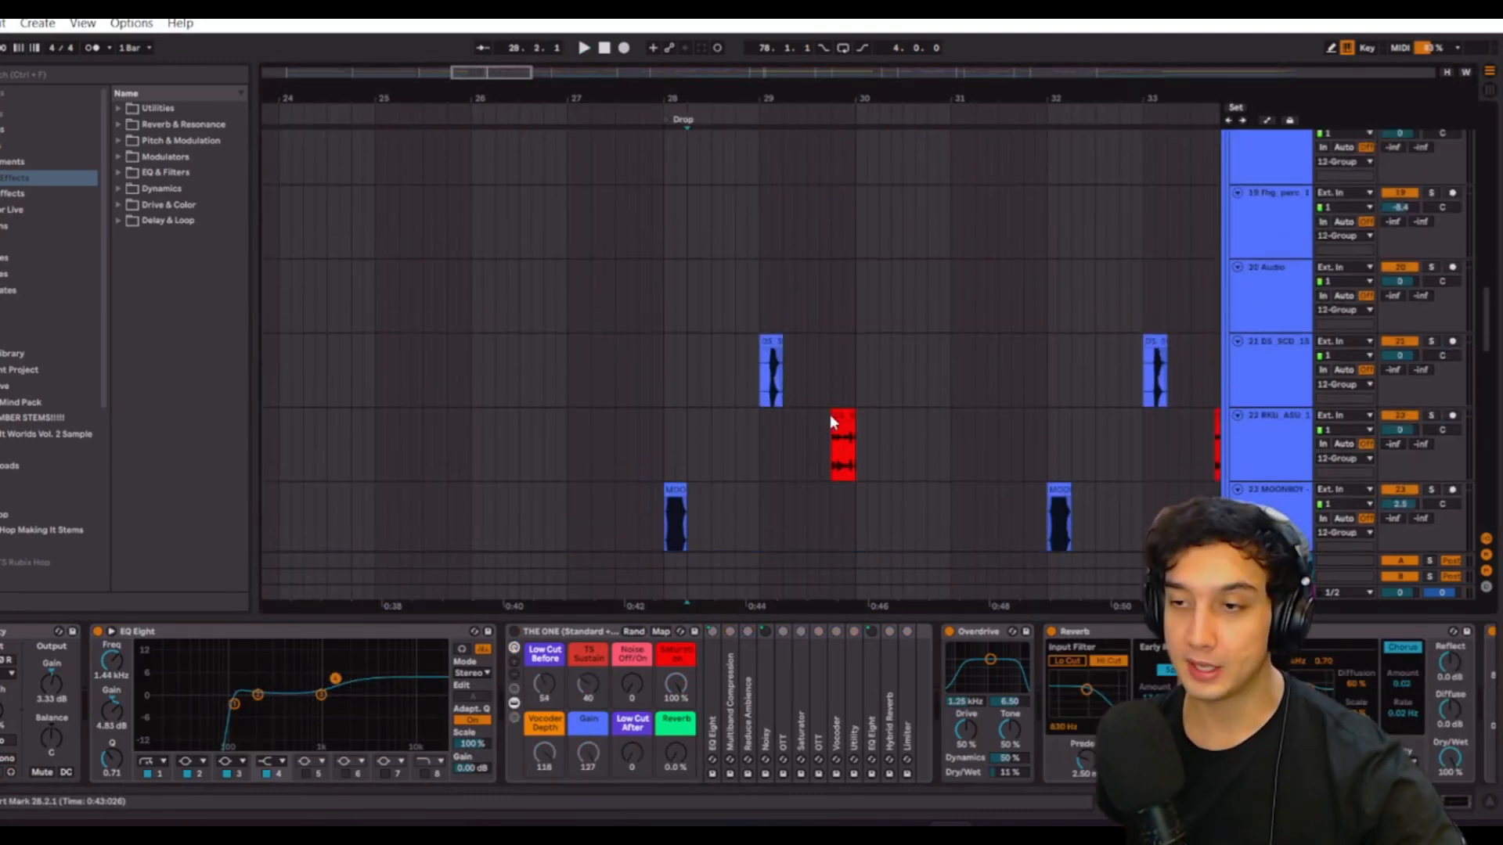
# - Move the DS_SCD_150 percussion loop track directly beneath track 14 in 12 Group and audition it soloed
pyautogui.scroll(-2, 831, 422)
pyautogui.click(1274, 466)
pyautogui.scroll(10, 1272, 125)
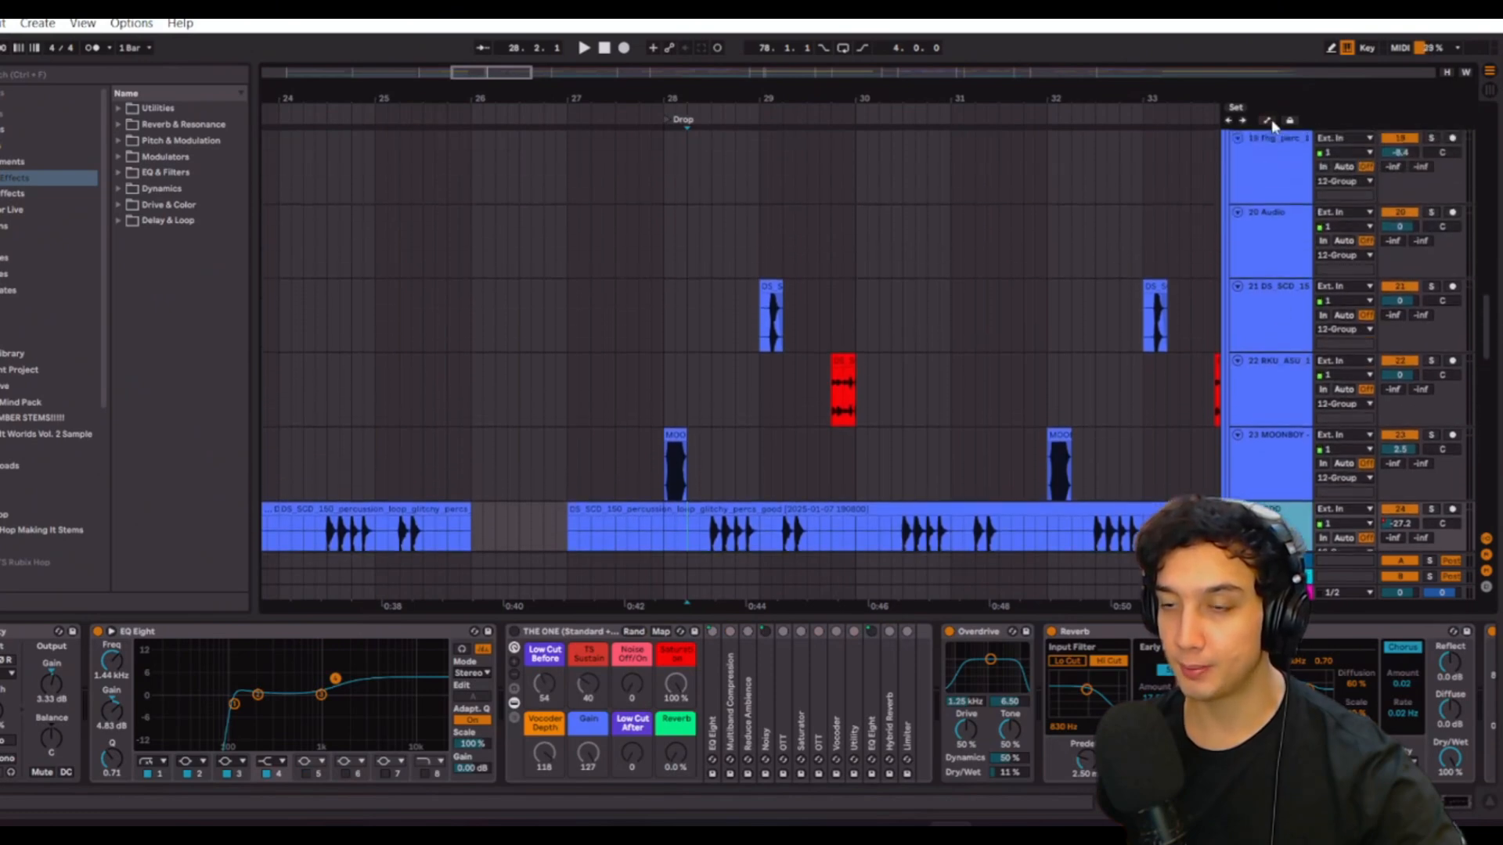
pyautogui.scroll(2, 1281, 313)
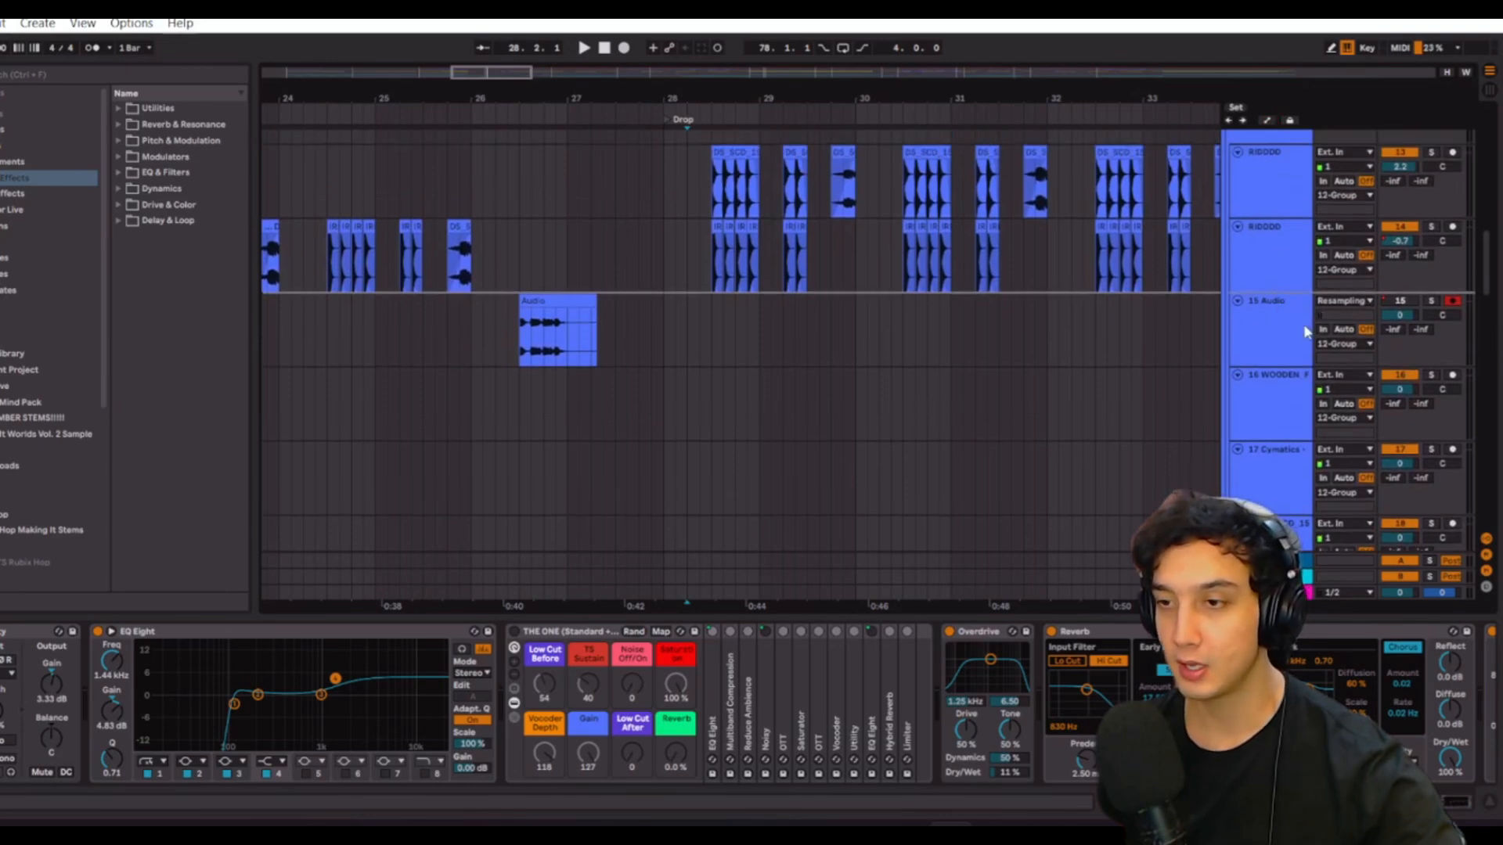
pyautogui.moveTo(1303, 326); pyautogui.dragTo(1302, 327)
pyautogui.scroll(5, 1003, 325)
pyautogui.click(702, 401)
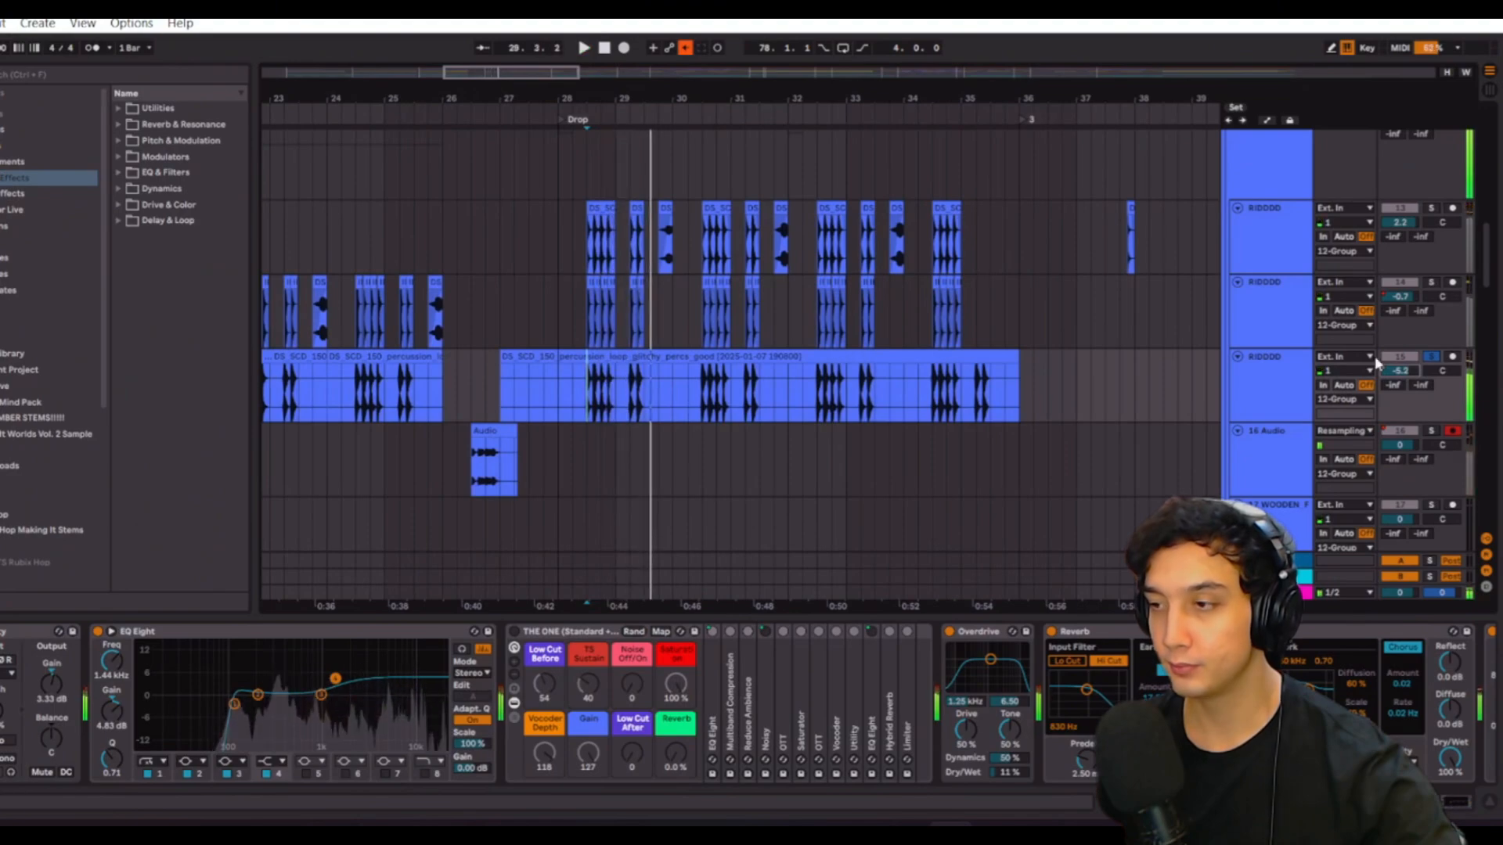
pyautogui.moveTo(630, 98); pyautogui.dragTo(630, 160)
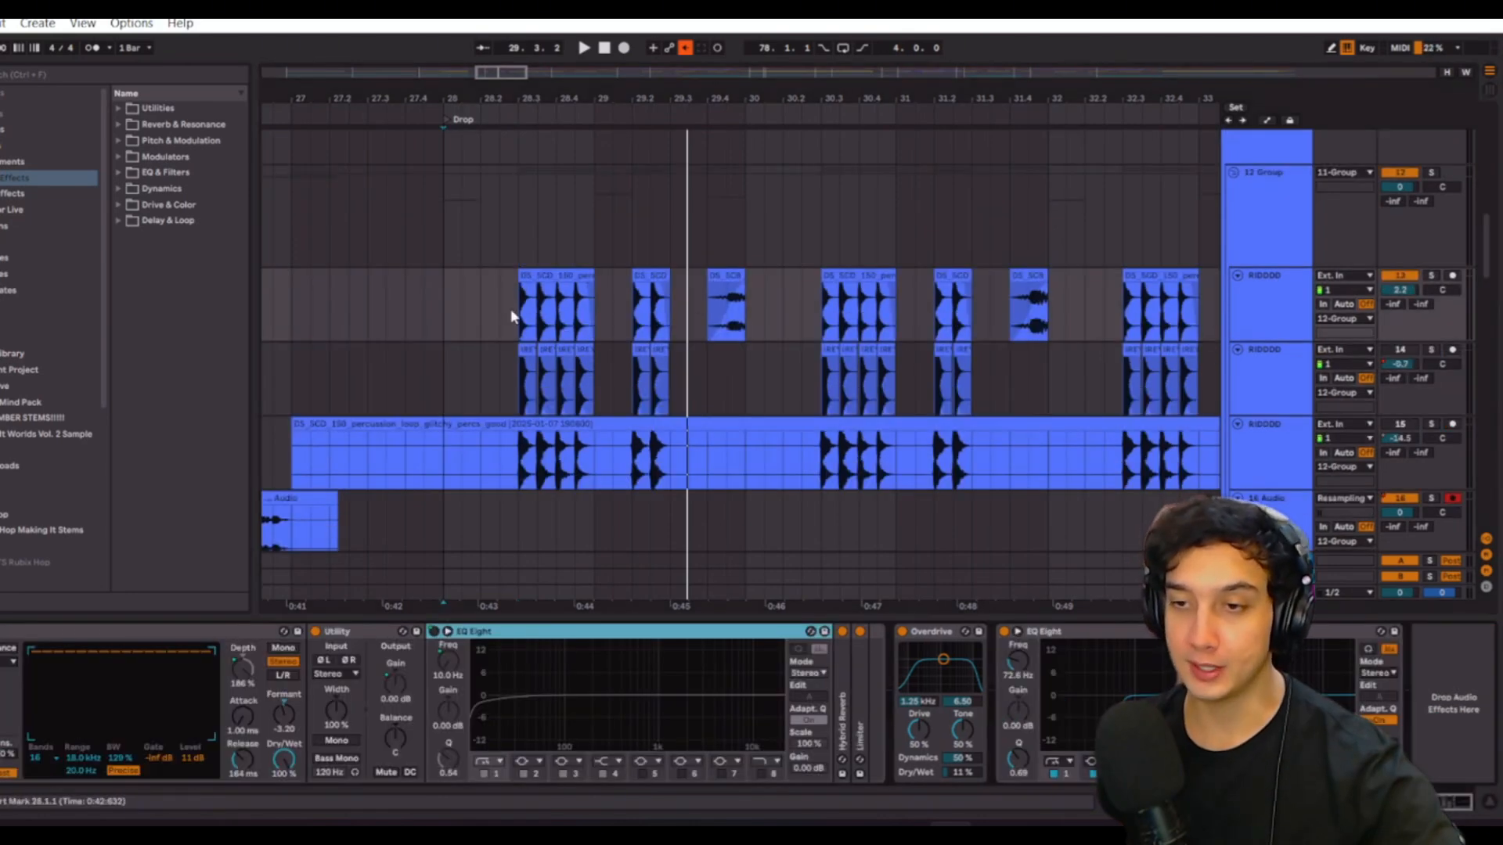
# - Solo track 13, switch off its THE ONE rack and audition the clips from 28.3.1 without it
pyautogui.click(512, 309)
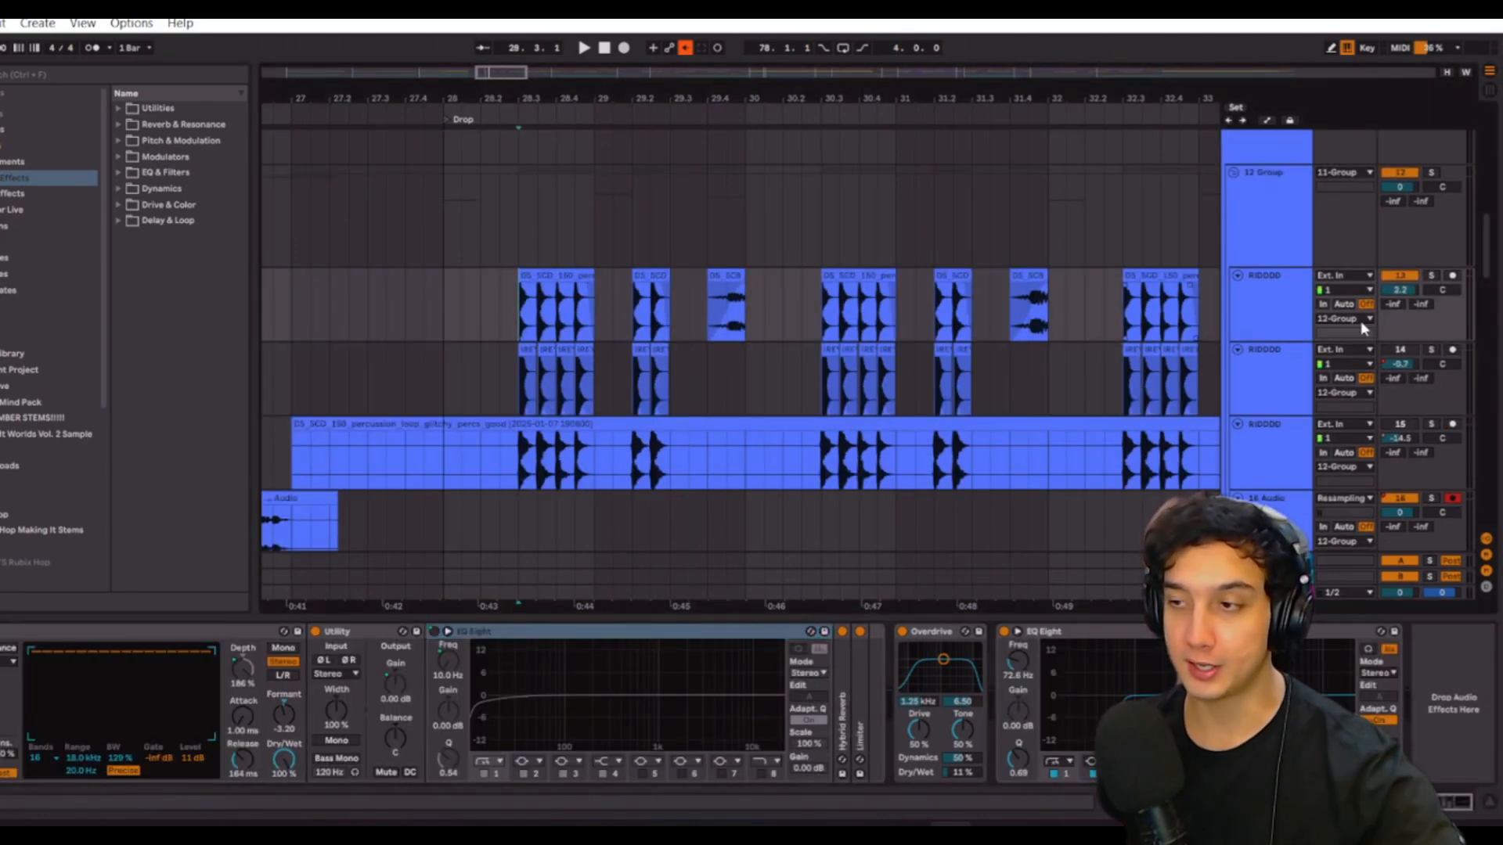
pyautogui.press('space')
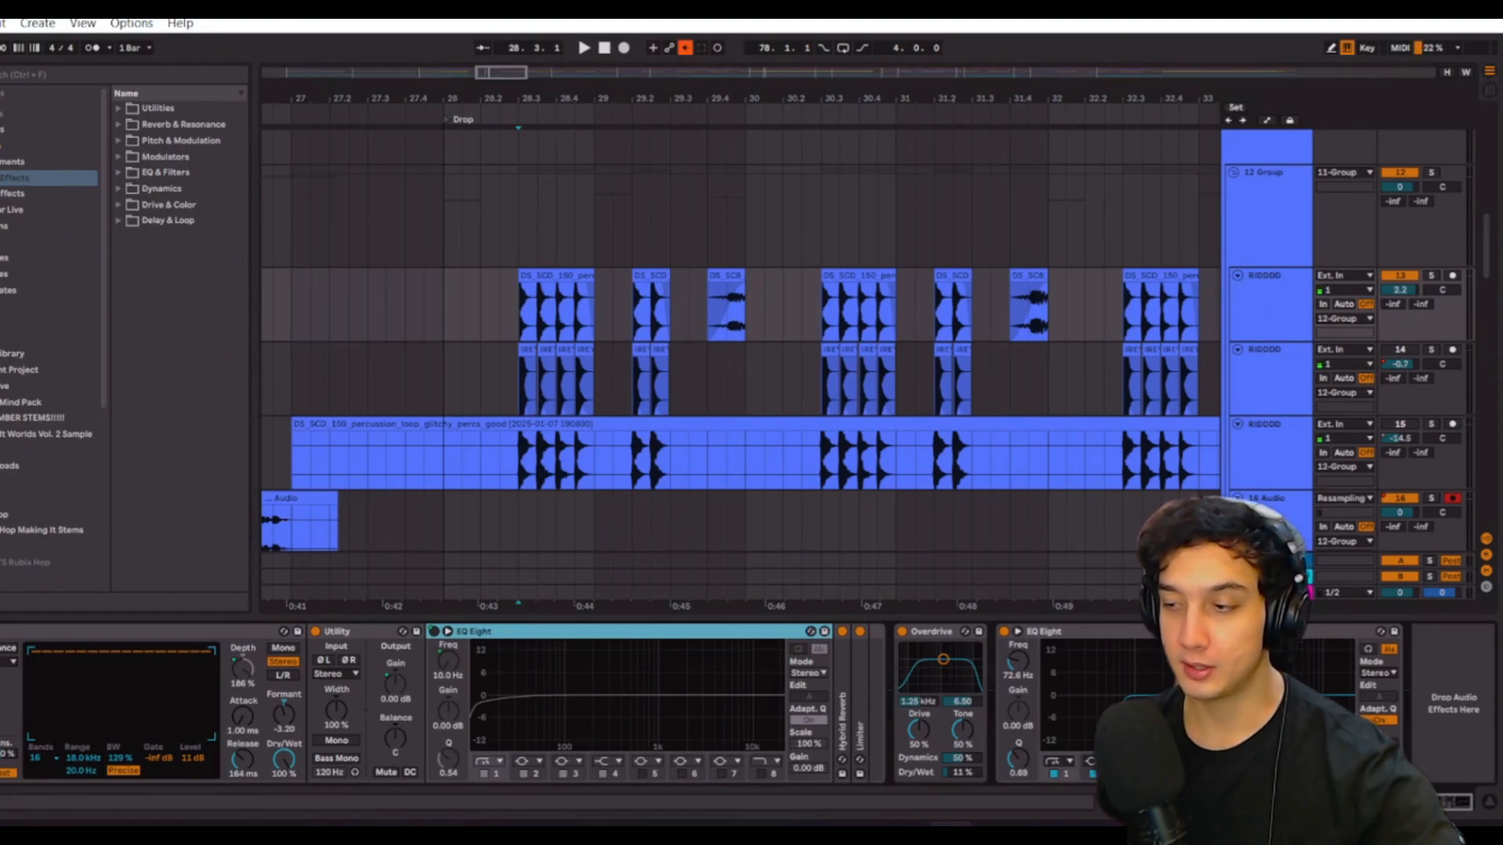
pyautogui.hscroll(-10, 626, 705)
pyautogui.click(1431, 277)
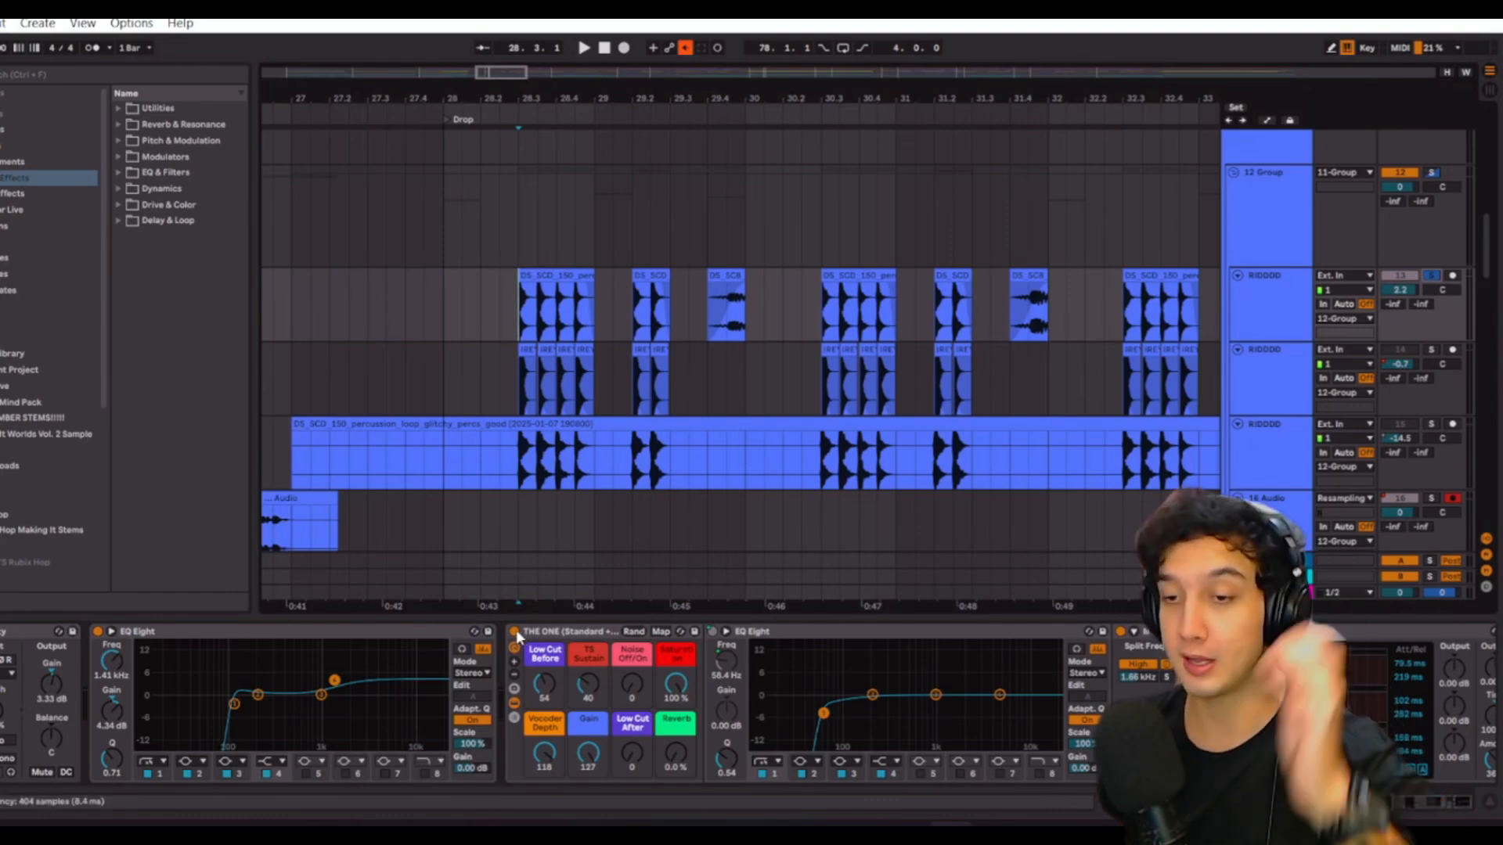
pyautogui.press('space')
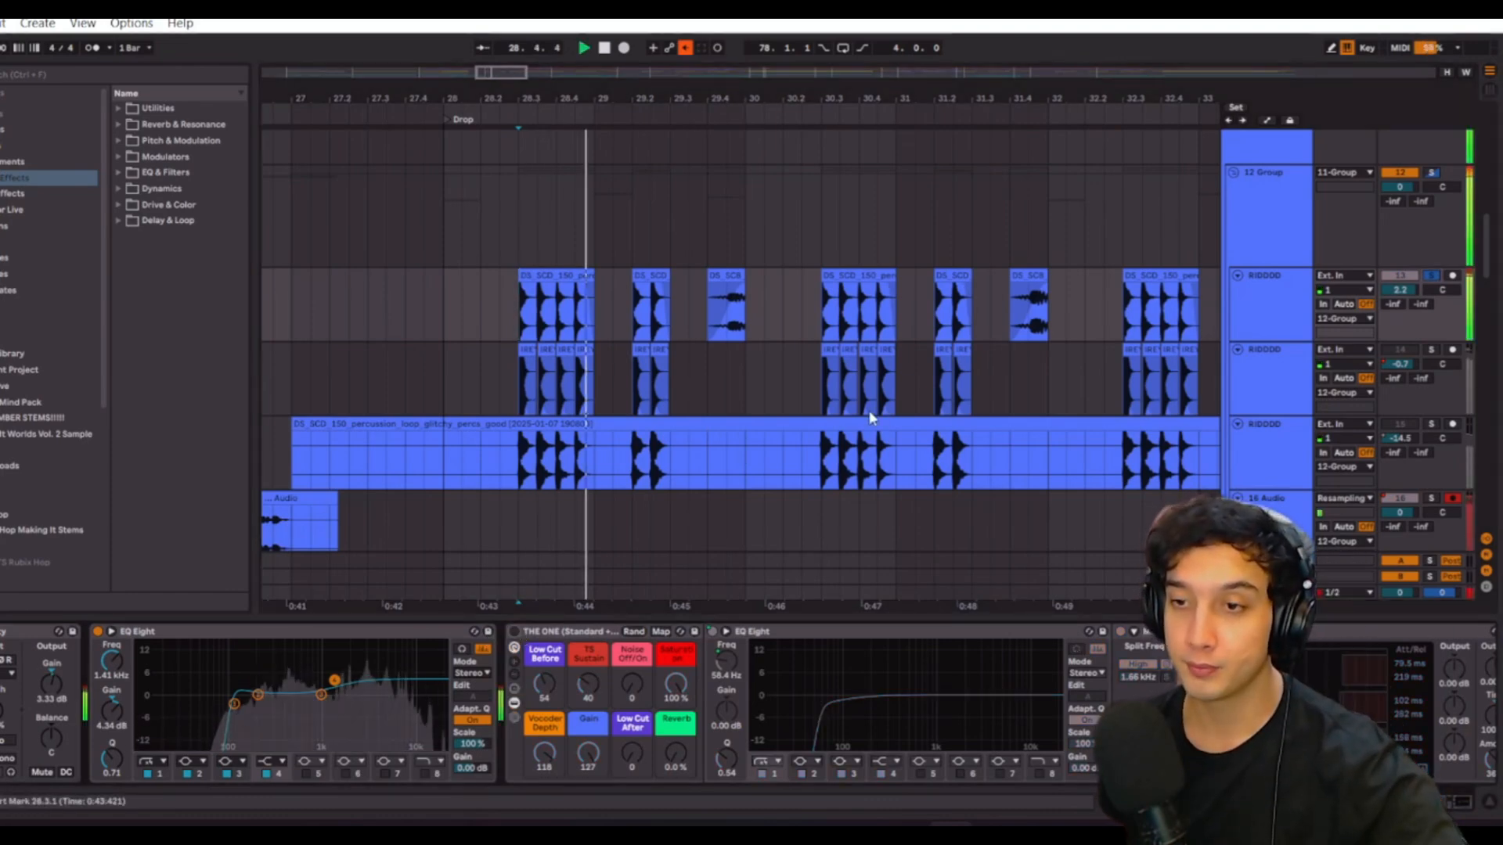
pyautogui.press('space')
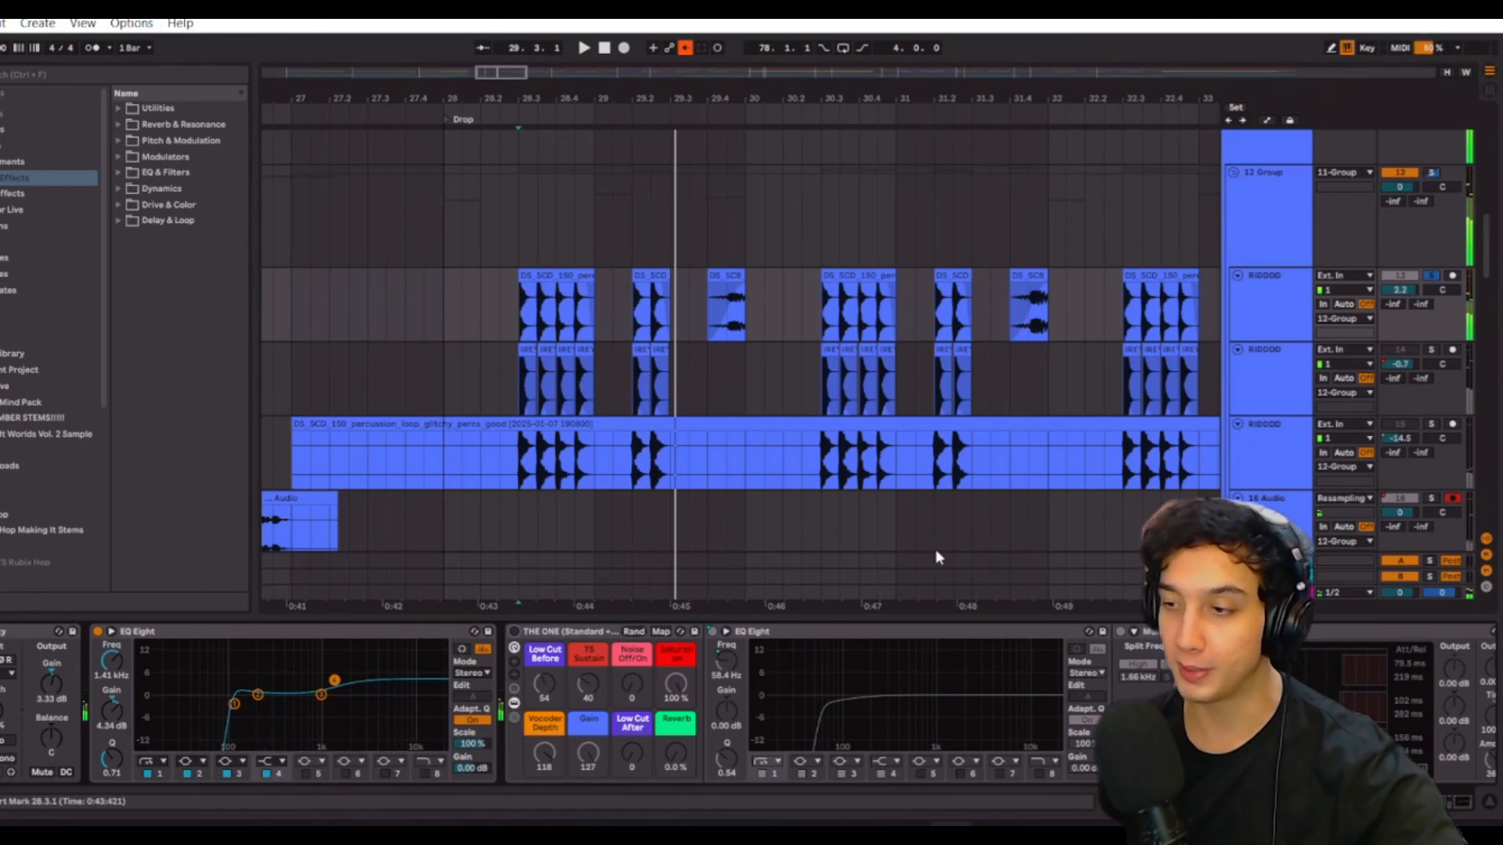
pyautogui.press('space')
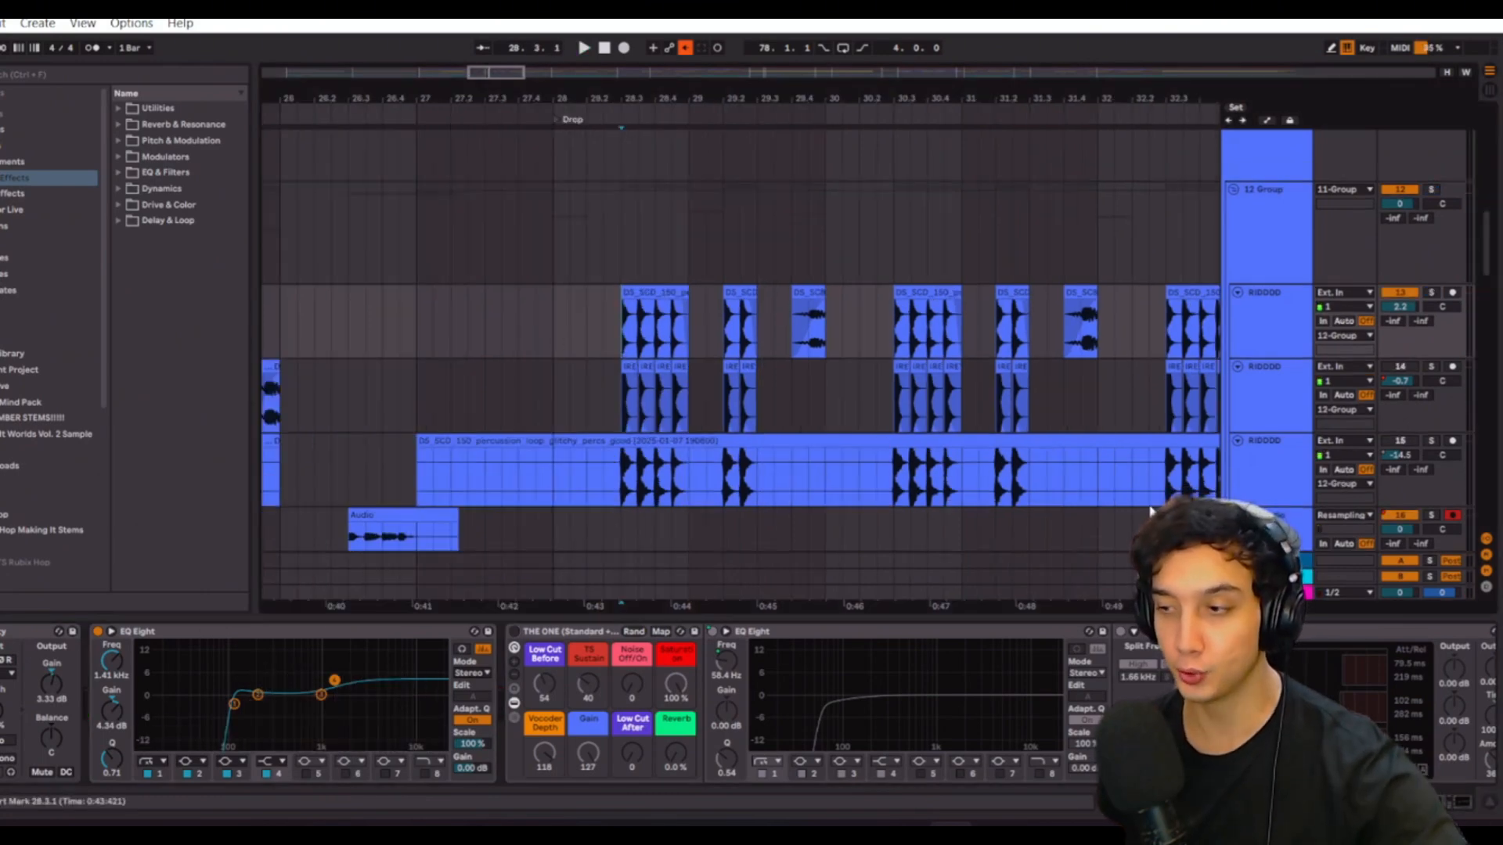
# - Switch on the MONO device in the master chain and audition track 13 in mono from 27.2.1 and 28.1.1
pyautogui.click(547, 584)
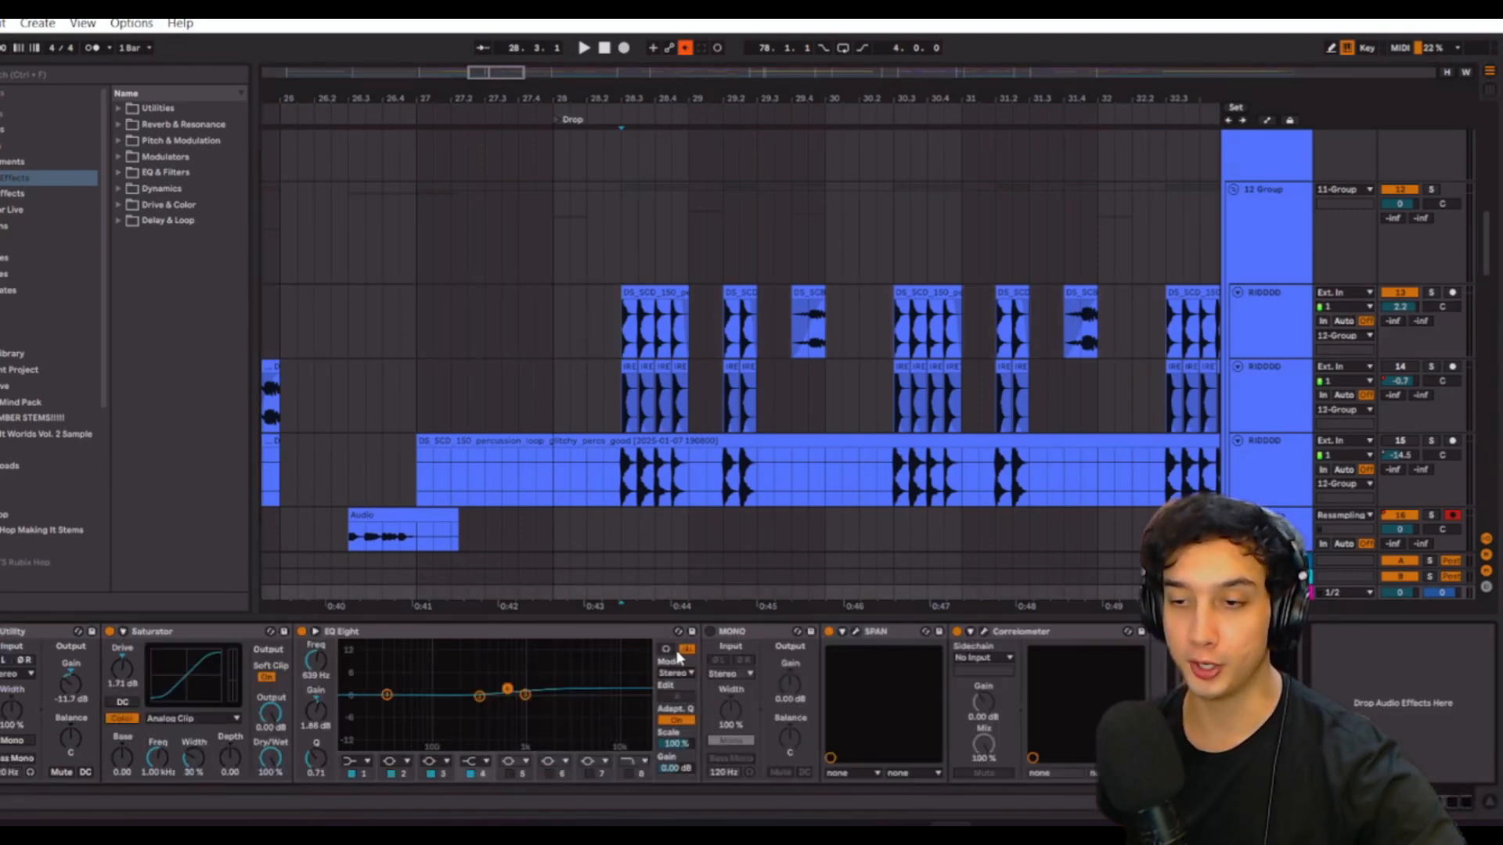
pyautogui.click(709, 631)
pyautogui.press('space')
pyautogui.click(536, 382)
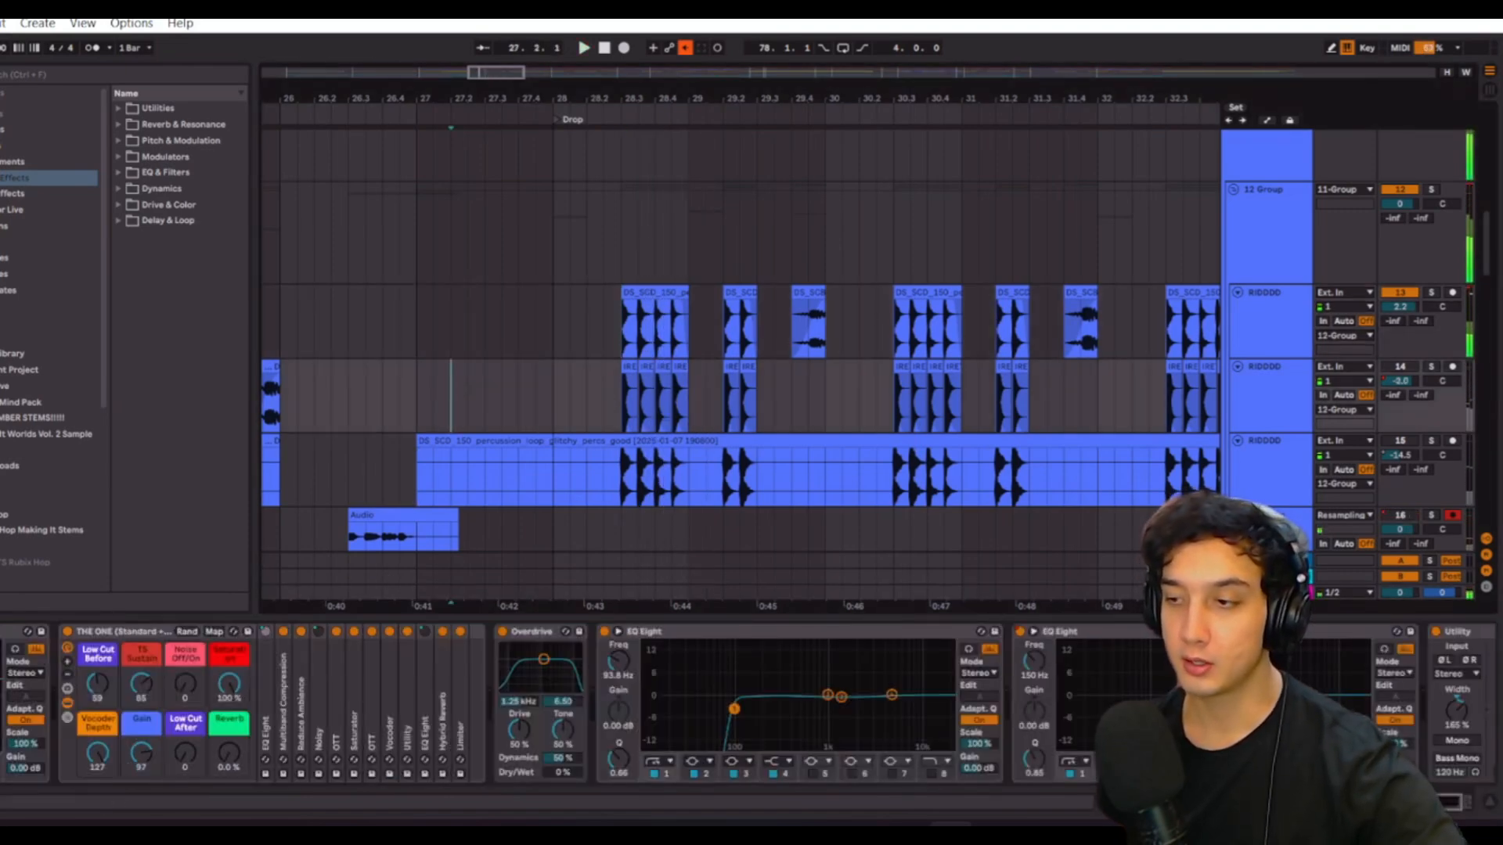
pyautogui.click(1260, 592)
pyautogui.press('space')
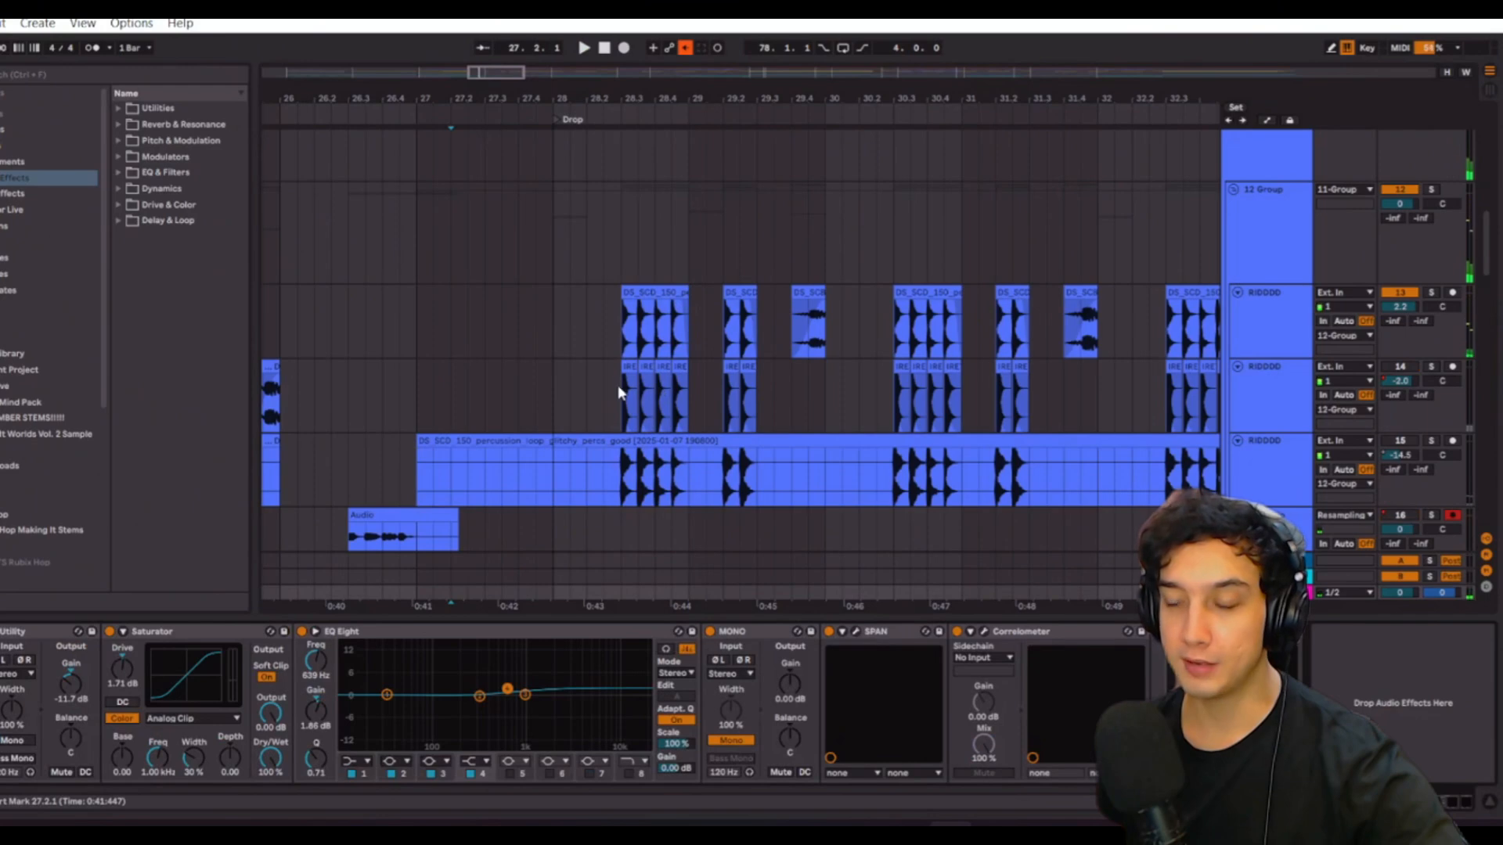
pyautogui.click(449, 386)
pyautogui.press('space')
pyautogui.click(555, 394)
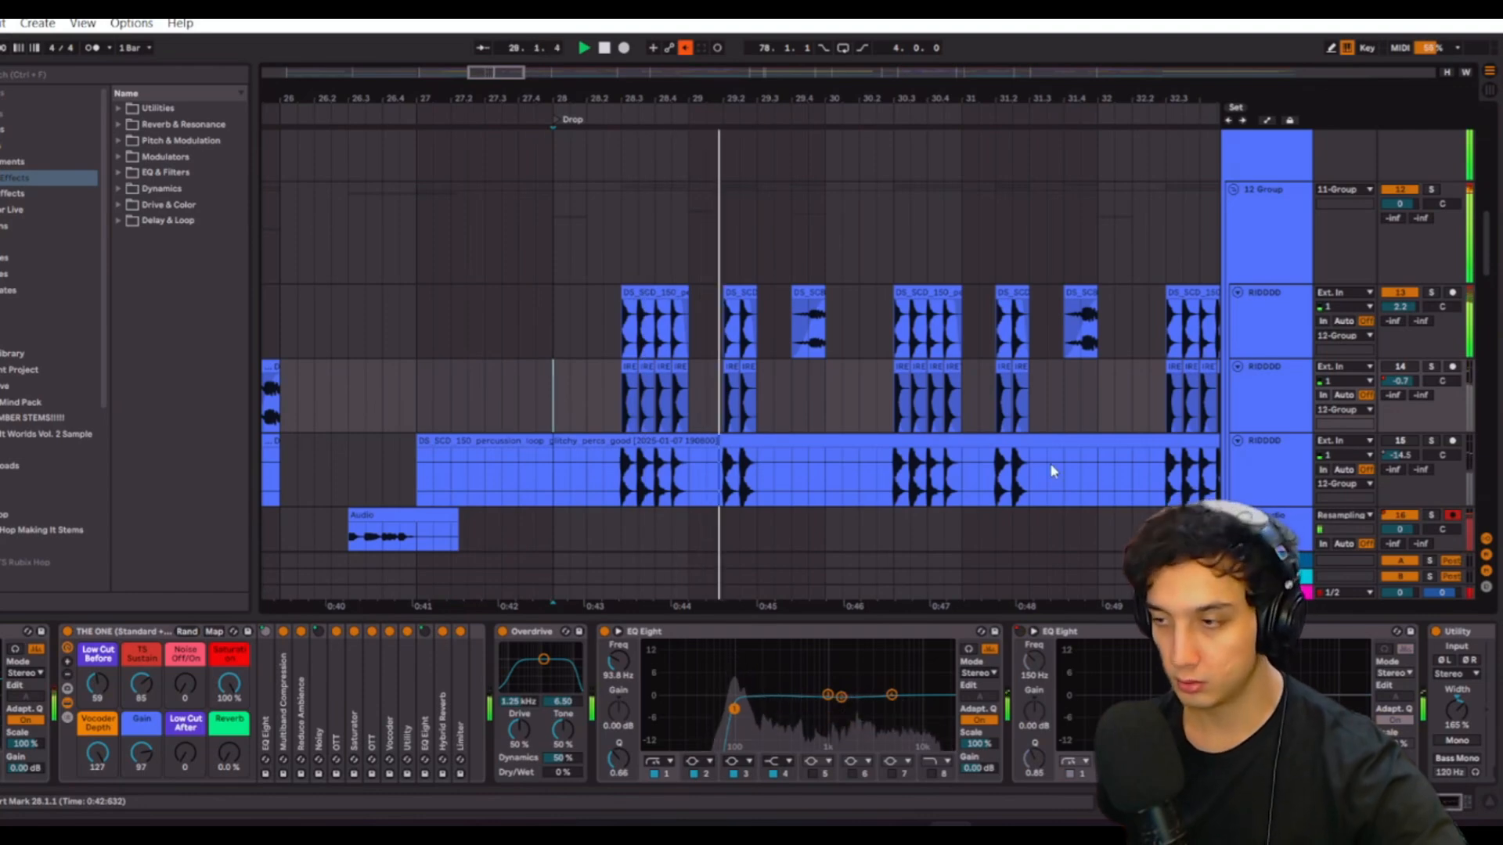
pyautogui.press('space')
# - Switch track 13's THE ONE rack back on, reactivate tracks 14 and 15, and audition them in mono from 28.1.1
pyautogui.click(1275, 325)
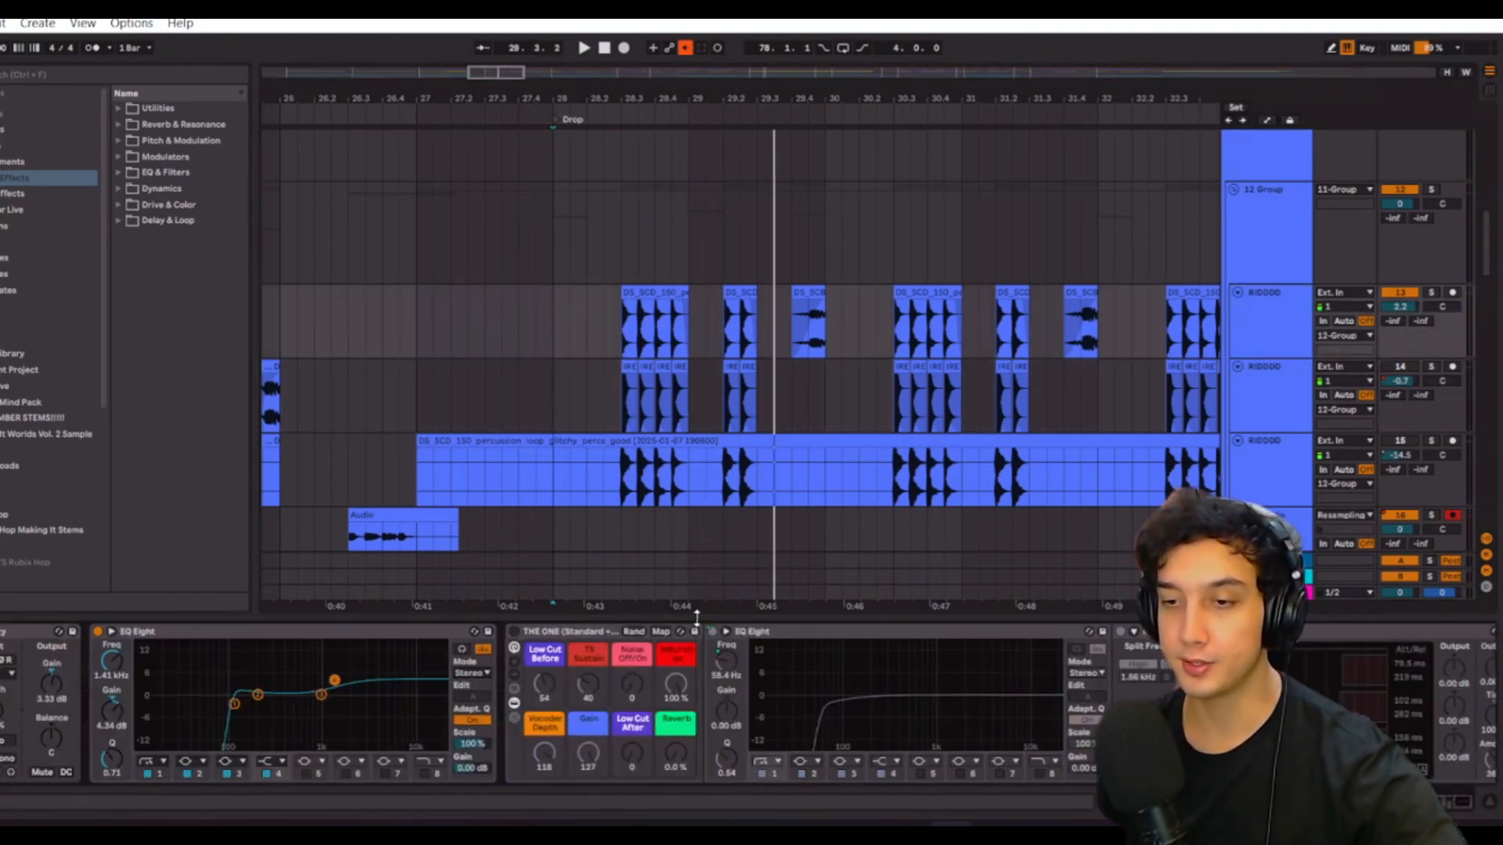
pyautogui.click(515, 632)
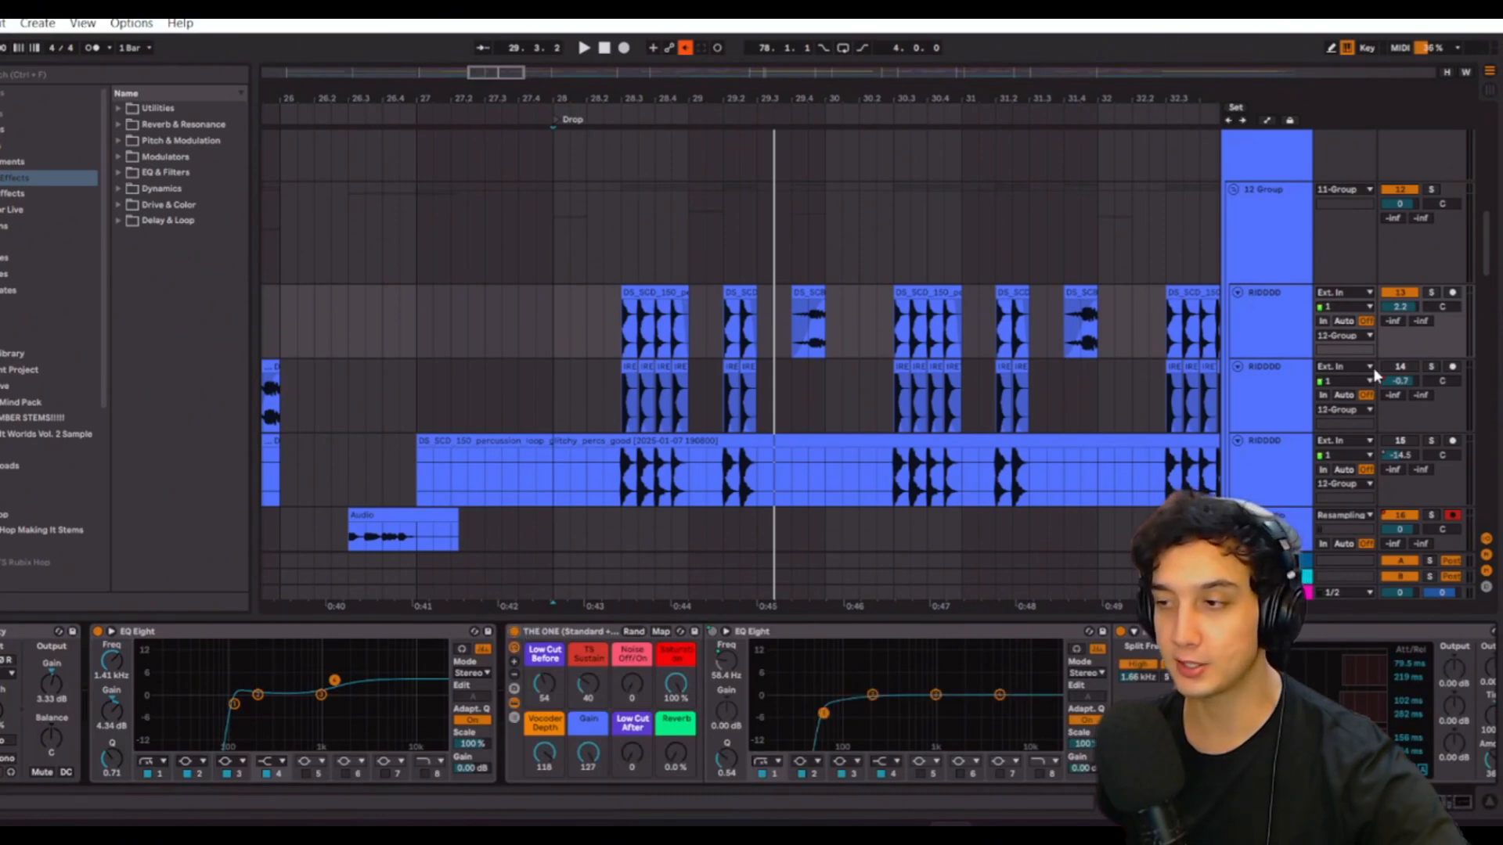
pyautogui.click(1399, 367)
pyautogui.click(1403, 440)
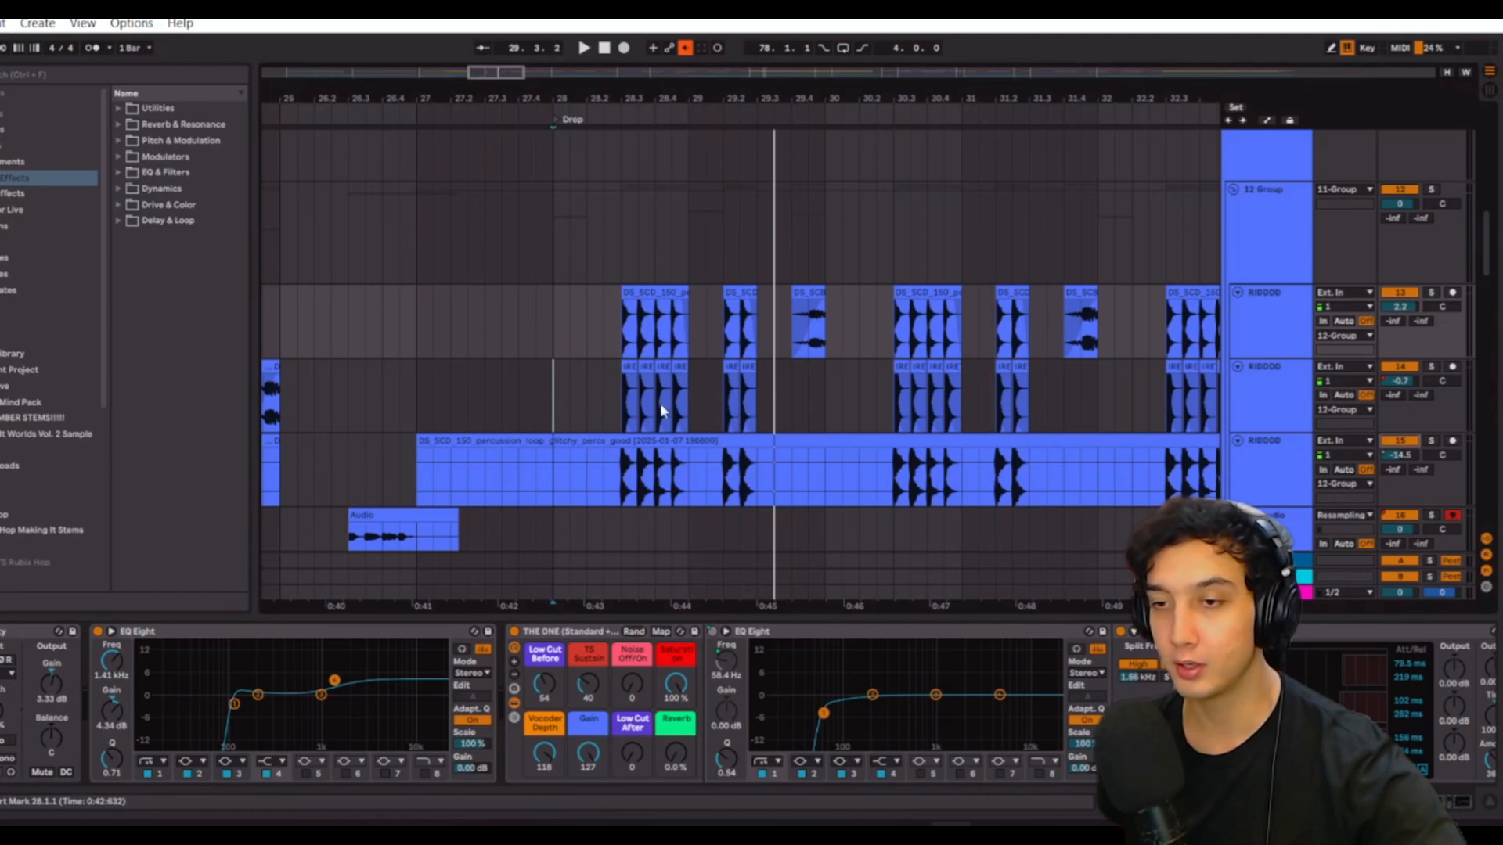
pyautogui.click(550, 385)
pyautogui.press('space')
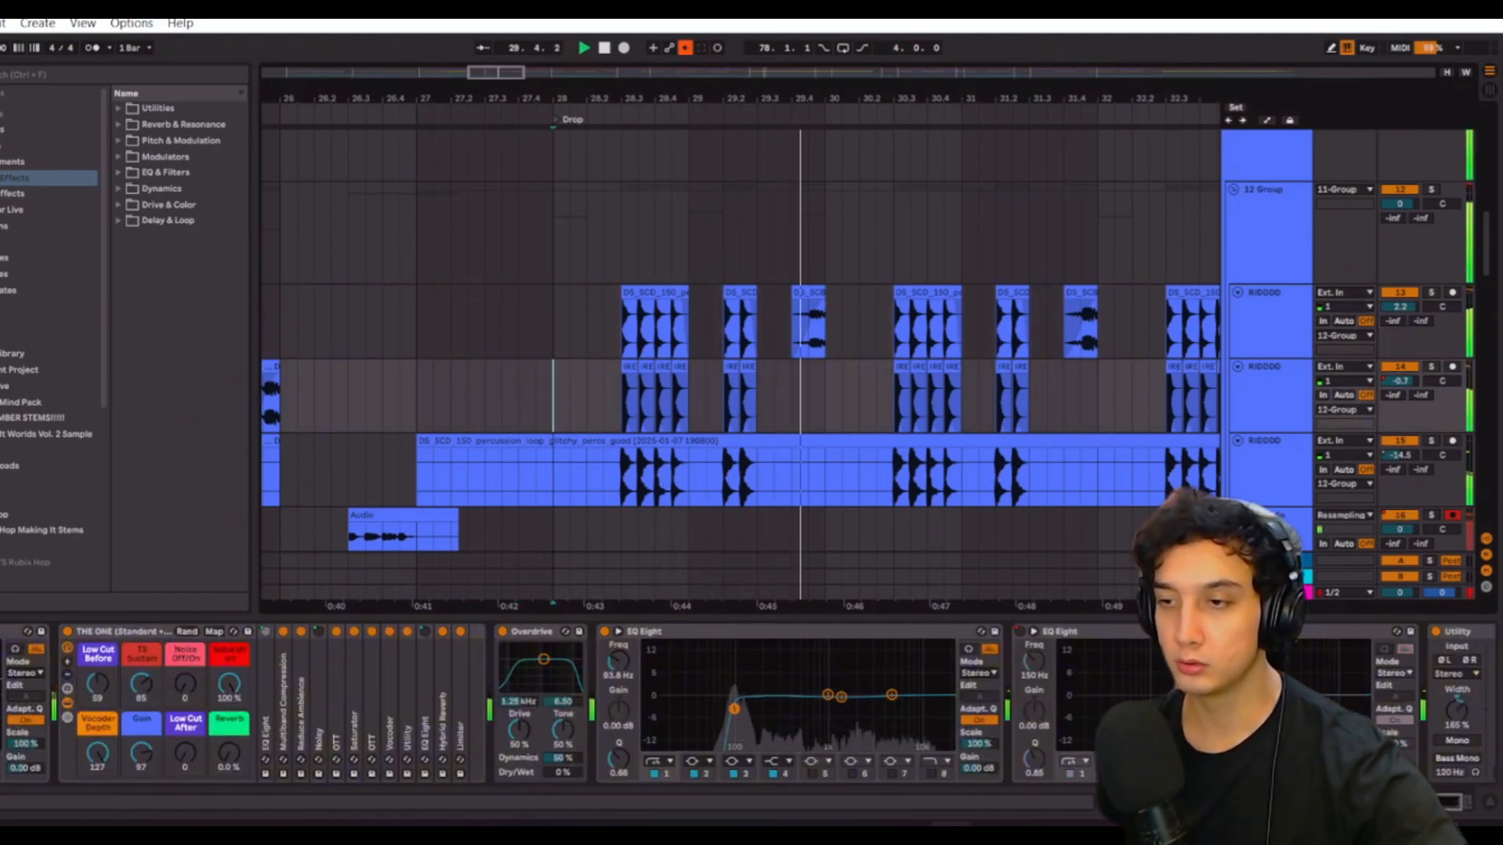
pyautogui.press('space')
# - Switch off the MONO device in the master chain and replay the start of the drop in stereo
pyautogui.click(1271, 592)
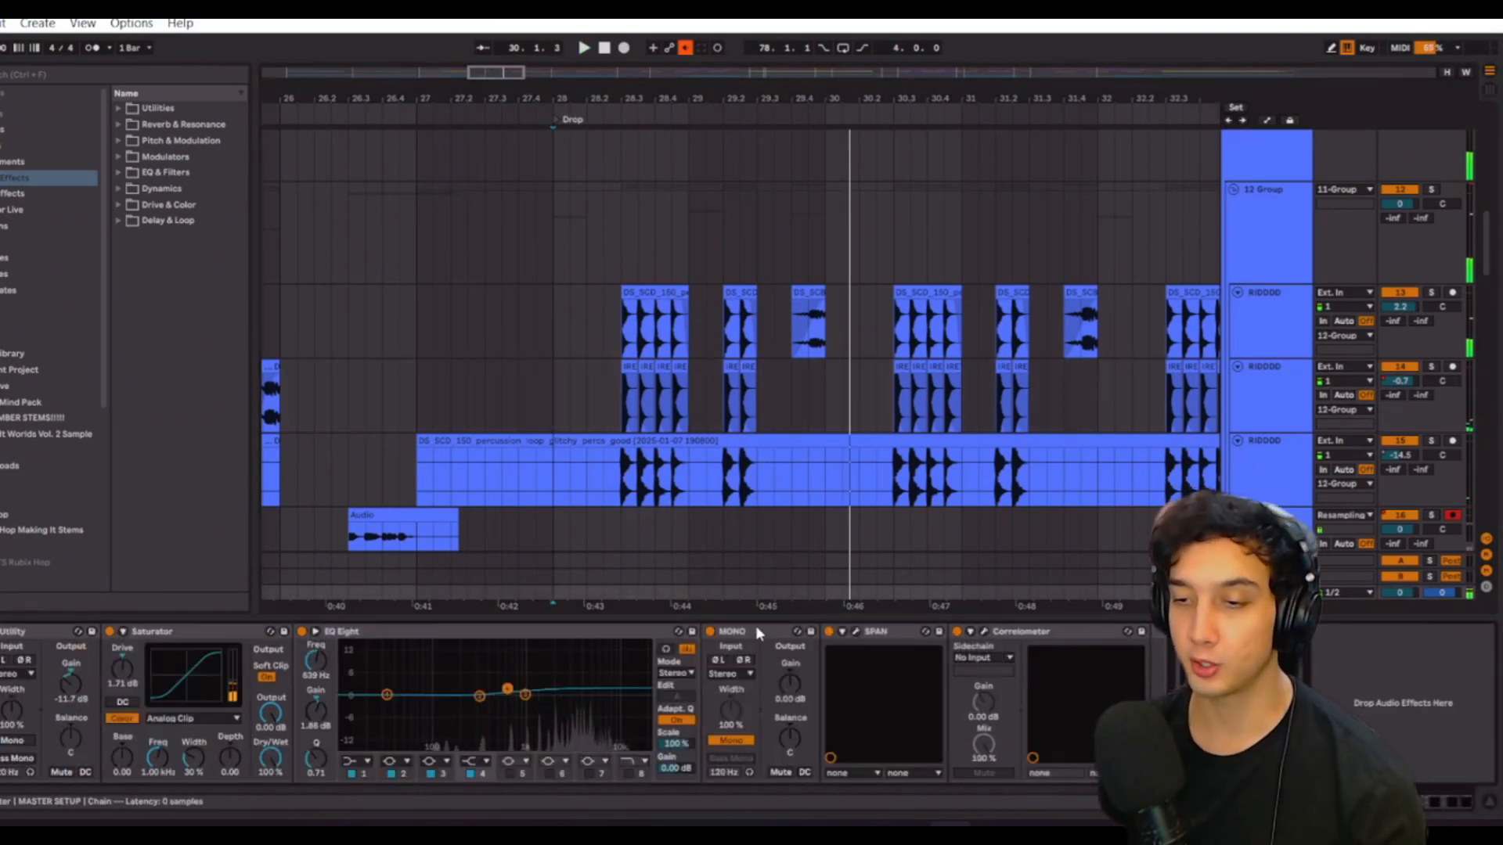
pyautogui.click(709, 631)
pyautogui.click(563, 362)
pyautogui.press('space')
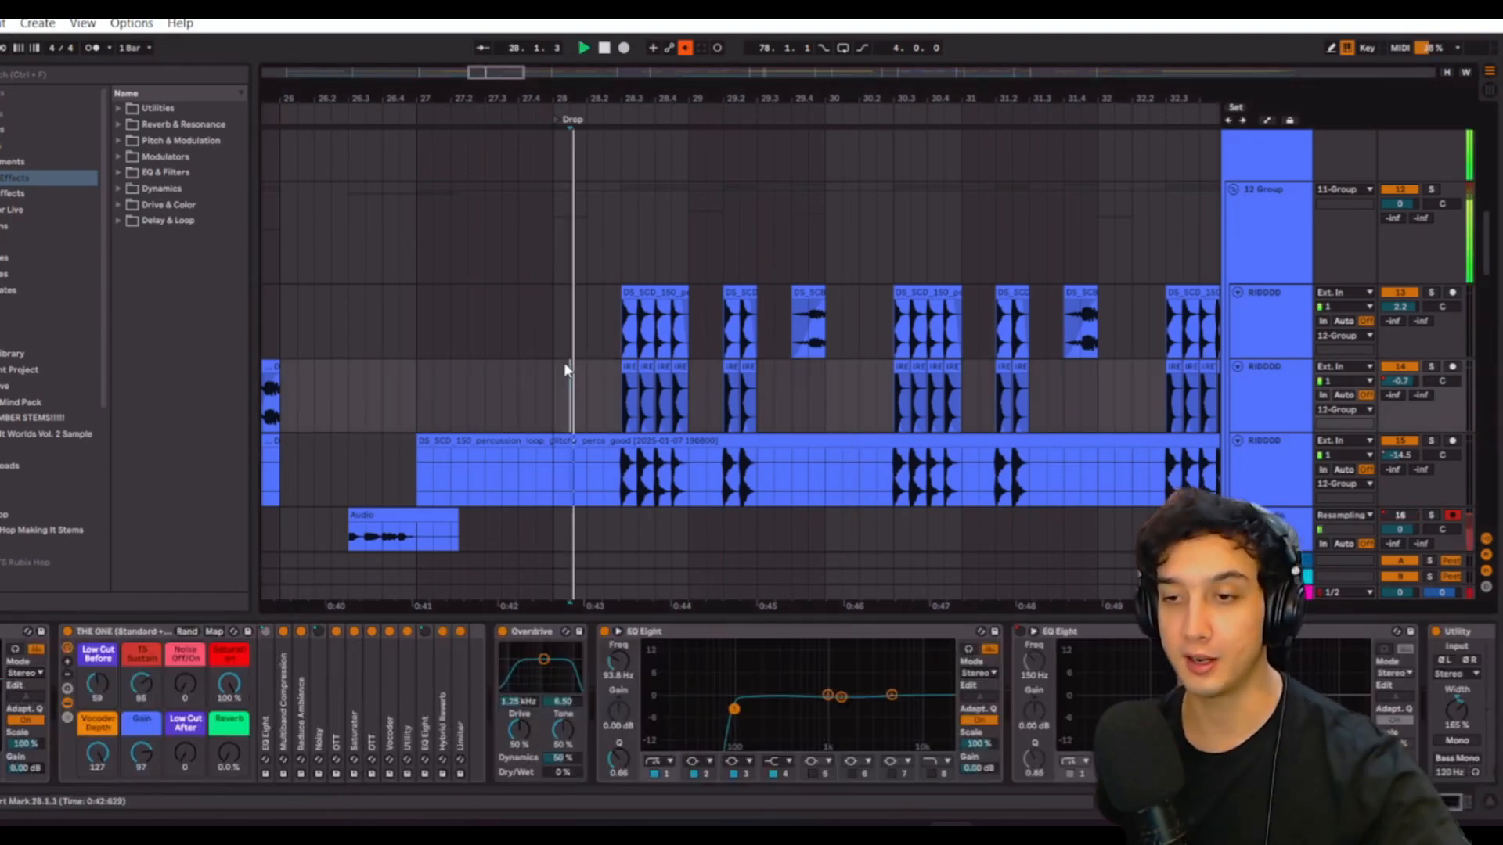
pyautogui.press('space')
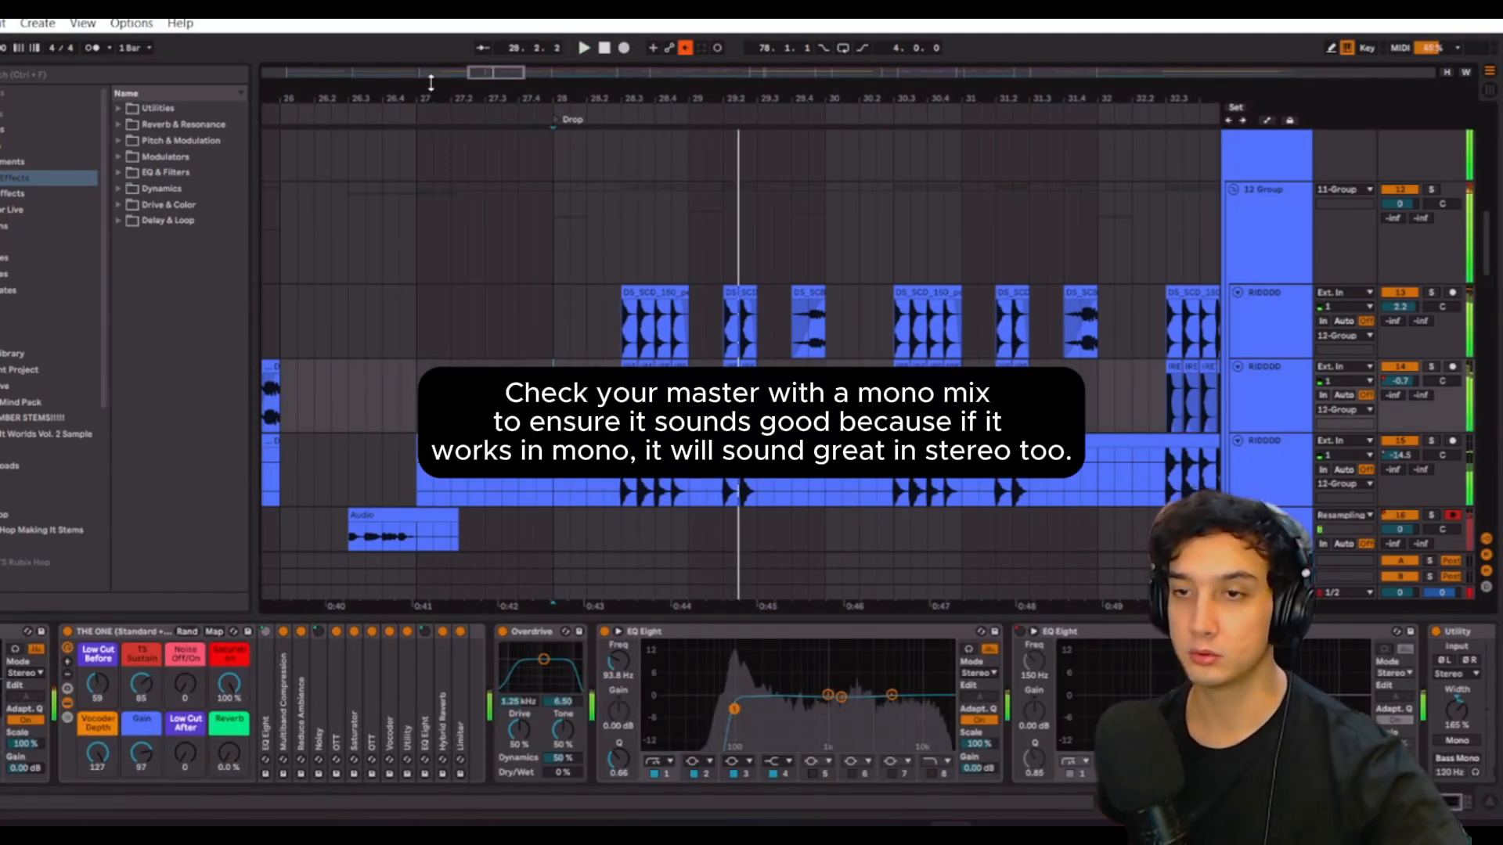
# - Unfold the SUB group in the arrangement to reveal its Serum and EXX BASS tracks at the drop
pyautogui.moveTo(430, 86); pyautogui.dragTo(541, 76)
pyautogui.scroll(-10, 585, 171)
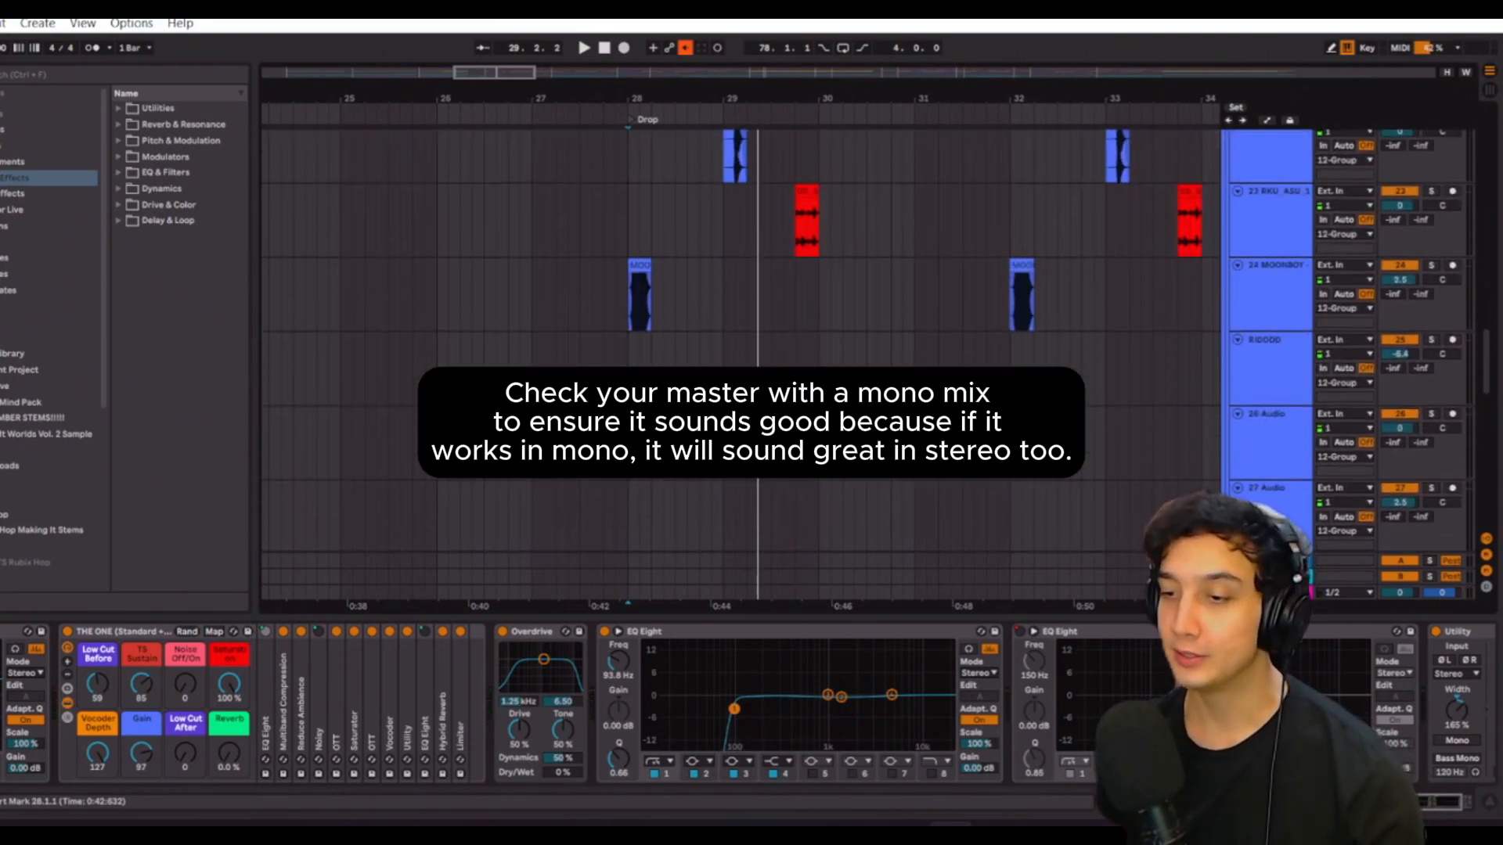
pyautogui.scroll(1, 867, 587)
pyautogui.scroll(-12, 728, 407)
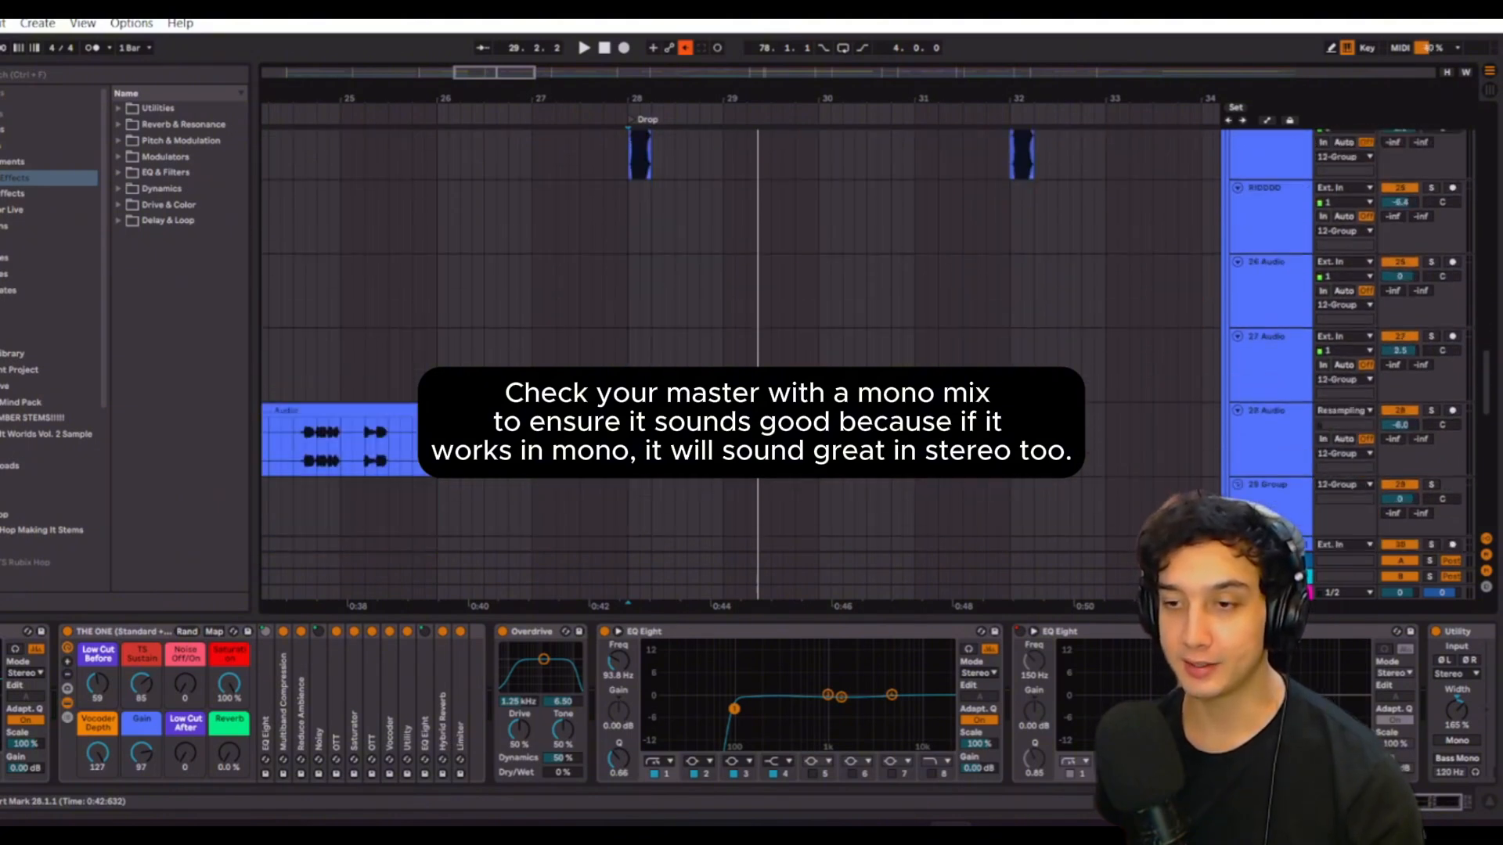
pyautogui.scroll(-5, 694, 370)
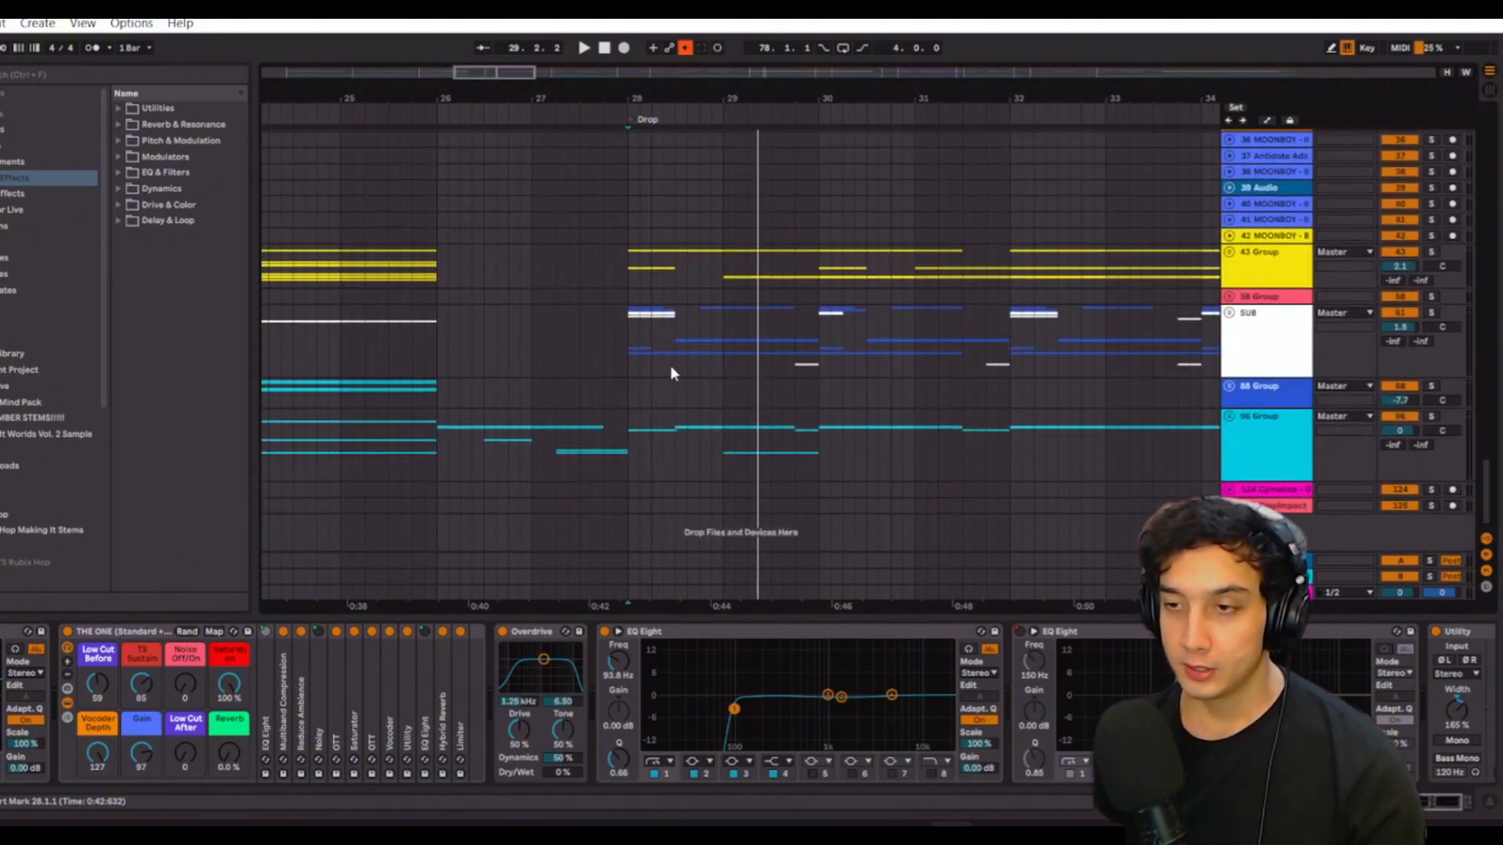
pyautogui.click(1229, 314)
pyautogui.scroll(-5, 599, 284)
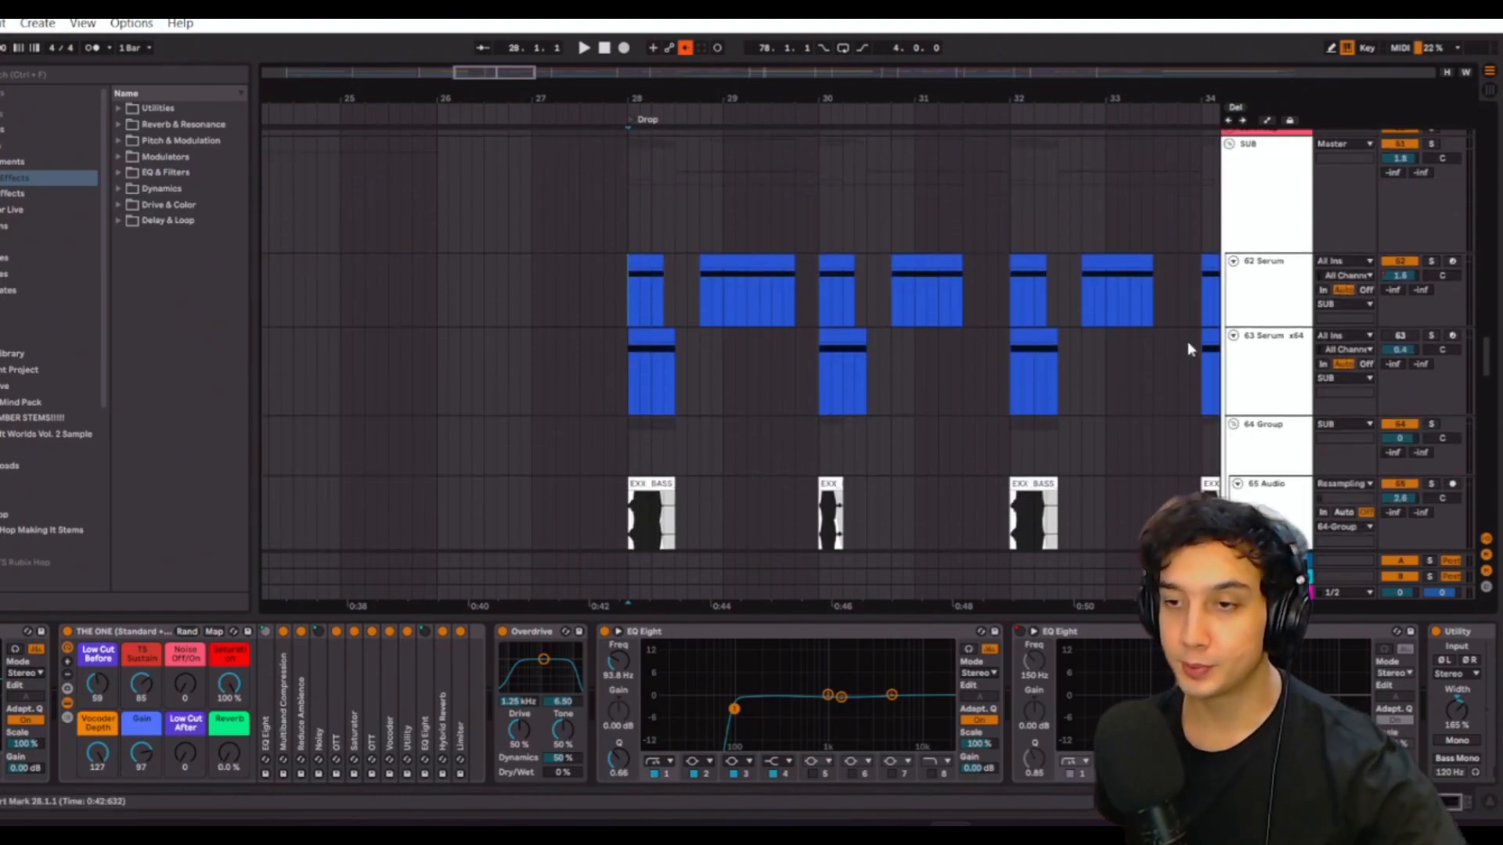
# - Solo track 62 Serum in the SUB group and audition its sub bass from 28.1.1
pyautogui.click(1283, 293)
pyautogui.press('space')
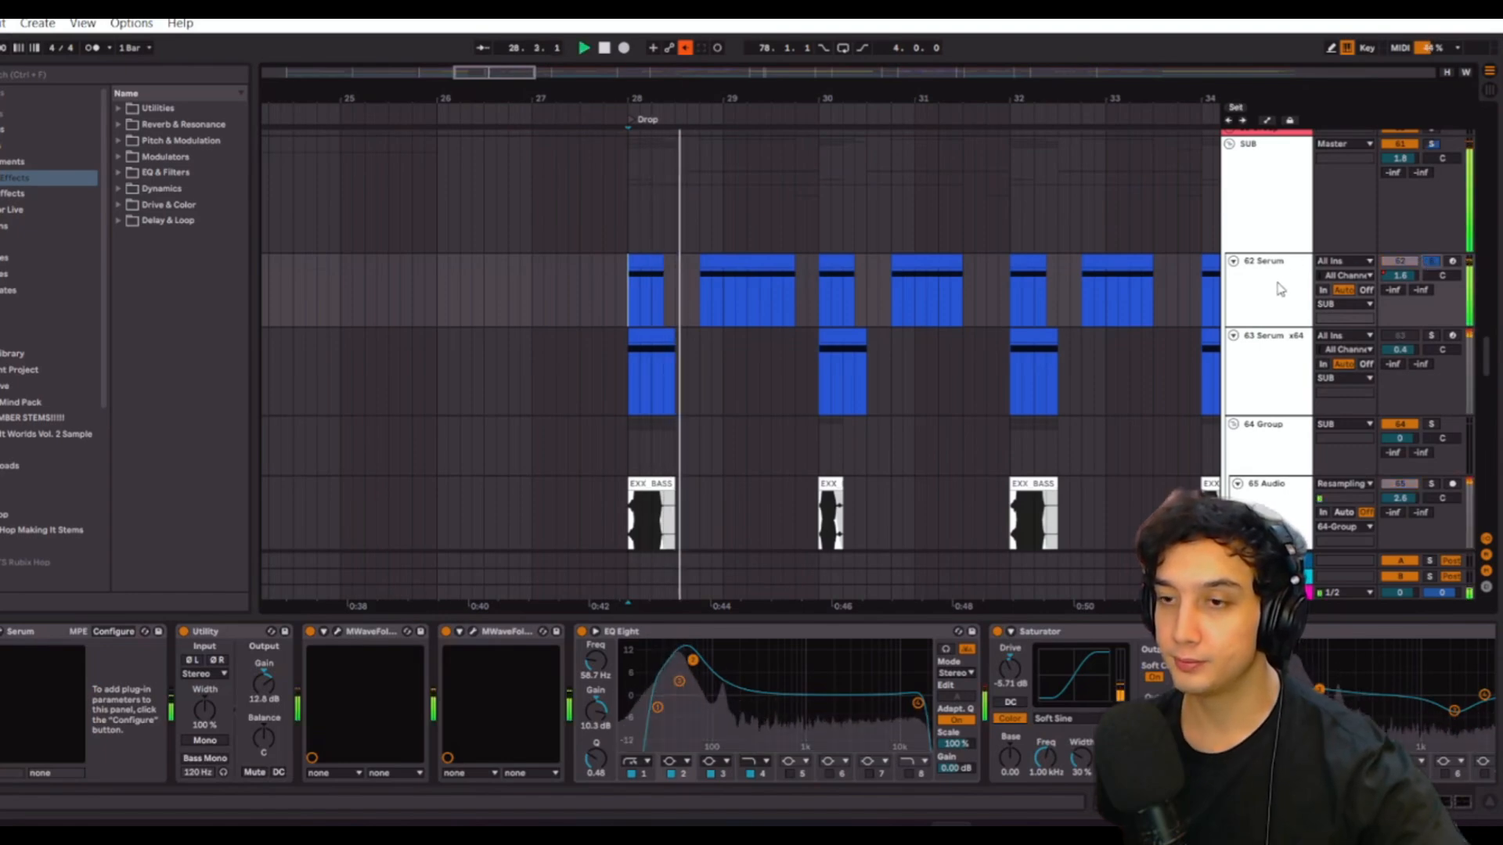
pyautogui.press('space')
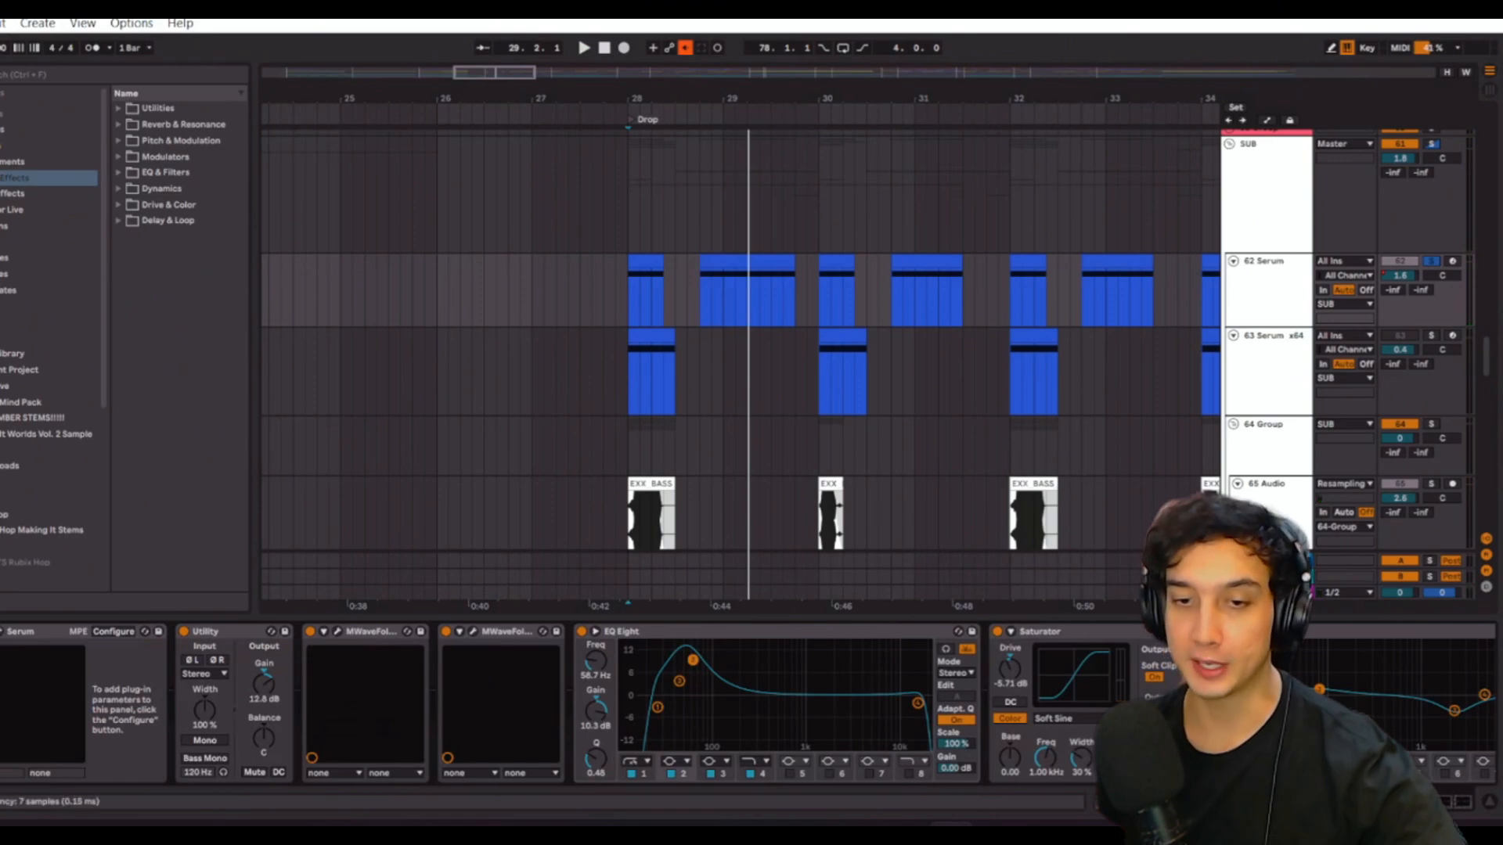
# - Open track 62's Serum synth, examine its oscillator and distortion effect settings, and close it
pyautogui.hotkey('ctrl', 'alt', 'p')
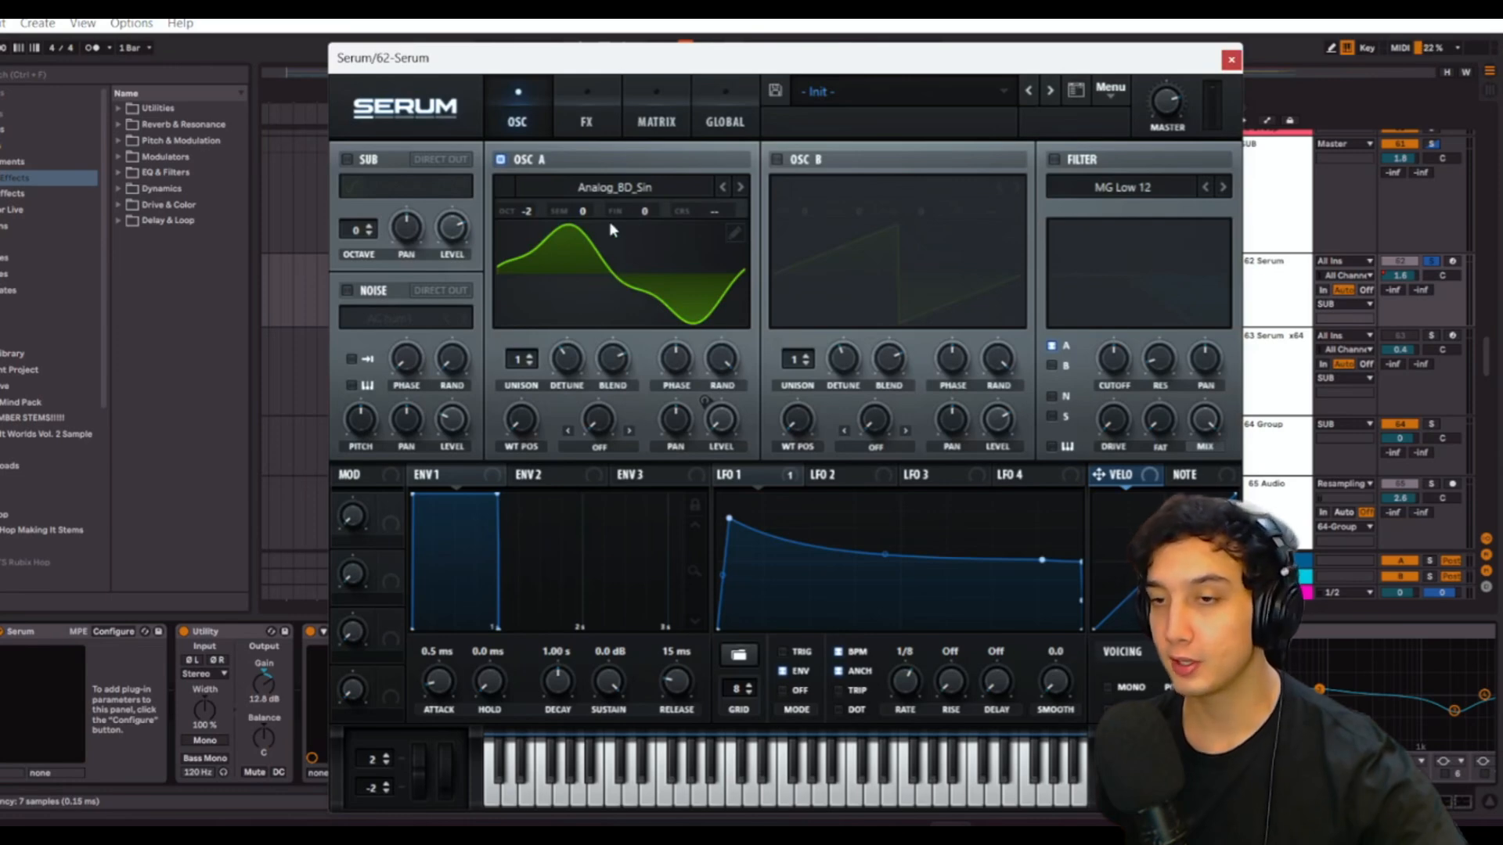
pyautogui.click(580, 119)
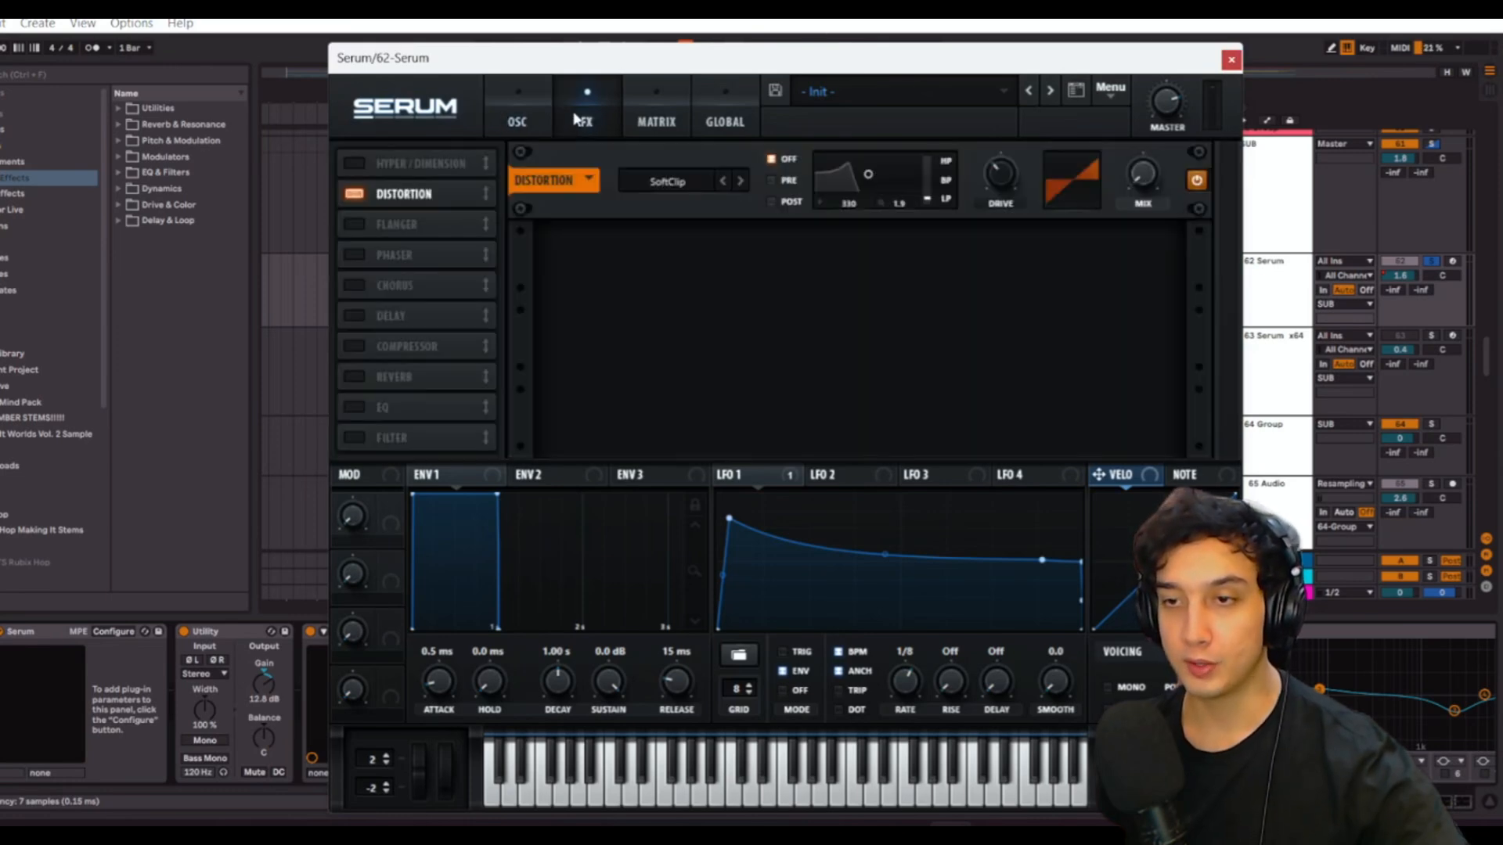
pyautogui.click(1231, 61)
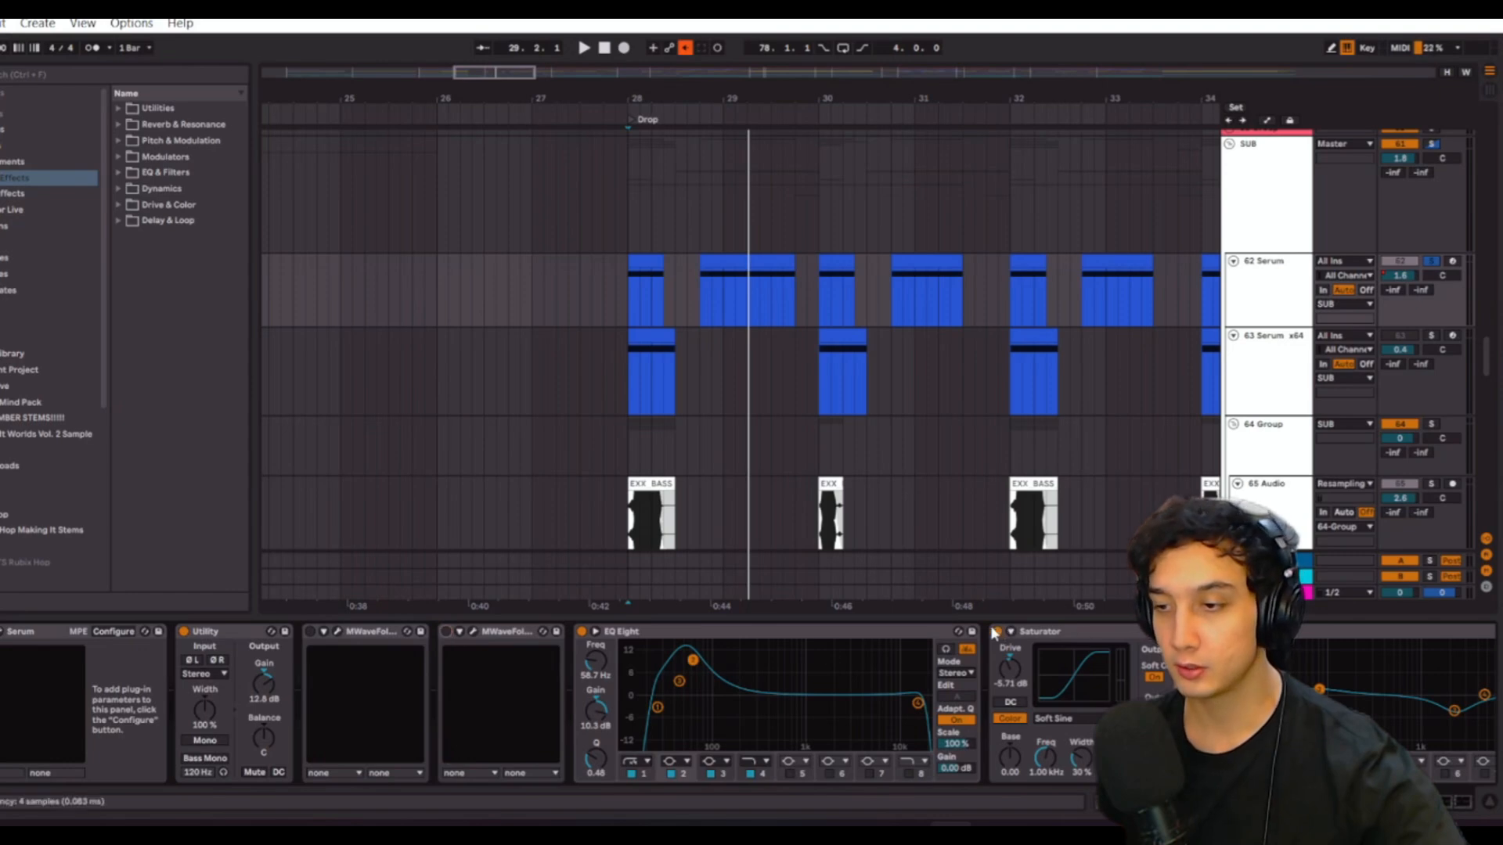
# - Examine the Saturator in track 62's effect chain and replay the soloed sub
pyautogui.moveTo(1354, 802)
pyautogui.mouseDown()
pyautogui.moveTo(1475, 799)
pyautogui.moveTo(1358, 801)
pyautogui.mouseUp()
pyautogui.click(1049, 631)
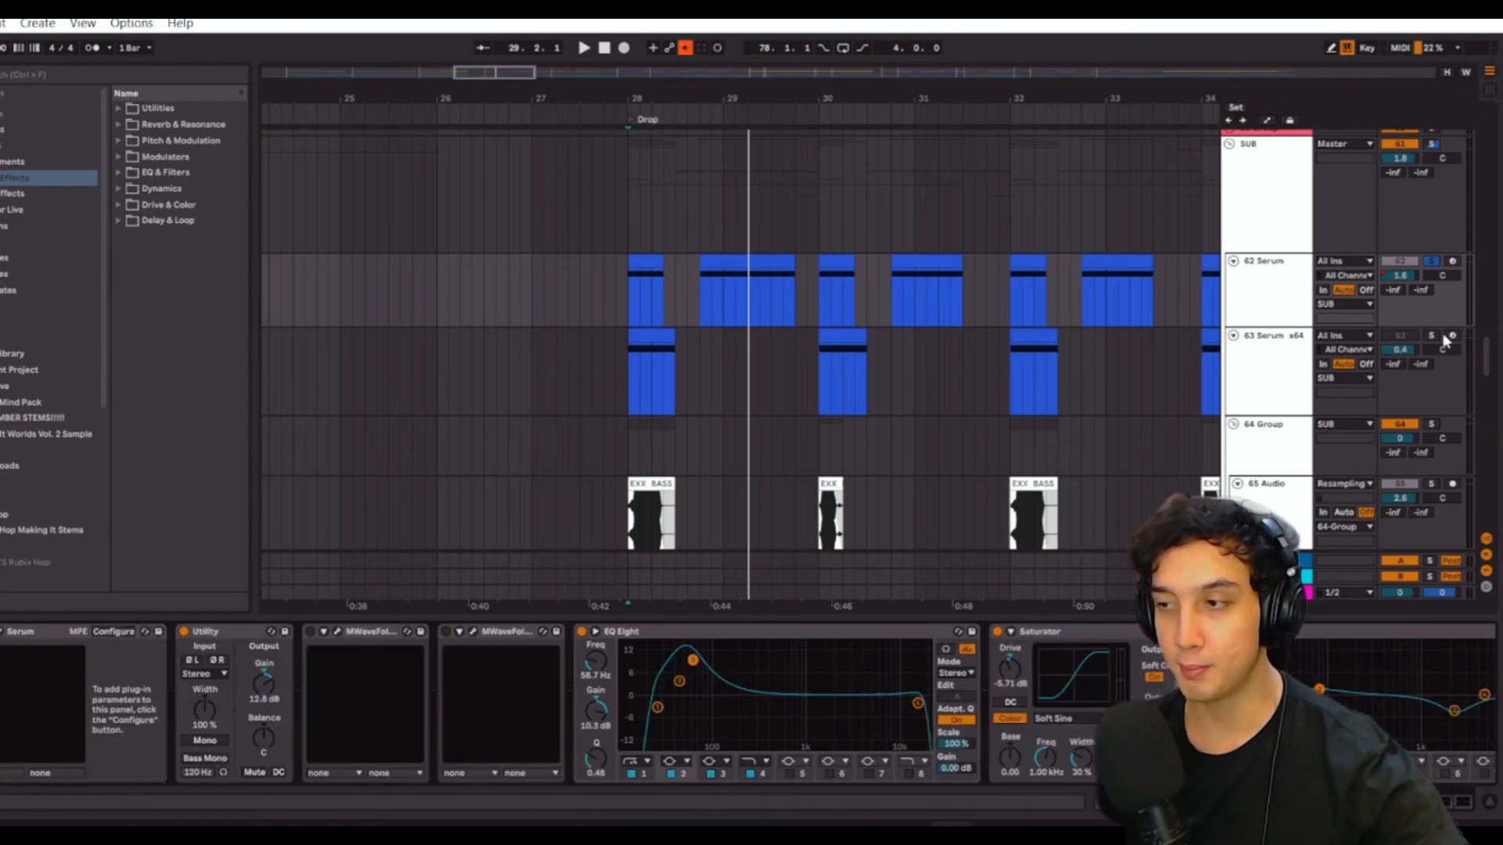
pyautogui.press('space')
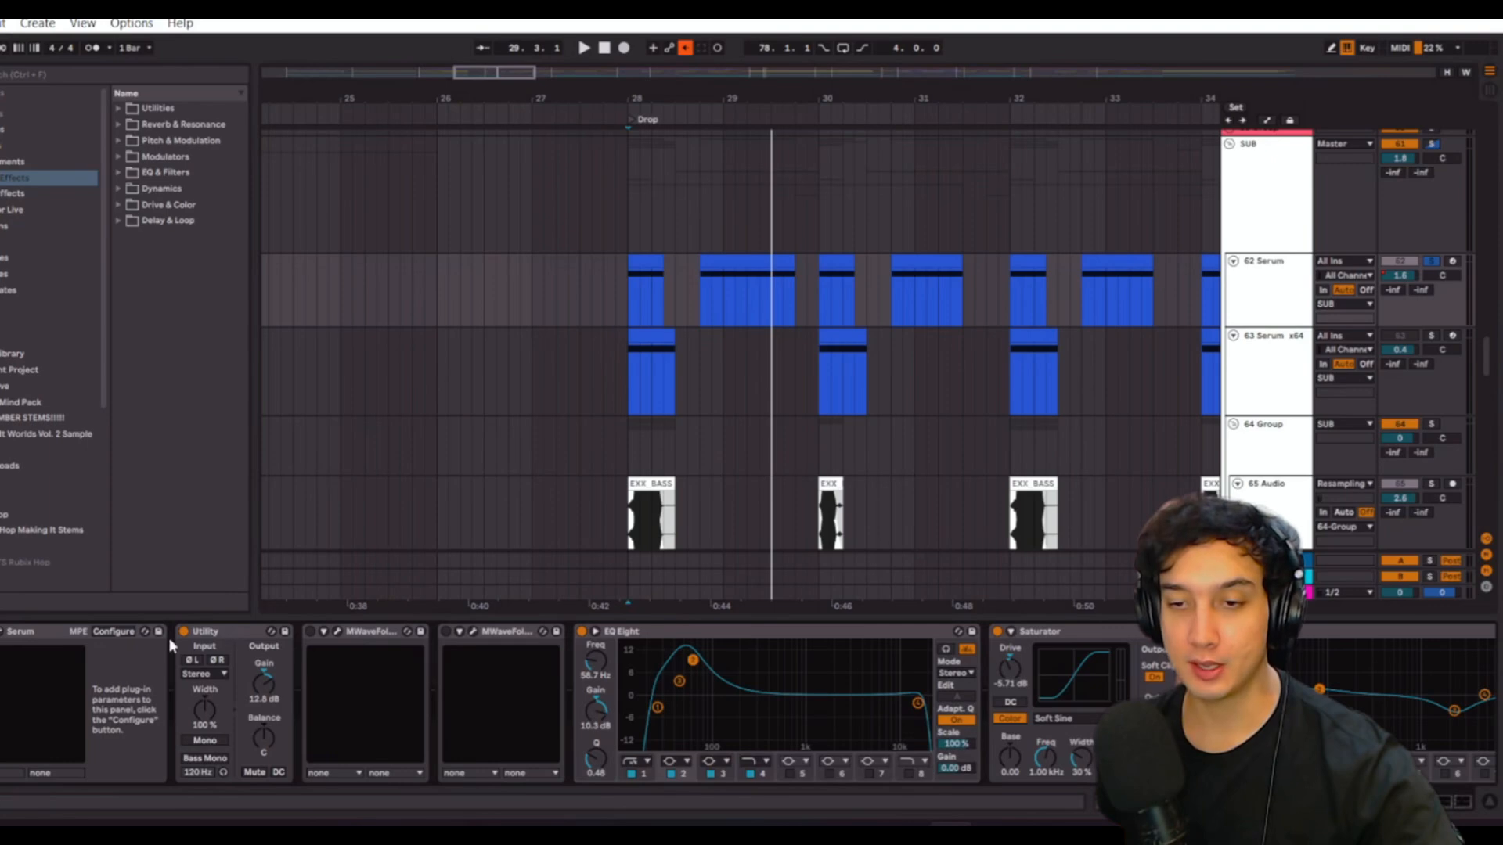
# - Examine the first MWaveFolder in track 62's effect chain and audition the soloed sub through it
pyautogui.click(336, 632)
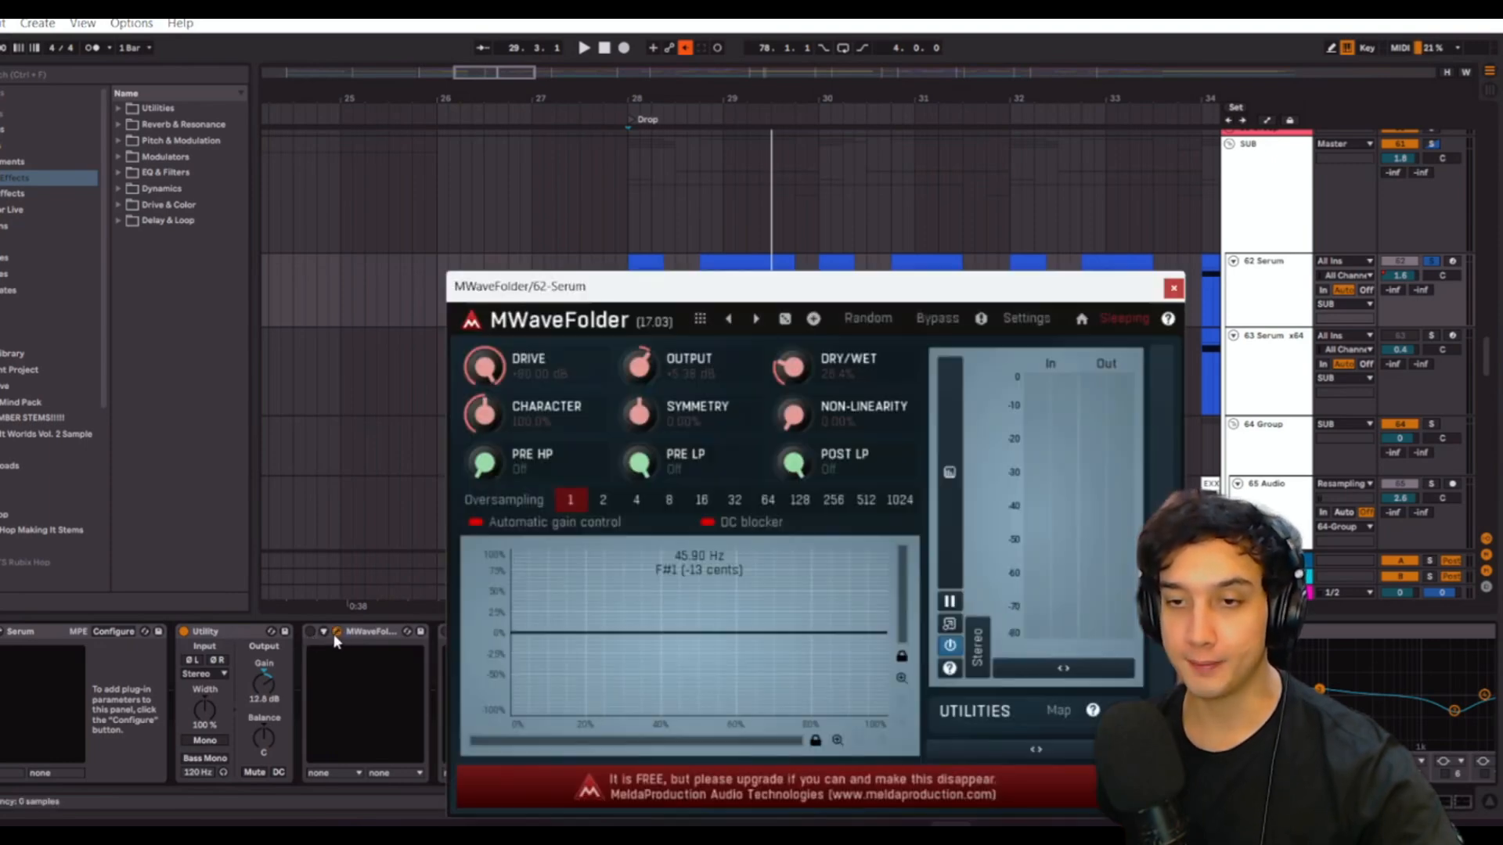
pyautogui.click(1173, 288)
pyautogui.press('space')
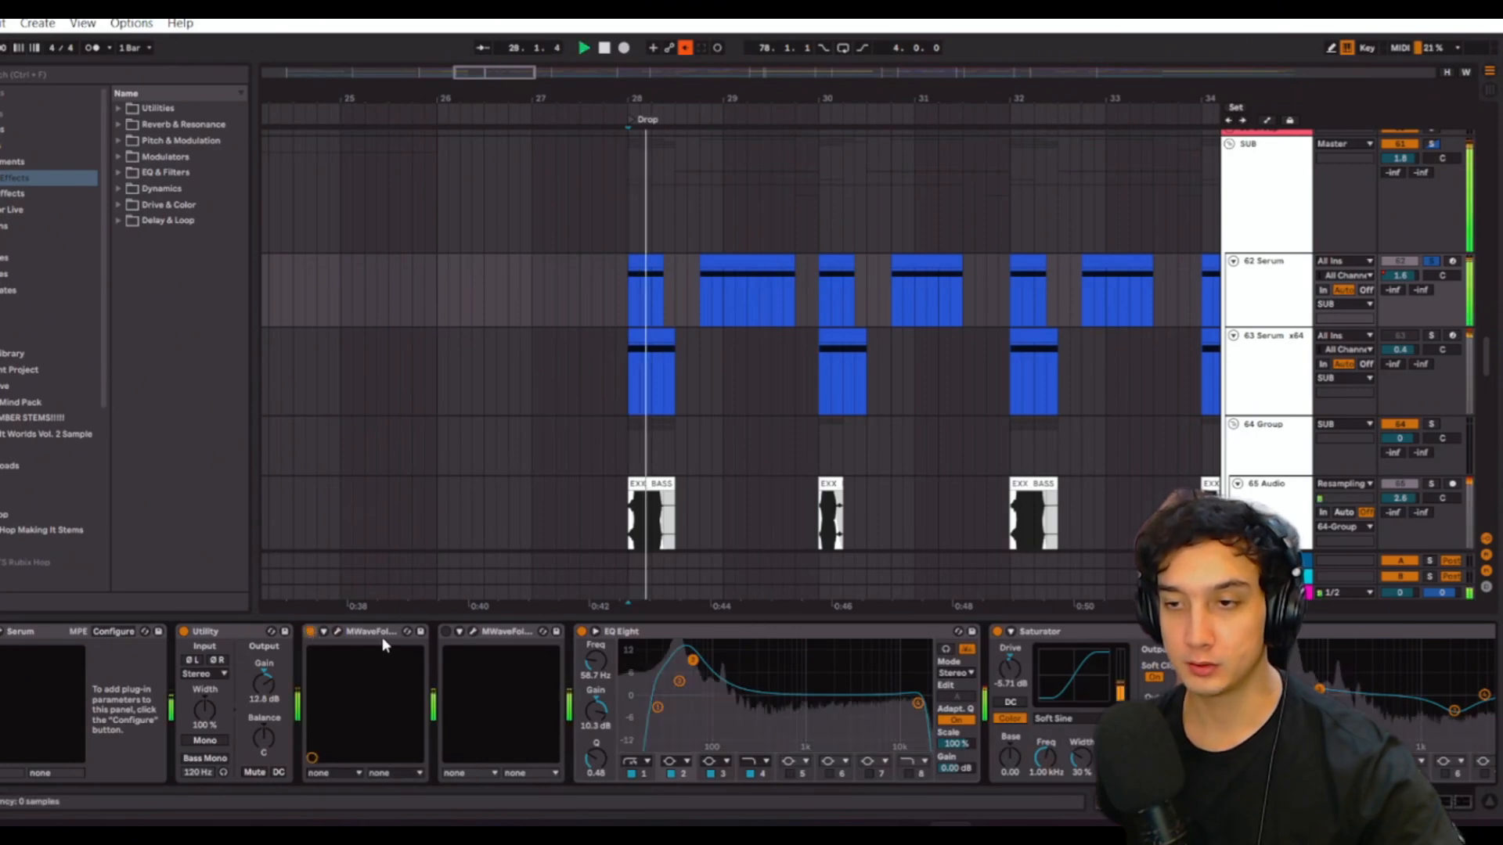
pyautogui.press('space')
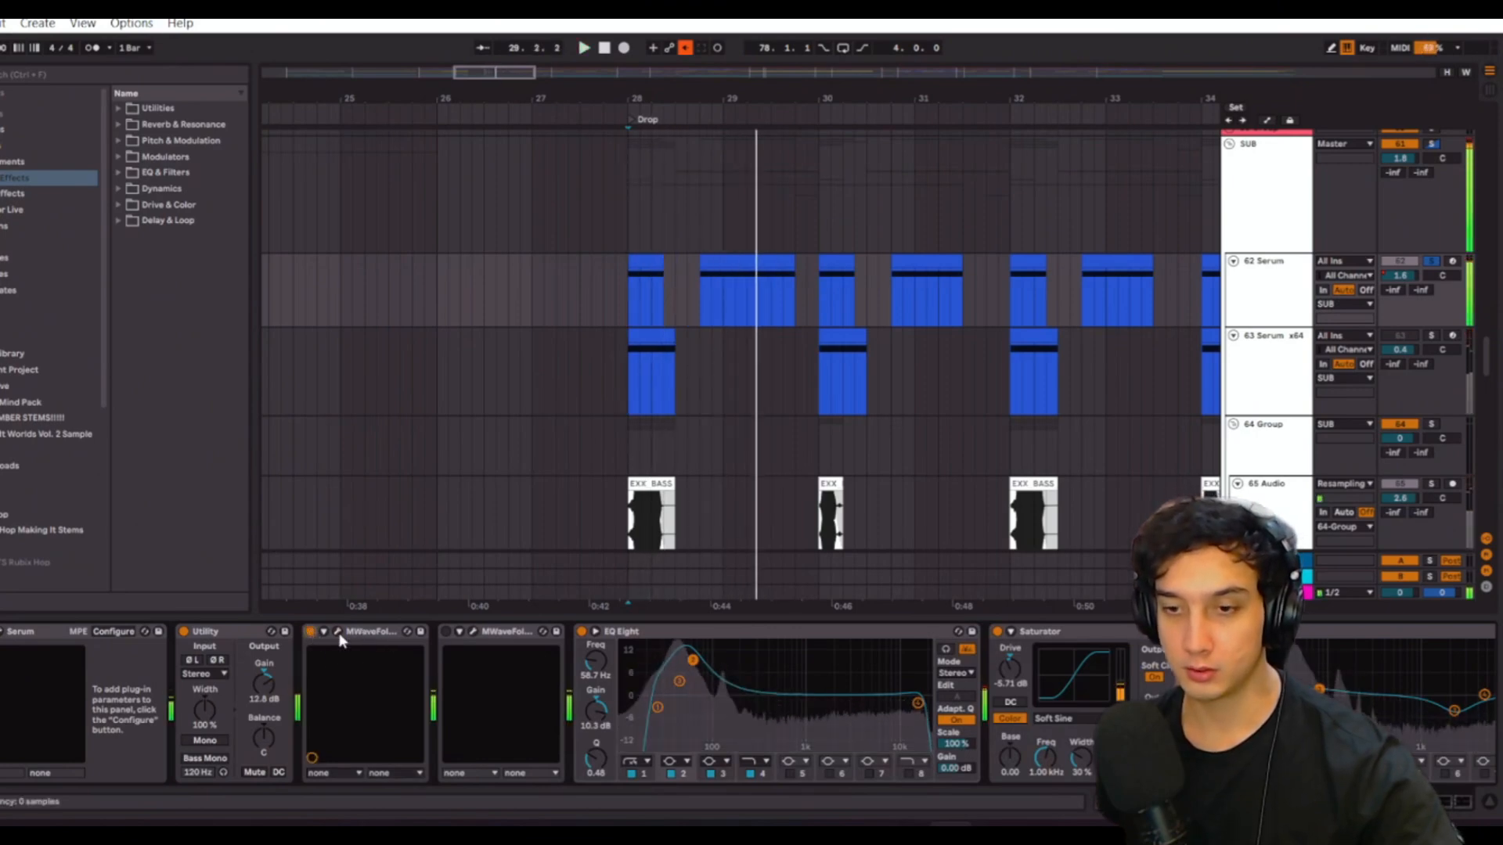
pyautogui.click(338, 633)
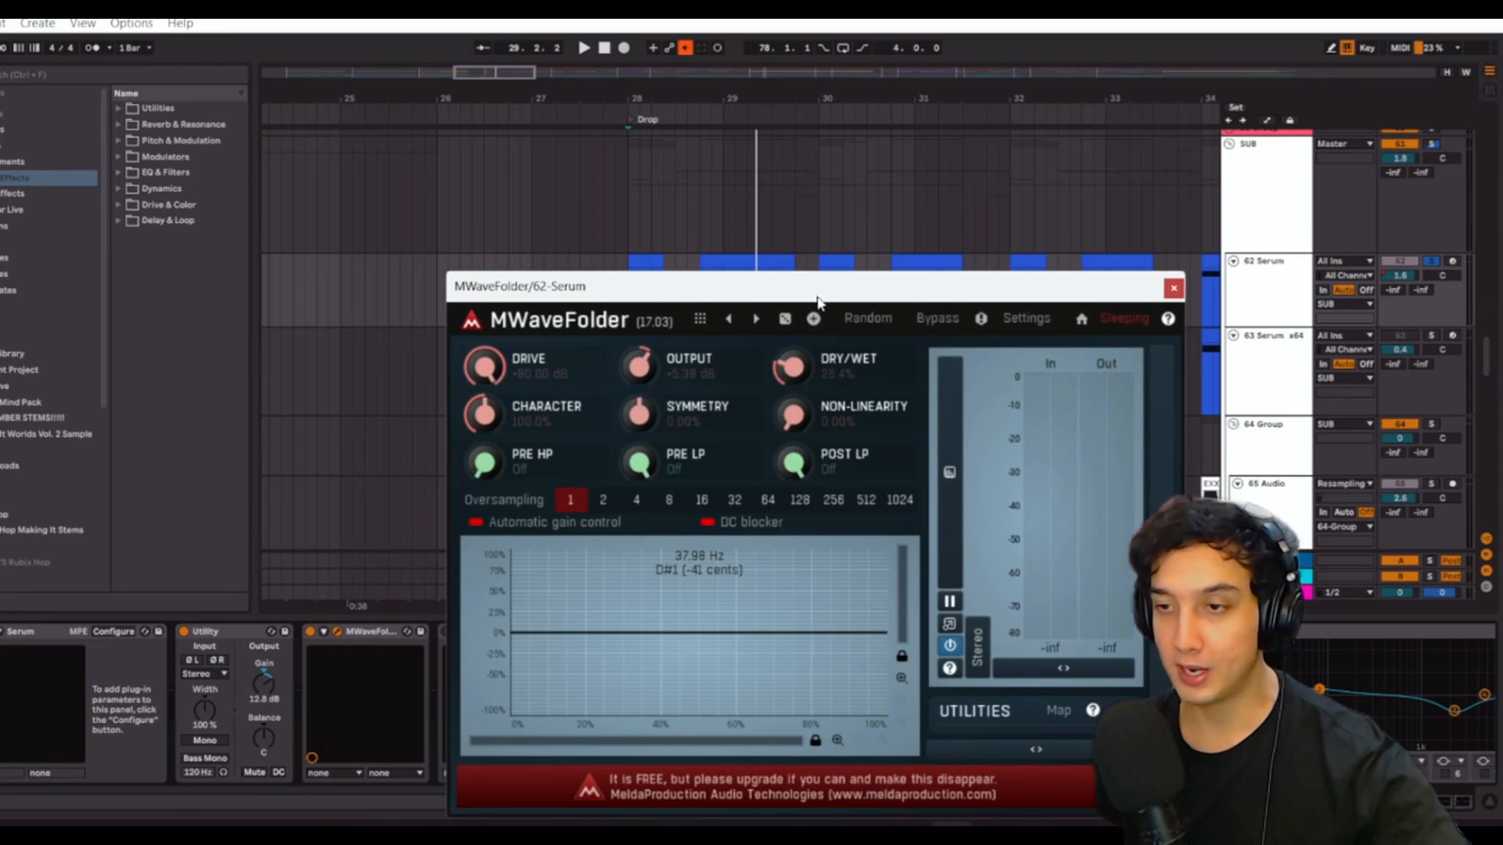
pyautogui.moveTo(817, 302); pyautogui.dragTo(761, 238)
pyautogui.click(1121, 230)
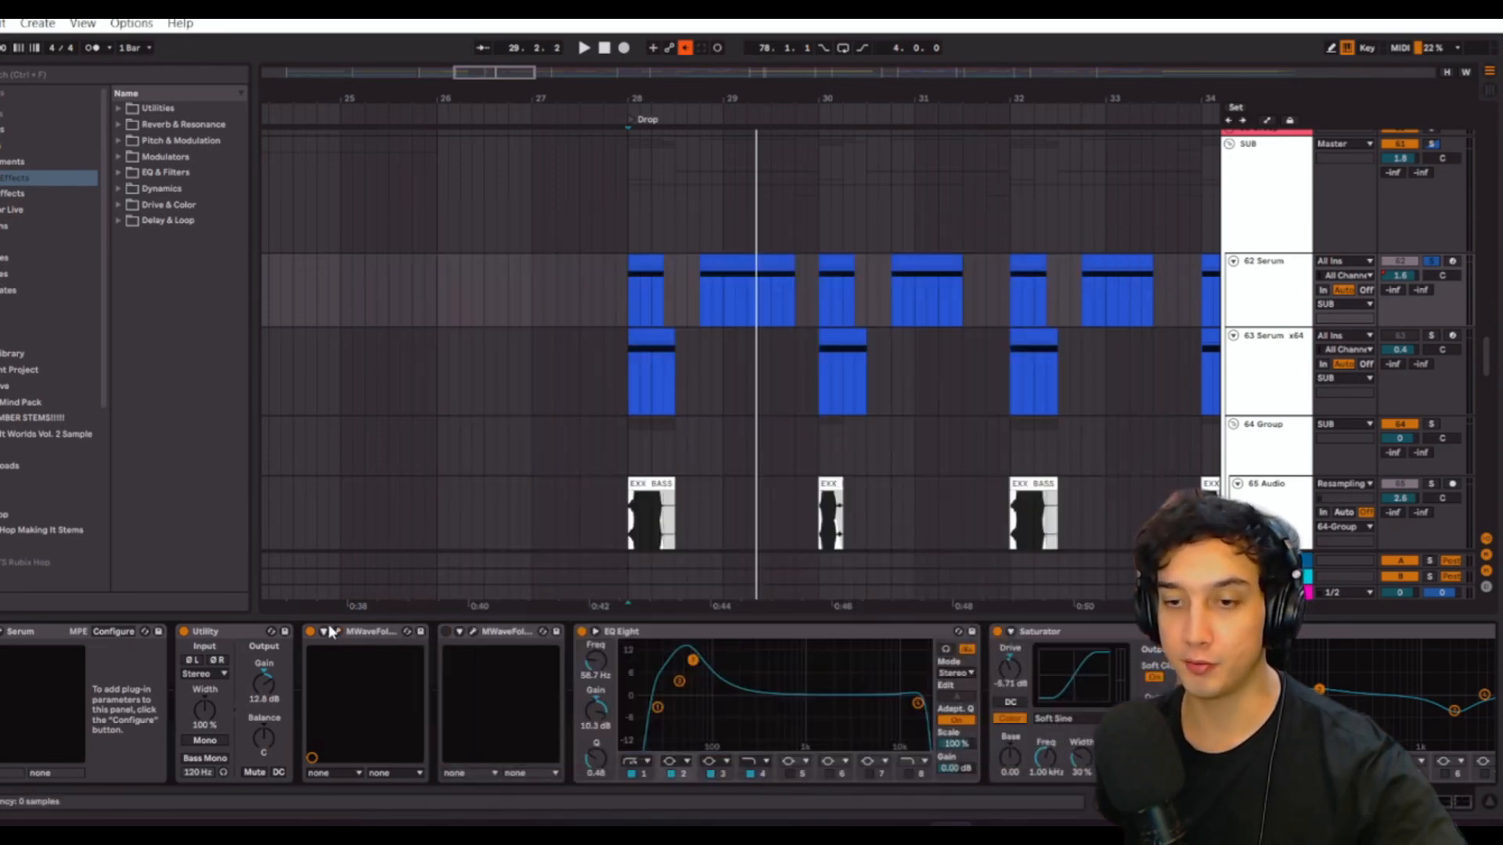
# - Compare the soloed sub with track 62's second MWaveFolder switched on and off during playback
pyautogui.click(446, 631)
pyautogui.press('space')
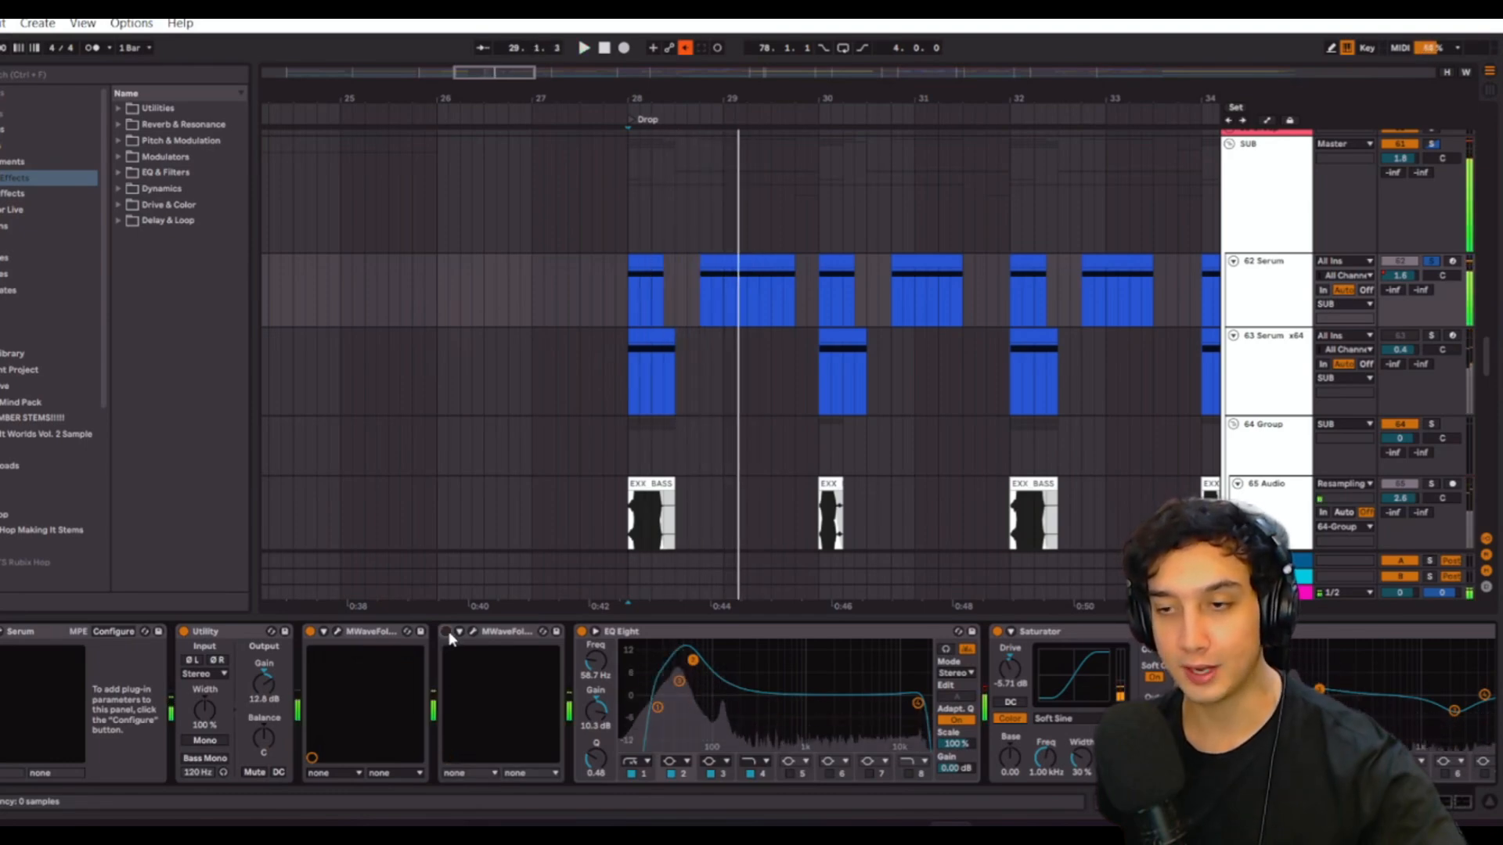
pyautogui.click(446, 631)
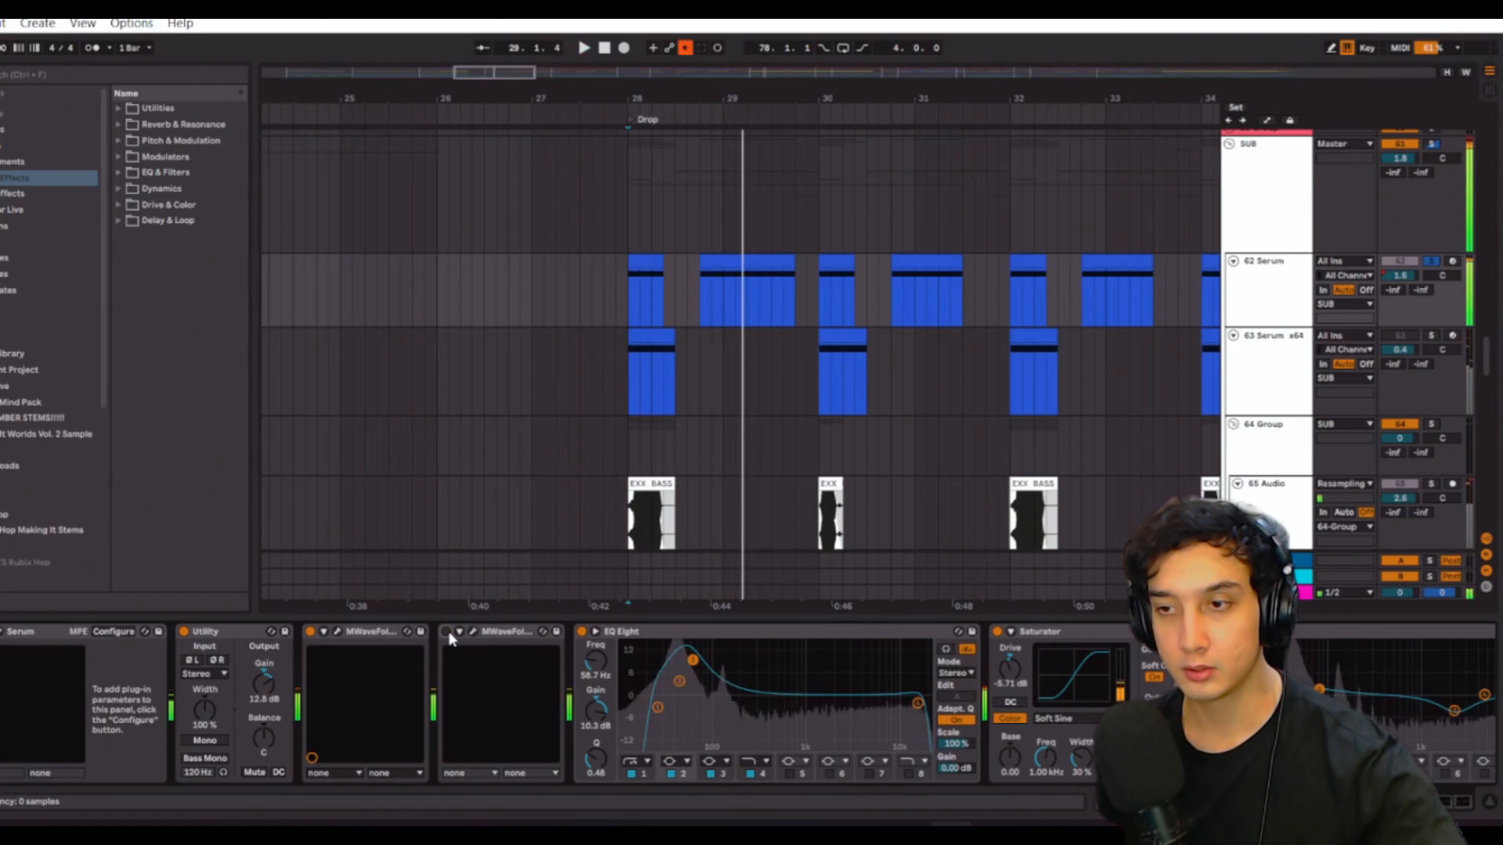
pyautogui.click(446, 632)
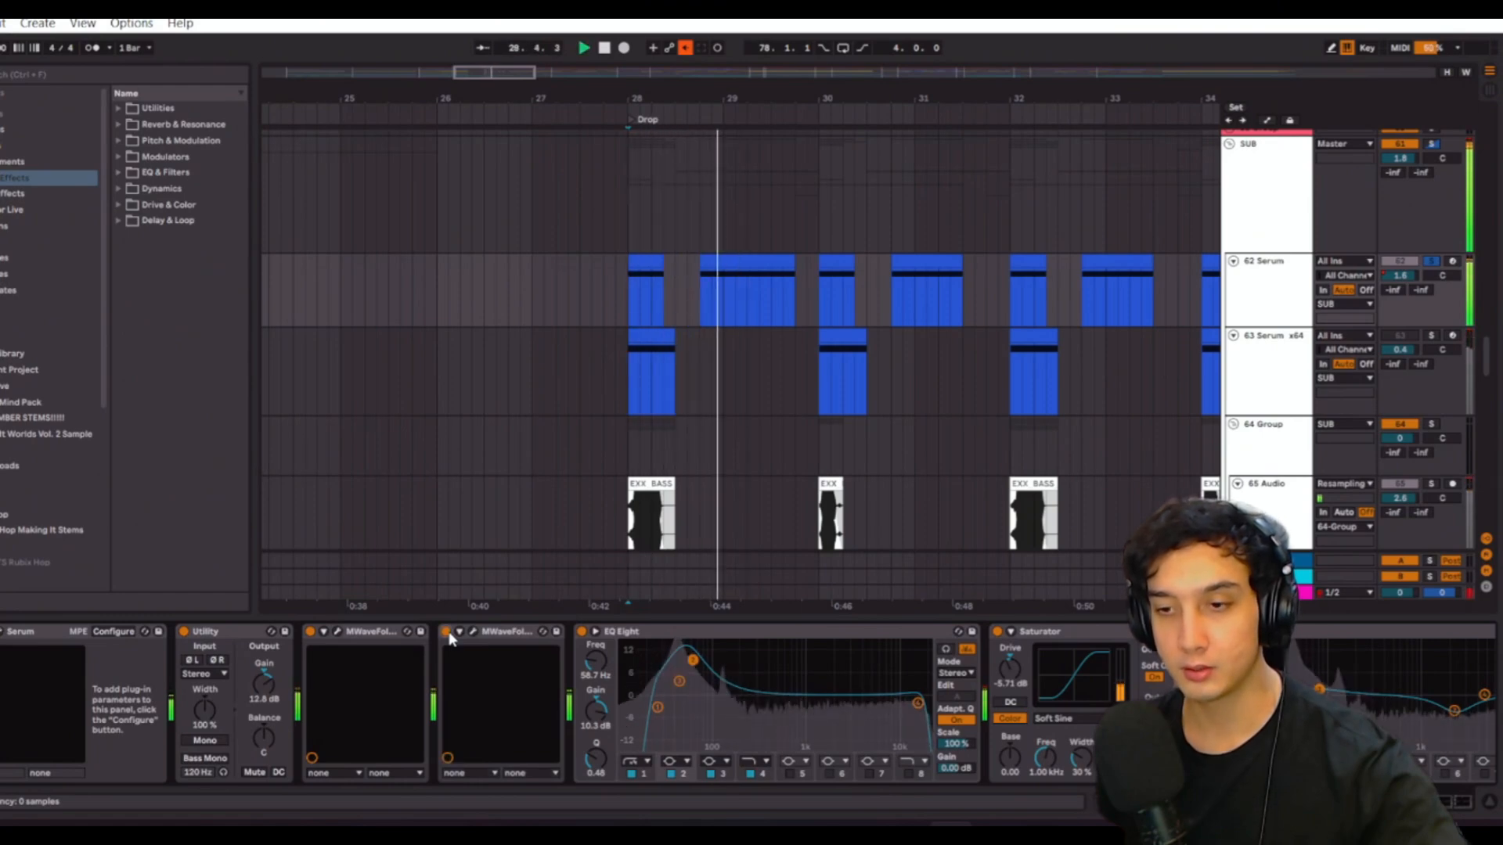
pyautogui.press('space')
# - Compare the soloed sub from 28.1.1 with track 62's Chorus Classic switched off and on
pyautogui.moveTo(1373, 802); pyautogui.dragTo(1419, 802)
pyautogui.hscroll(2, 743, 705)
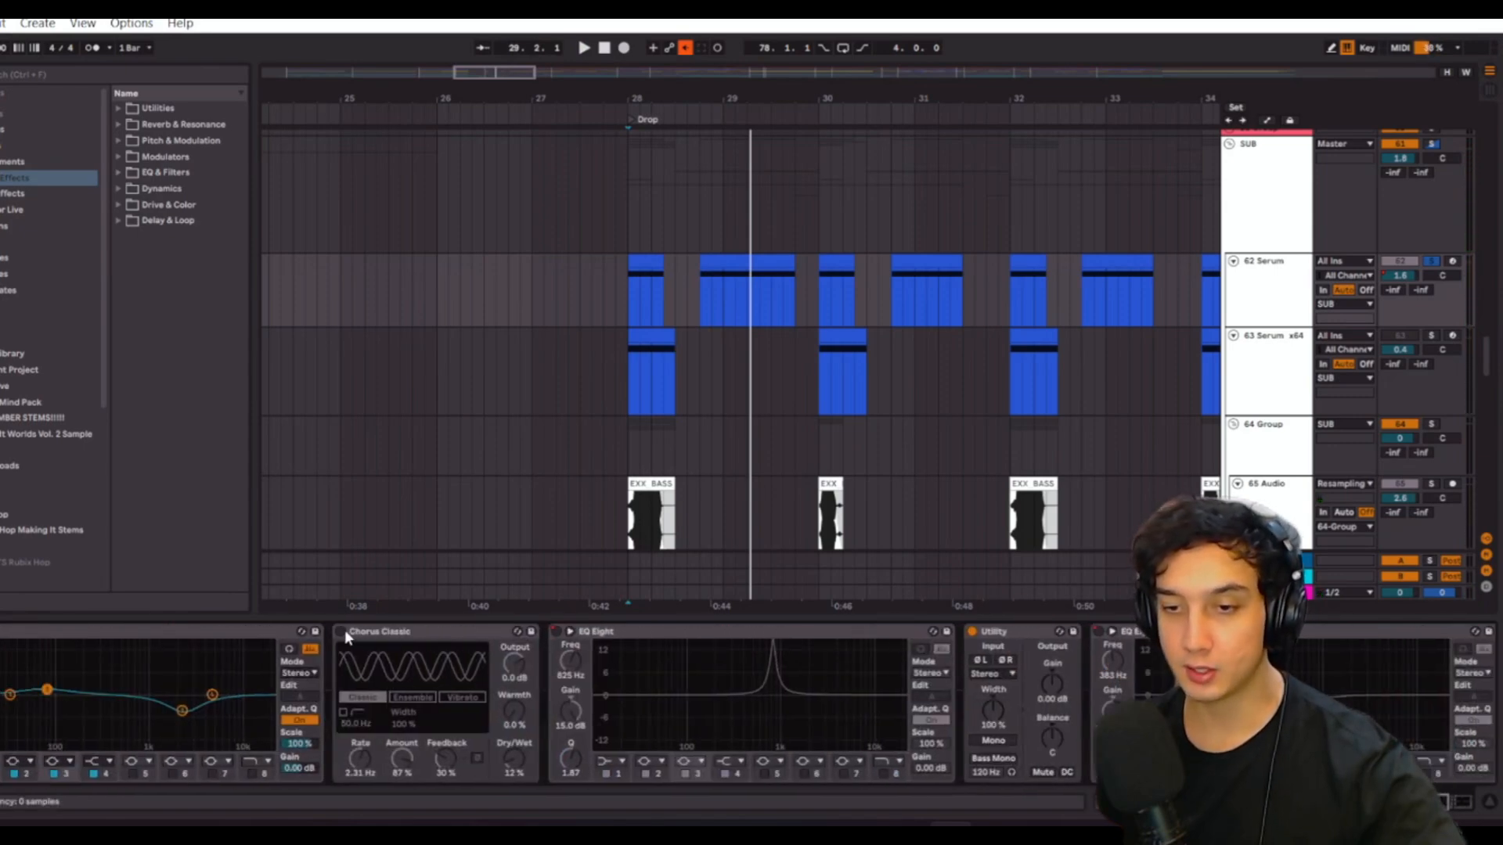
pyautogui.hscroll(-4, 743, 704)
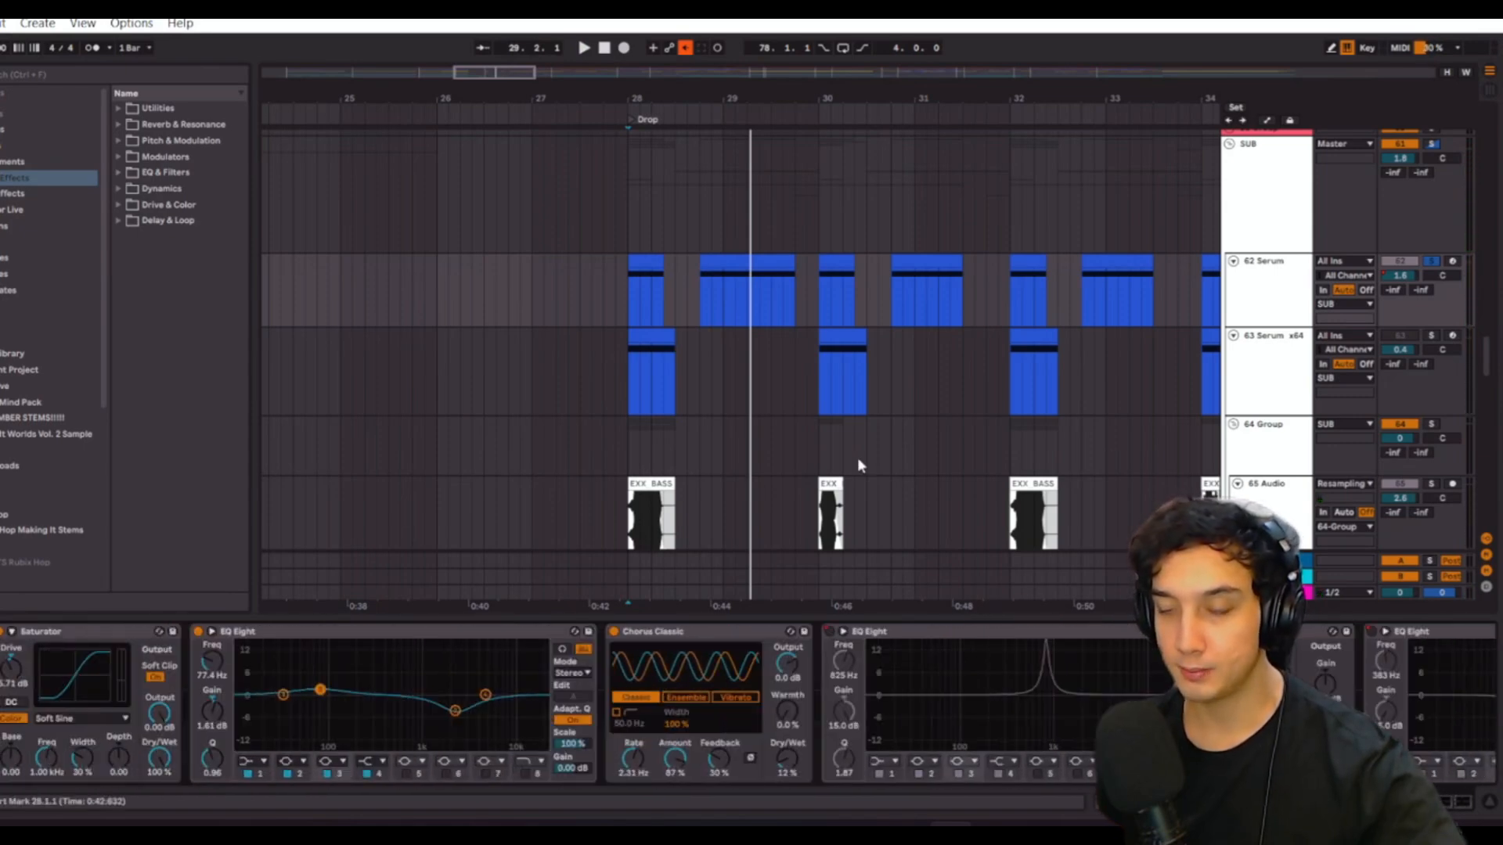
pyautogui.click(627, 296)
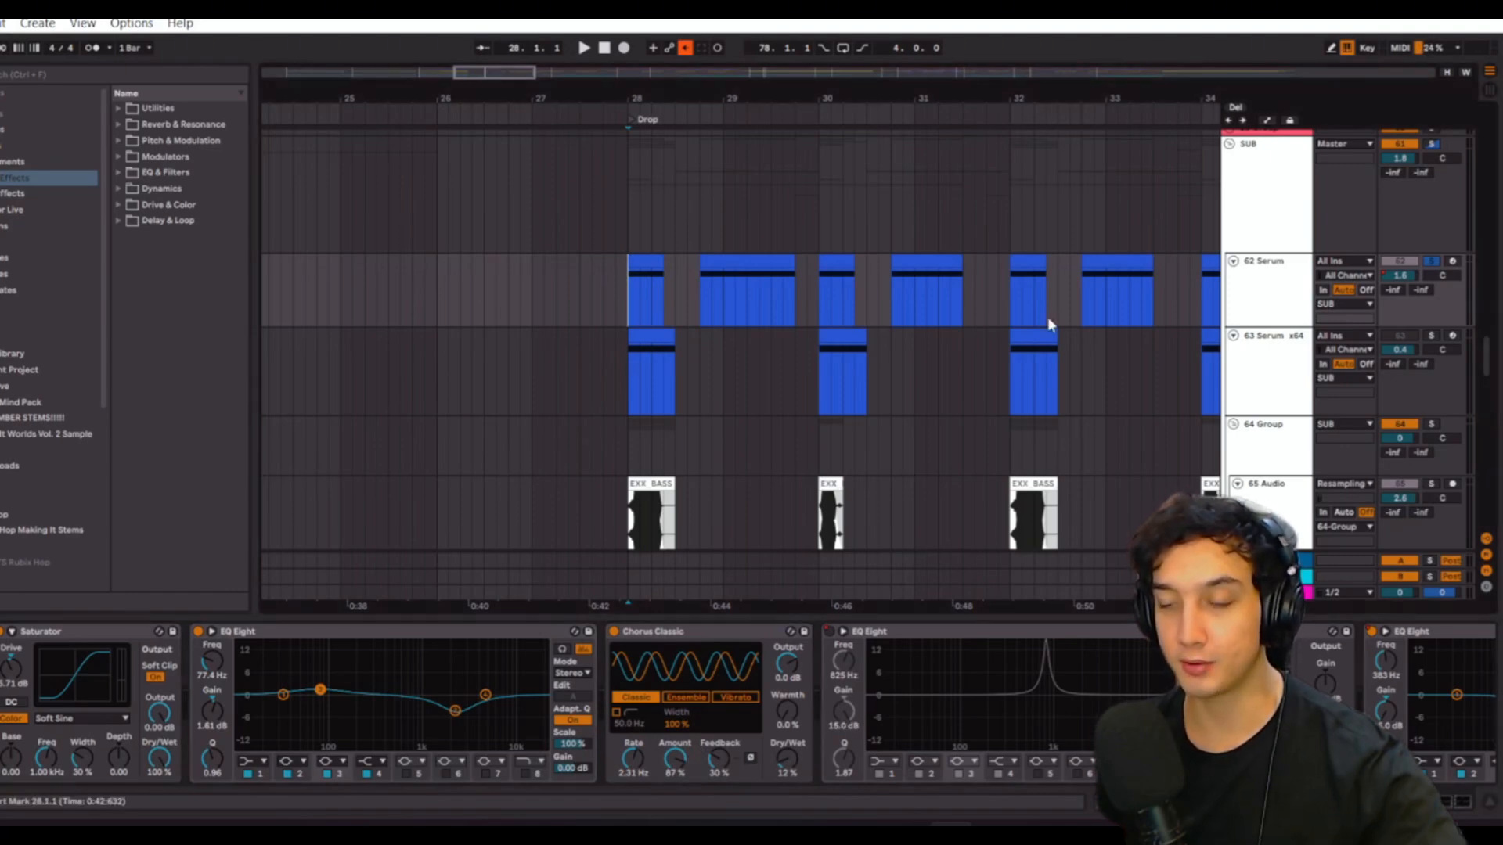
pyautogui.press('space')
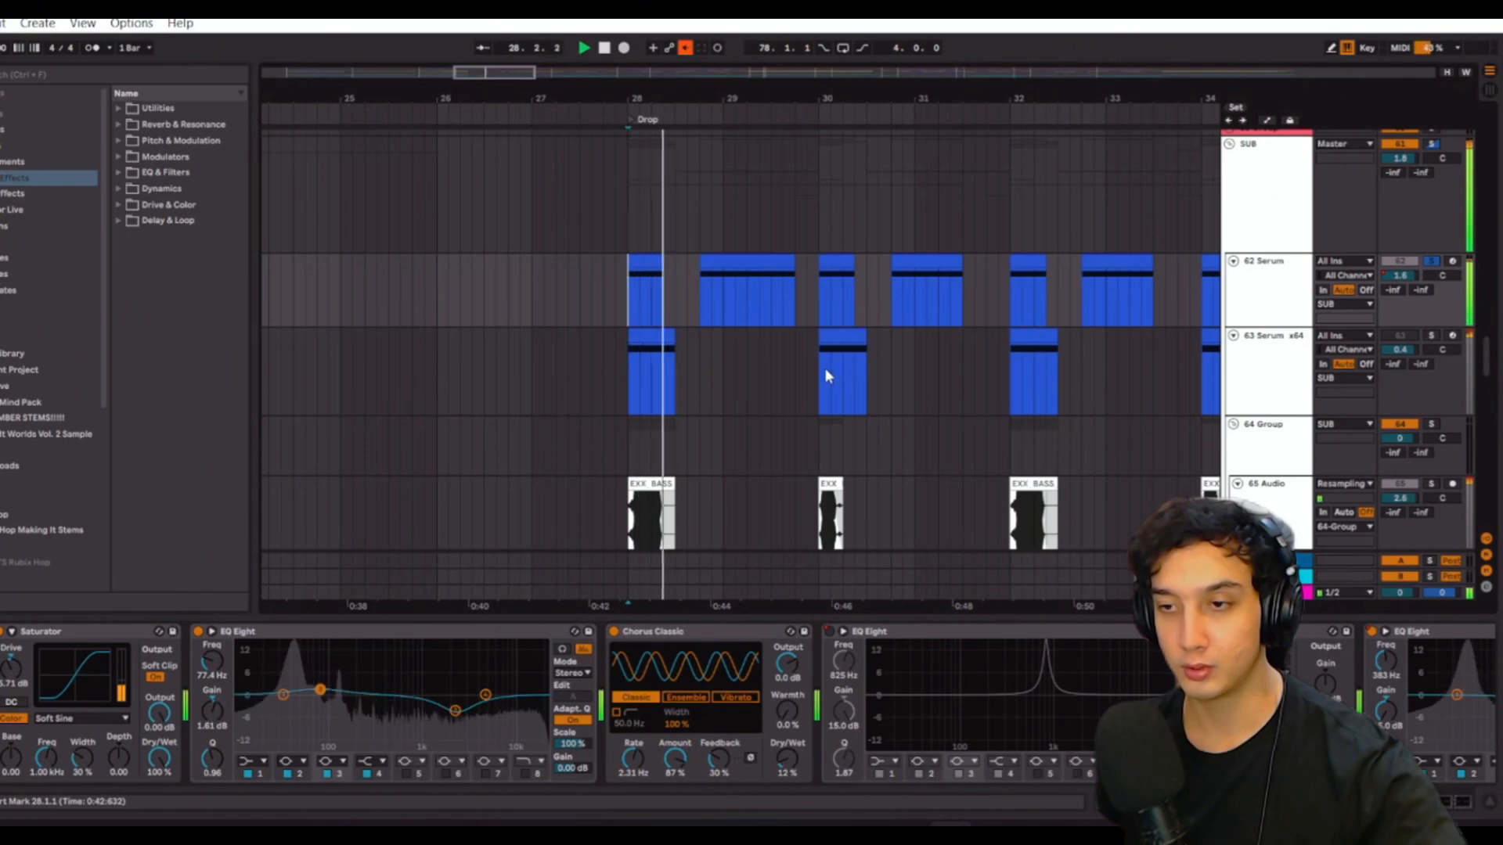
pyautogui.click(616, 632)
pyautogui.click(615, 632)
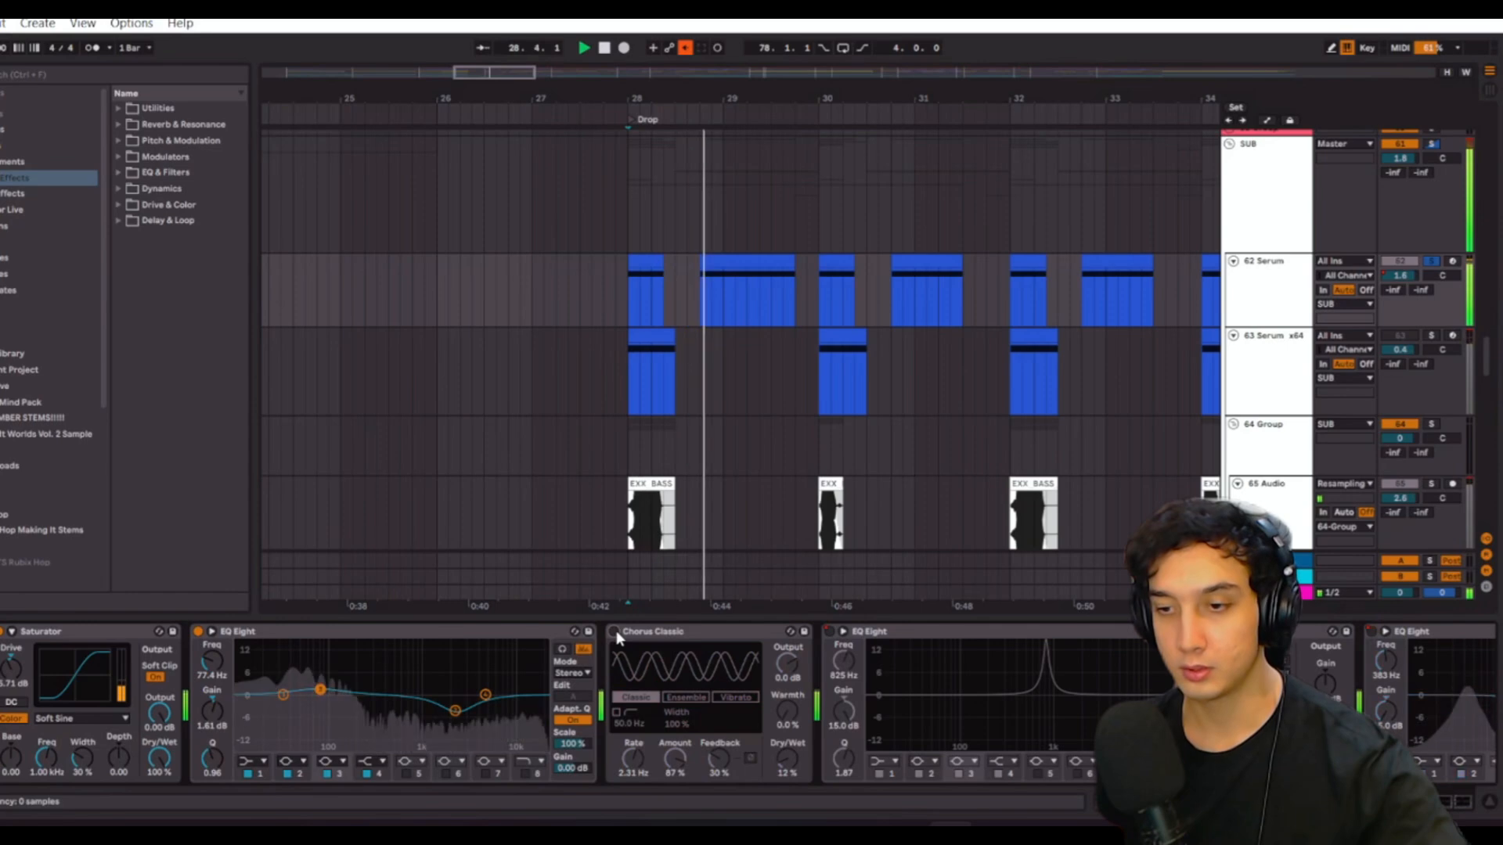
# - Raise the Chorus Classic's Dry/Wet to 32% on track 62, replay the soloed sub and adjust the amount further
pyautogui.moveTo(786, 757)
pyautogui.mouseDown()
pyautogui.moveTo(787, 701)
pyautogui.moveTo(786, 737)
pyautogui.mouseUp()
pyautogui.press('space')
pyautogui.press('space')
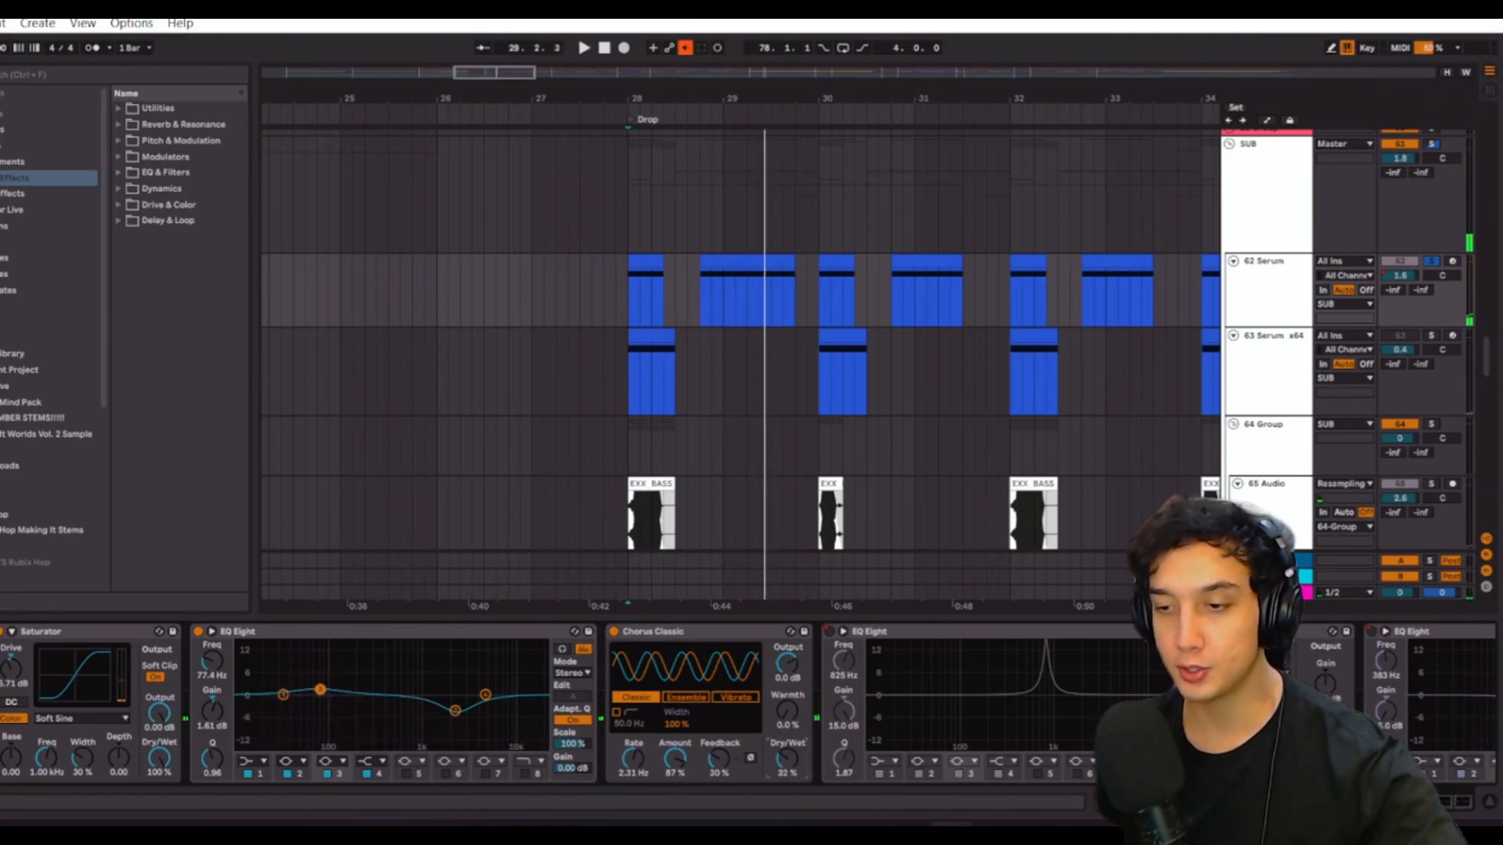
pyautogui.press('space')
pyautogui.moveTo(786, 757); pyautogui.dragTo(787, 748)
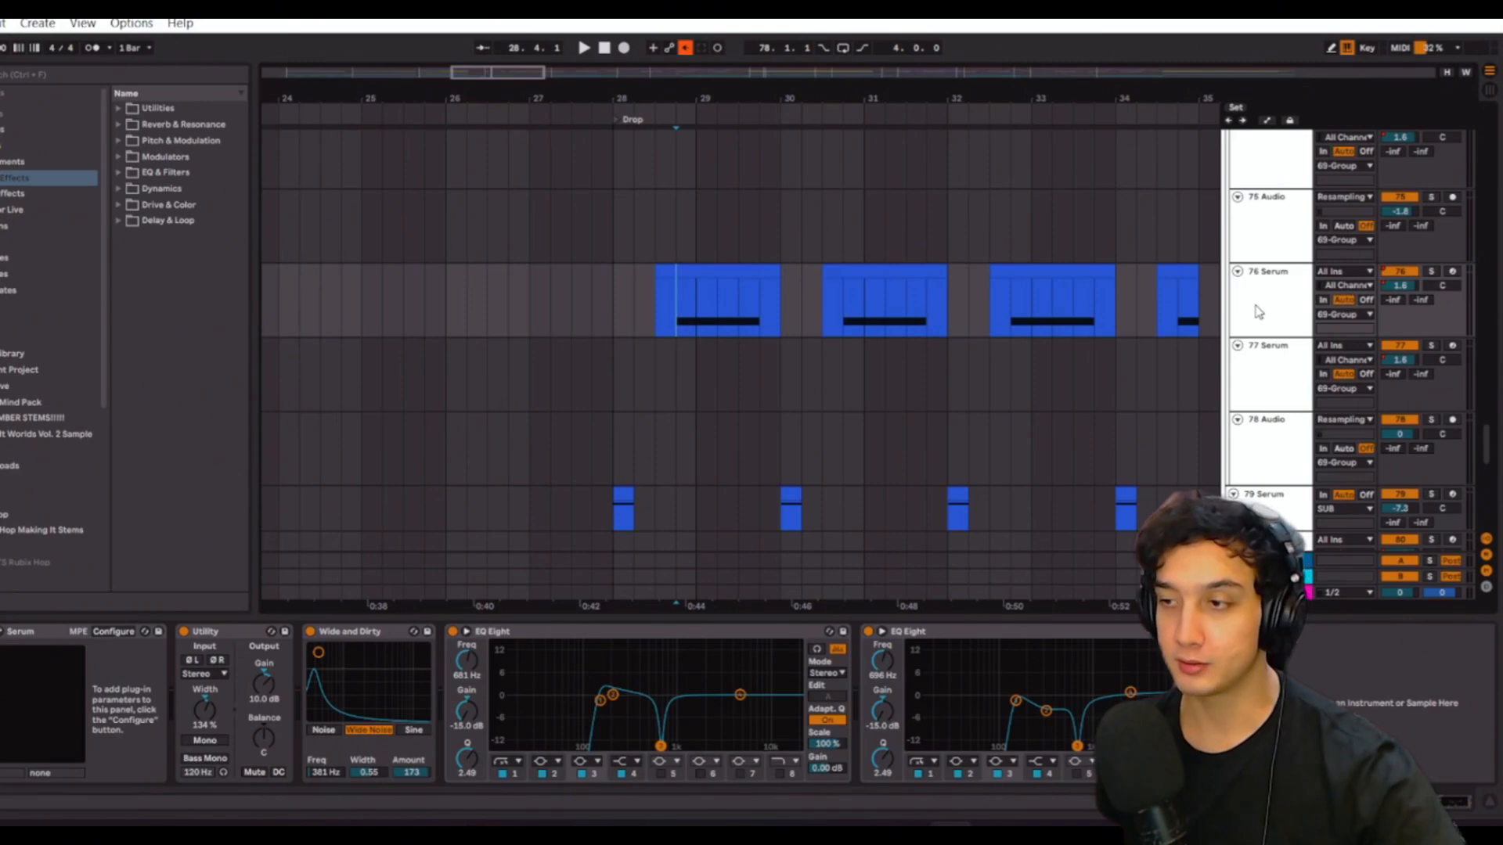
# - Solo track 76 Serum and audition its bass at the drop from 28.4.1
pyautogui.scroll(2, 683, 378)
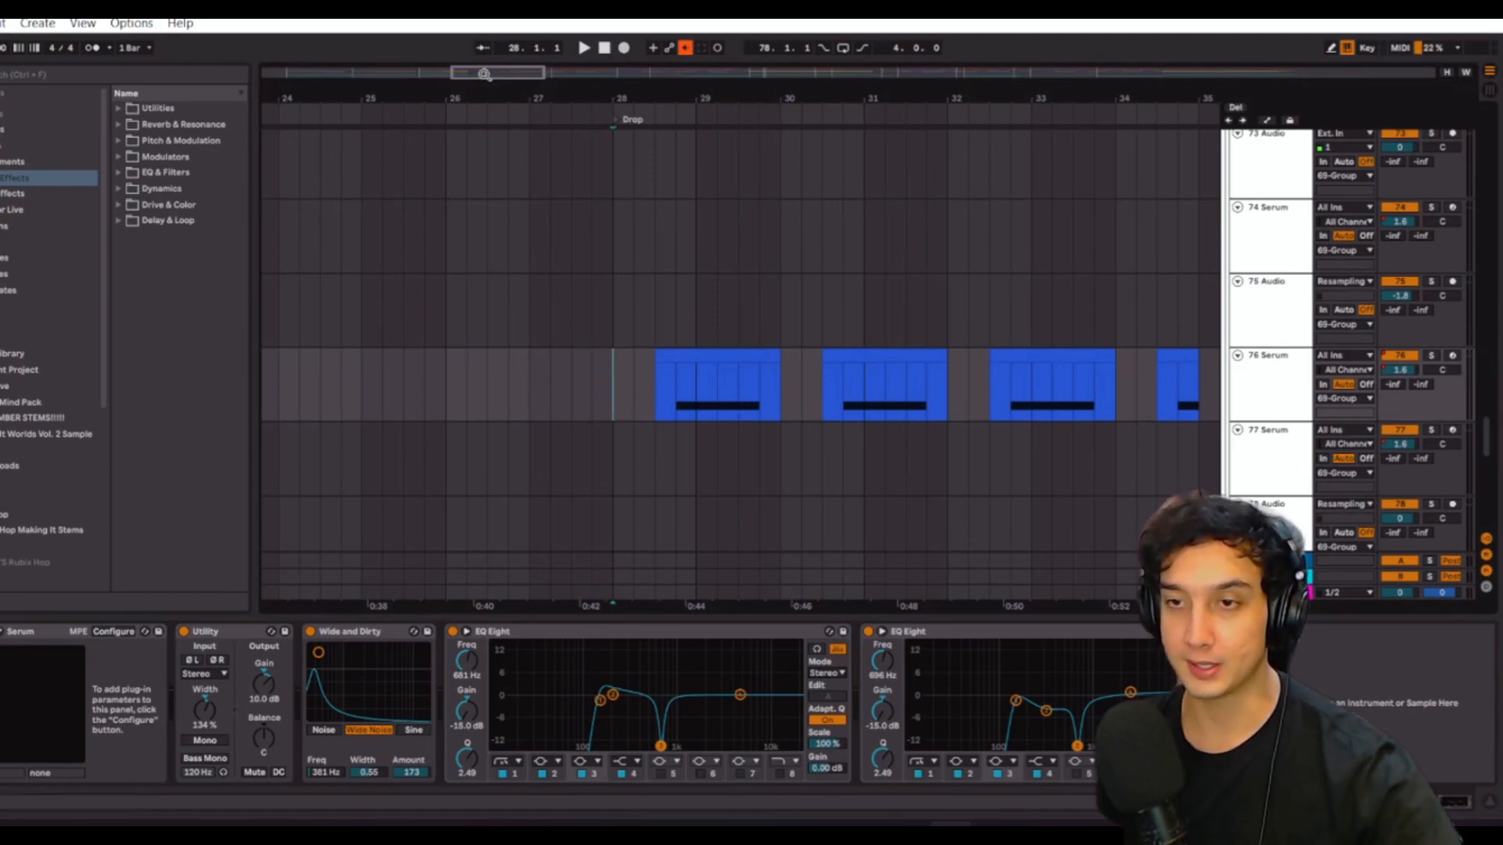
pyautogui.moveTo(485, 75); pyautogui.dragTo(490, 75)
pyautogui.click(1432, 357)
pyautogui.press('space')
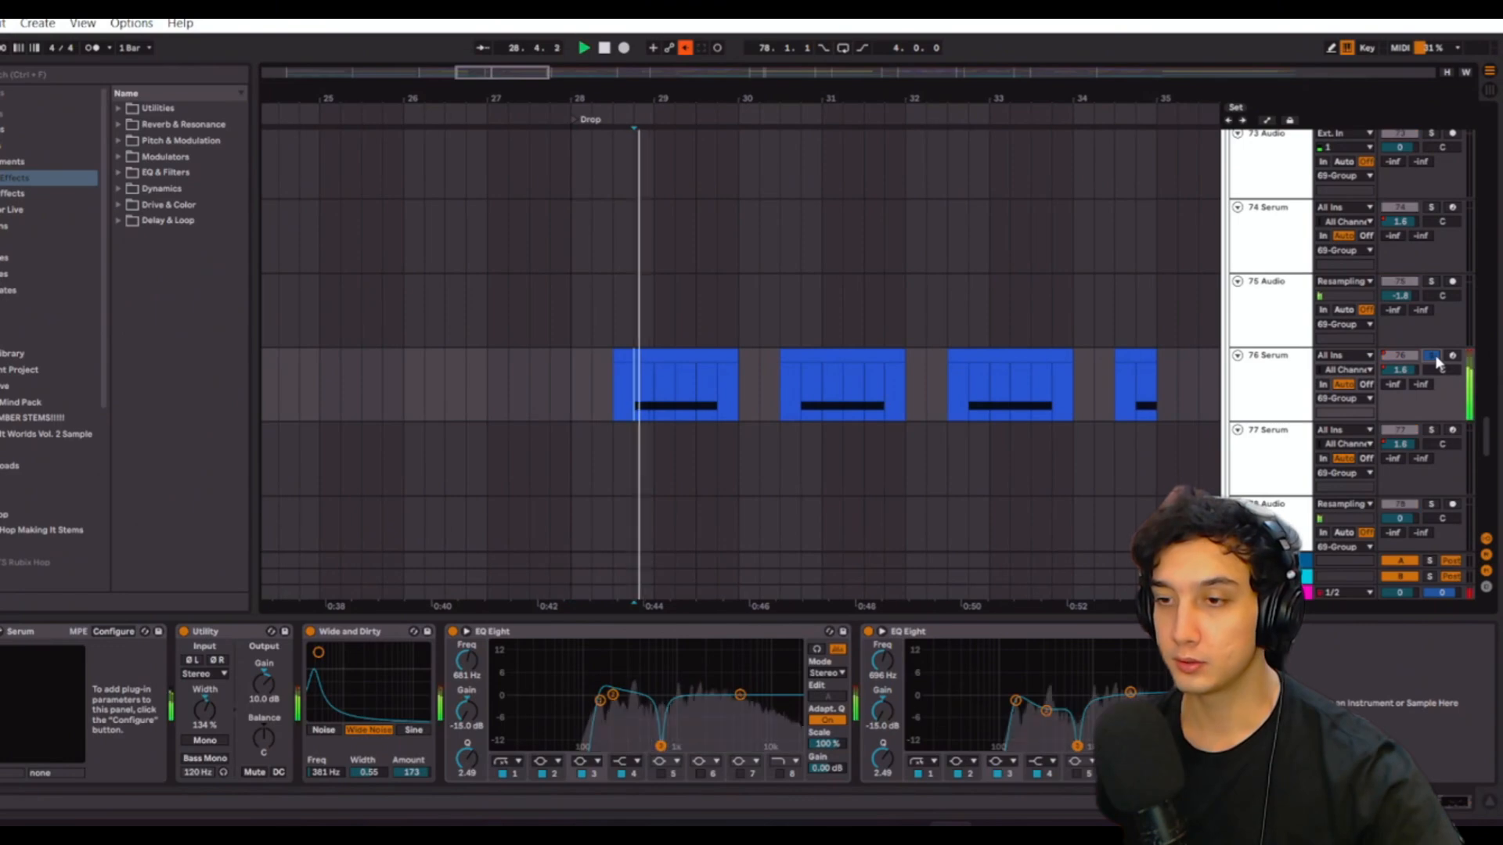
# - Audition track 81 Serum soloed from 28.1.1 at the drop, and switch its solo off
pyautogui.scroll(-3, 1331, 360)
pyautogui.scroll(-6, 1010, 360)
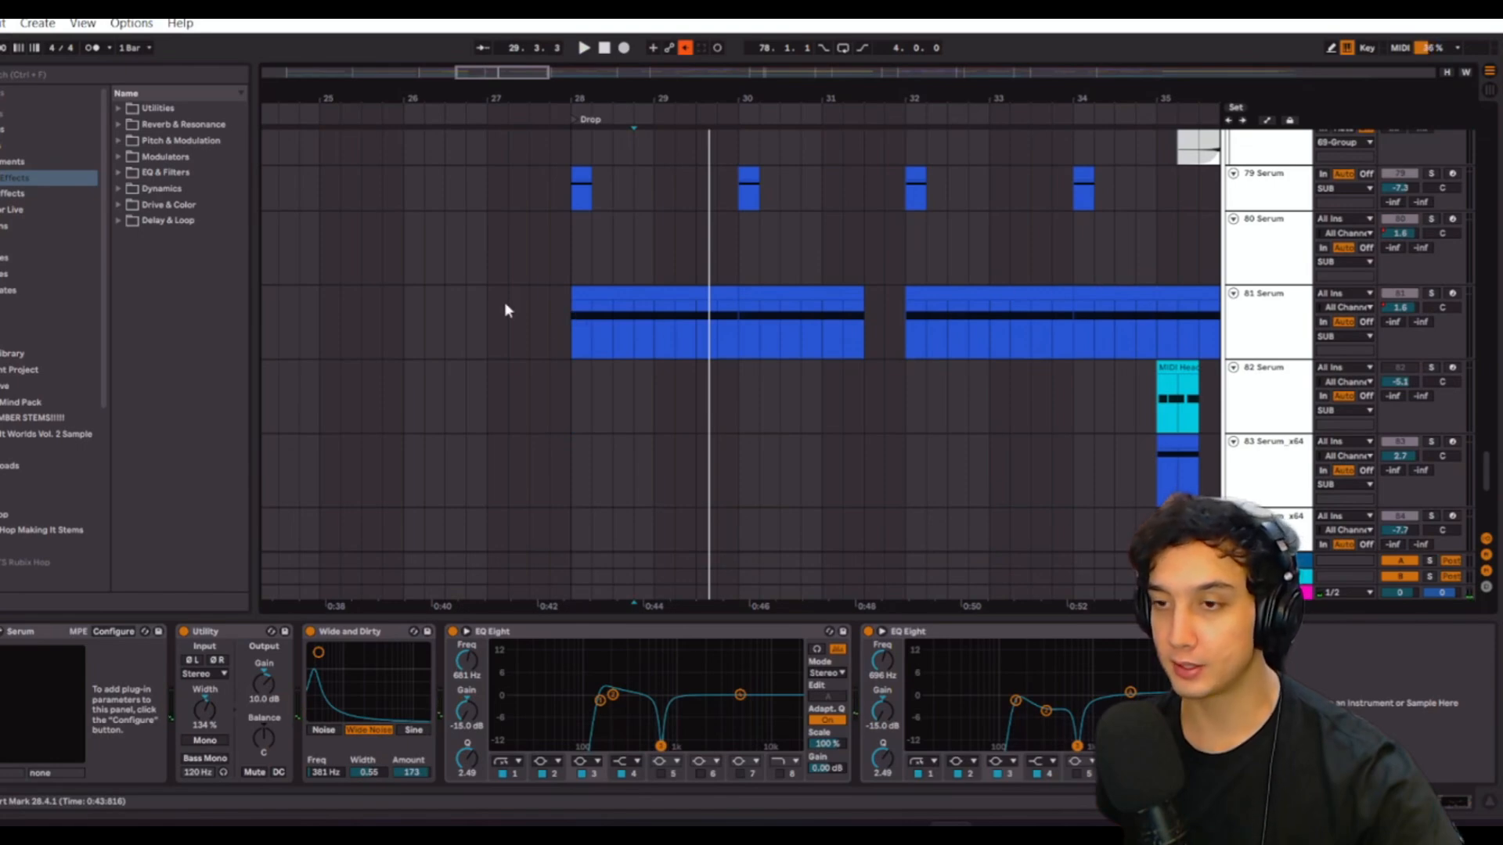
pyautogui.scroll(-3, 563, 317)
pyautogui.scroll(2, 615, 322)
pyautogui.click(578, 301)
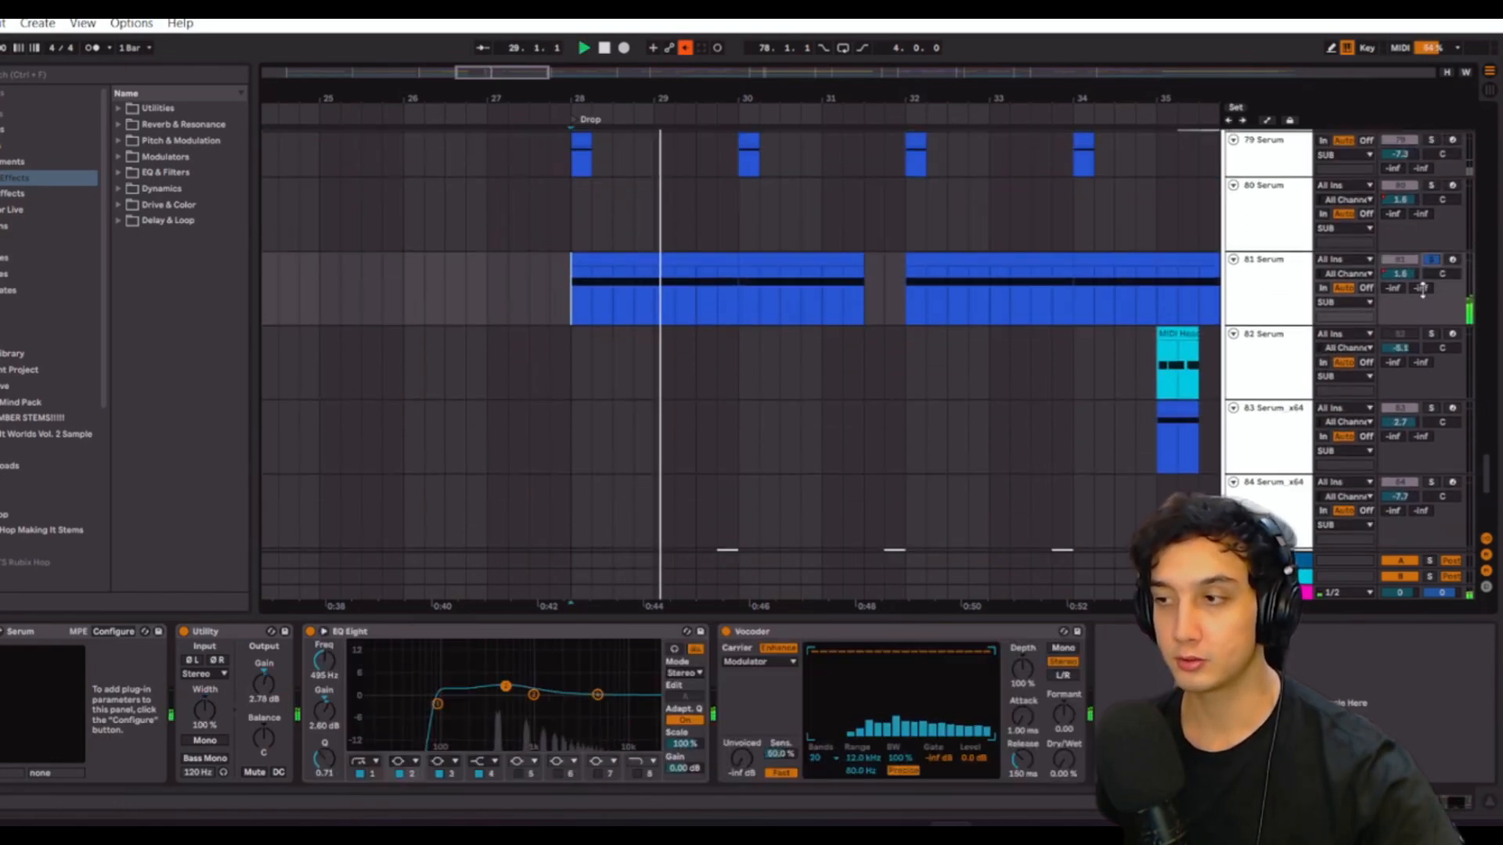
pyautogui.click(1434, 260)
# - Audition track 83 Serum_x64 soloed at bar 35, and play it back in the full mix from 34.2.1
pyautogui.scroll(-6, 1186, 330)
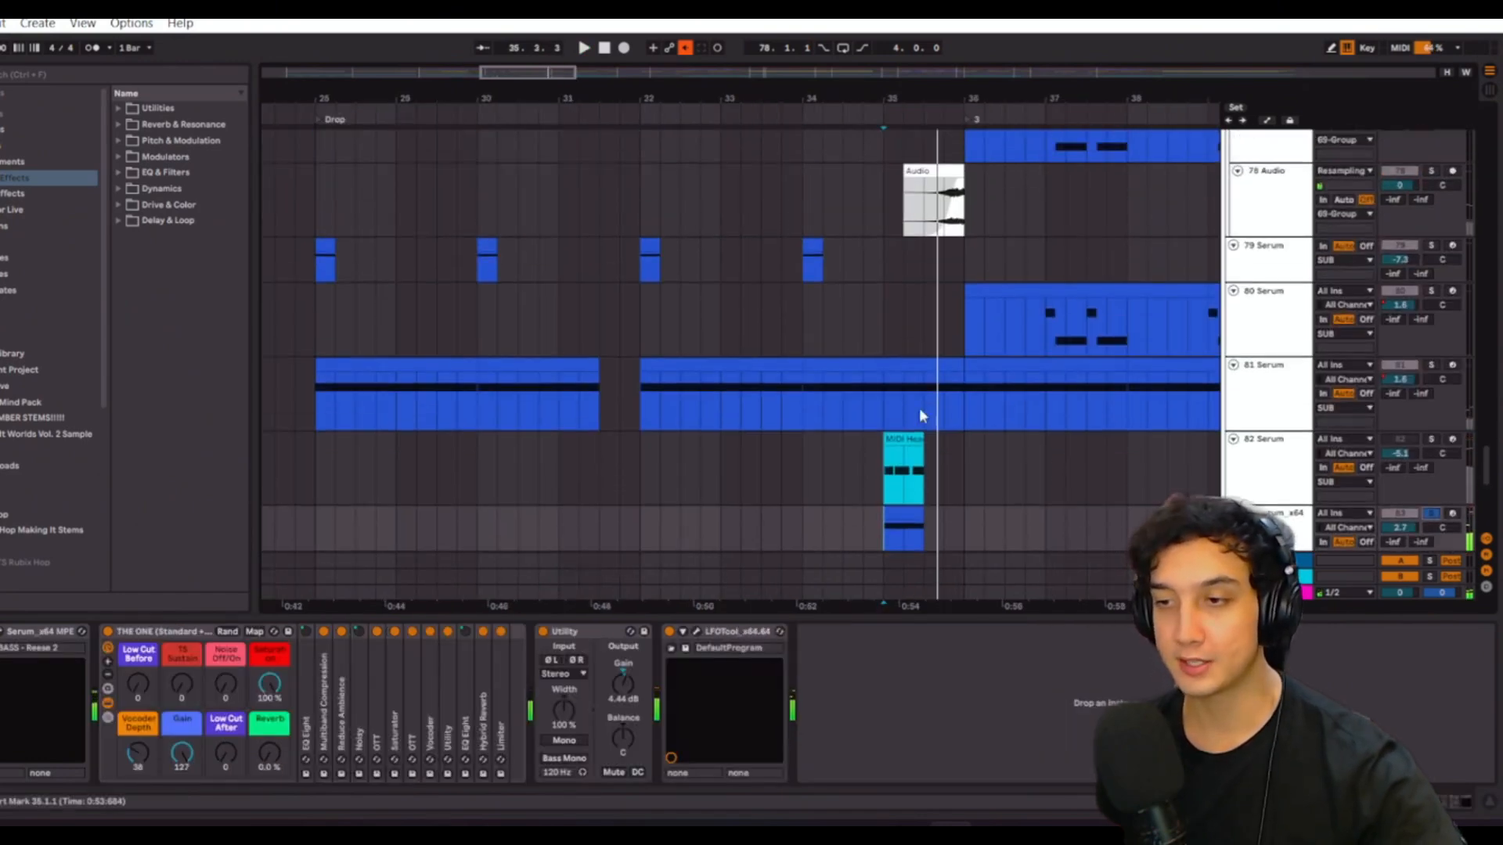
pyautogui.scroll(-2, 919, 407)
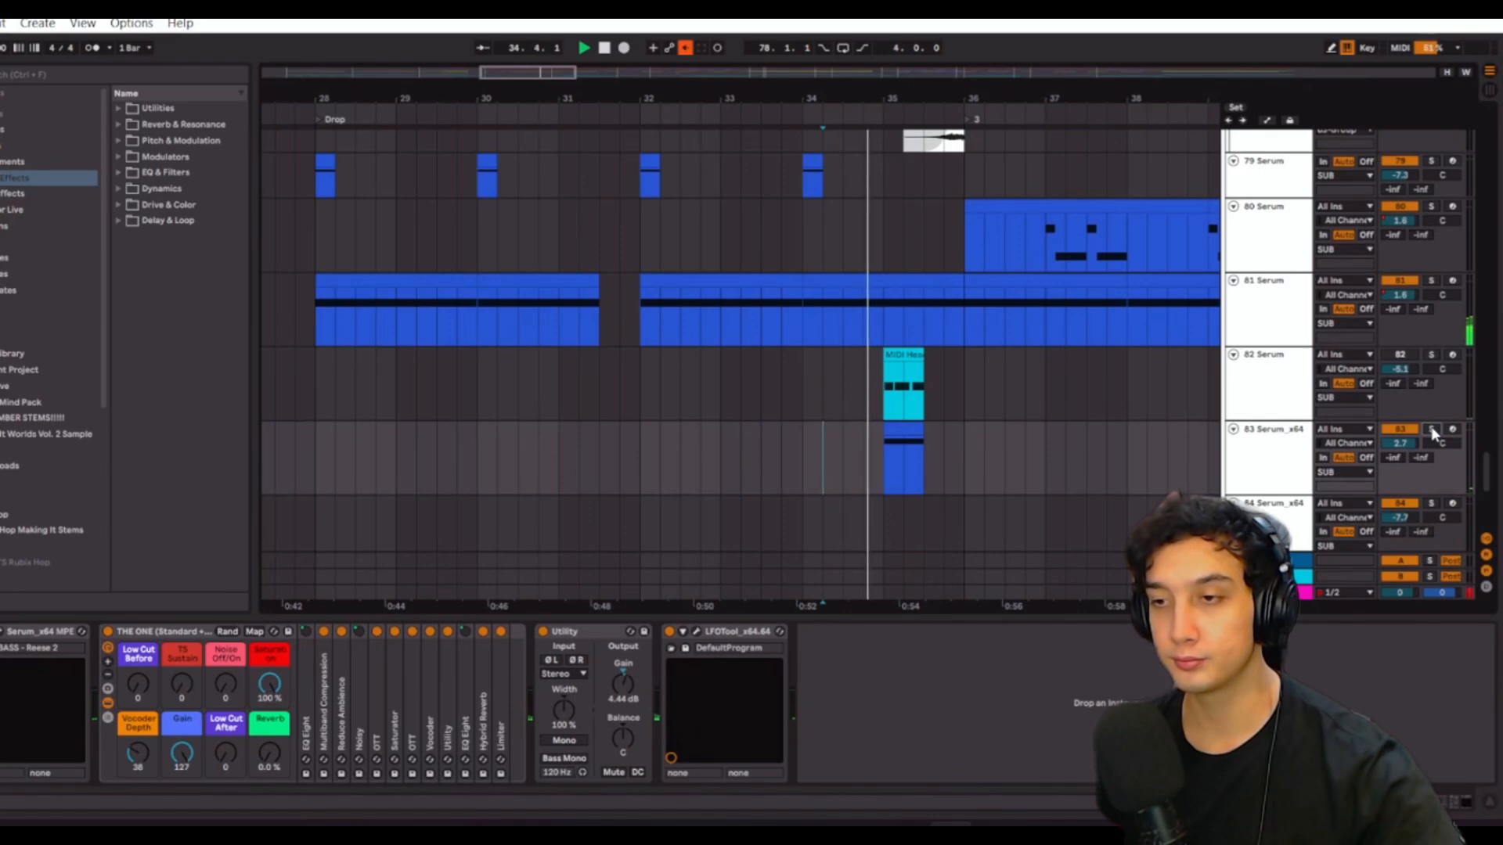
pyautogui.scroll(5, 857, 415)
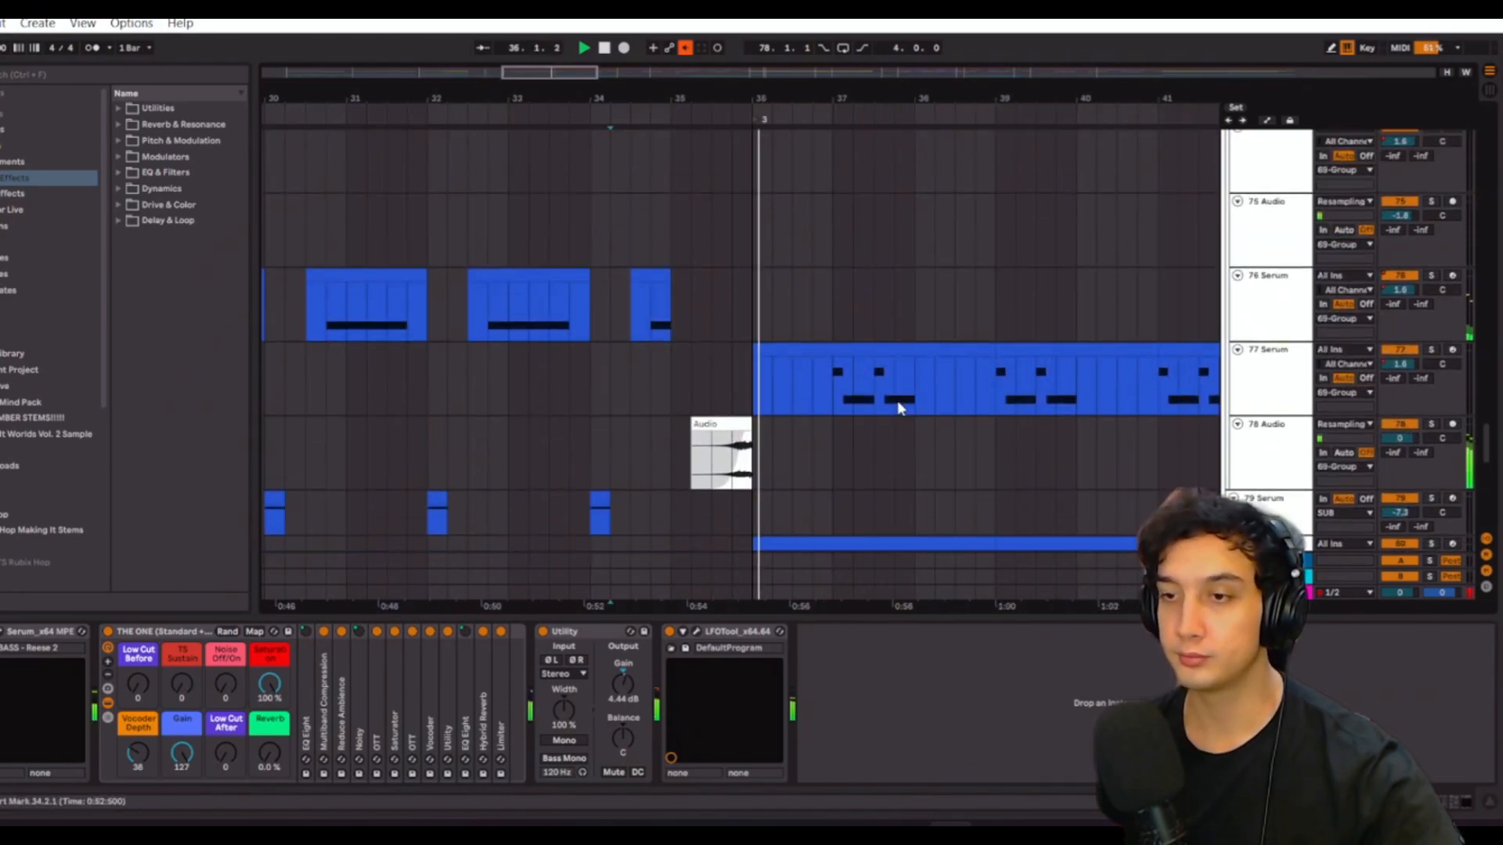
# - Audition track 77 Serum from 37.1.1, first soloed and with the solo switched off in the full mix
pyautogui.moveTo(516, 82); pyautogui.dragTo(539, 119)
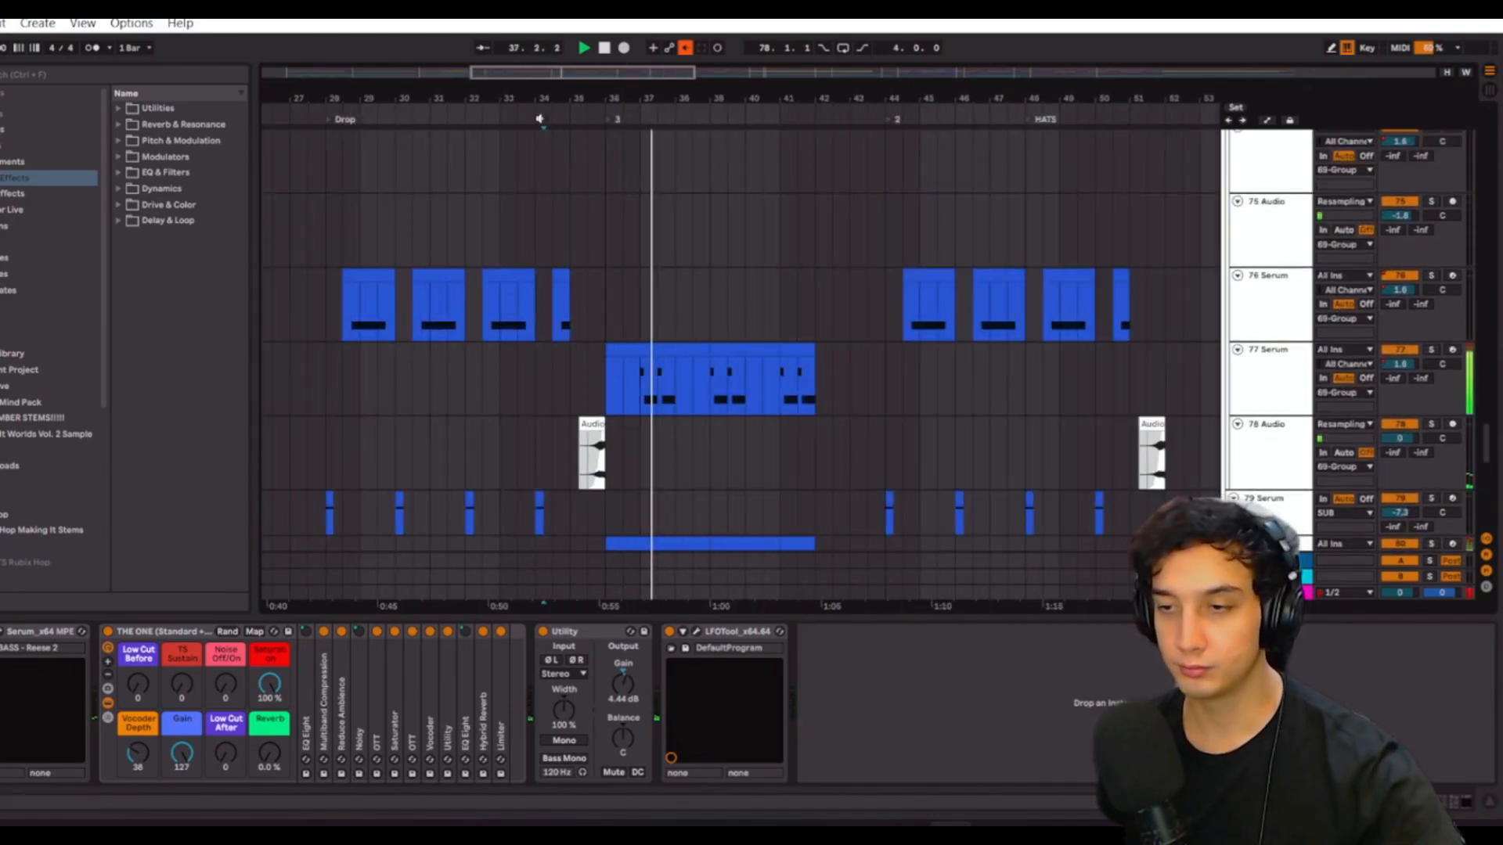
pyautogui.click(799, 408)
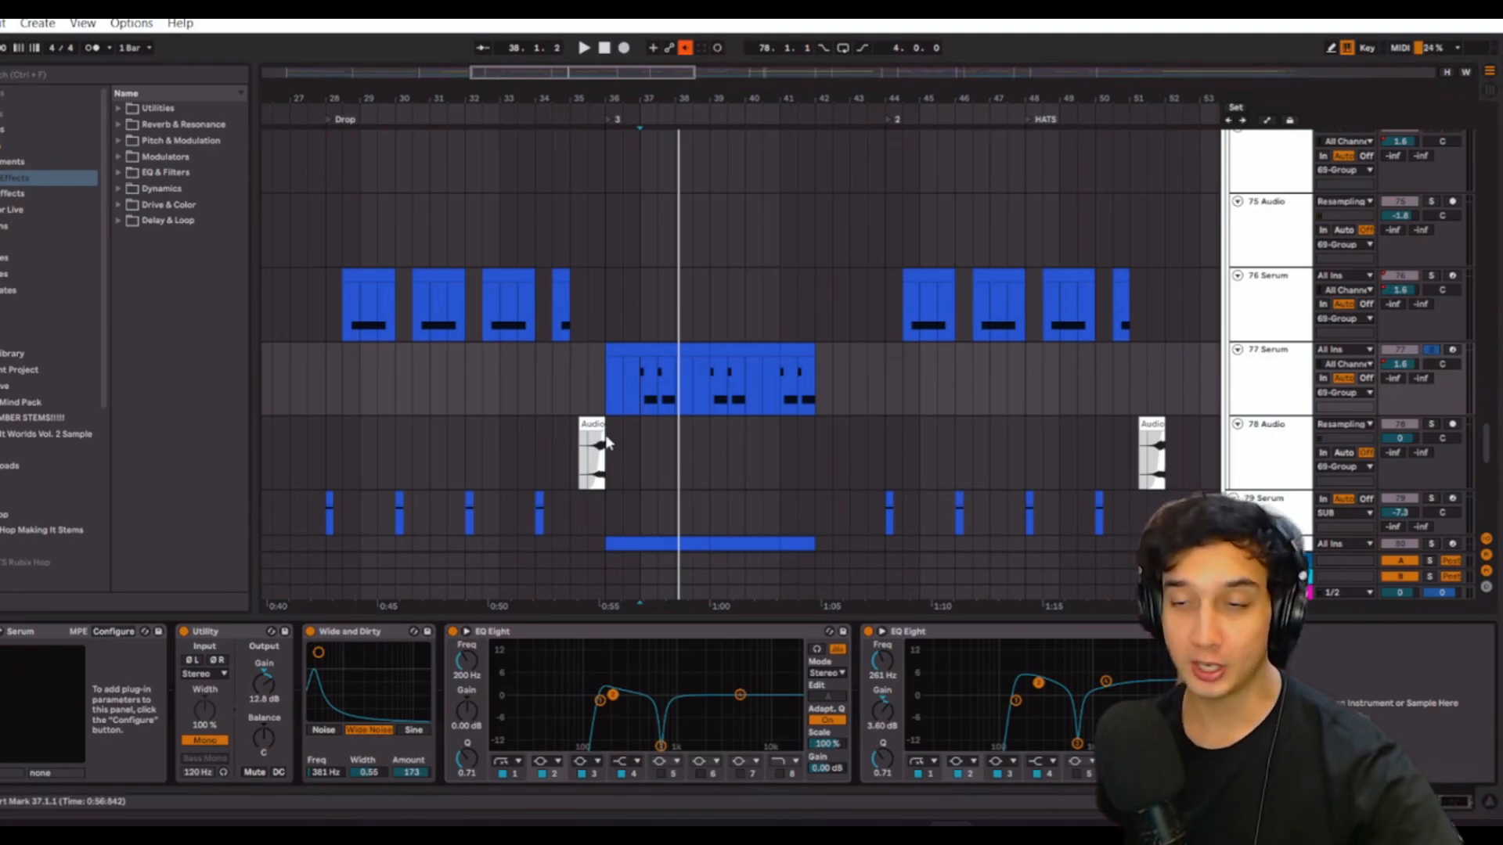
pyautogui.click(643, 399)
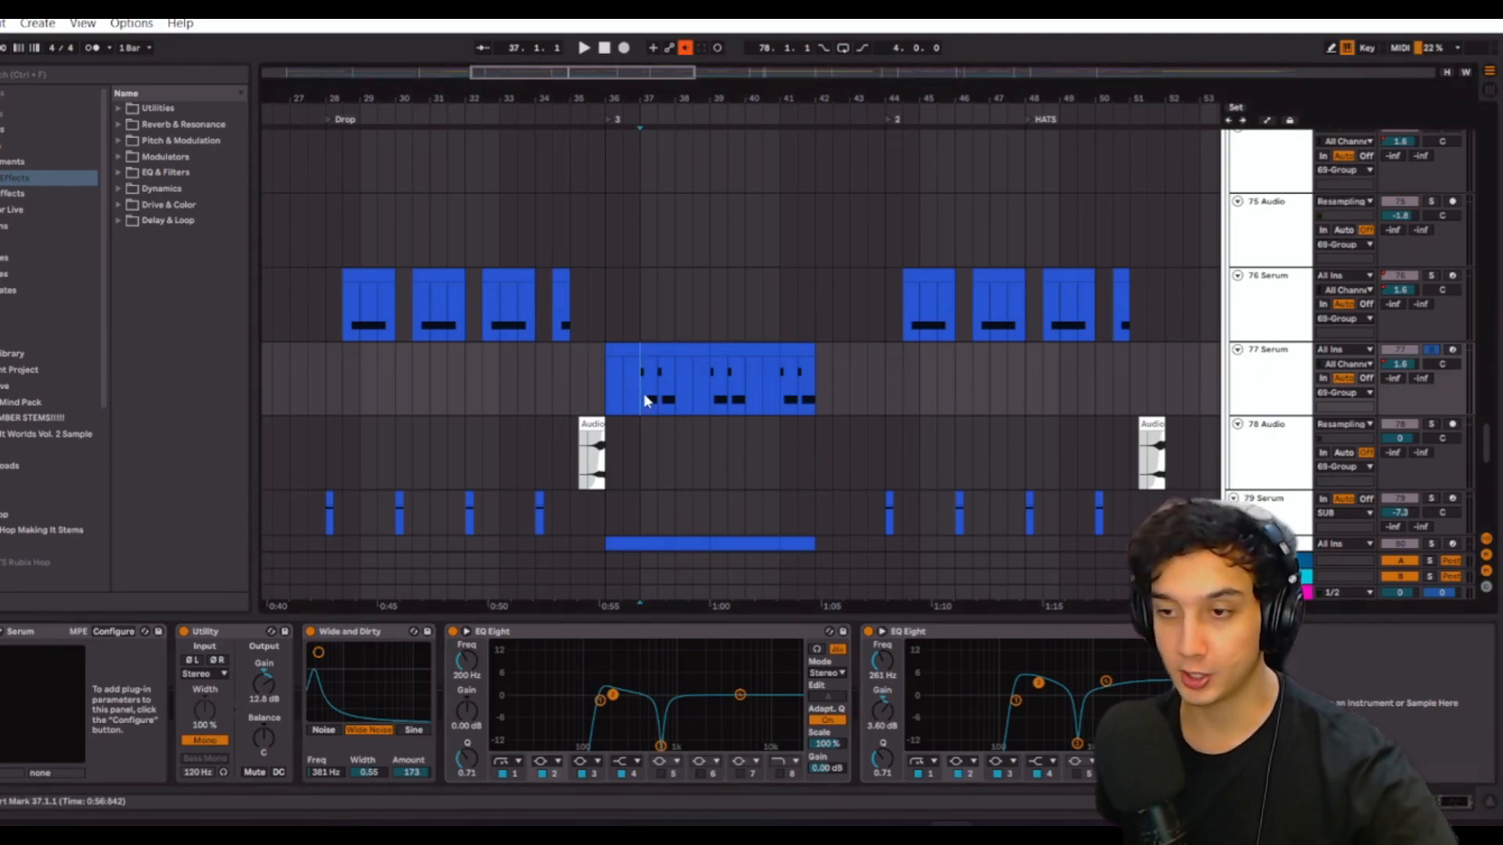
pyautogui.moveTo(579, 68); pyautogui.dragTo(589, 280)
pyautogui.press('space')
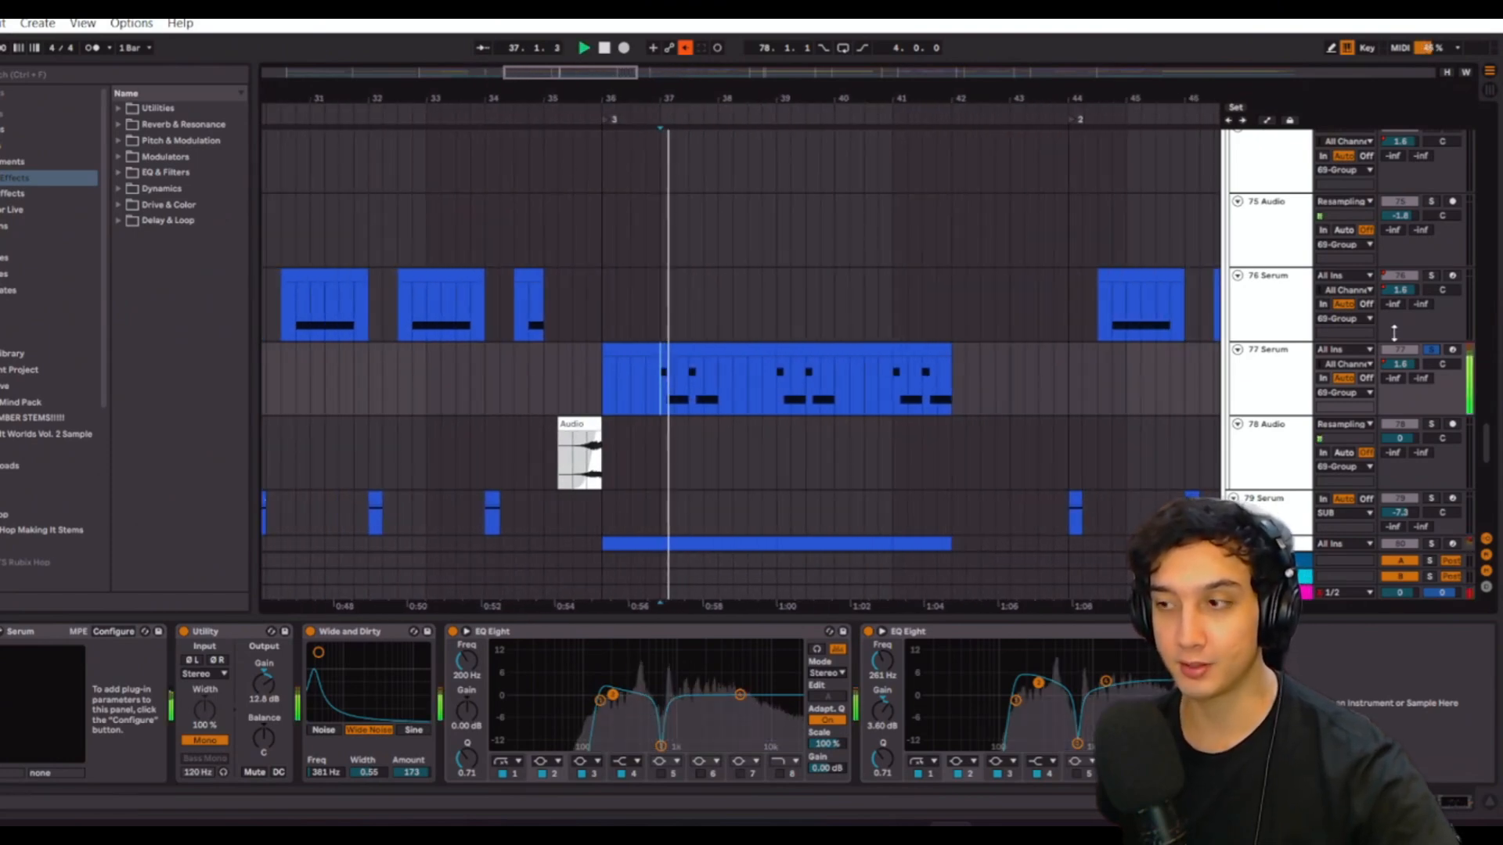
pyautogui.click(1431, 351)
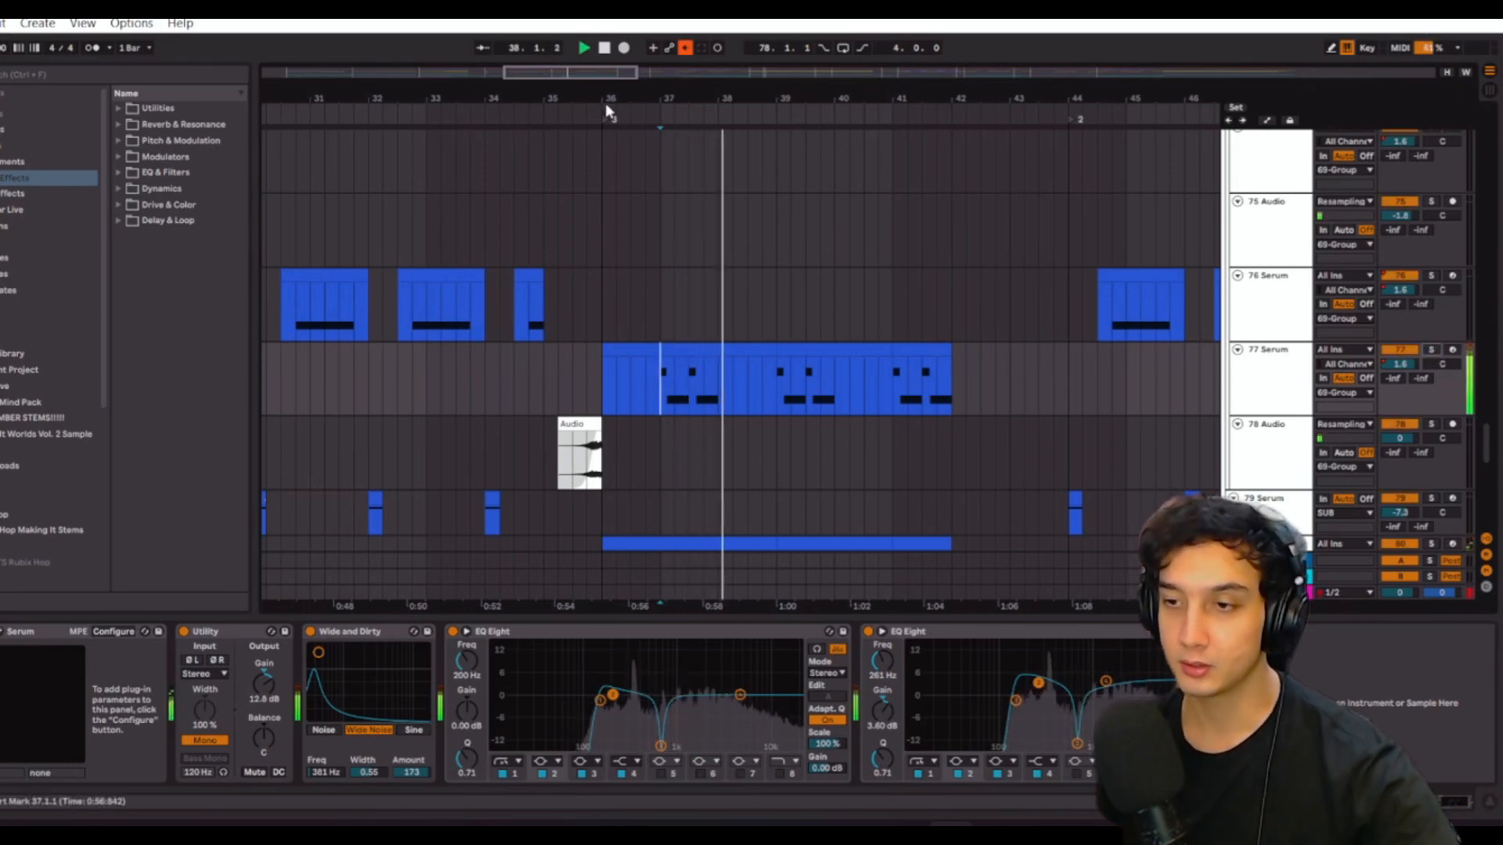
pyautogui.press('space')
# - Look through the tracks between locators 3 and 2, and play the full mix from 44.1.1
pyautogui.moveTo(607, 102); pyautogui.dragTo(504, 103)
pyautogui.scroll(-3, 704, 360)
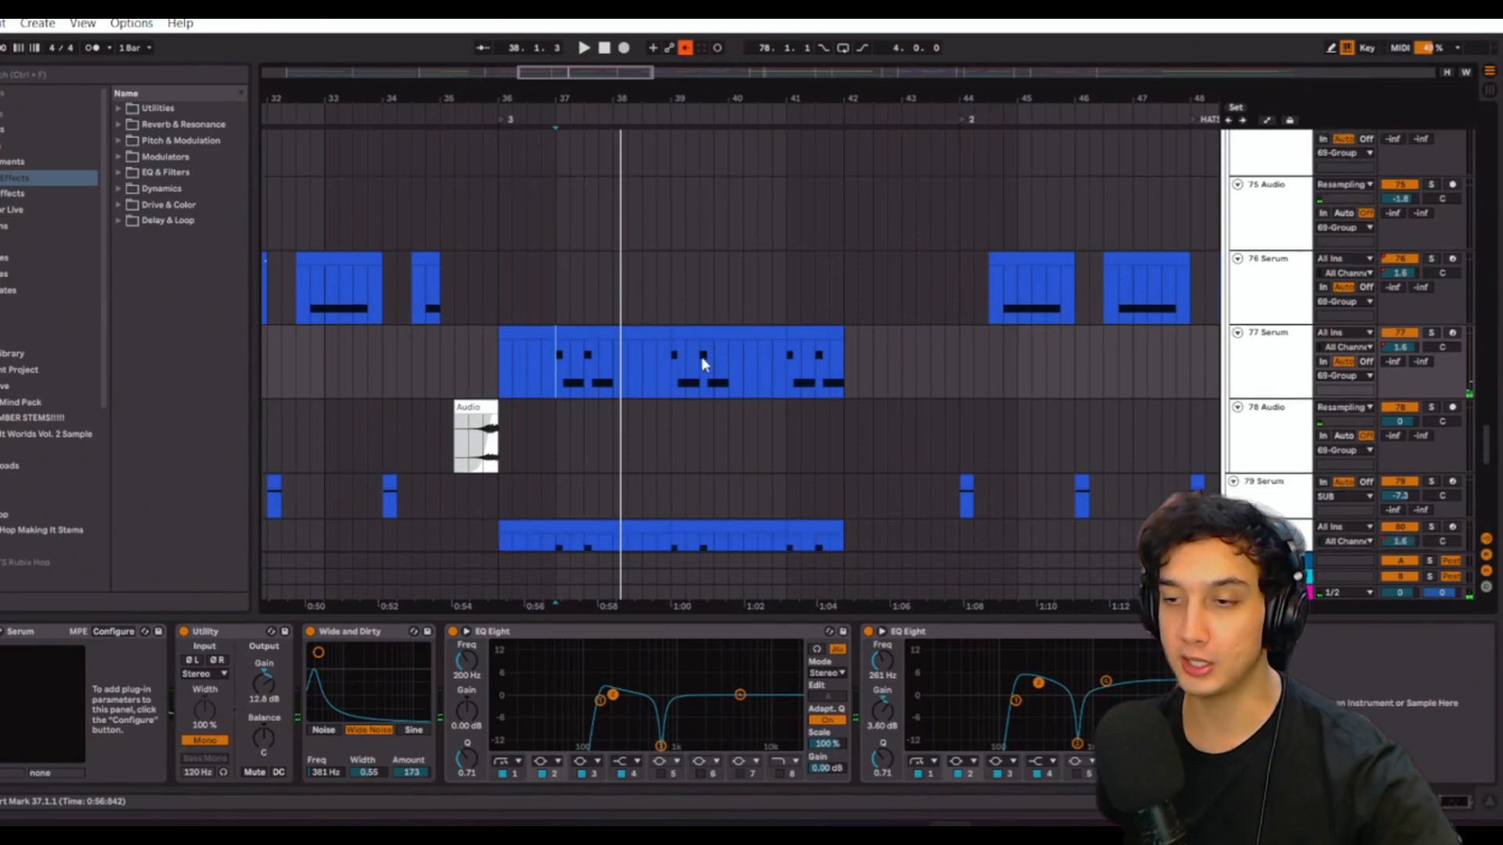
pyautogui.scroll(5, 861, 391)
pyautogui.scroll(15, 852, 430)
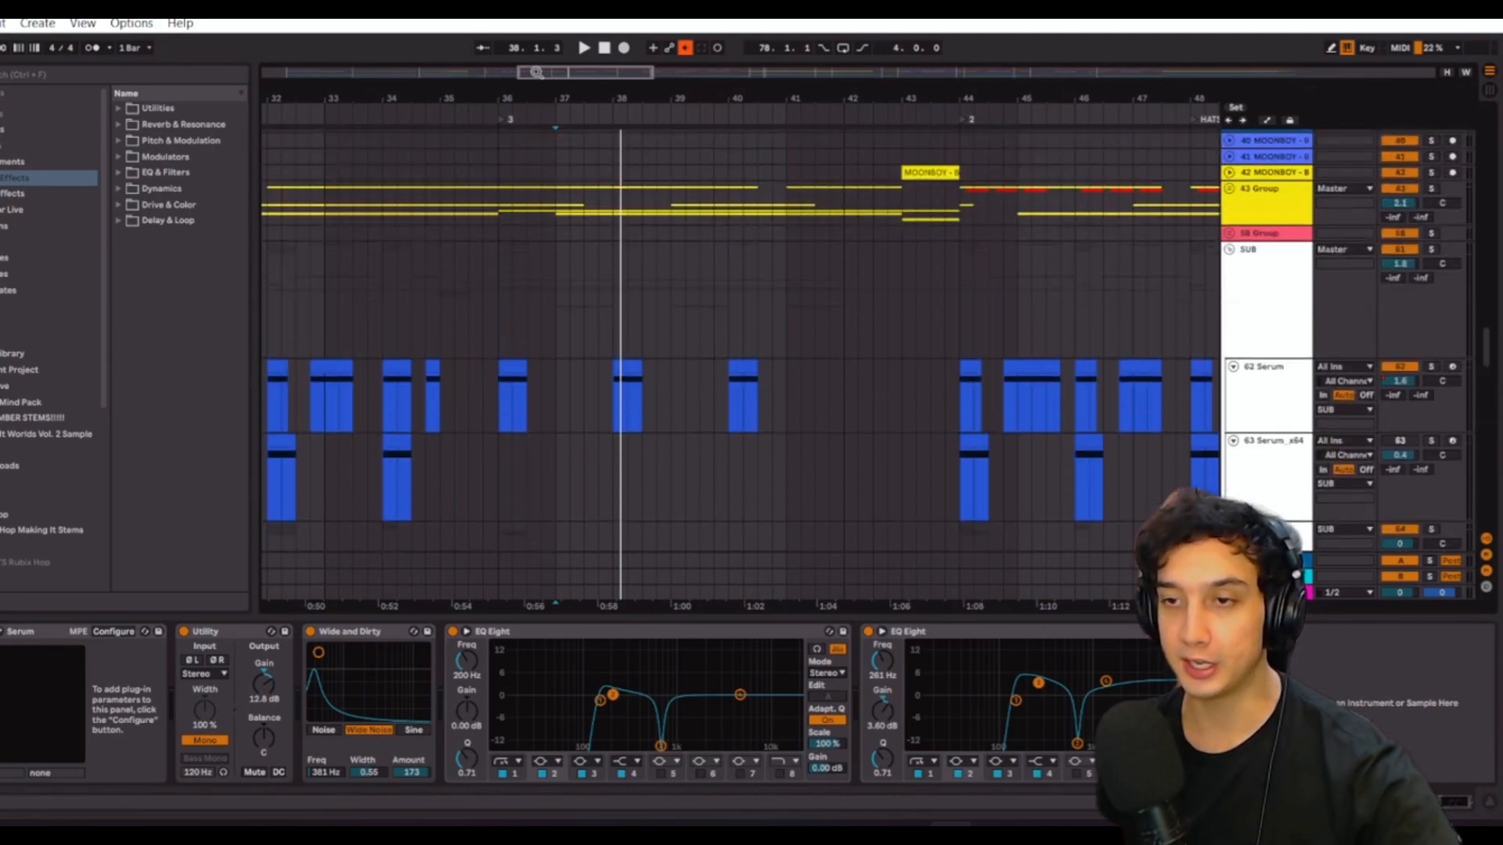
pyautogui.moveTo(536, 72); pyautogui.dragTo(561, 72)
pyautogui.click(728, 297)
pyautogui.scroll(-15, 861, 337)
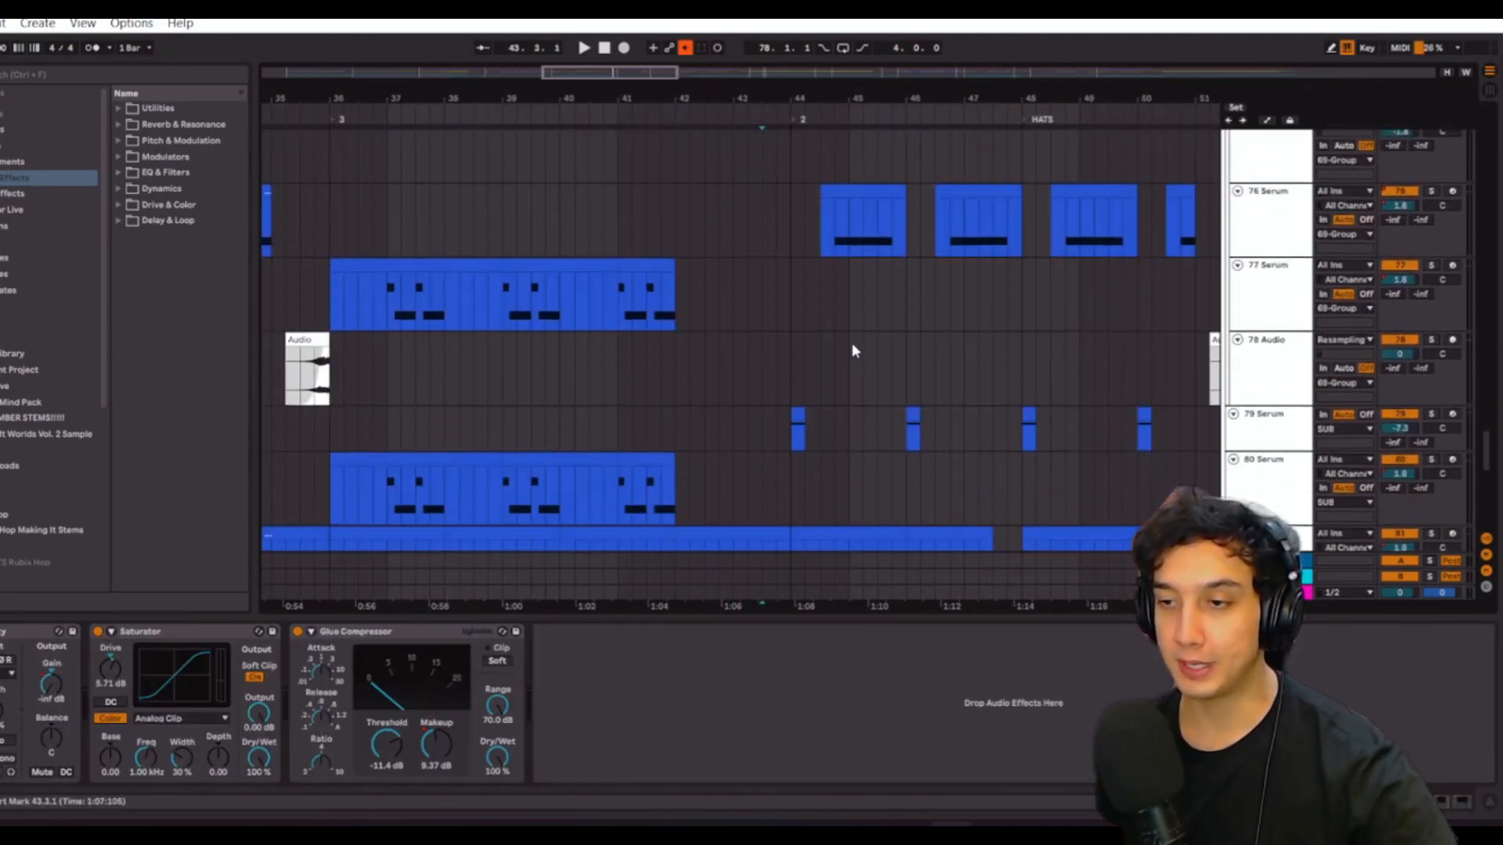
pyautogui.scroll(-10, 853, 345)
pyautogui.click(787, 403)
pyautogui.press('space')
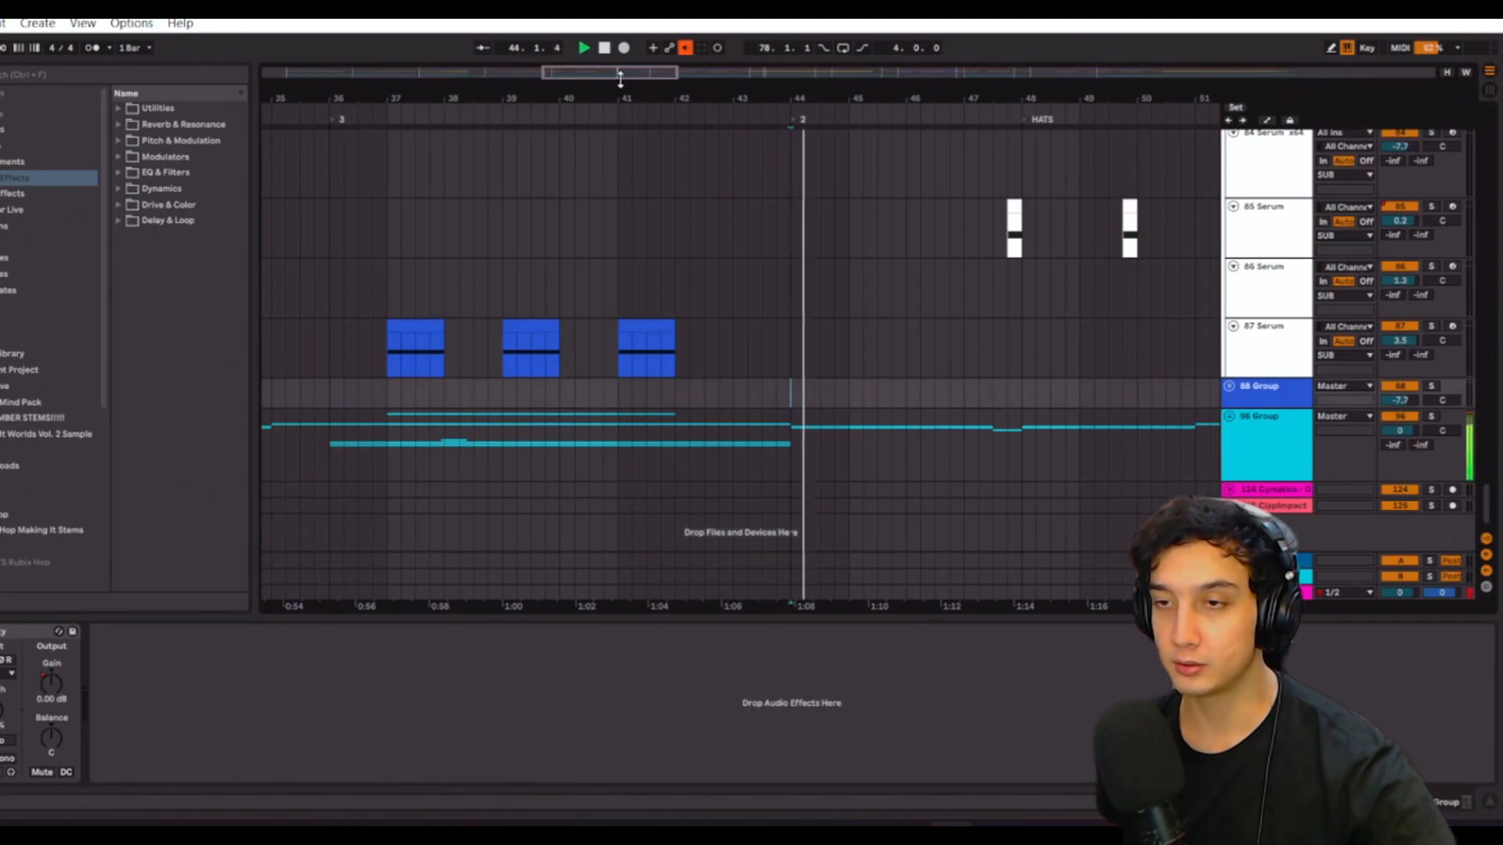
# - Solo the glitchy percussion loop on track 13 in the drum group and audition it from 44.3.1
pyautogui.scroll(10, 766, 431)
pyautogui.scroll(10, 731, 463)
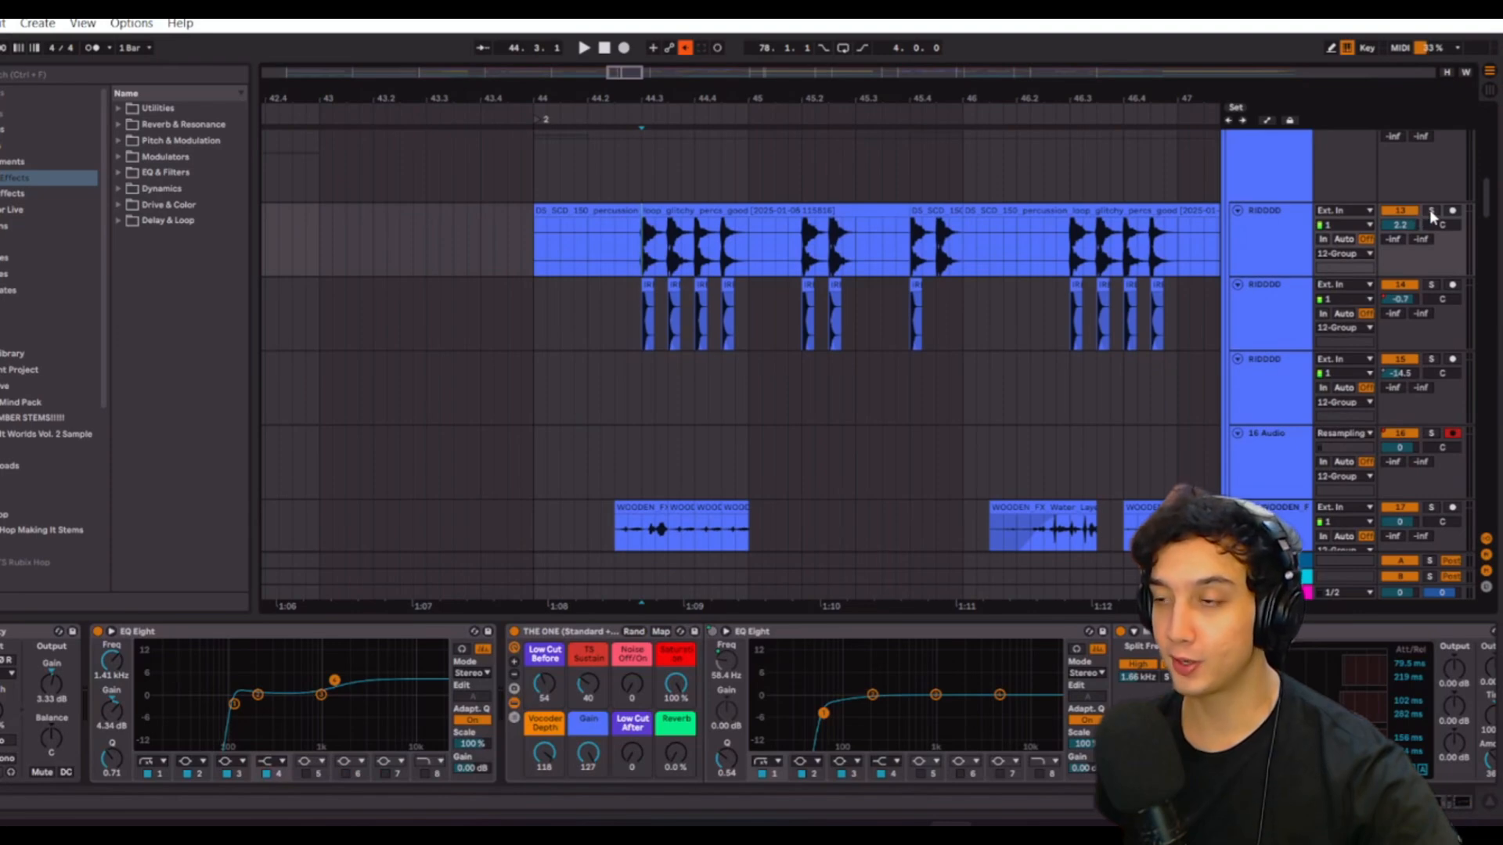
pyautogui.press('space')
pyautogui.click(1429, 209)
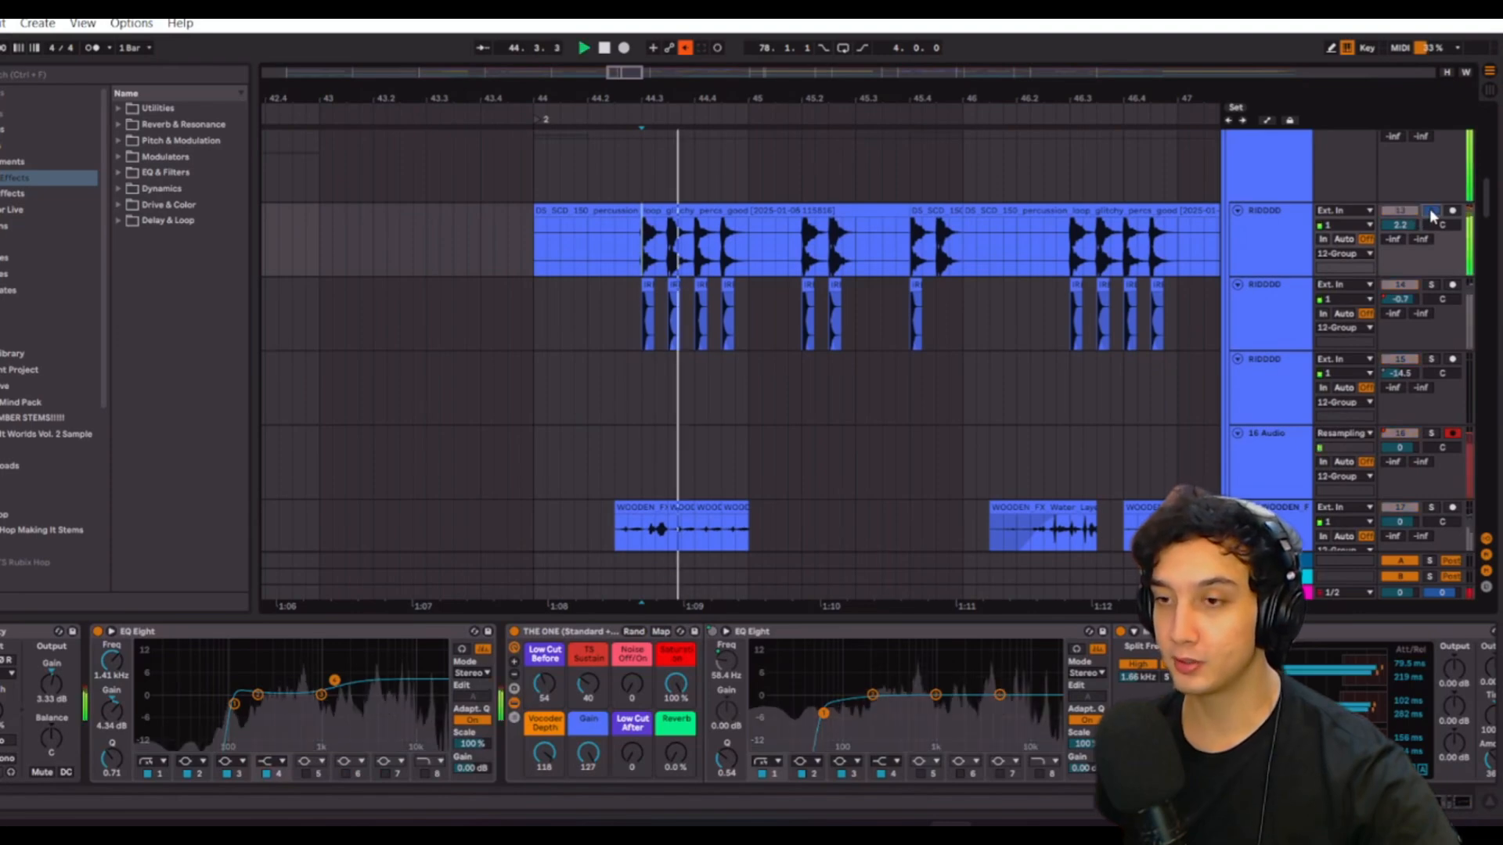
pyautogui.press('space')
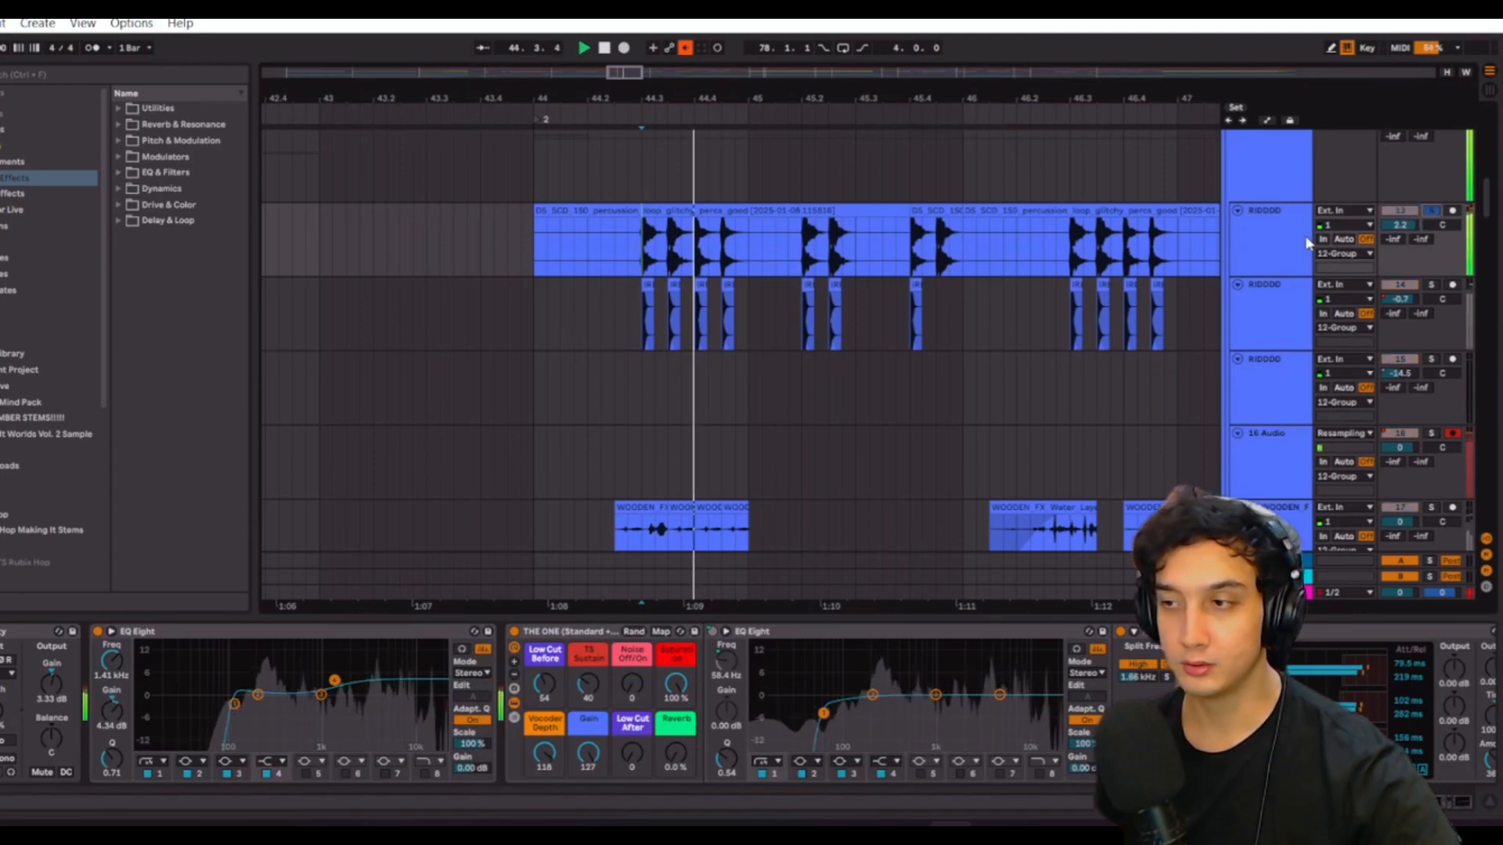
pyautogui.press('space')
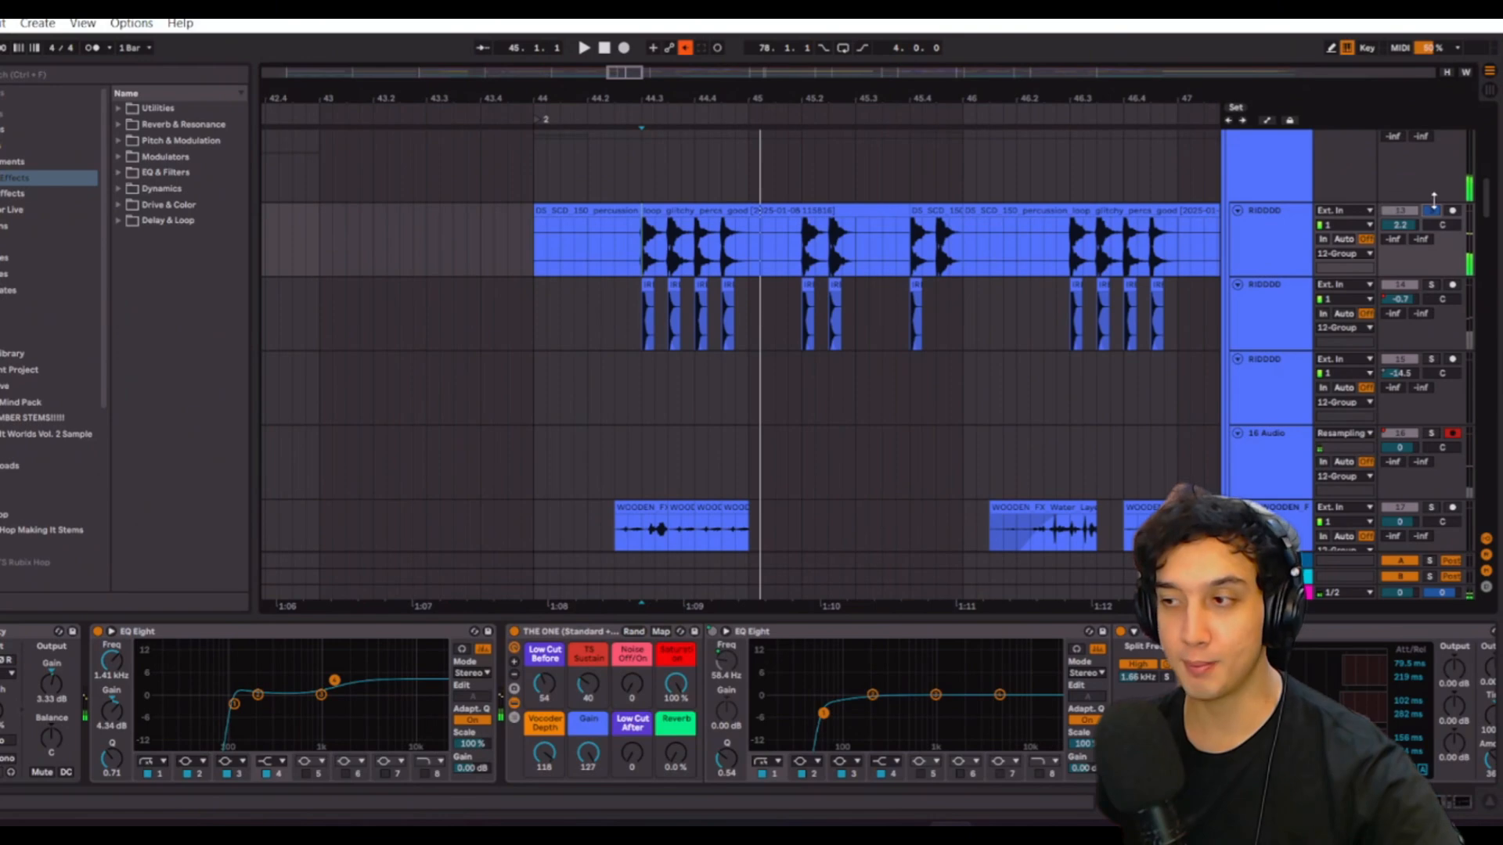
# - Solo track 14 together with the glitchy percussion loop on track 13, audition both, and switch the solo off
pyautogui.click(1276, 242)
pyautogui.press('space')
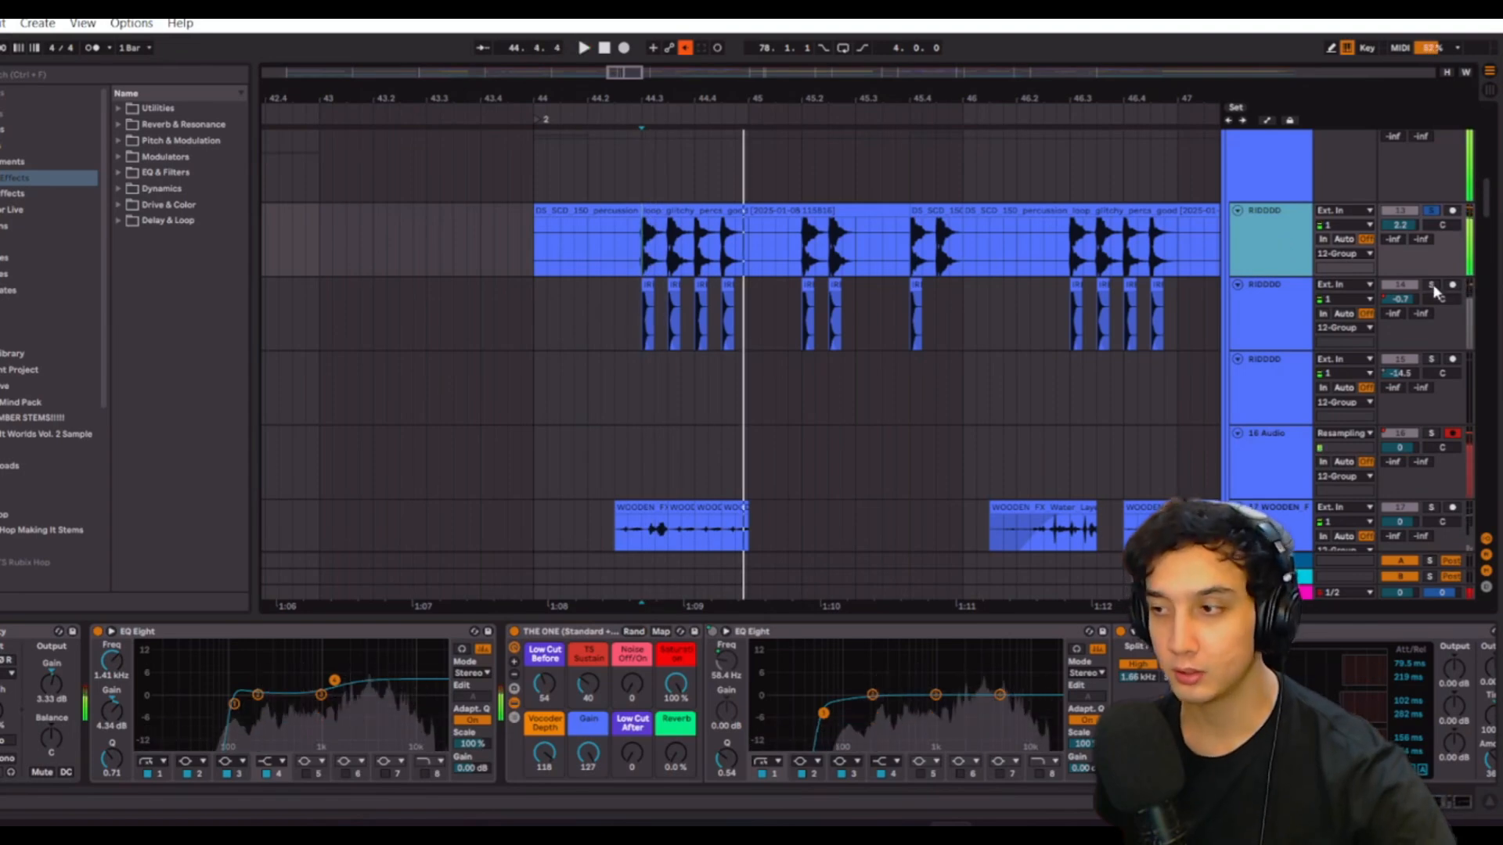
pyautogui.keyDown('ctrl'); pyautogui.click(1431, 284); pyautogui.keyUp('ctrl')
pyautogui.press('space')
pyautogui.press('space')
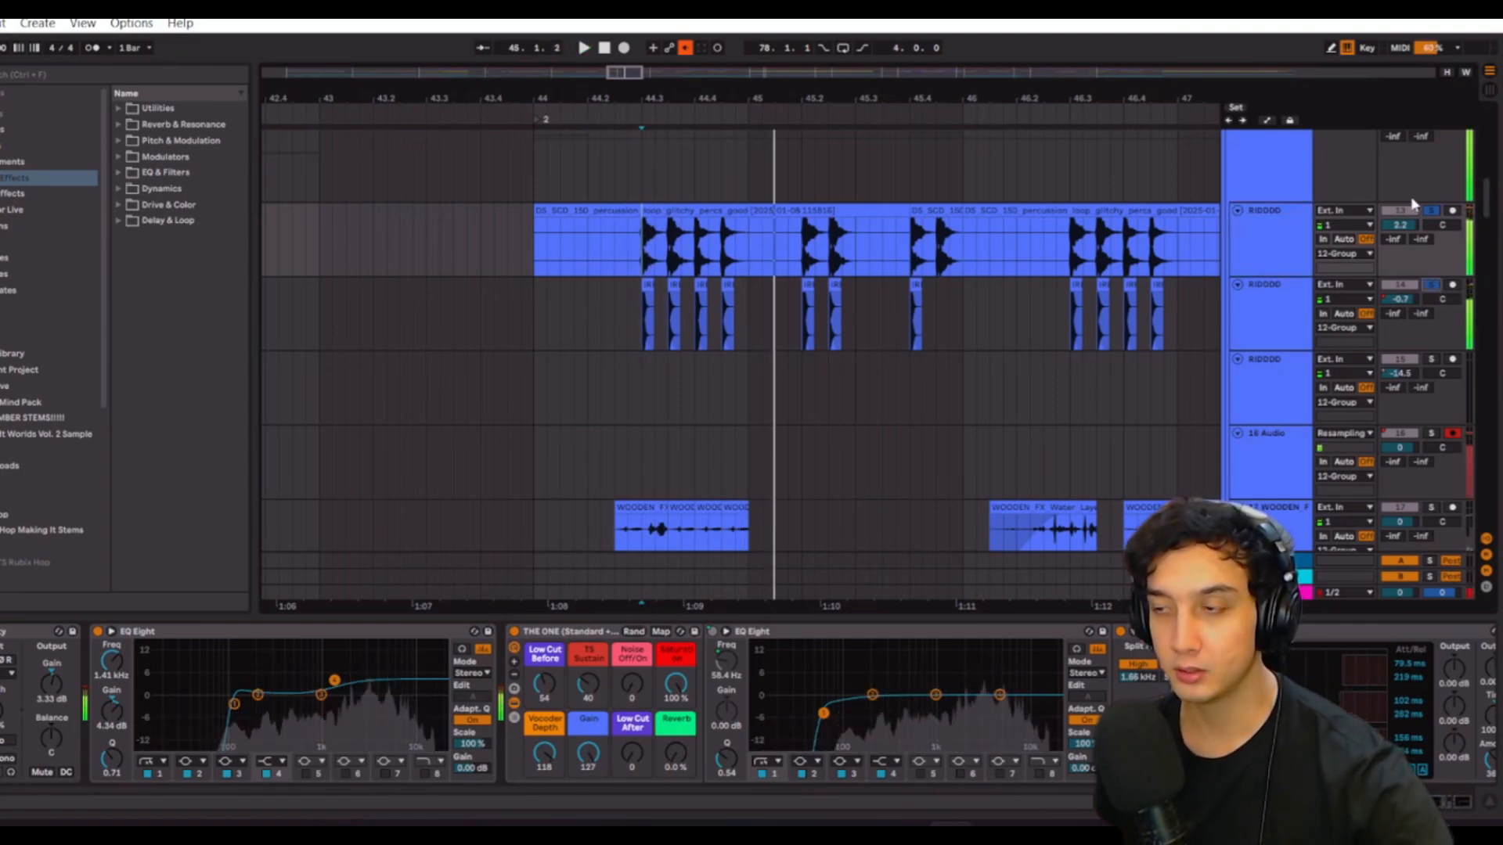
pyautogui.click(1430, 205)
# - Audition the wooden FX clips on track 17 soloed from 44.2.3
pyautogui.scroll(-1, 1255, 381)
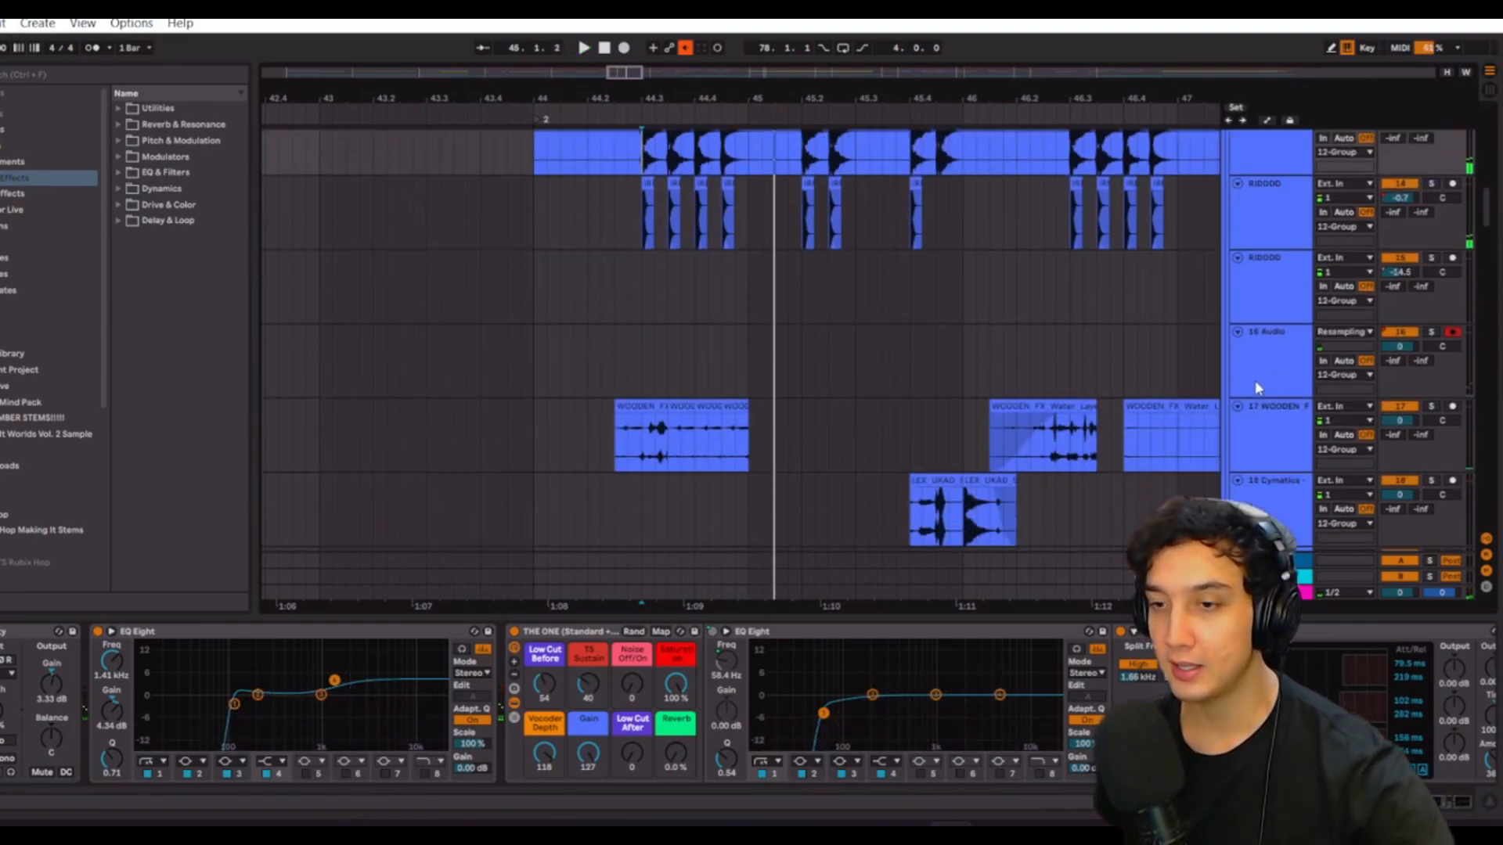
pyautogui.click(615, 443)
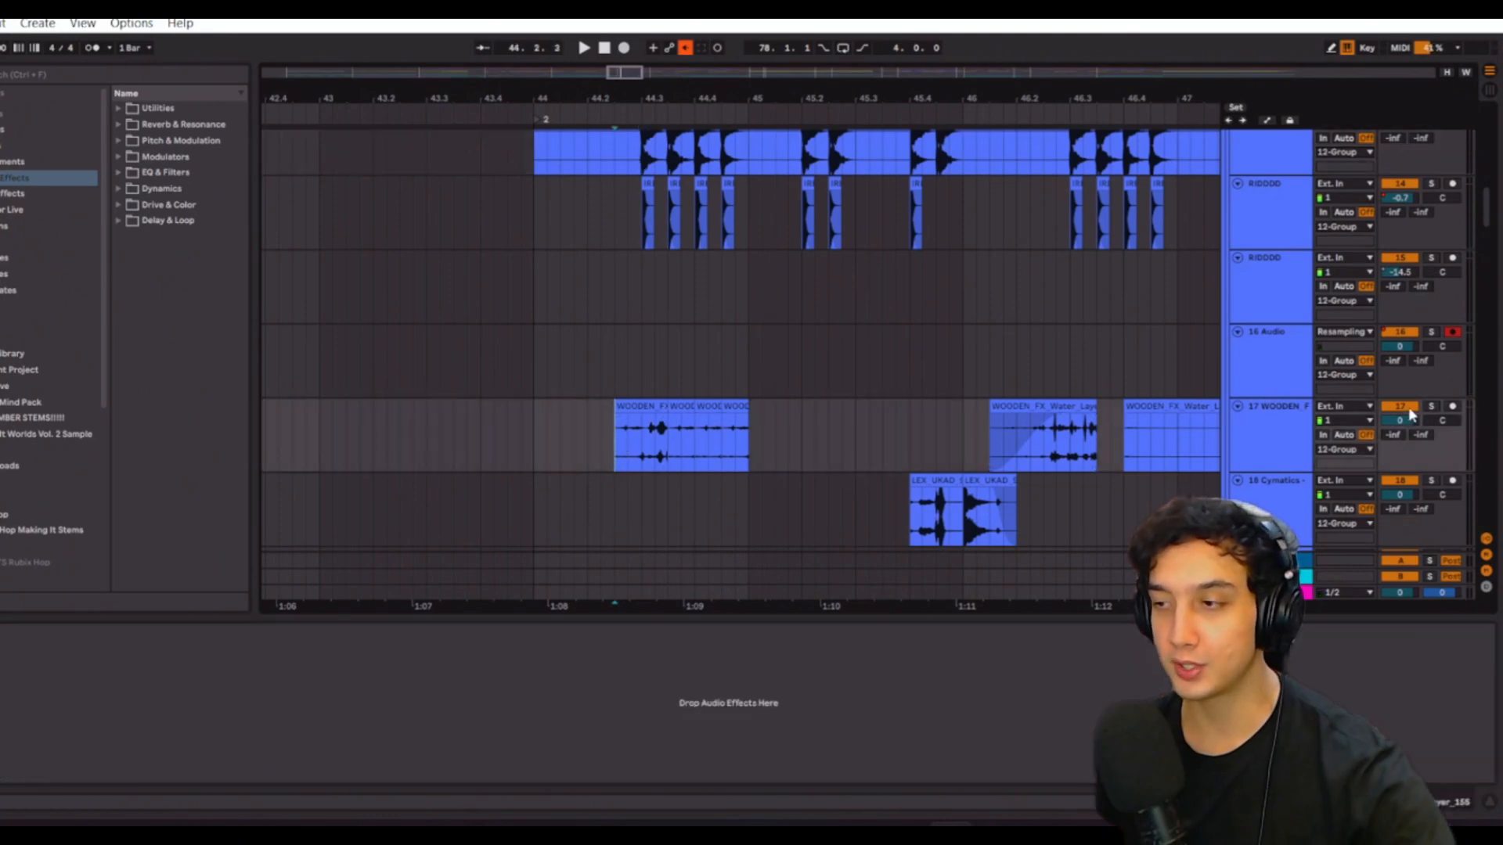
pyautogui.scroll(-1, 1420, 413)
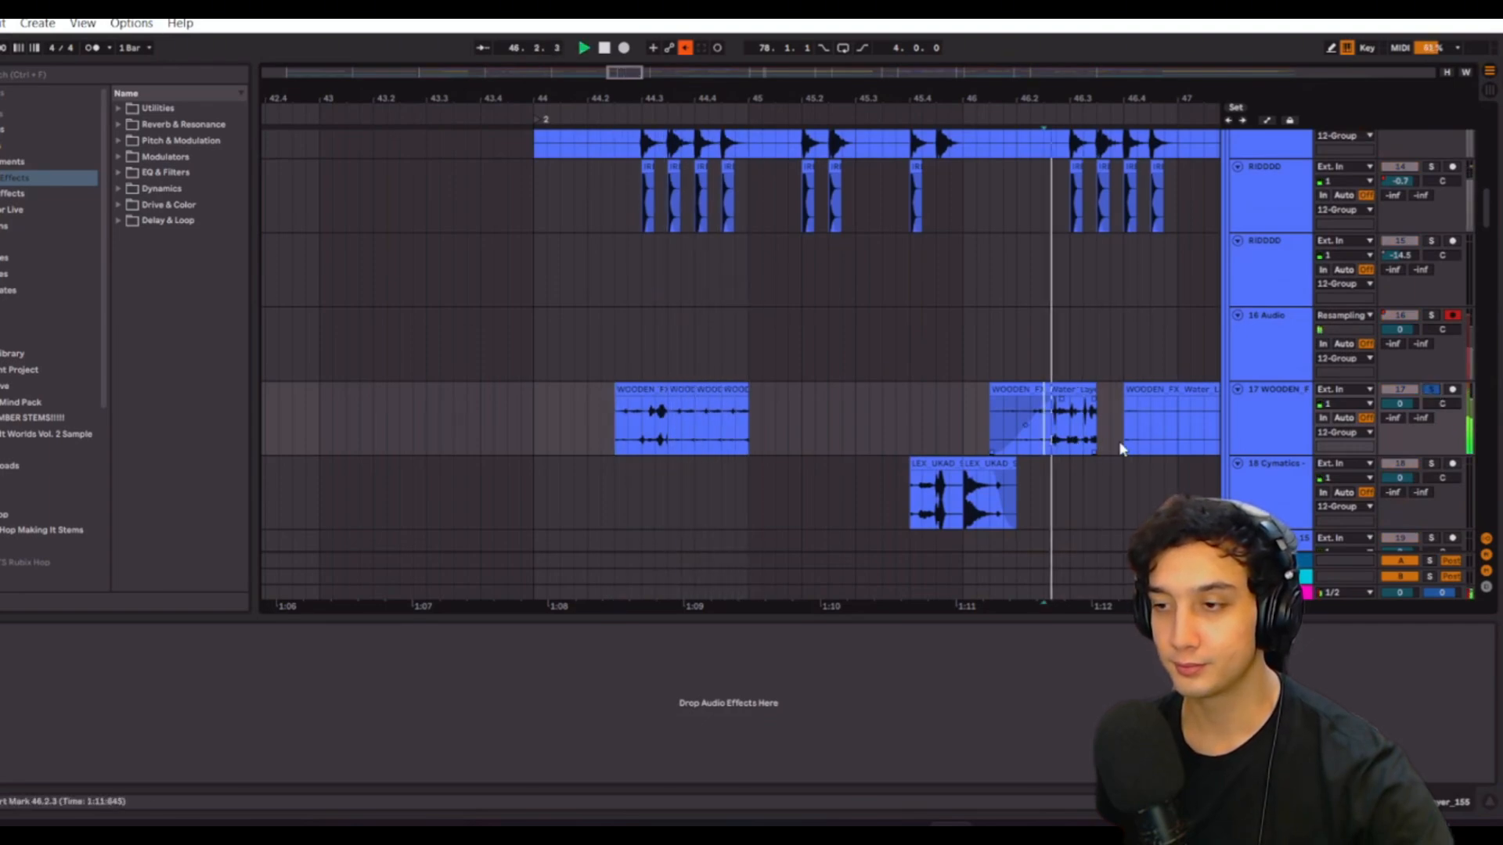
# - Play the percussion and wooden FX layers in the full mix from 44.1.3, following them through bar 47, and replay the section
pyautogui.click(559, 338)
pyautogui.press('space')
pyautogui.scroll(2, 683, 349)
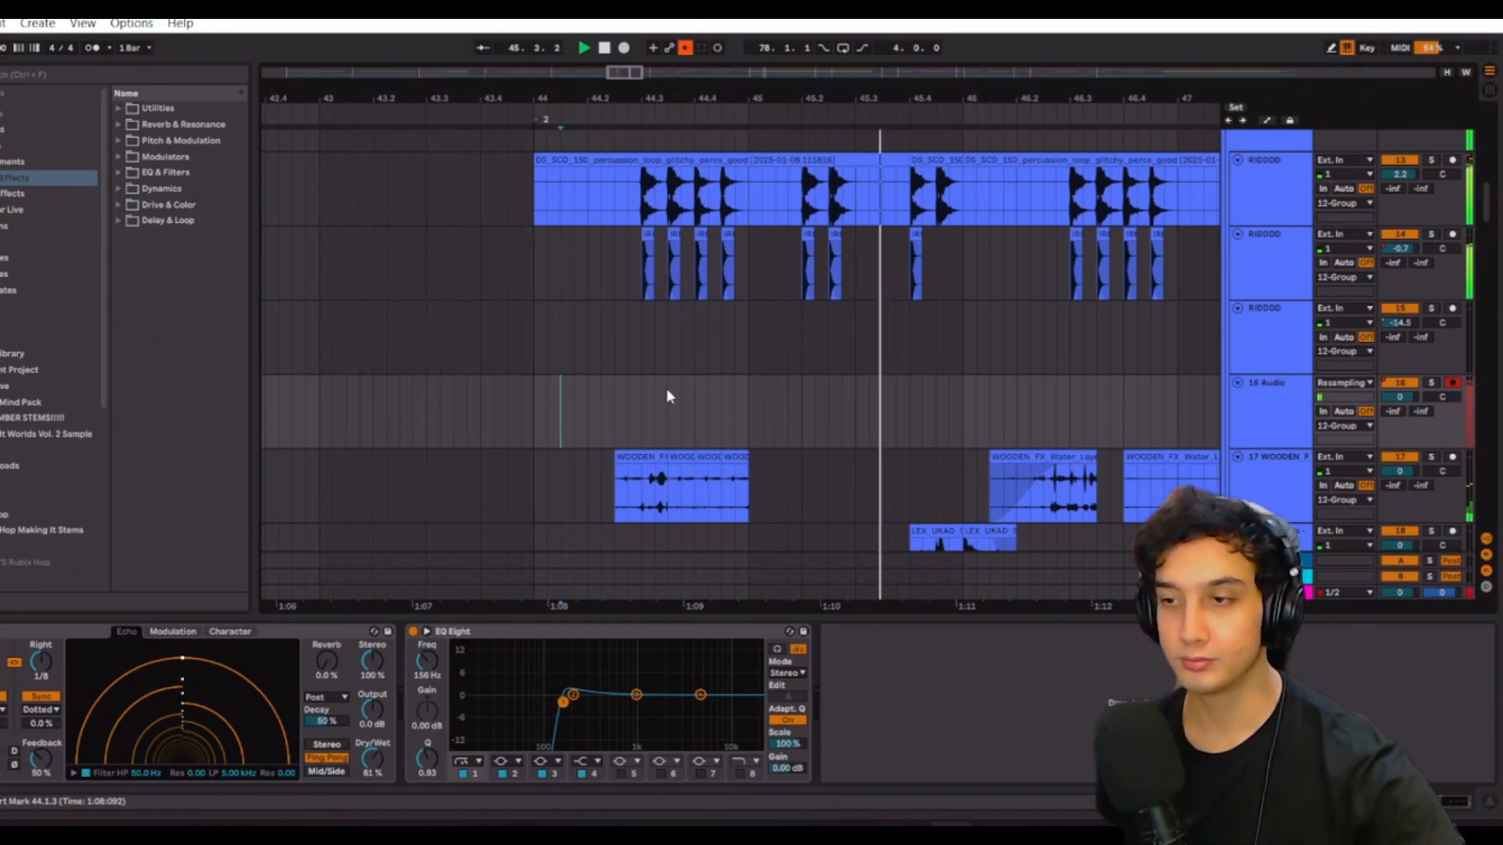
pyautogui.scroll(-3, 700, 352)
pyautogui.moveTo(624, 94); pyautogui.dragTo(589, 78)
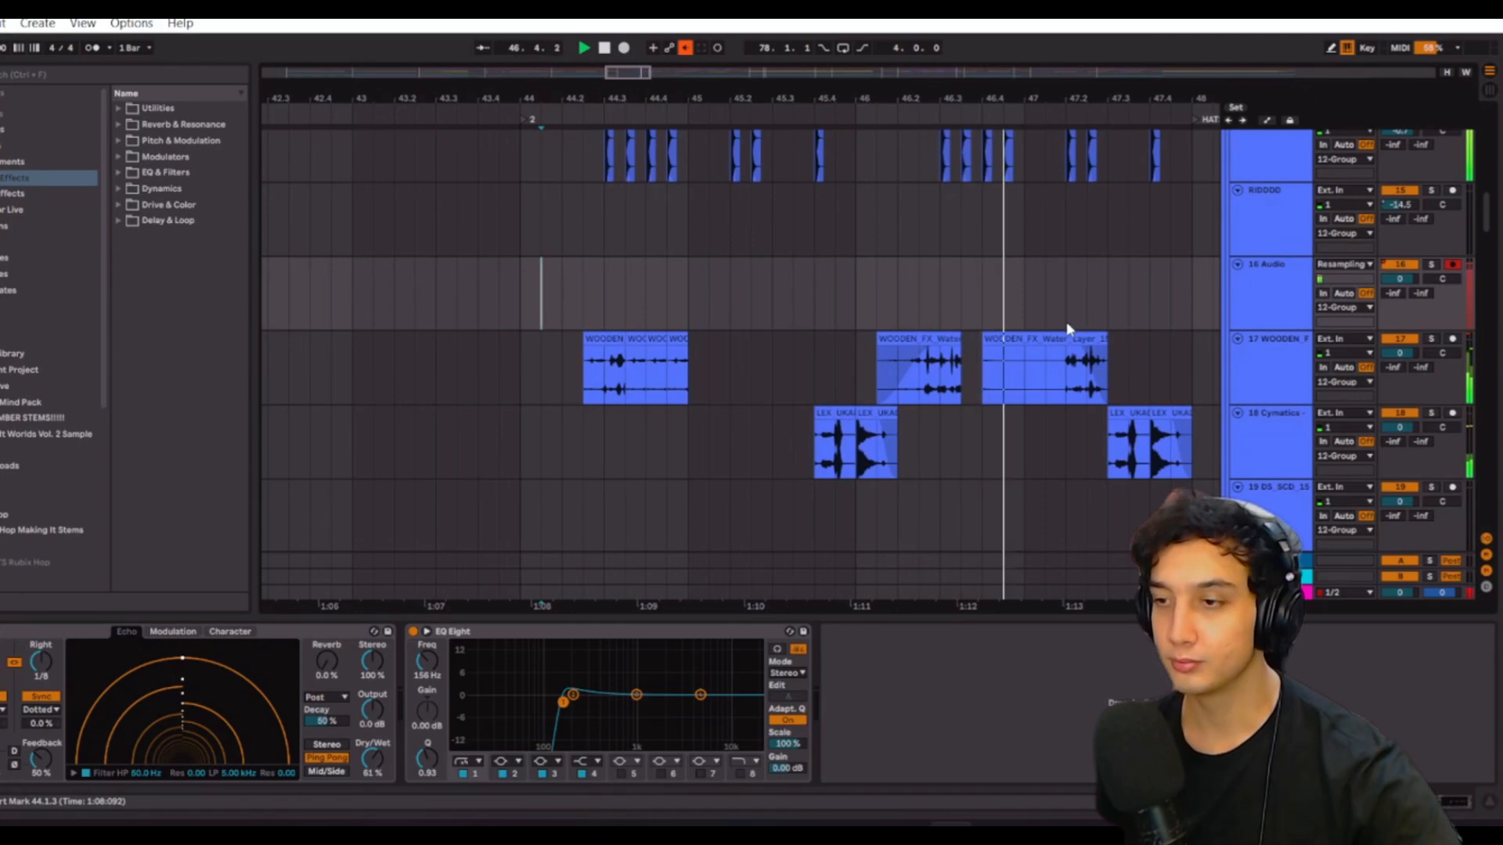
pyautogui.scroll(2, 1081, 376)
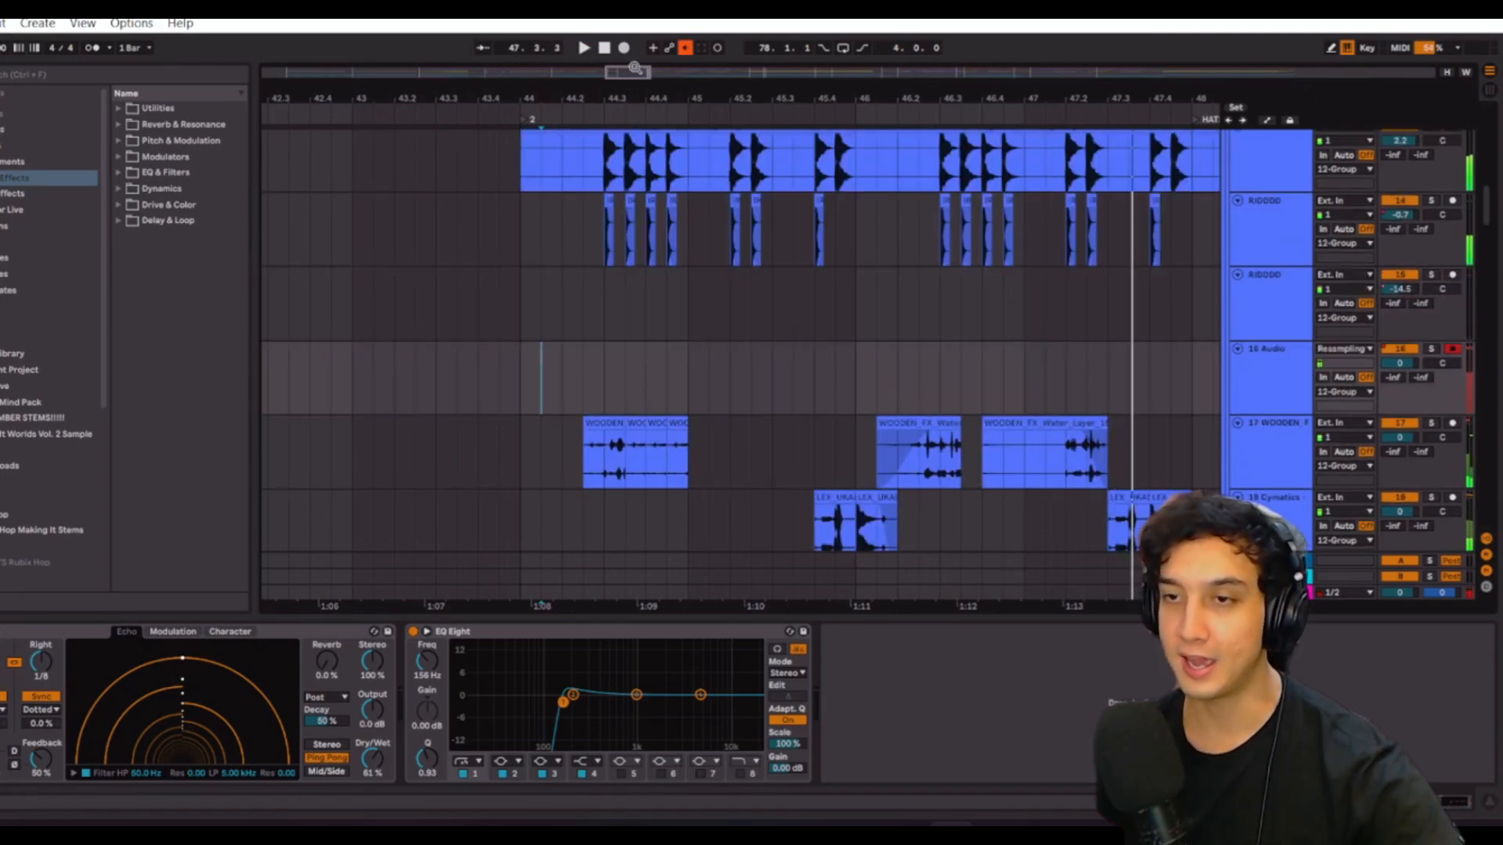
pyautogui.moveTo(634, 69); pyautogui.dragTo(638, 66)
pyautogui.press('space')
pyautogui.press('space')
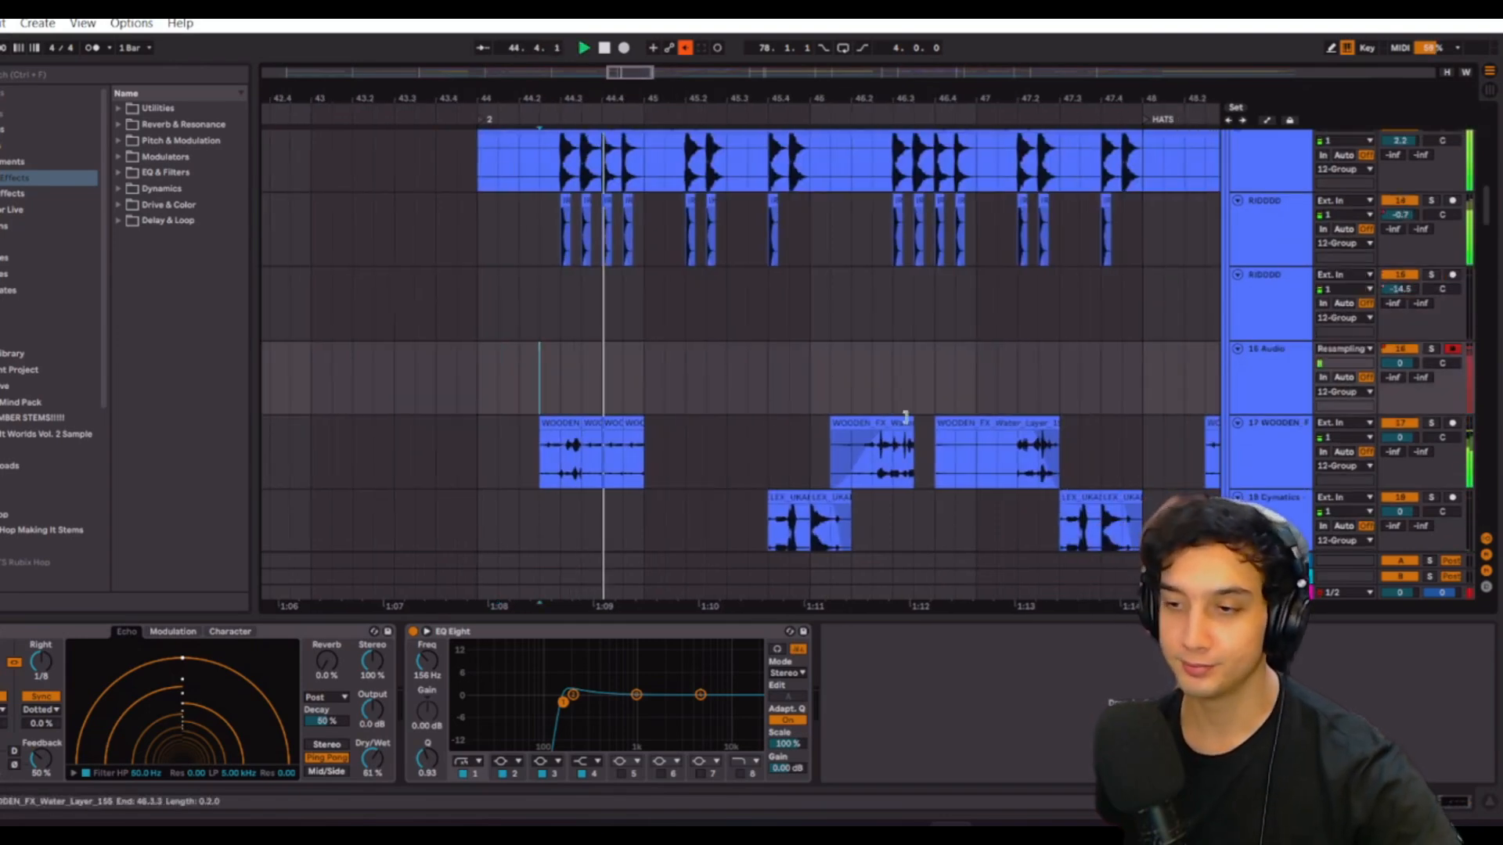
# - Audition the percussion clip on track 19 in the Melodic Part, soloed from 78.3.1
pyautogui.scroll(-2, 916, 398)
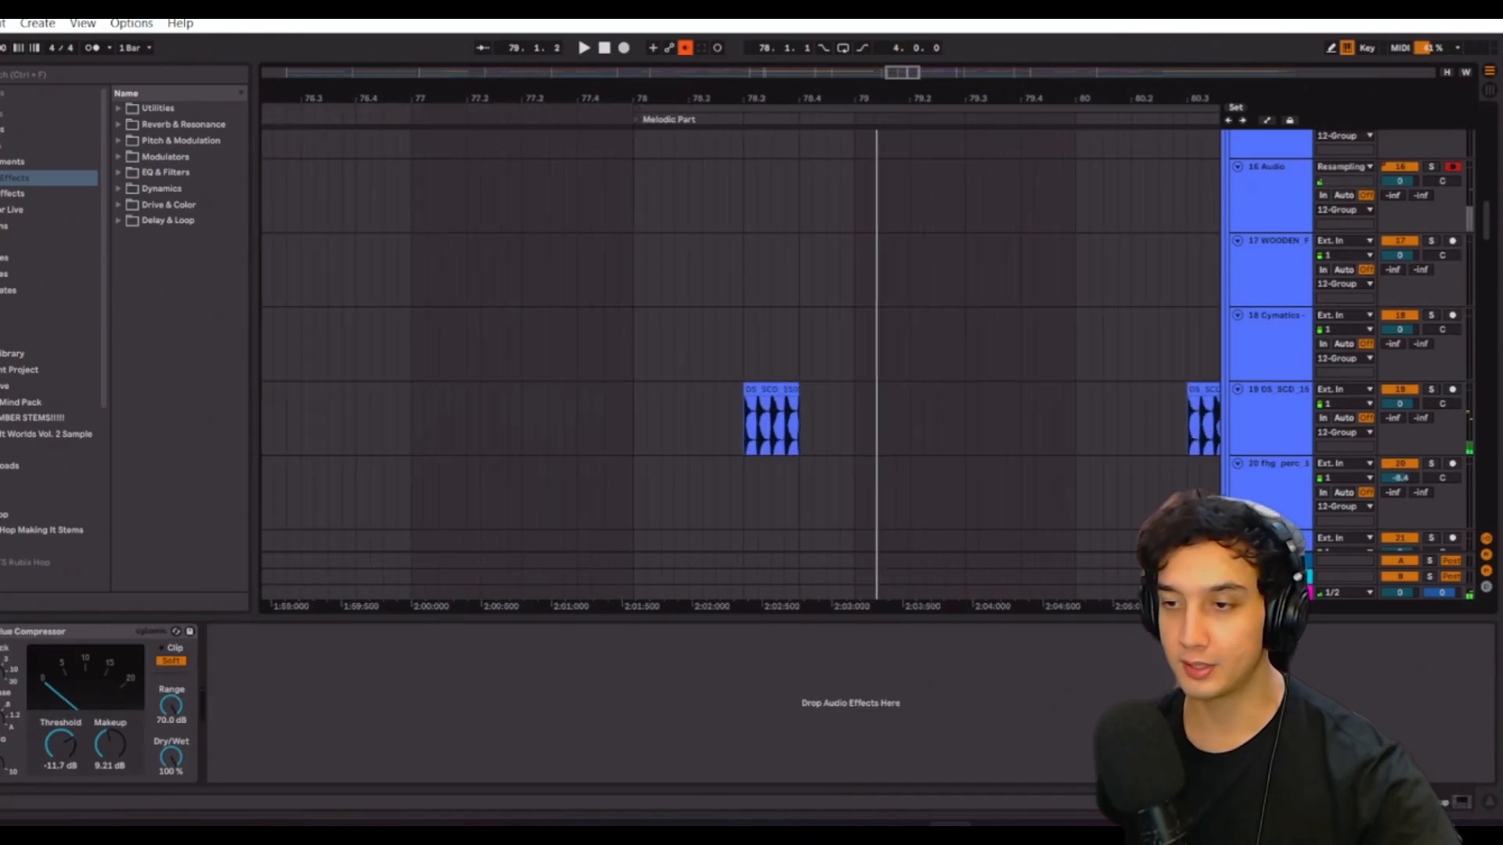
pyautogui.moveTo(736, 98); pyautogui.dragTo(721, 101)
pyautogui.click(728, 444)
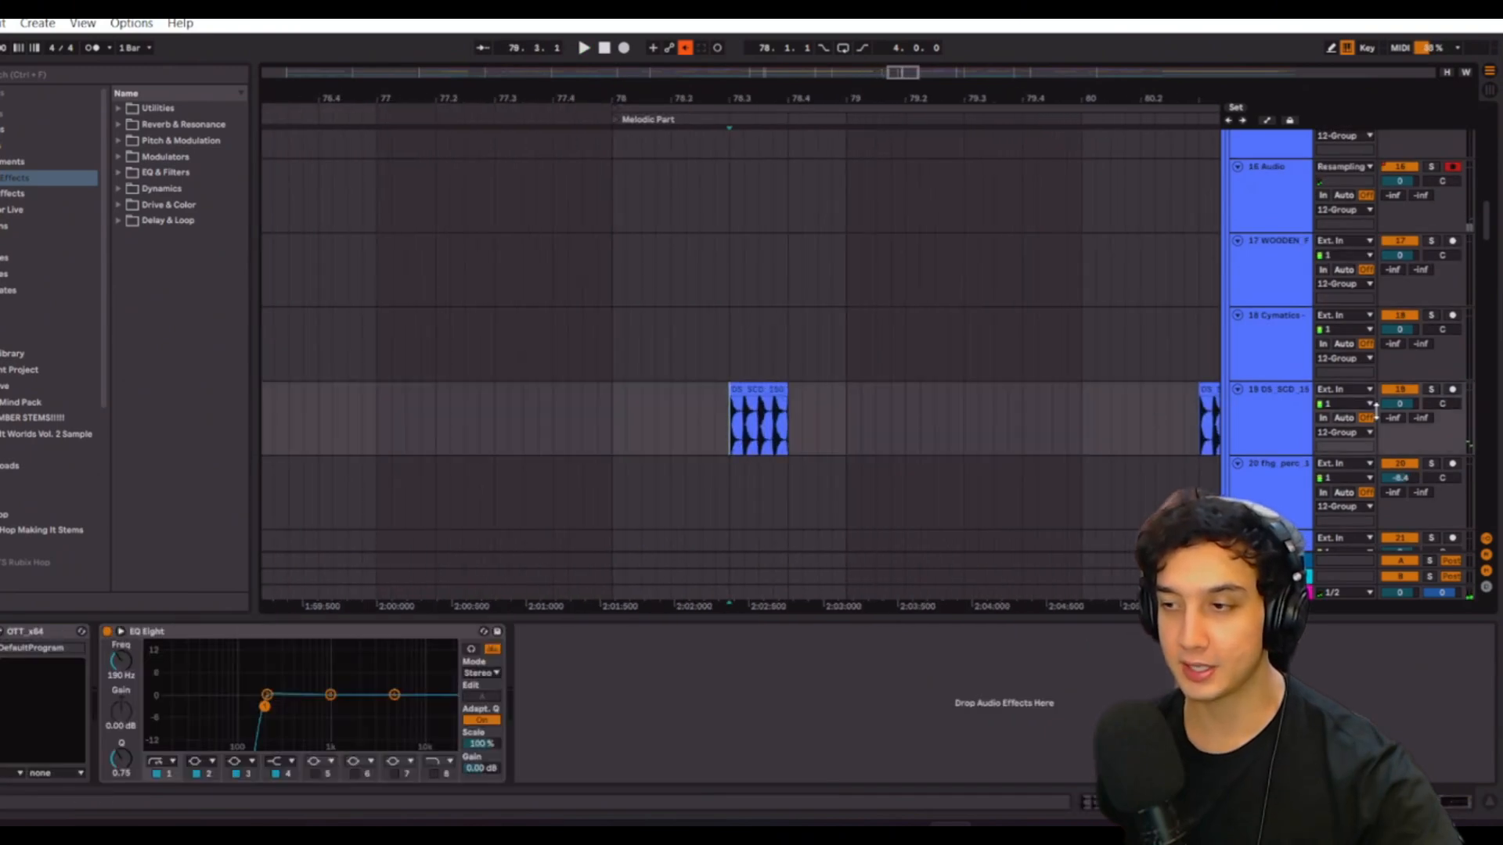
pyautogui.press('space')
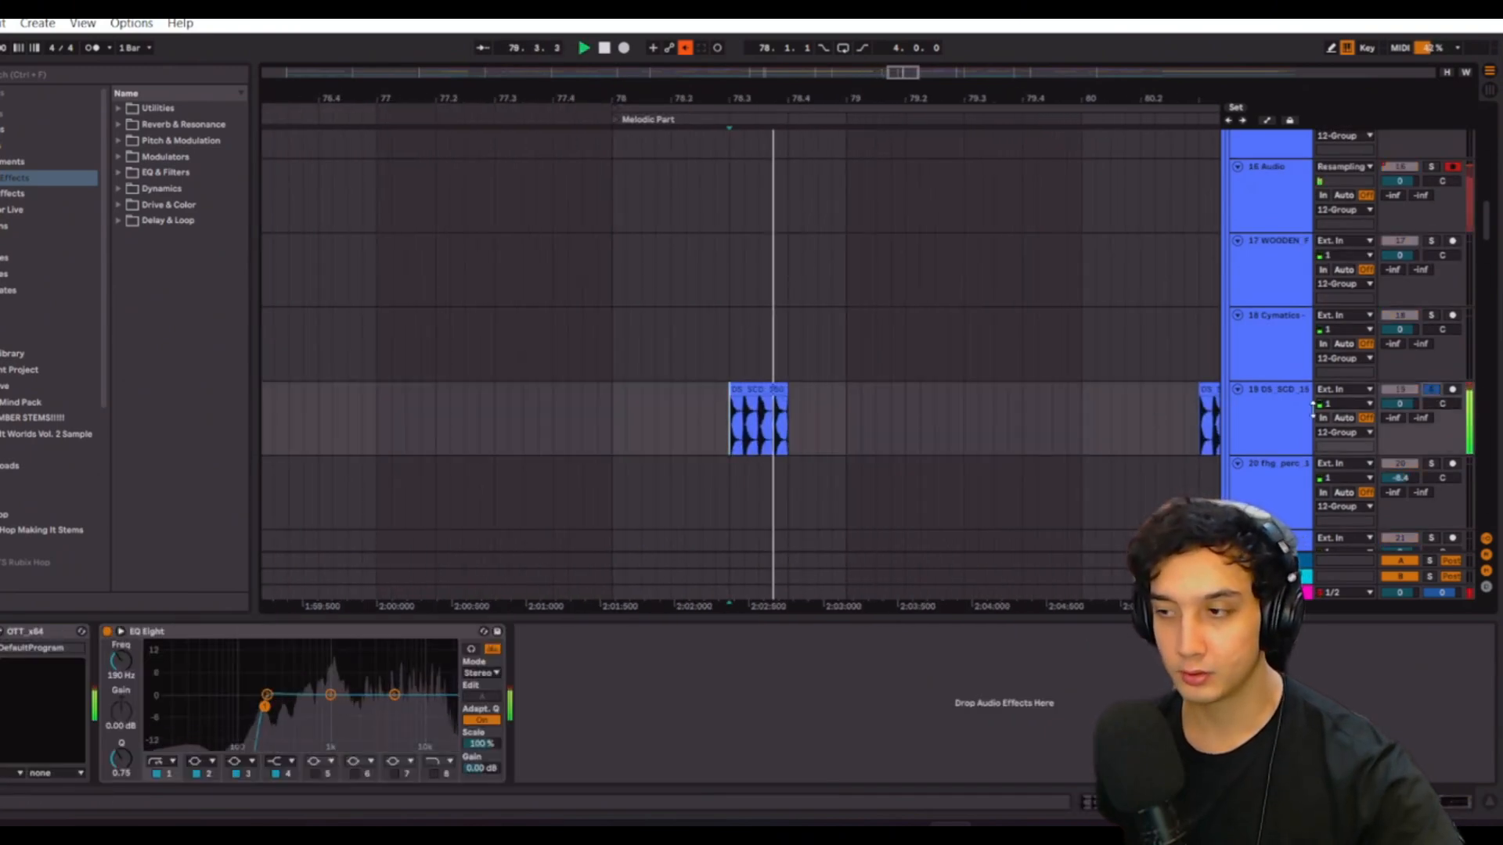
pyautogui.click(1279, 411)
pyautogui.press('space')
# - Duplicate the one-beat percussion clip on track 19 repeatedly, filling the Melodic Part from 78.4.1 through 79.4.1
pyautogui.moveTo(903, 72)
pyautogui.mouseDown()
pyautogui.moveTo(842, 59)
pyautogui.moveTo(950, 66)
pyautogui.moveTo(905, 81)
pyautogui.mouseUp()
pyautogui.hotkey('ctrl', 'd')
pyautogui.hotkey('ctrl', 'd')
pyautogui.hotkey('ctrl', 'd')
pyautogui.scroll(1, 945, 350)
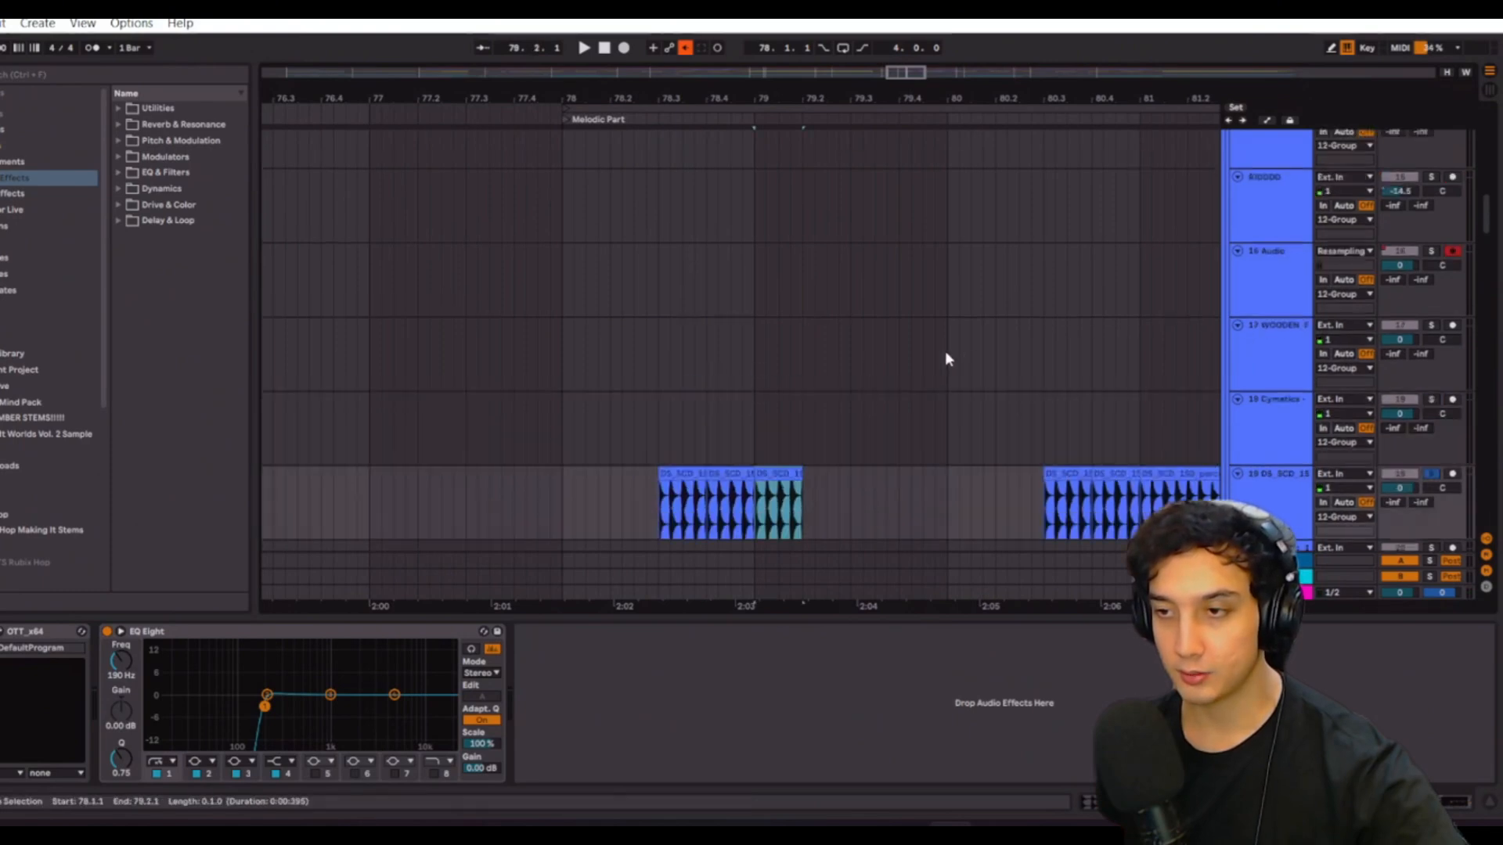
pyautogui.hotkey('ctrl', 'd')
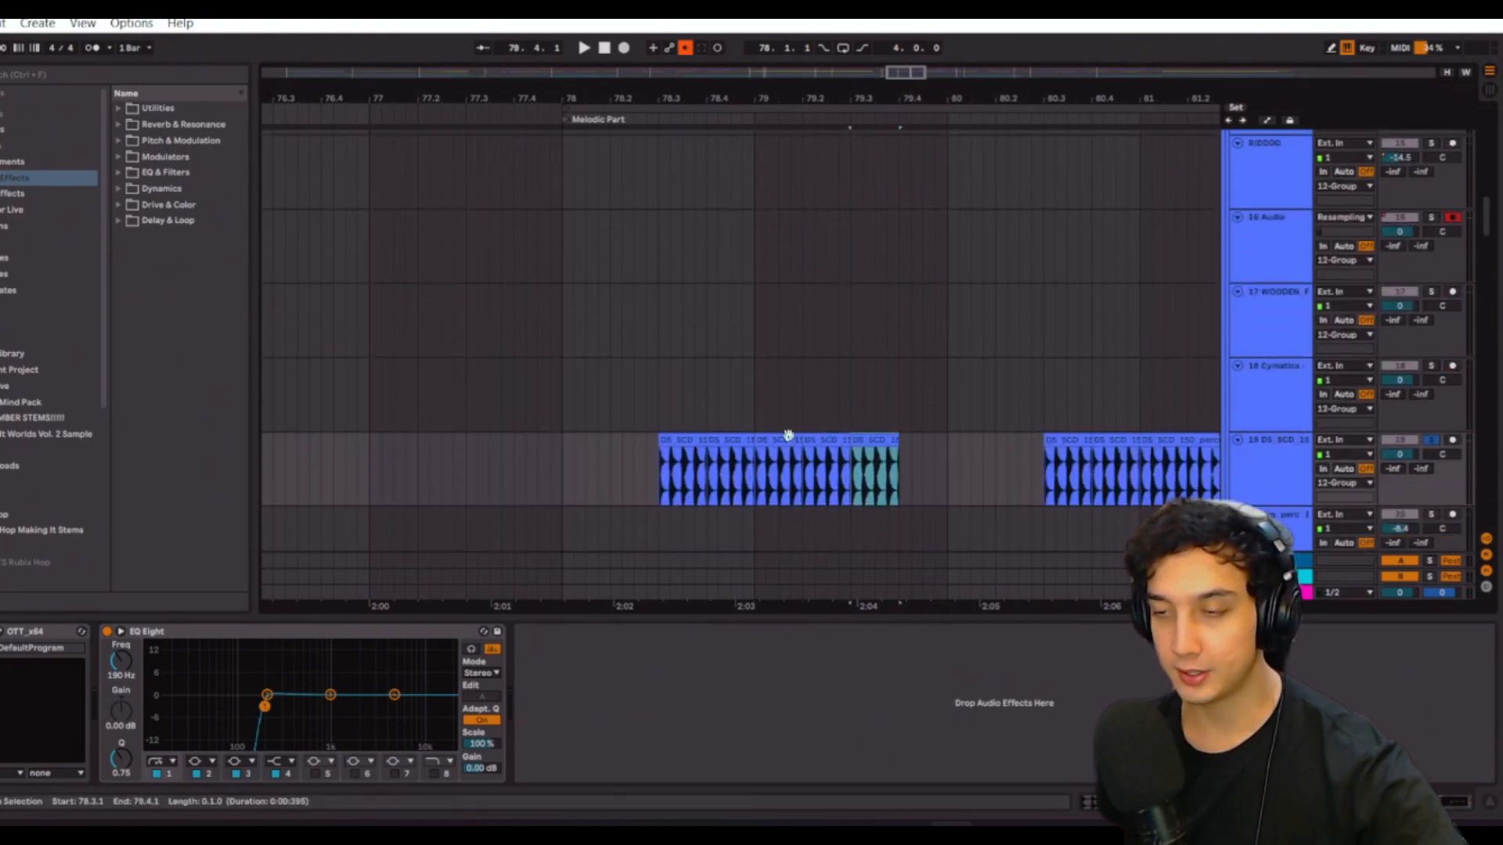
# - Play the Melodic Part in the full mix from 77.4.1 and replay the repeated percussion on track 19 from 78.3.1
pyautogui.click(644, 468)
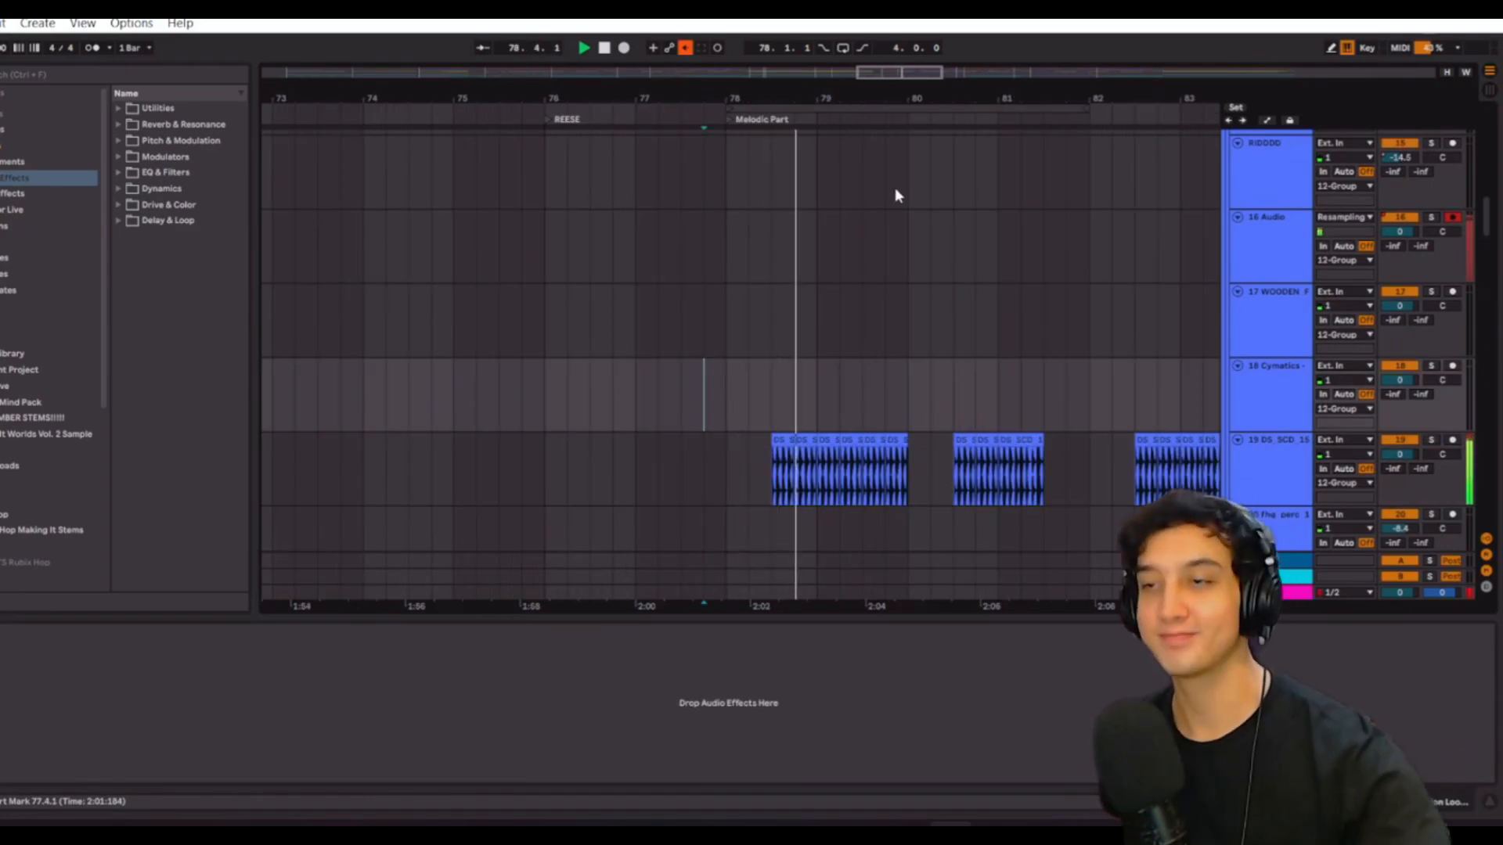
pyautogui.moveTo(884, 77); pyautogui.dragTo(900, 76)
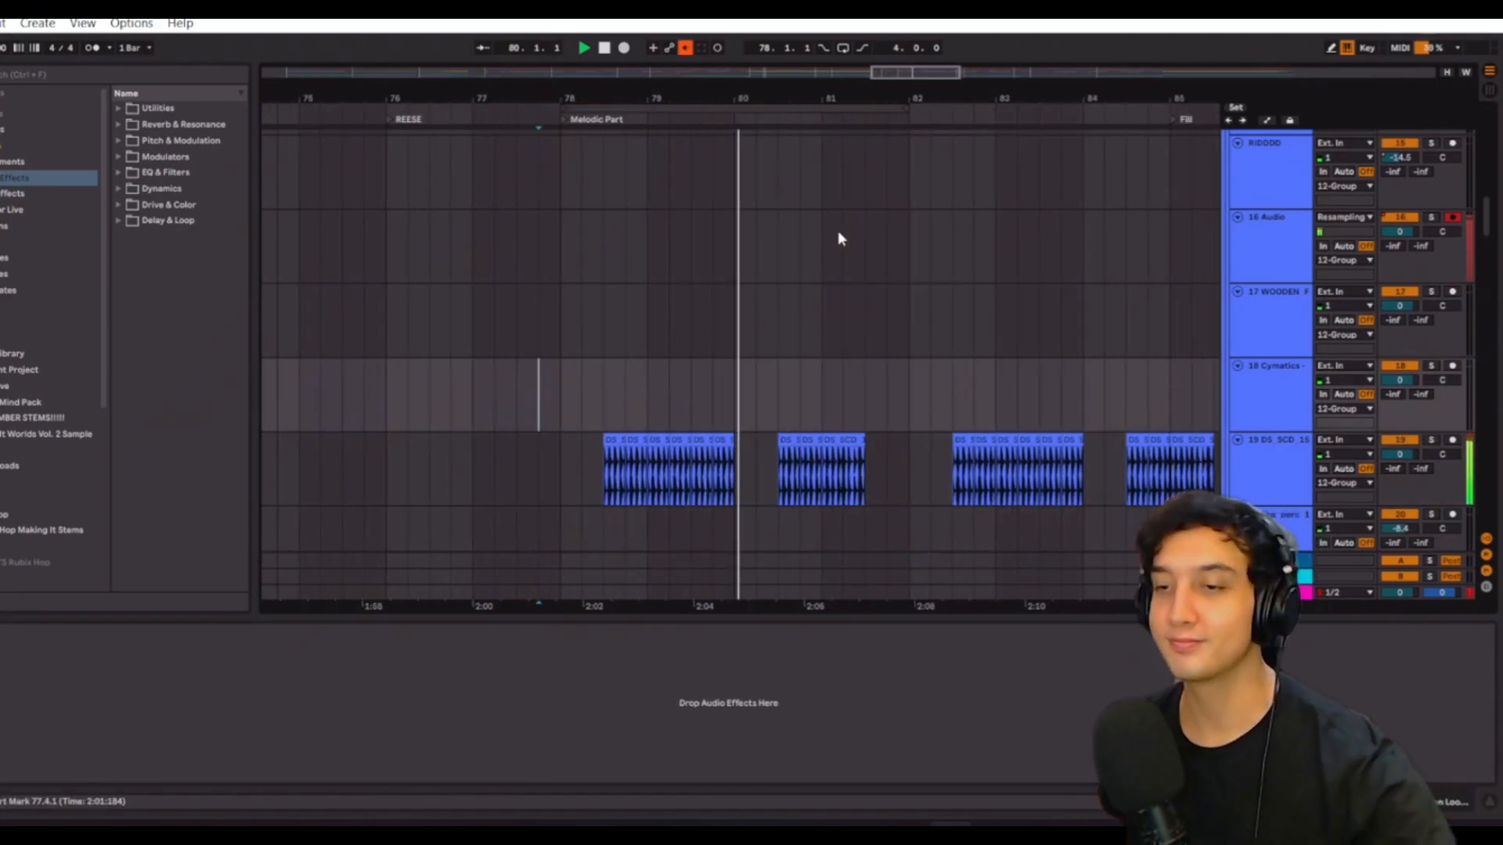
pyautogui.scroll(-10, 852, 365)
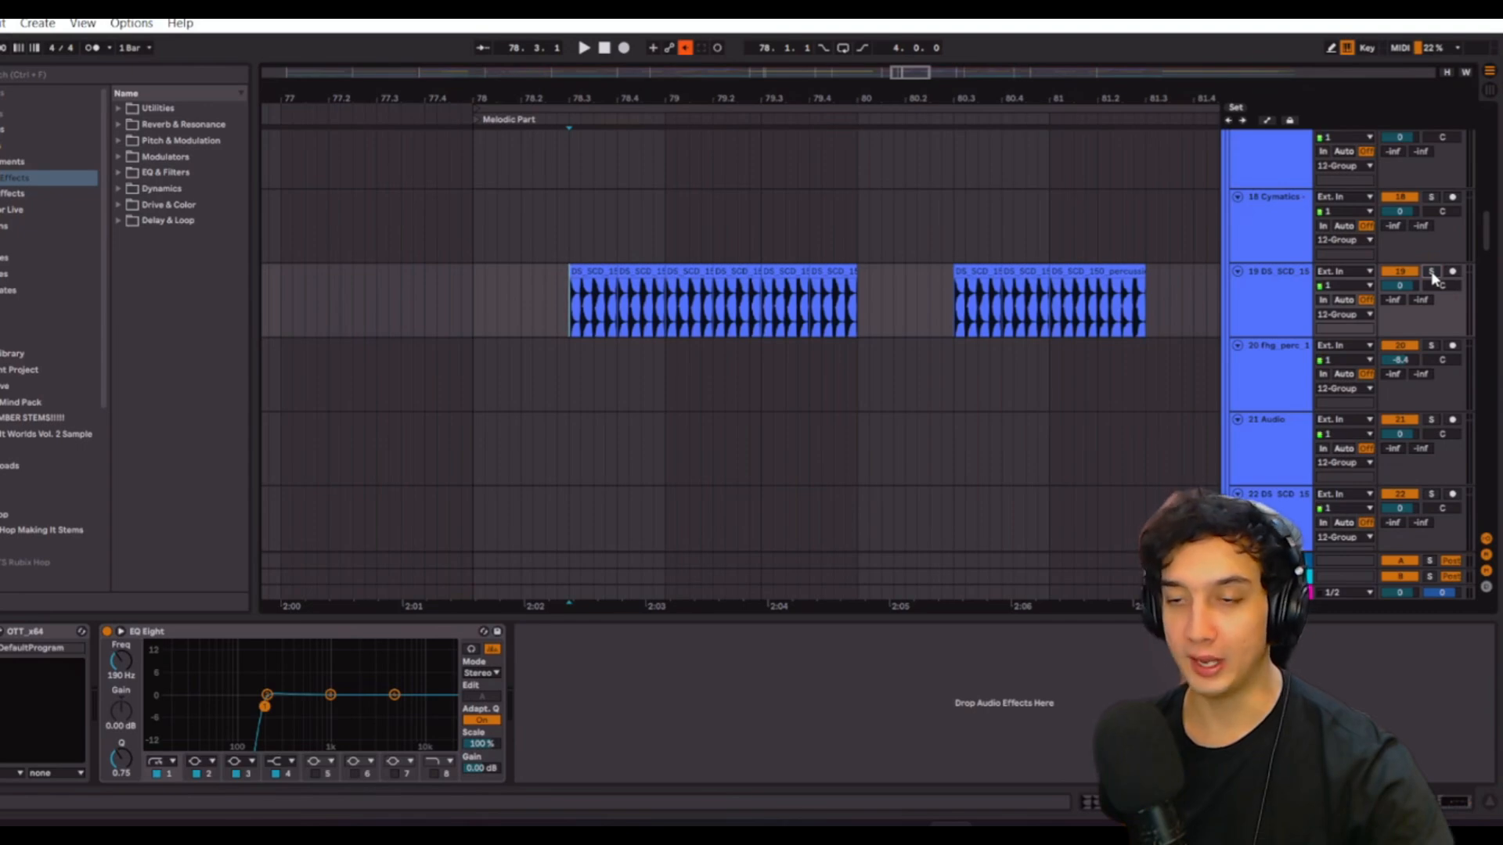
pyautogui.press('space')
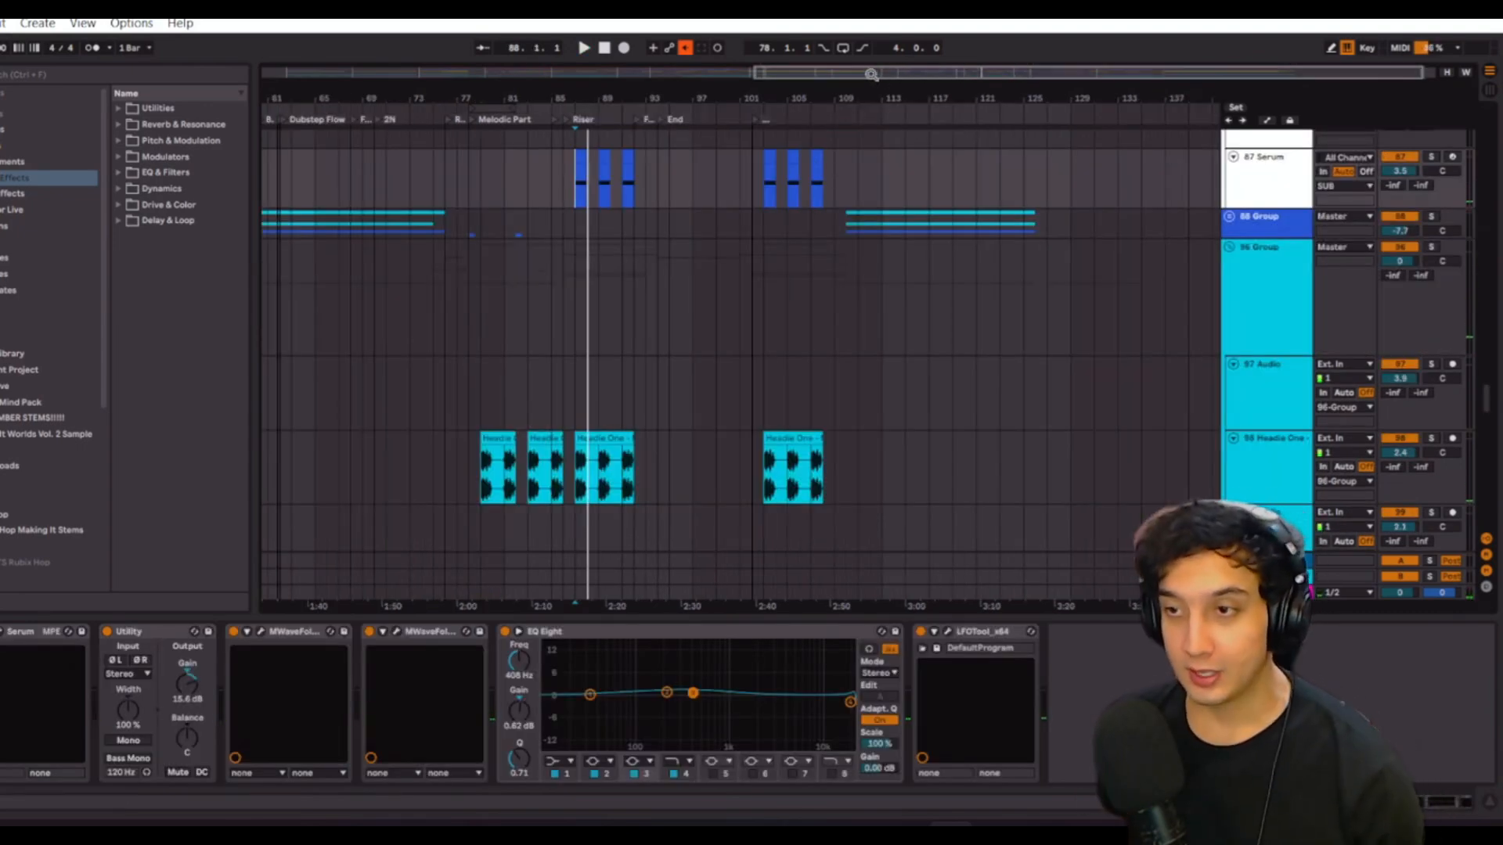
# - Look through the arrangement from the sub Serum tracks and the cyan group up to the drum tracks and intro
pyautogui.moveTo(871, 74); pyautogui.dragTo(717, 73)
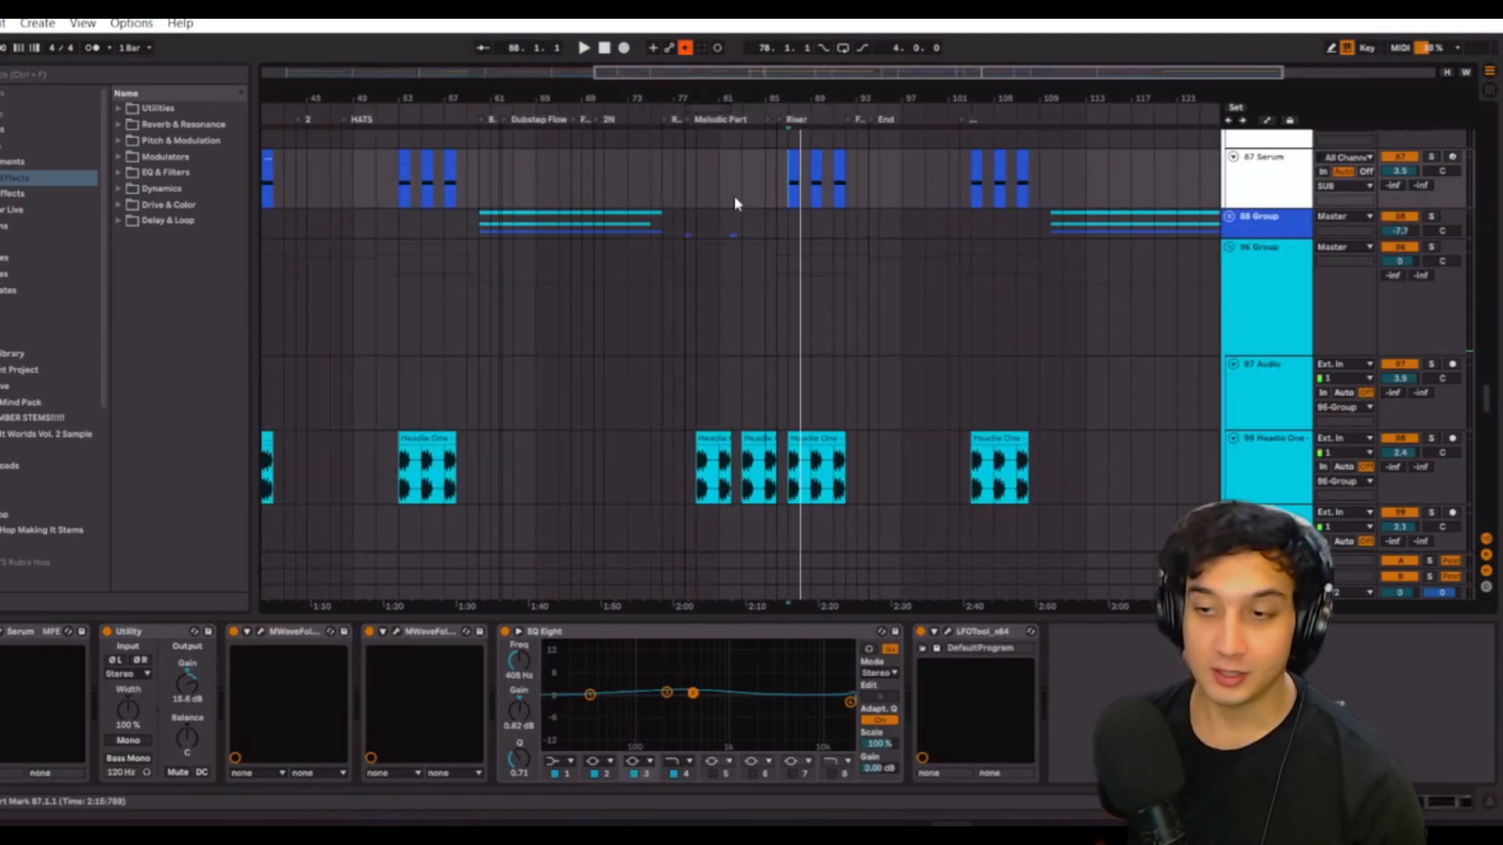
pyautogui.scroll(5, 671, 356)
pyautogui.click(642, 378)
pyautogui.scroll(5, 665, 352)
pyautogui.scroll(2, 775, 204)
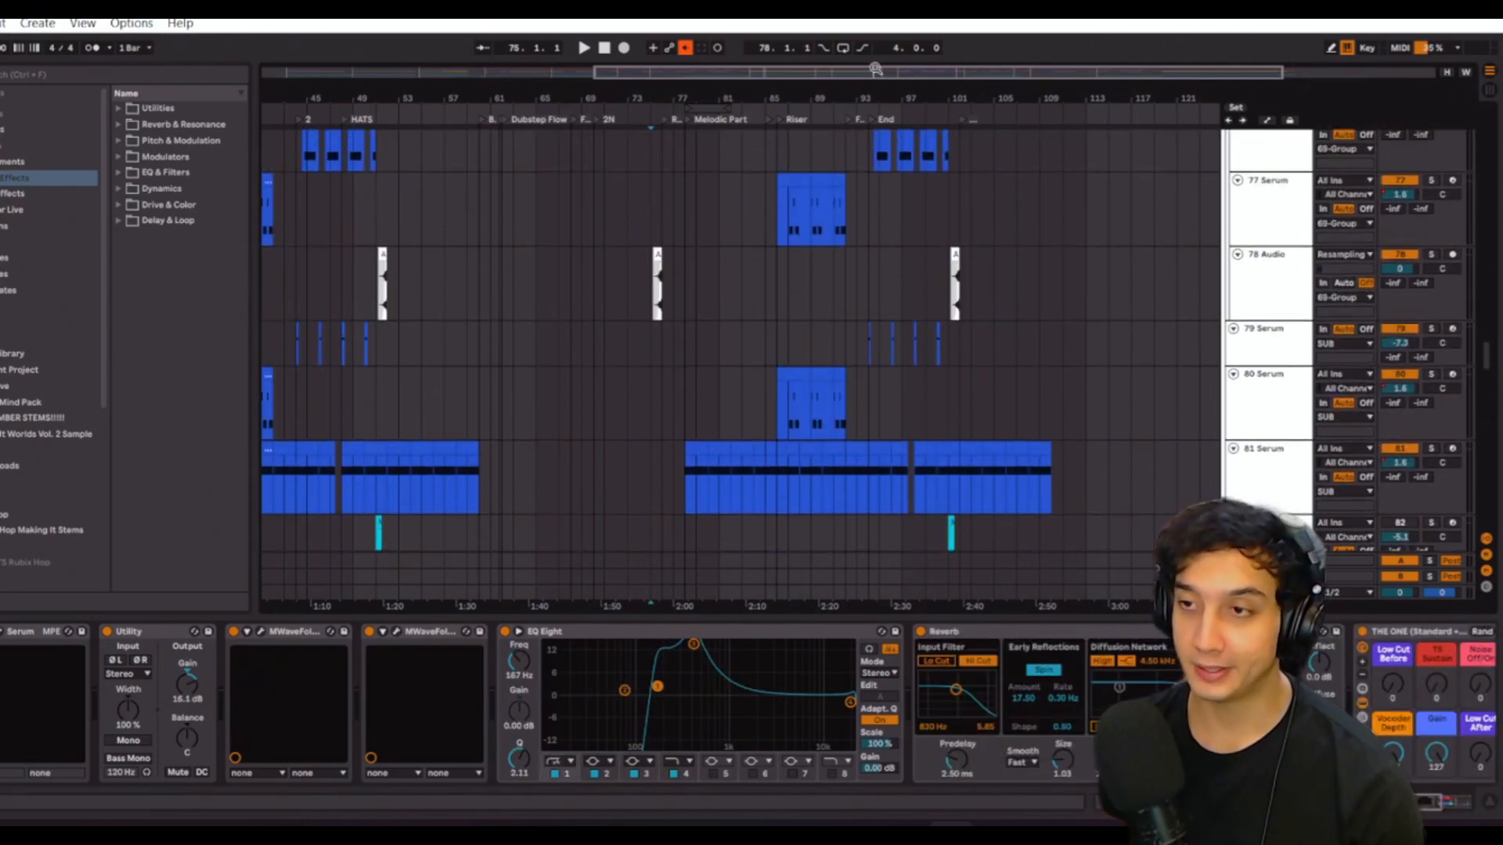
pyautogui.hscroll(-5, 777, 246)
pyautogui.scroll(4, 805, 388)
pyautogui.scroll(6, 798, 436)
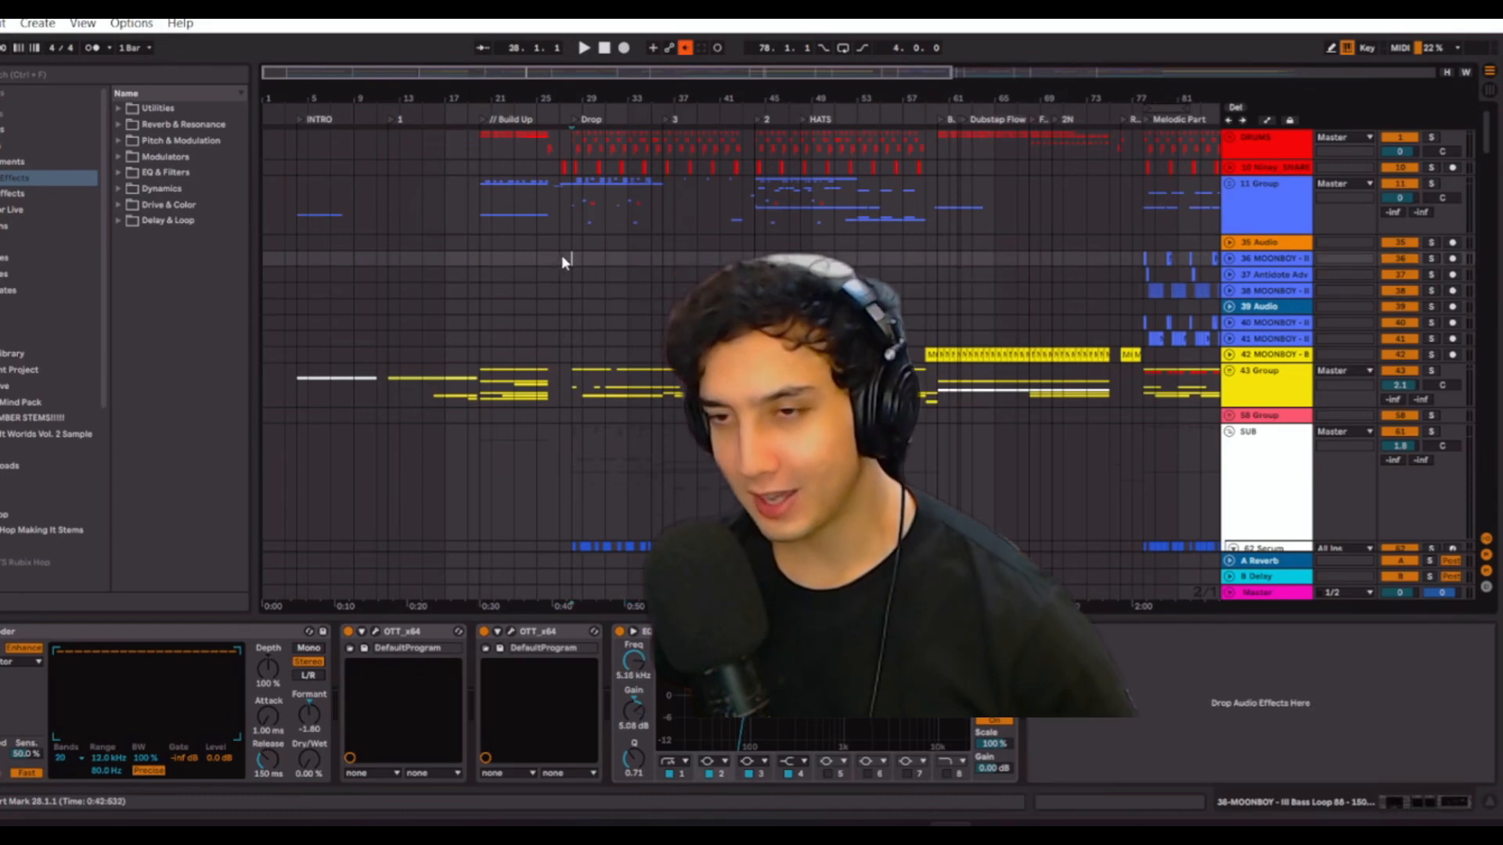
# - Examine the Build Up and its lead-in to the Drop around bars 24 to 27, and the overall arrangement
pyautogui.click(561, 256)
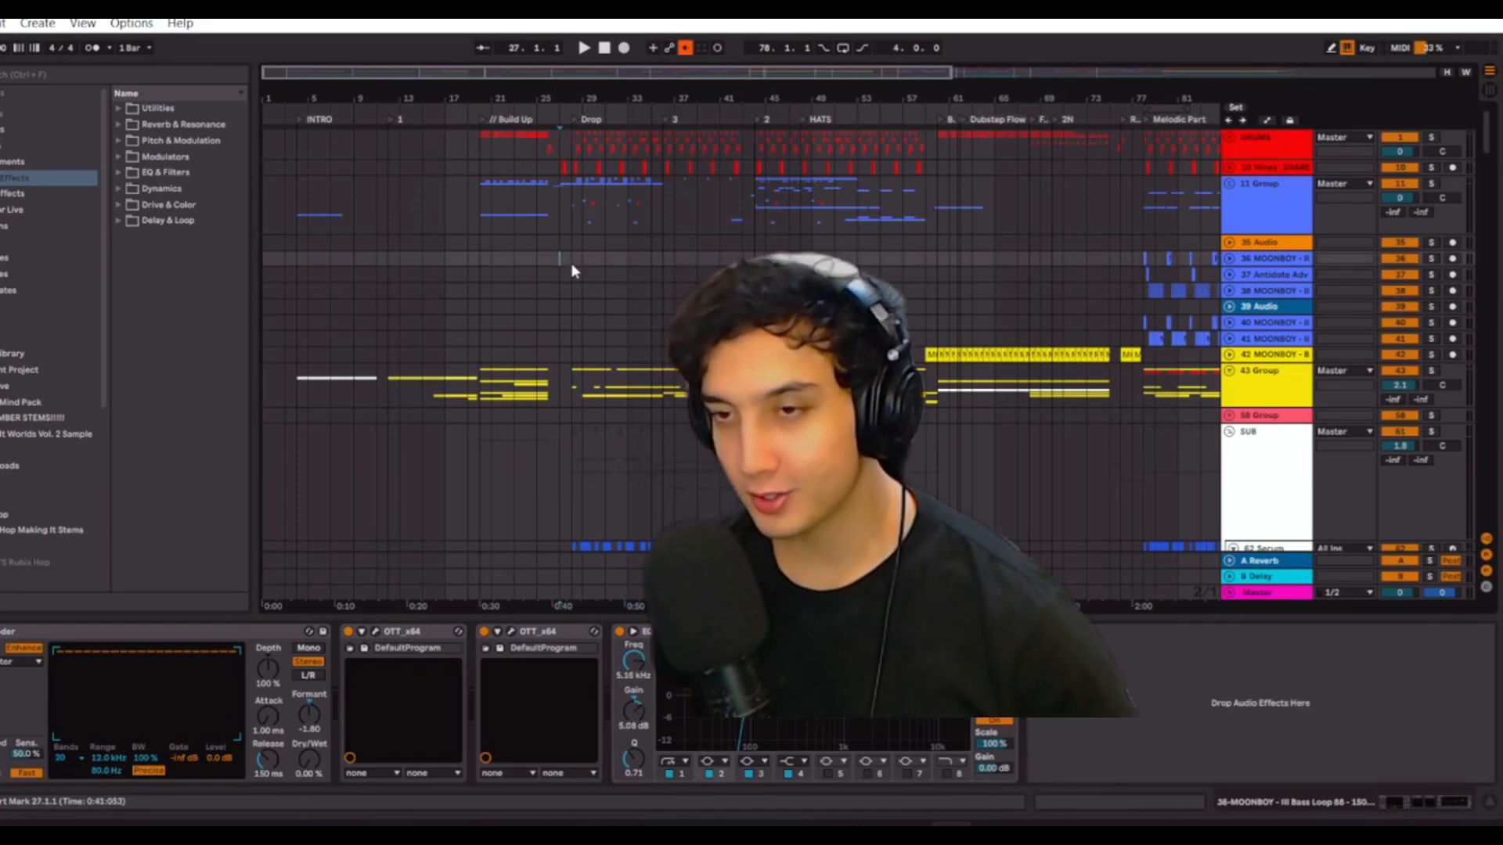
pyautogui.moveTo(561, 98)
pyautogui.mouseDown()
pyautogui.moveTo(540, 157)
pyautogui.moveTo(790, 149)
pyautogui.mouseUp()
pyautogui.click(765, 242)
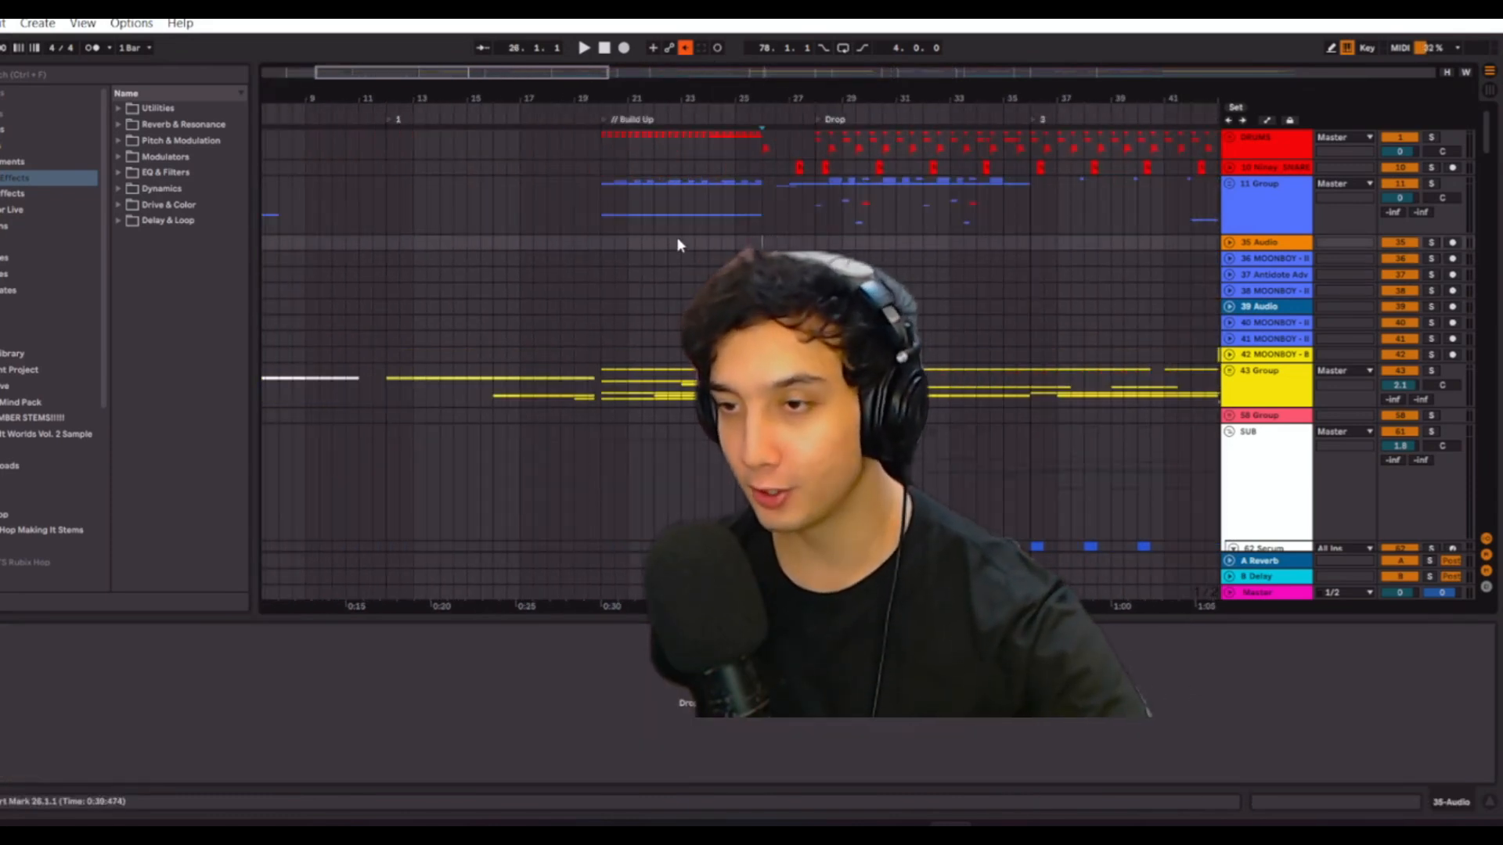
pyautogui.click(565, 306)
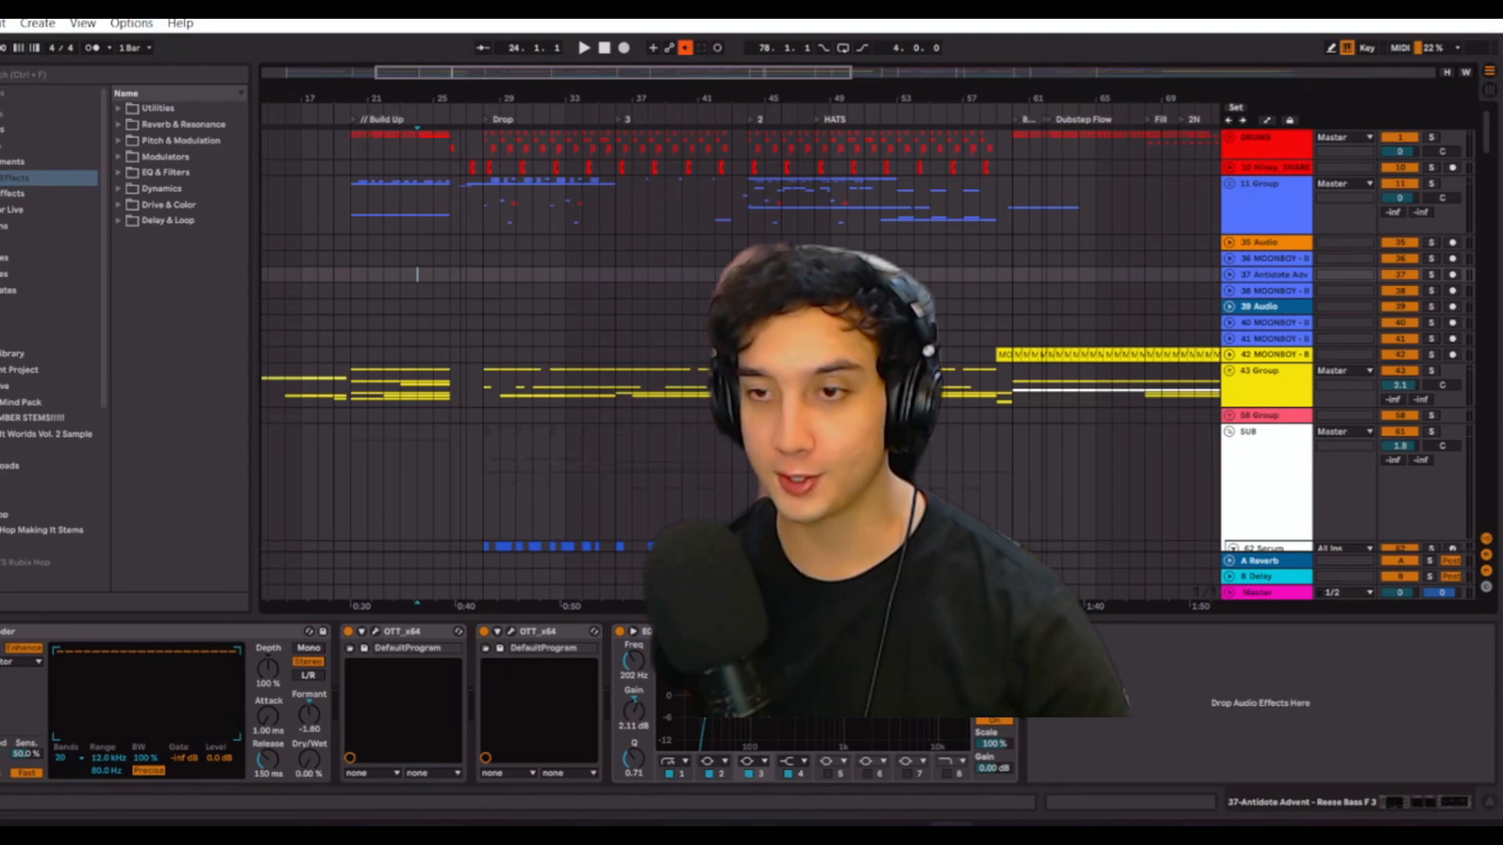
pyautogui.moveTo(448, 74); pyautogui.dragTo(453, 28)
pyautogui.moveTo(543, 68); pyautogui.dragTo(422, 72)
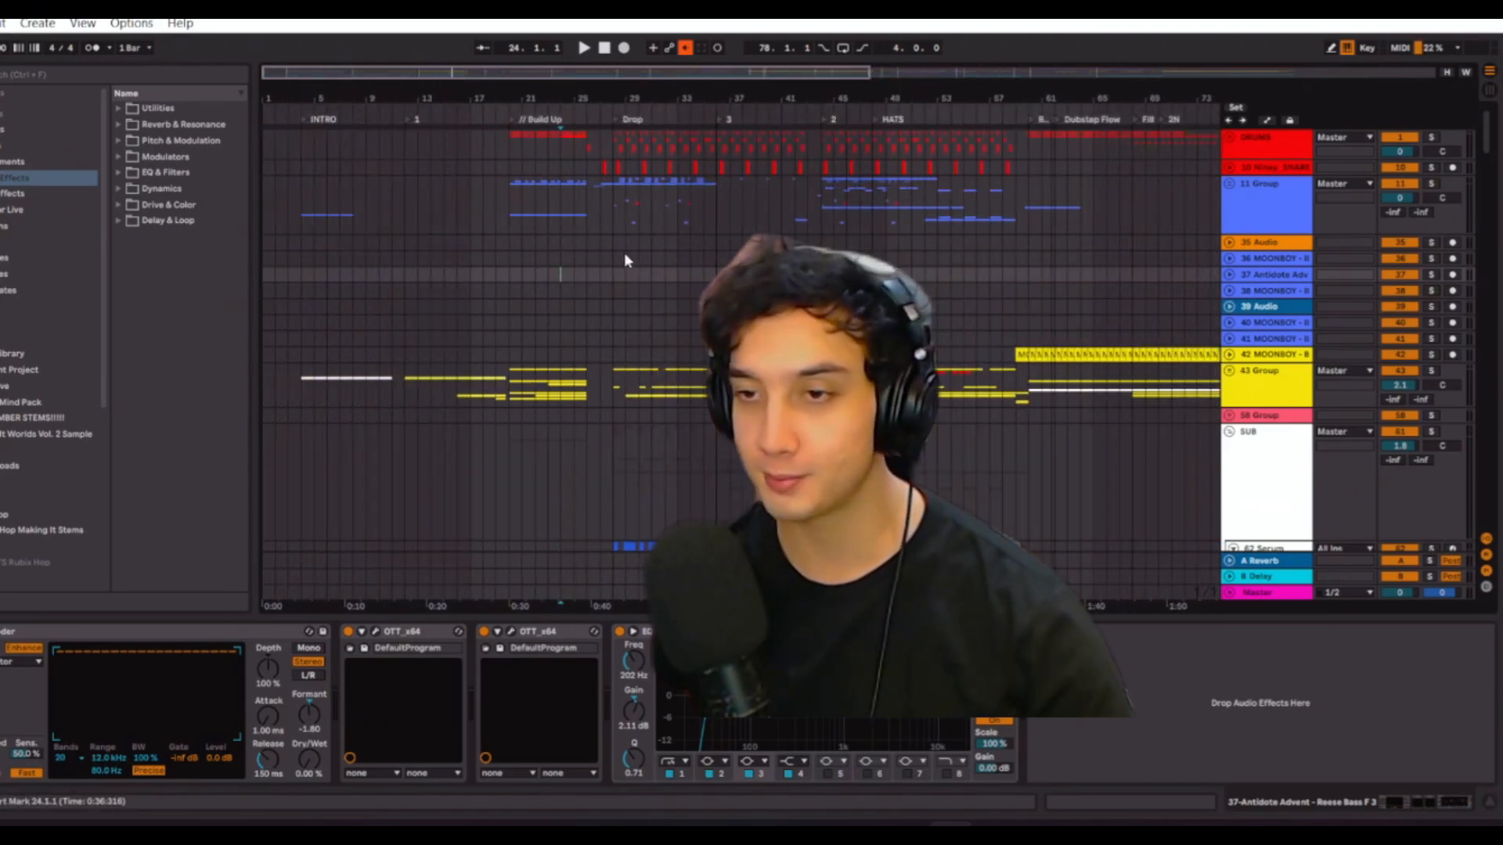
pyautogui.click(590, 245)
pyautogui.press('-')
pyautogui.press('-')
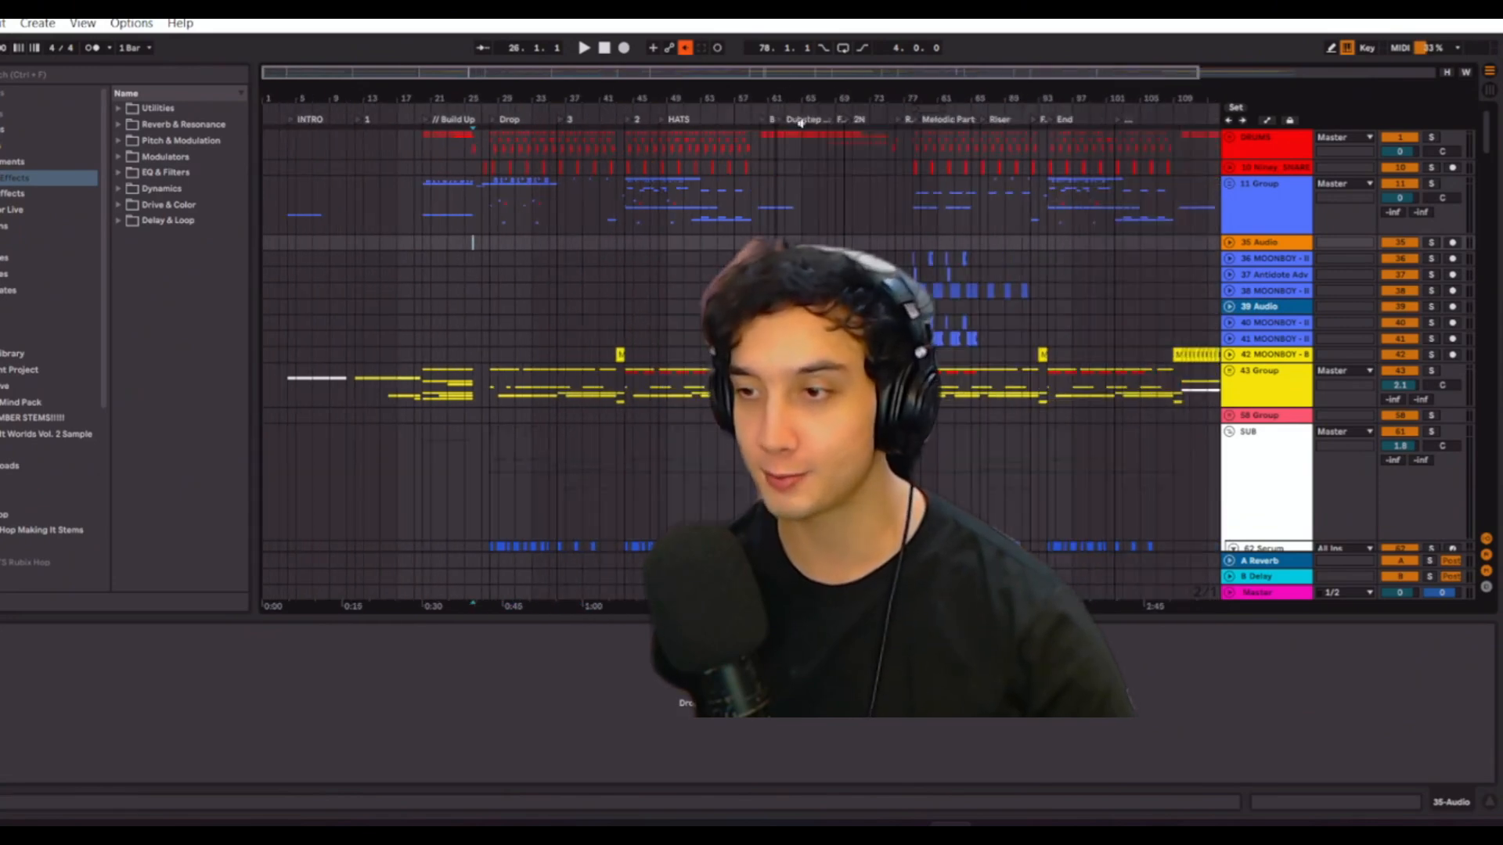